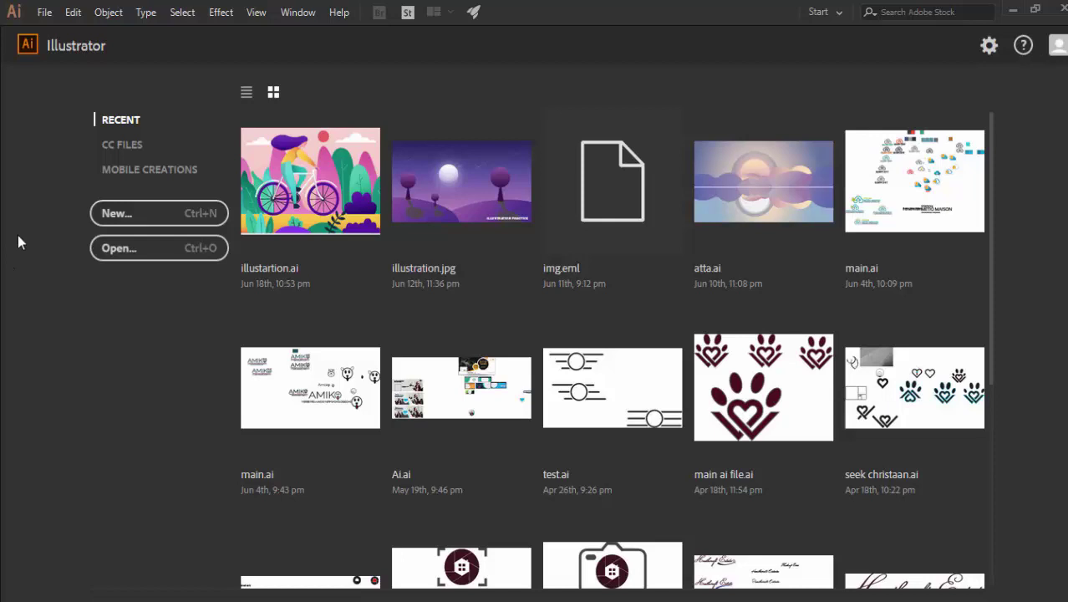
- Bring the client brief forward and highlight the $50 logo price
{"action": "key", "text": "alt+Tab"}
{"action": "left_click_drag", "start_coordinate": [562, 154], "coordinate": [432, 153]}
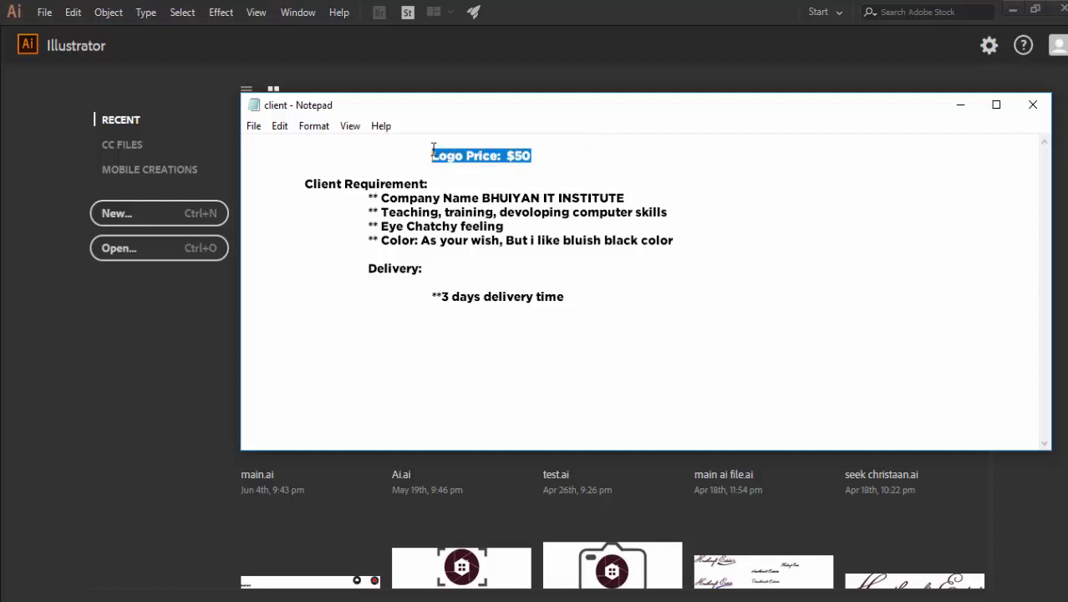
{"action": "left_click", "coordinate": [531, 154]}
{"action": "left_click_drag", "start_coordinate": [531, 154], "coordinate": [515, 155]}
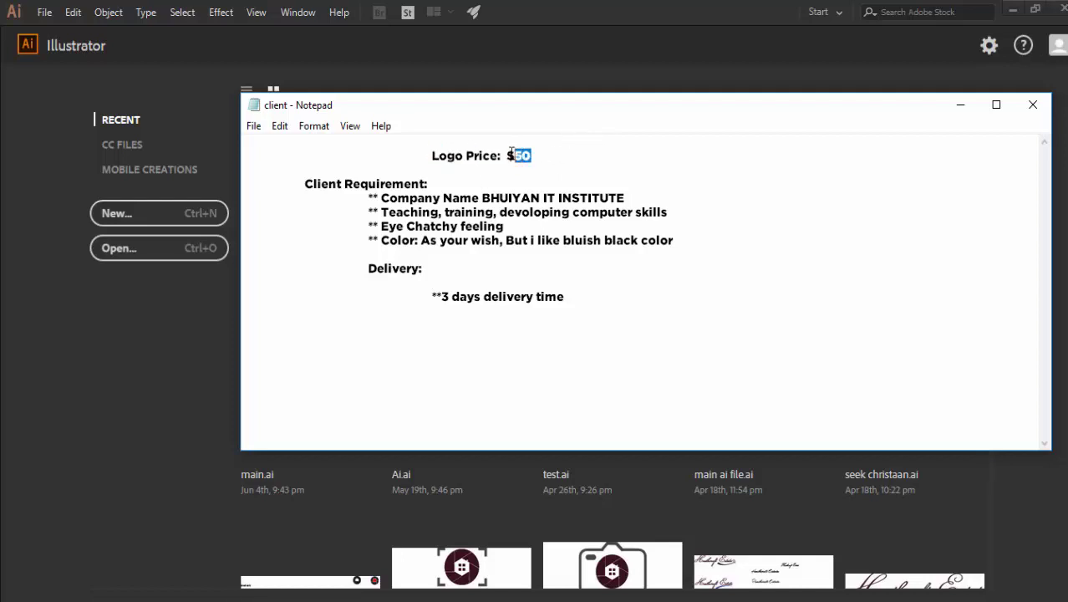
- Highlight the Client Requirement heading, the company name and the teaching requirement lines
{"action": "left_click_drag", "start_coordinate": [303, 184], "coordinate": [428, 184]}
{"action": "left_click_drag", "start_coordinate": [363, 198], "coordinate": [492, 198]}
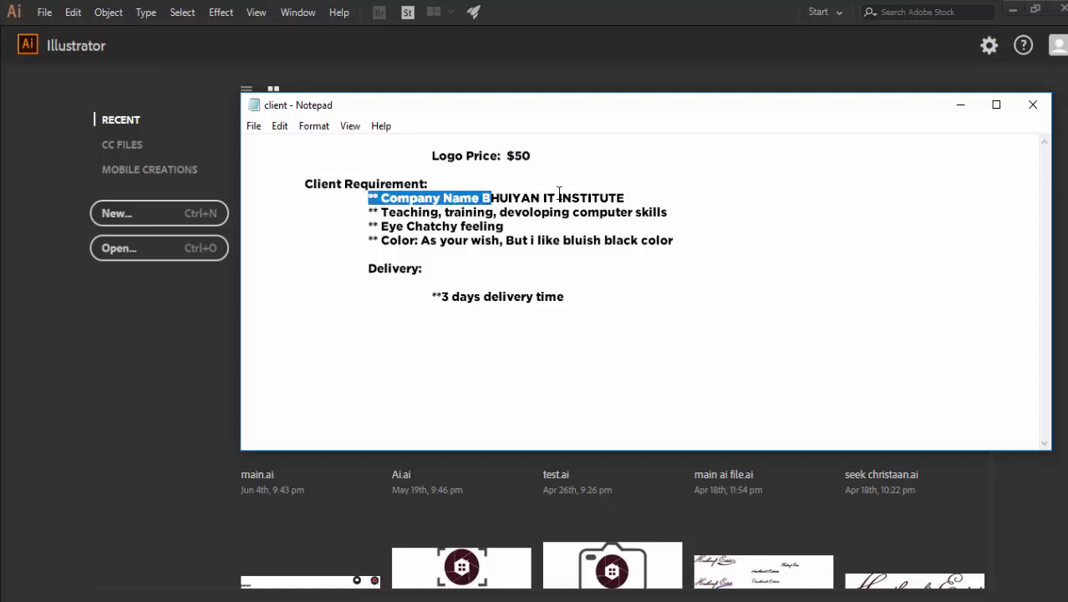
{"action": "left_click", "coordinate": [628, 198]}
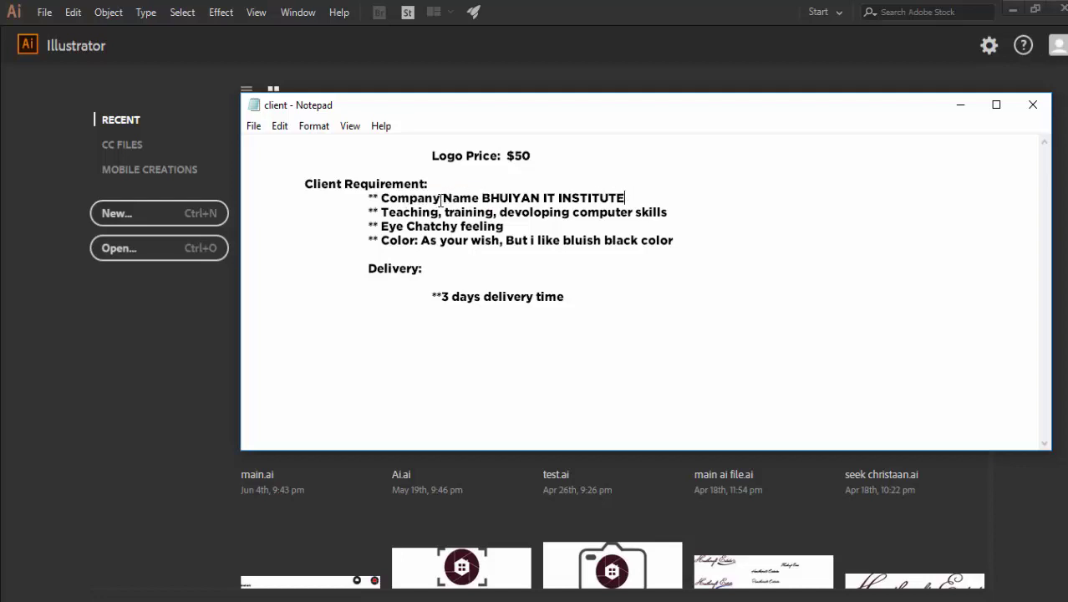
{"action": "left_click_drag", "start_coordinate": [482, 198], "coordinate": [631, 198]}
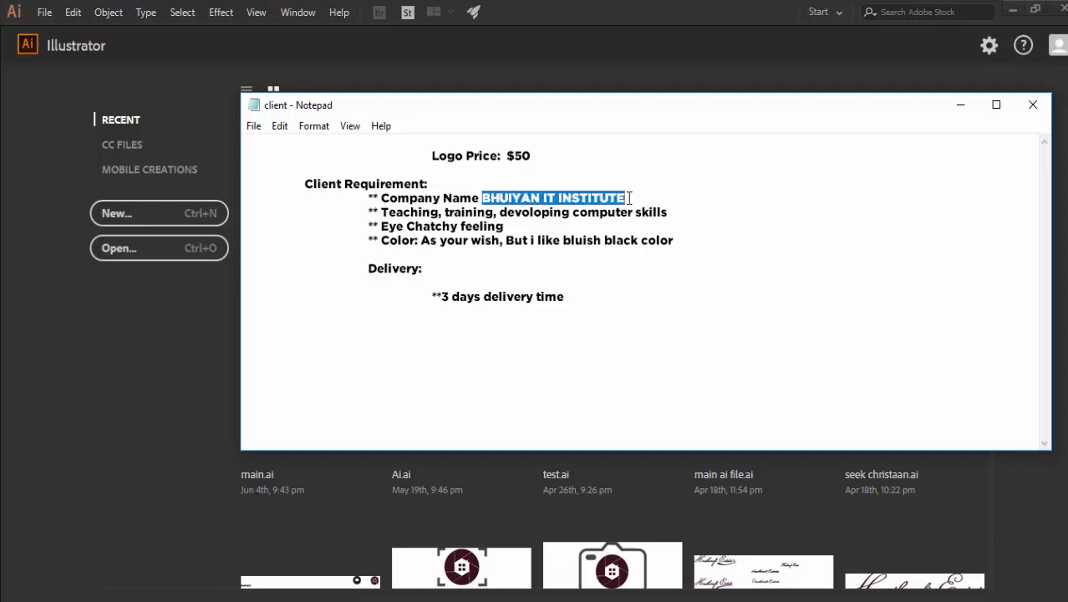
{"action": "left_click", "coordinate": [630, 197]}
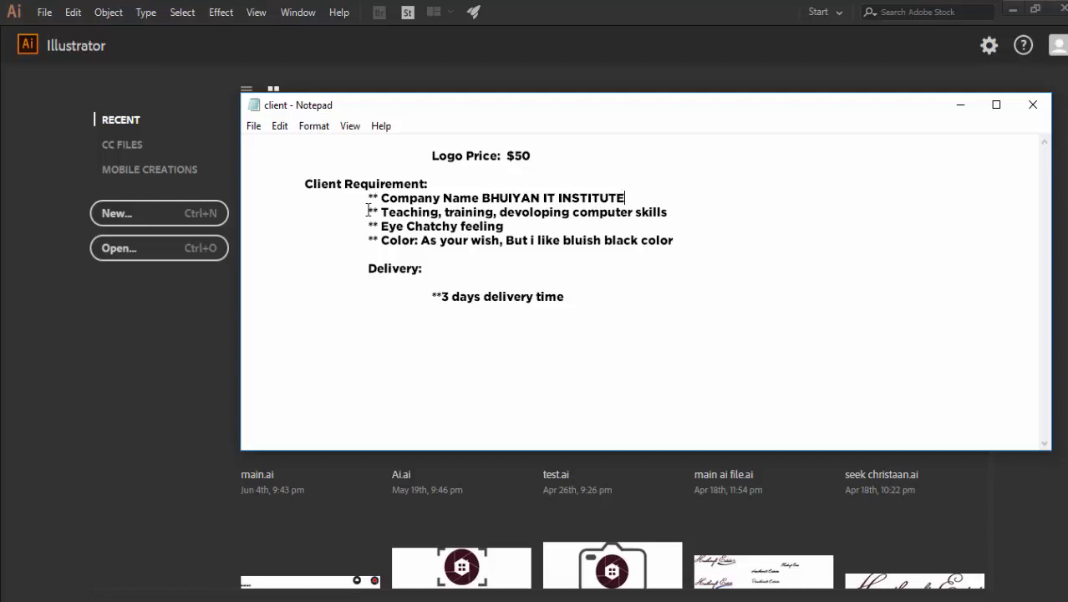
{"action": "left_click_drag", "start_coordinate": [368, 210], "coordinate": [670, 213]}
- Read through the eye-catching feeling and Color requirement lines in the brief
{"action": "left_click", "coordinate": [669, 212]}
{"action": "left_click_drag", "start_coordinate": [367, 226], "coordinate": [512, 225]}
{"action": "left_click", "coordinate": [513, 224]}
{"action": "left_click_drag", "start_coordinate": [368, 240], "coordinate": [500, 244]}
{"action": "left_click", "coordinate": [418, 254]}
{"action": "left_click", "coordinate": [498, 267]}
- Highlight the bluish black colour preference and the 3-day delivery time
{"action": "left_click_drag", "start_coordinate": [504, 241], "coordinate": [677, 241]}
{"action": "left_click", "coordinate": [677, 242]}
{"action": "left_click_drag", "start_coordinate": [681, 239], "coordinate": [510, 240]}
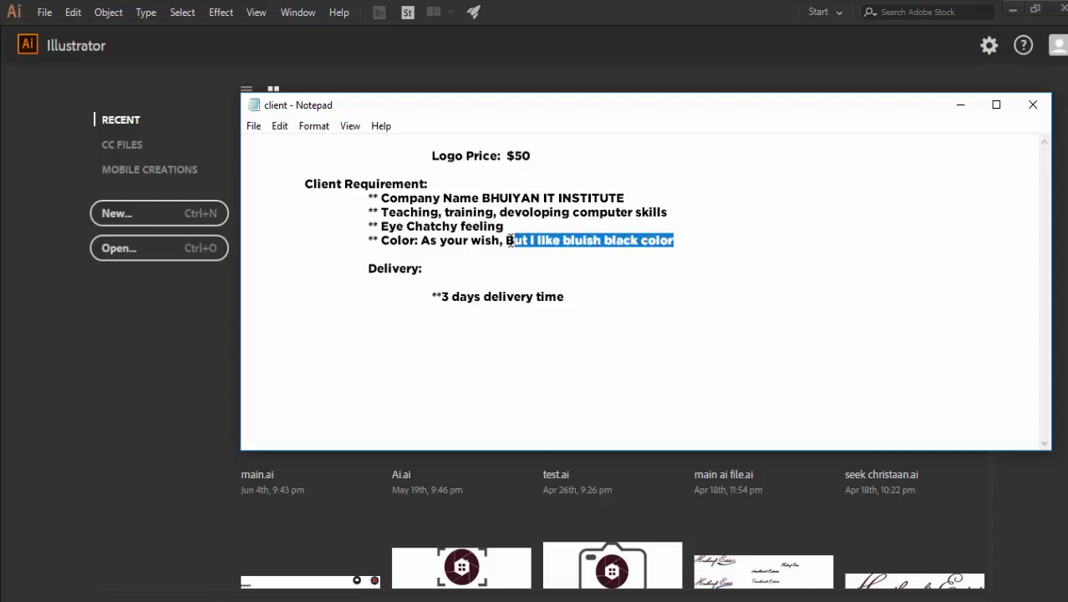
{"action": "left_click", "coordinate": [666, 243]}
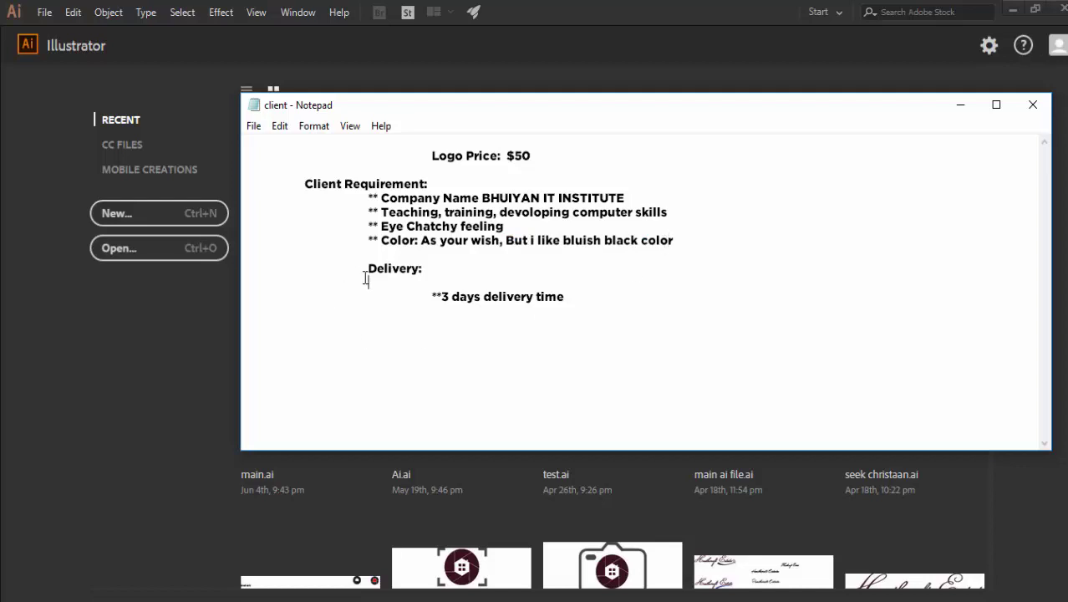
{"action": "left_click_drag", "start_coordinate": [365, 279], "coordinate": [567, 299]}
{"action": "left_click", "coordinate": [596, 304]}
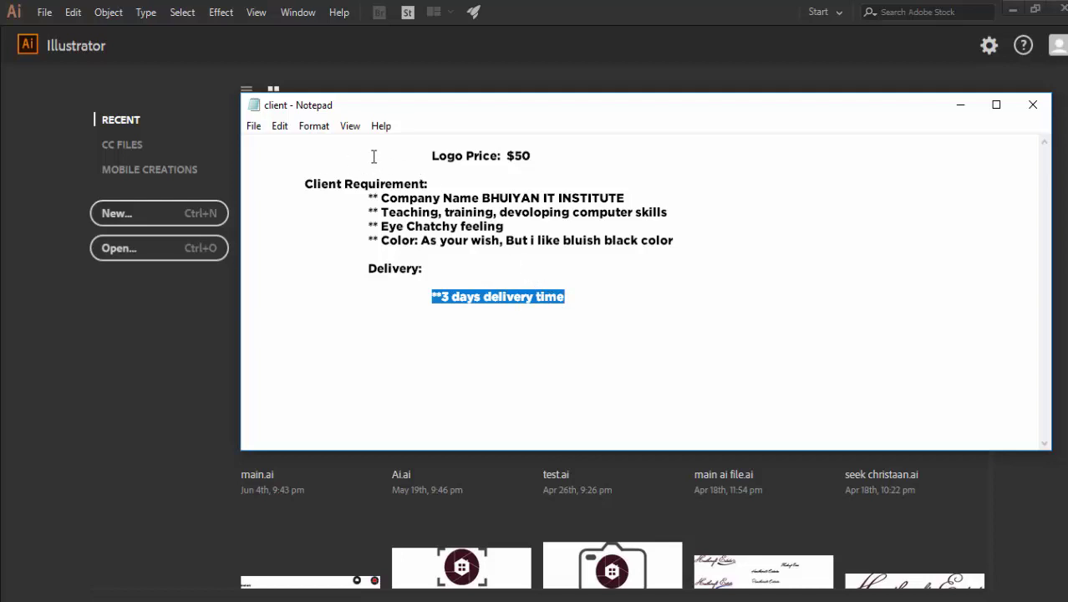
- Re-highlight the $50 price and all requirements, then return to Illustrator's start screen
{"action": "left_click_drag", "start_coordinate": [431, 156], "coordinate": [532, 158]}
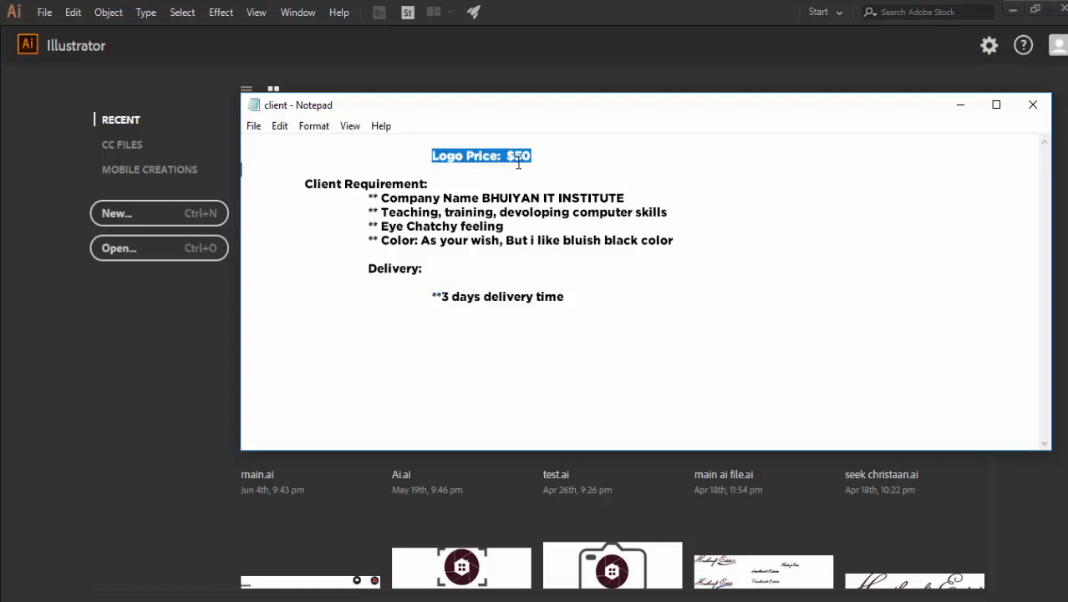
{"action": "left_click_drag", "start_coordinate": [302, 182], "coordinate": [679, 241]}
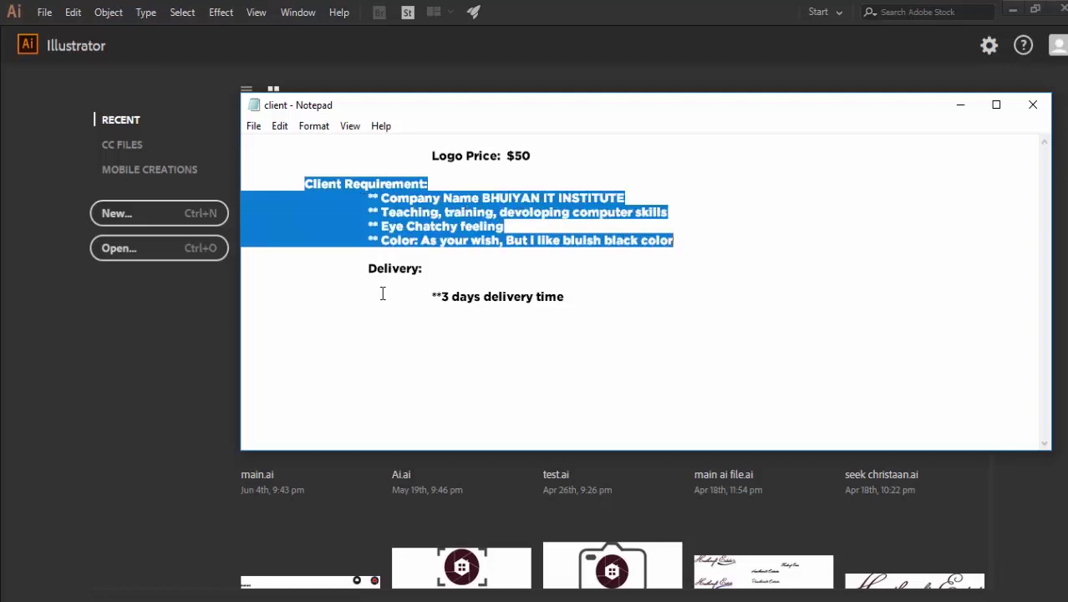
{"action": "left_click", "coordinate": [399, 241]}
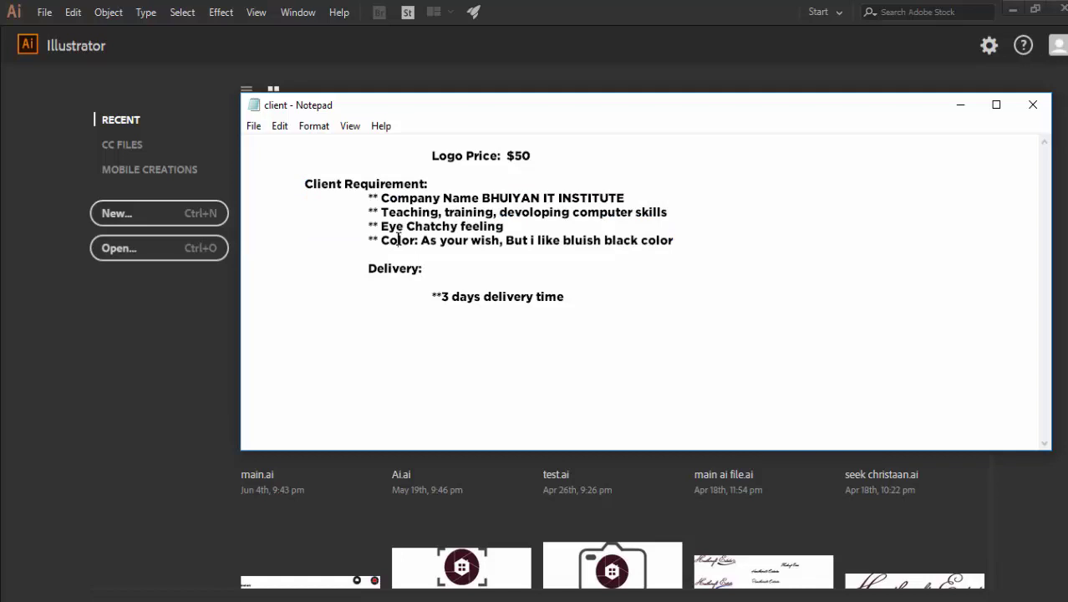
{"action": "left_click", "coordinate": [5, 302]}
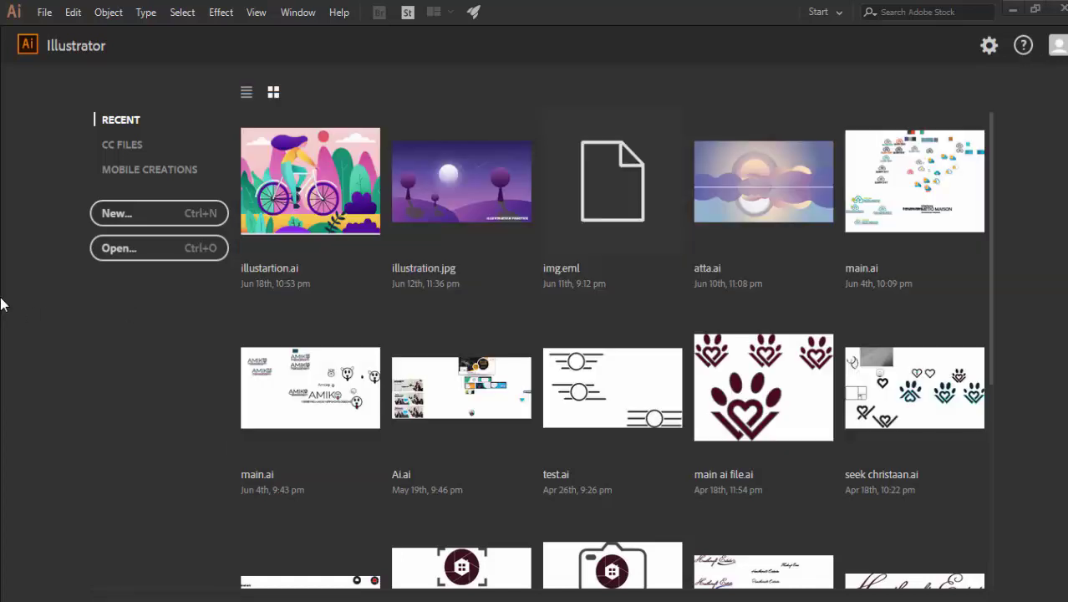
- Create a new 1920 × 1080 px RGB document from the Custom preset
{"action": "left_click", "coordinate": [124, 221]}
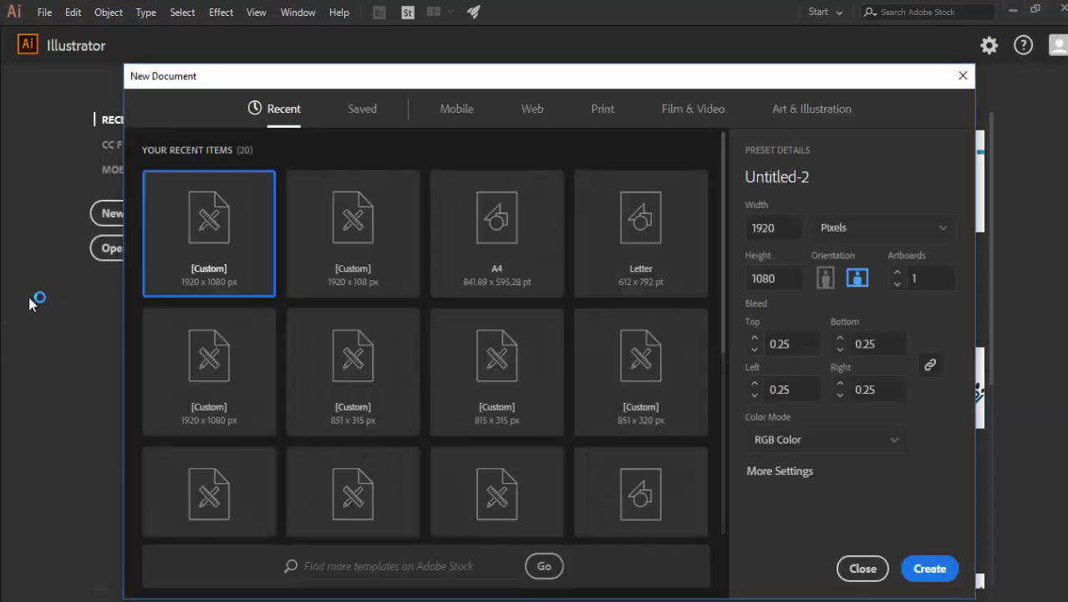
{"action": "left_click", "coordinate": [773, 227]}
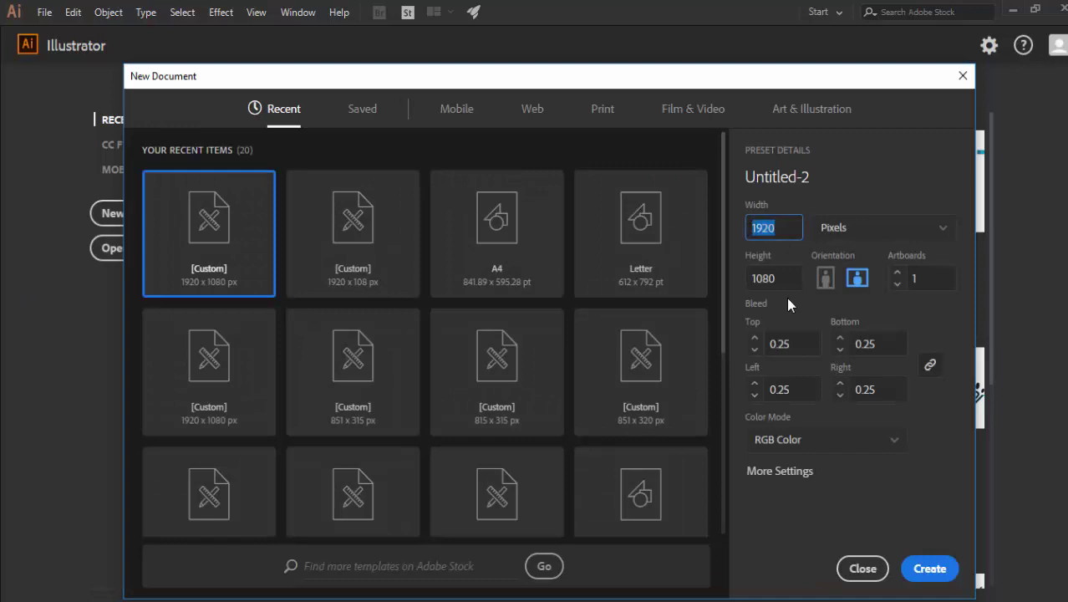
{"action": "left_click", "coordinate": [770, 278]}
{"action": "left_click_drag", "start_coordinate": [770, 278], "coordinate": [767, 229]}
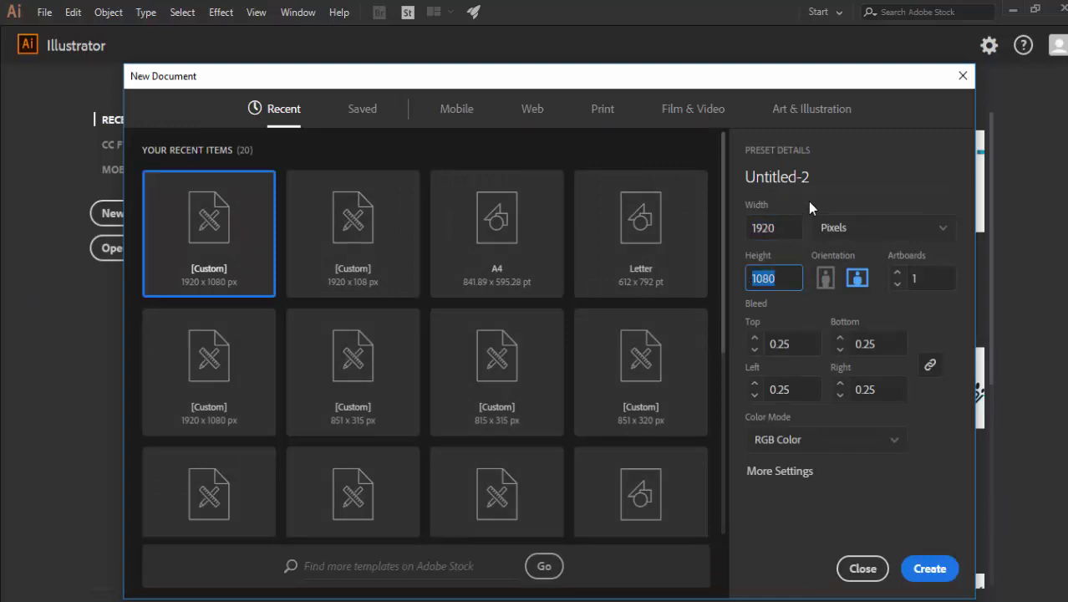
{"action": "left_click", "coordinate": [923, 569]}
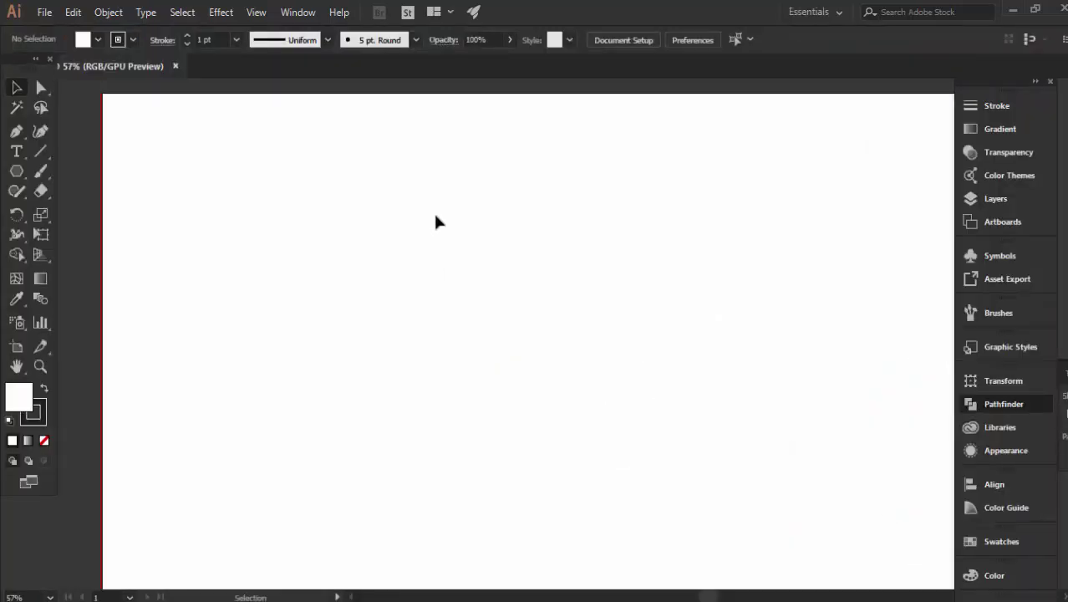
- In the Notepad brief, insert two tabs before the company name on its line
{"action": "key", "text": "alt+Tab"}
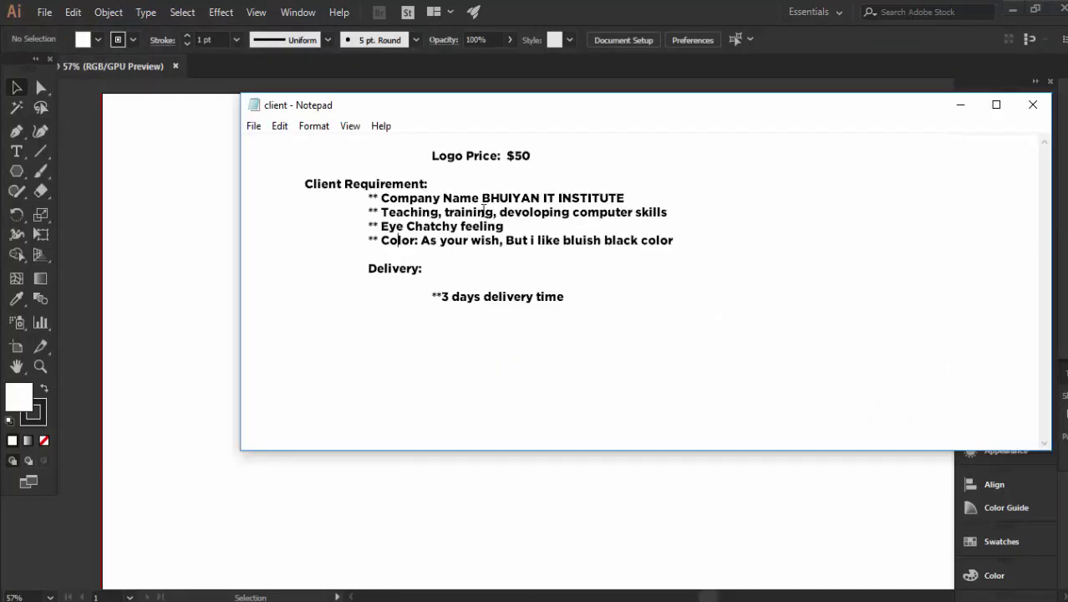
{"action": "left_click_drag", "start_coordinate": [380, 198], "coordinate": [483, 197]}
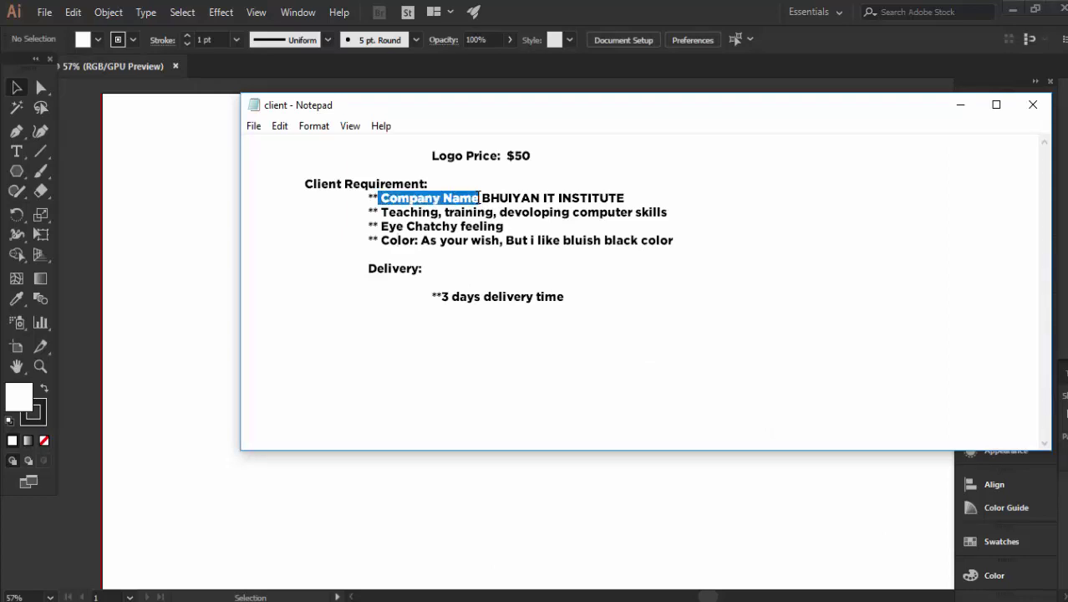
{"action": "mouse_move", "coordinate": [556, 198]}
{"action": "left_mouse_down"}
{"action": "mouse_move", "coordinate": [544, 197]}
{"action": "mouse_move", "coordinate": [625, 197]}
{"action": "left_mouse_up"}
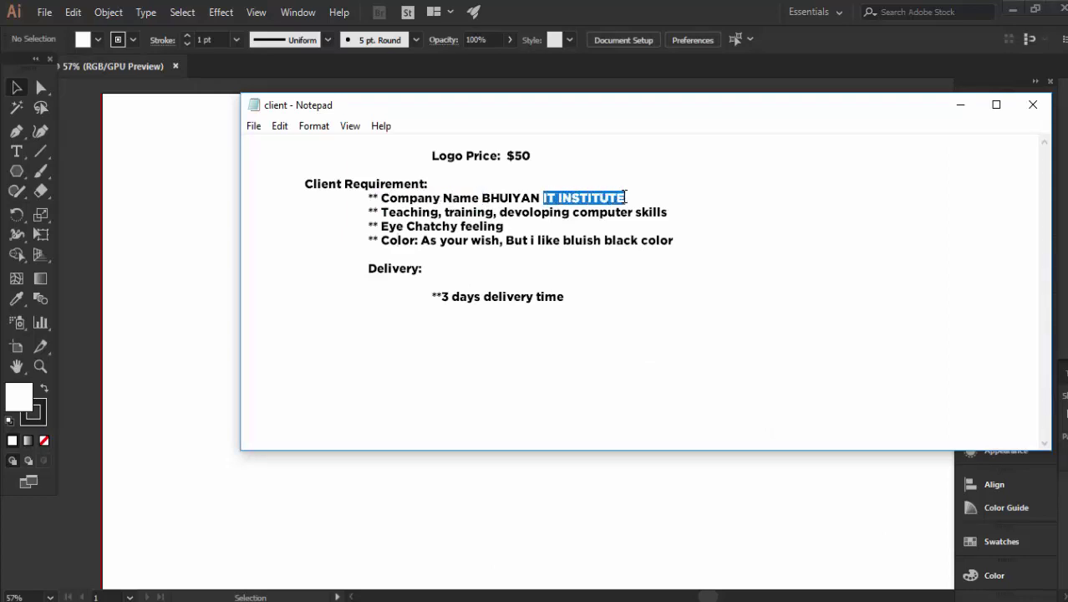
{"action": "left_click", "coordinate": [485, 199]}
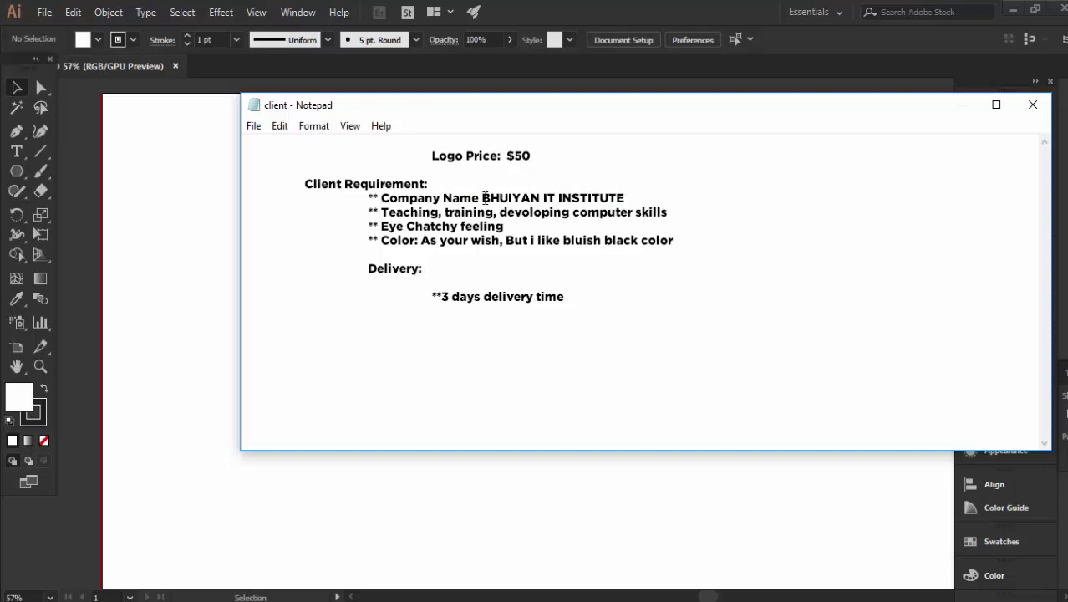
{"action": "key", "text": "Tab"}
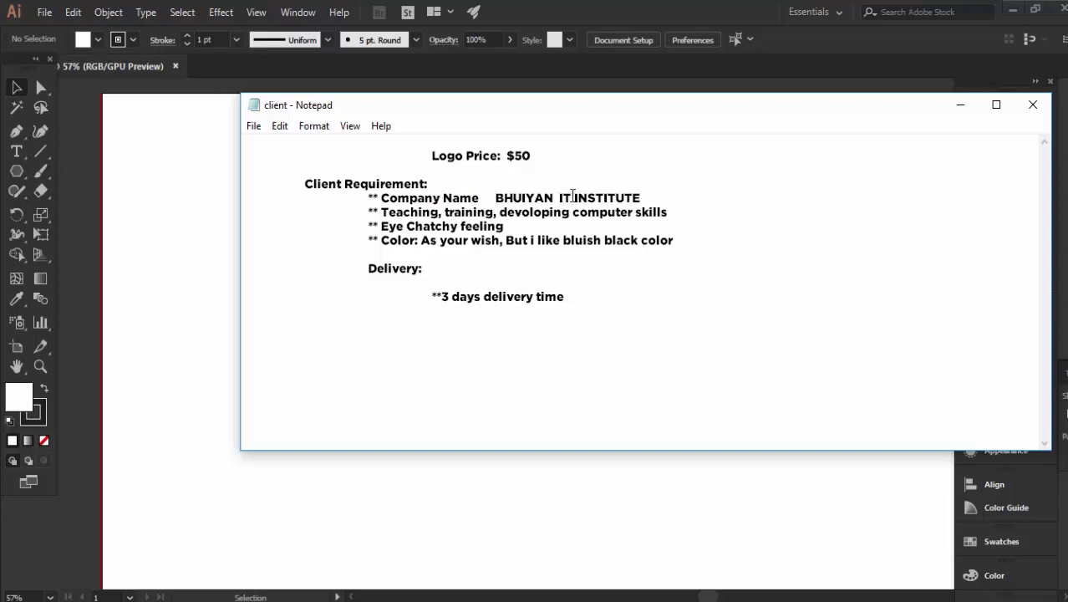
{"action": "key", "text": "Tab"}
- Check the spacing between the company's first word and IT INSTITUTE, then return to the artboard
{"action": "left_click_drag", "start_coordinate": [559, 197], "coordinate": [495, 197]}
{"action": "left_click", "coordinate": [495, 197]}
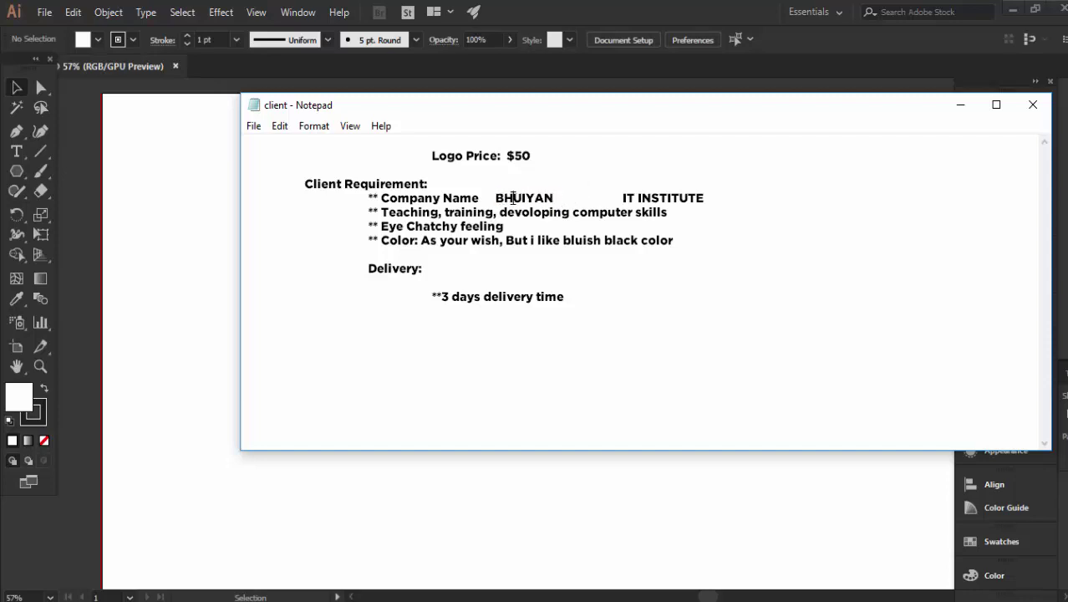
{"action": "left_click_drag", "start_coordinate": [555, 197], "coordinate": [495, 197]}
{"action": "left_click", "coordinate": [593, 187]}
{"action": "mouse_move", "coordinate": [623, 197]}
{"action": "left_mouse_down"}
{"action": "mouse_move", "coordinate": [721, 196]}
{"action": "mouse_move", "coordinate": [498, 201]}
{"action": "left_mouse_up"}
{"action": "left_click", "coordinate": [709, 198]}
{"action": "left_click", "coordinate": [617, 197]}
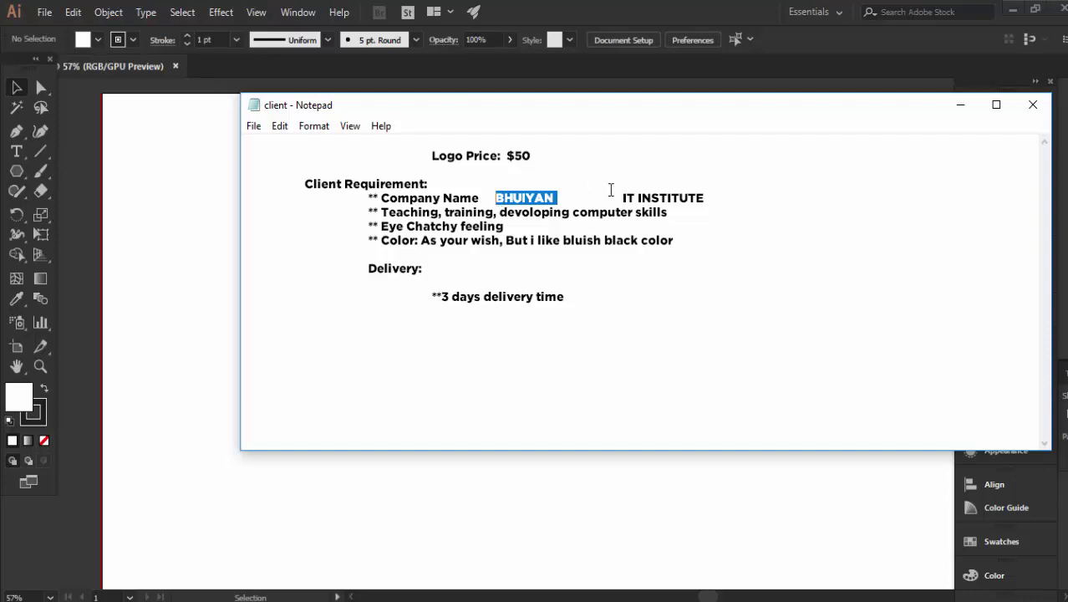
{"action": "left_click", "coordinate": [626, 198]}
{"action": "left_click_drag", "start_coordinate": [626, 198], "coordinate": [708, 198]}
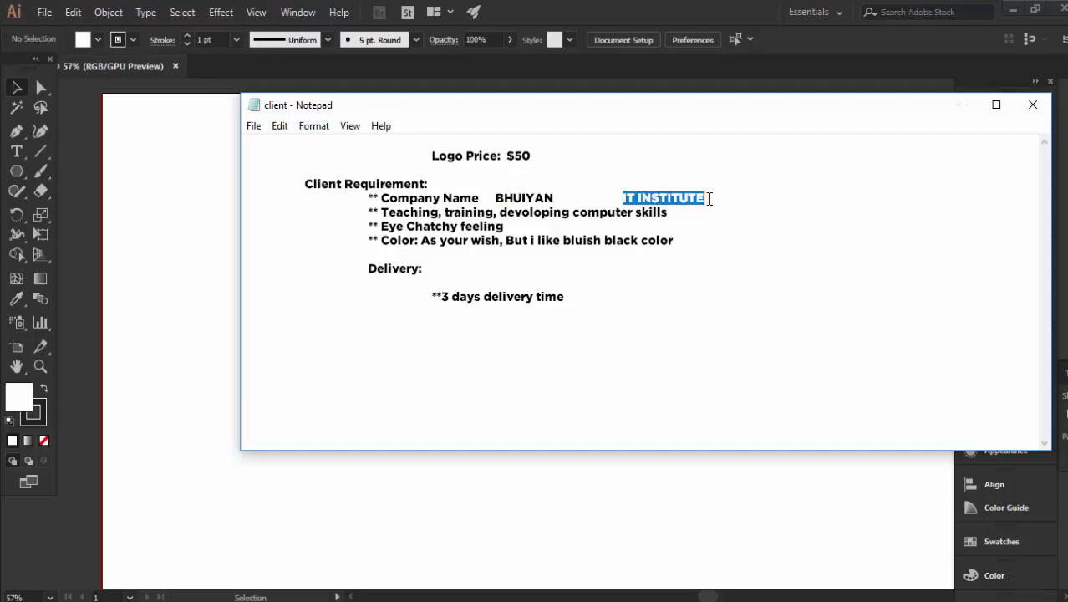
{"action": "left_click", "coordinate": [714, 198]}
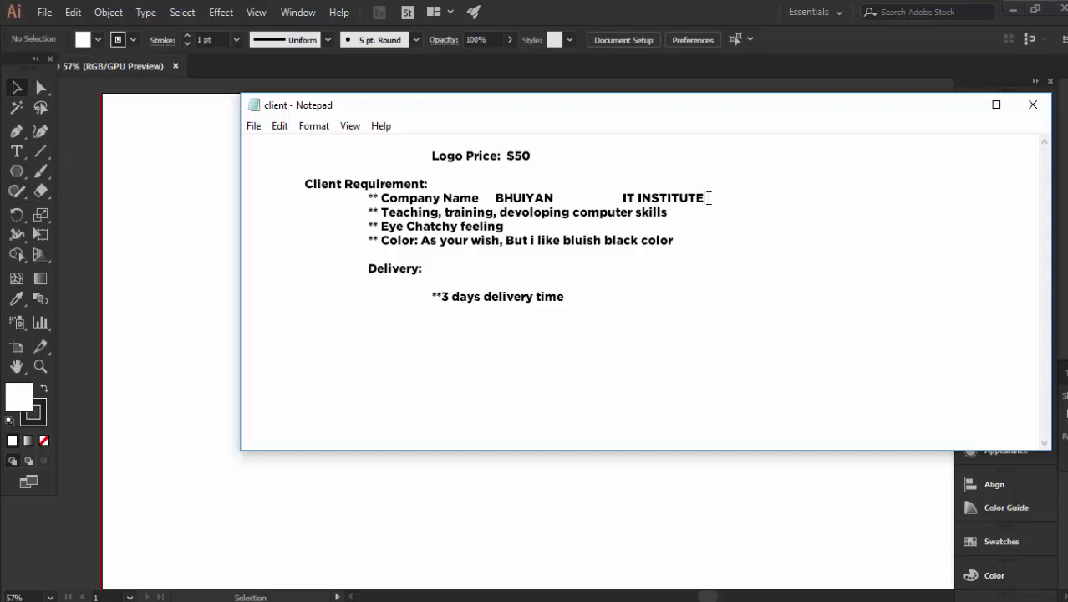
{"action": "left_click_drag", "start_coordinate": [711, 199], "coordinate": [496, 197]}
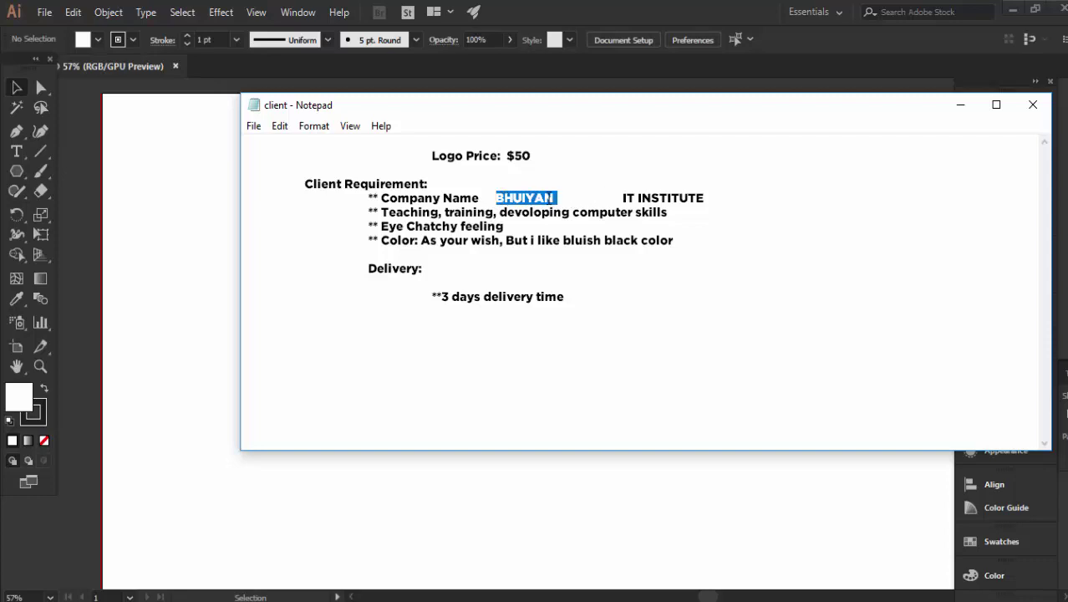
{"action": "left_click", "coordinate": [554, 199]}
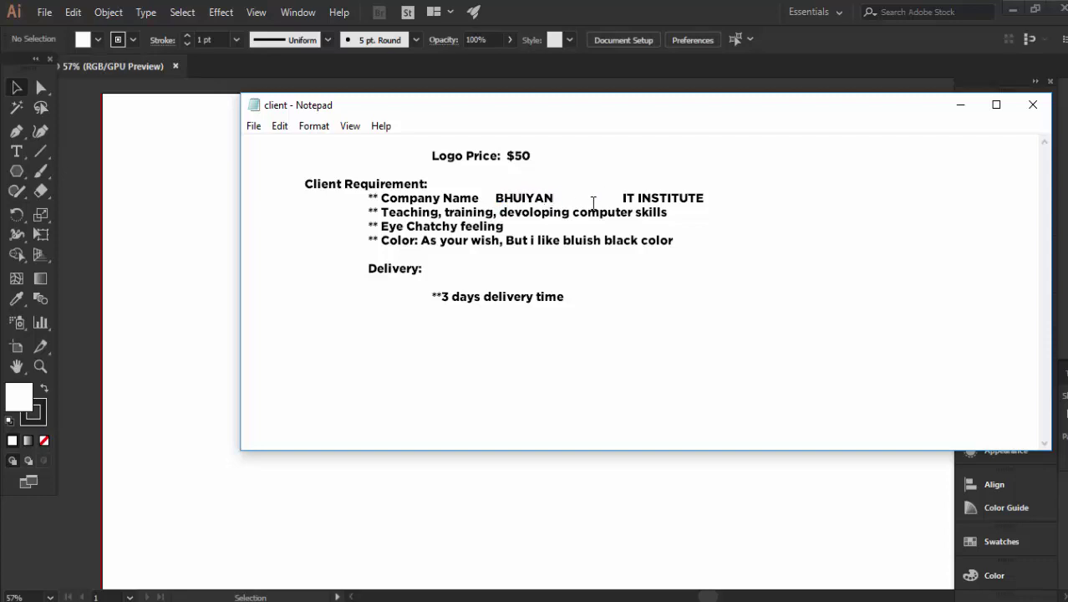
{"action": "left_click", "coordinate": [591, 5]}
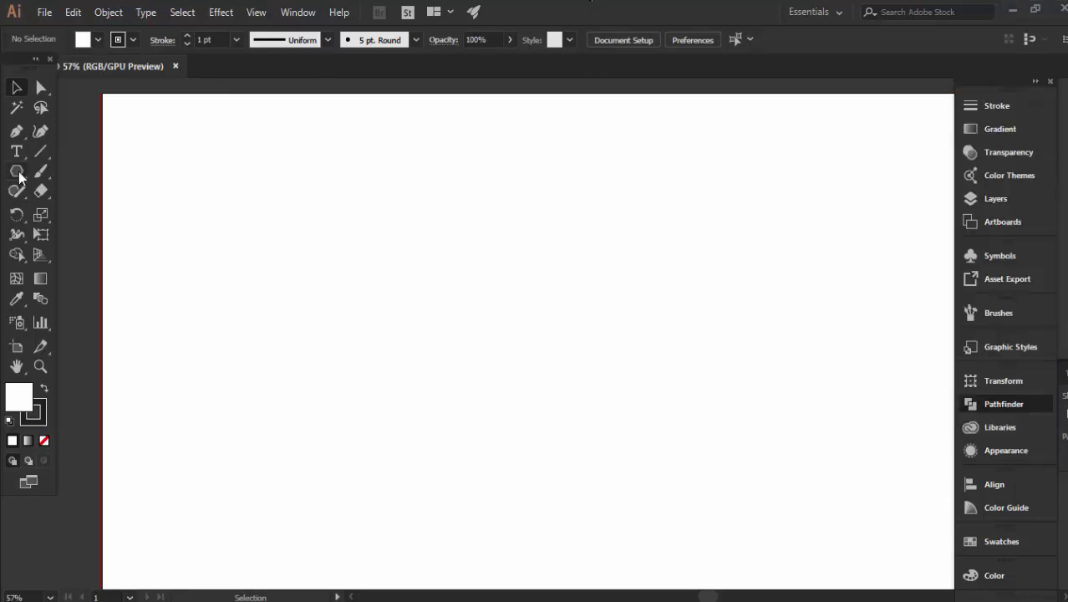
- Draw a perfect circle near the centre of the artboard with the Ellipse tool
{"action": "left_click_drag", "start_coordinate": [20, 177], "coordinate": [96, 209]}
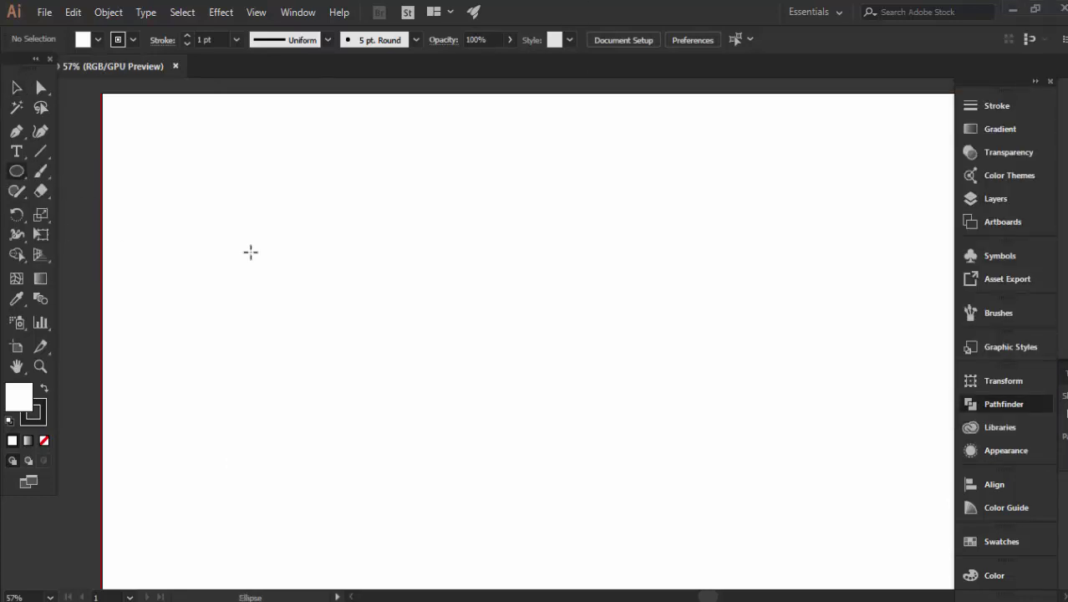
{"action": "key", "text": "ctrl+minus"}
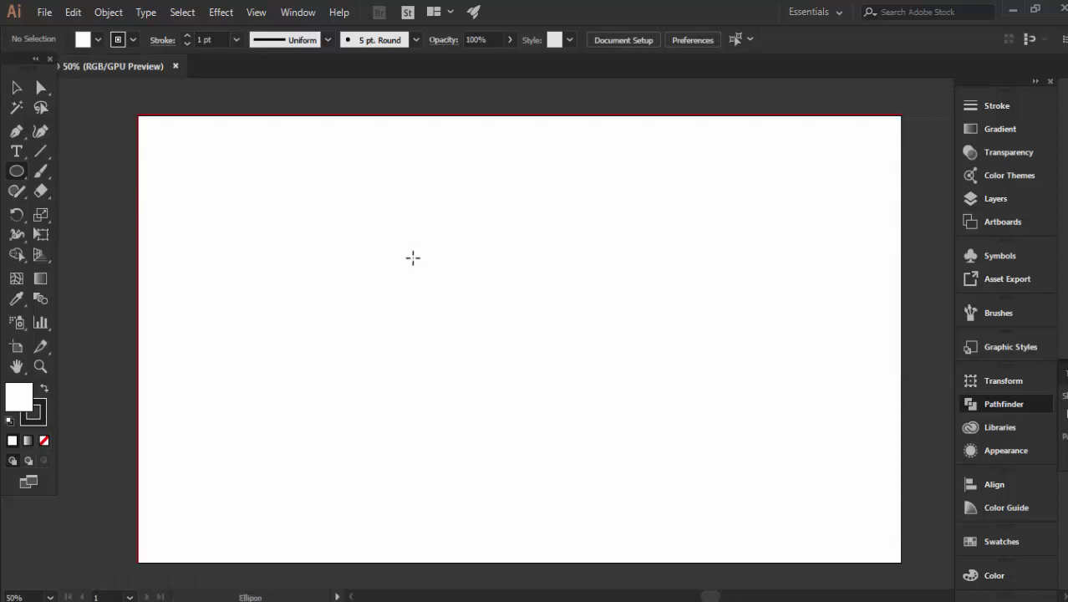
{"action": "key", "text": "ctrl+plus"}
{"action": "left_click", "coordinate": [419, 233]}
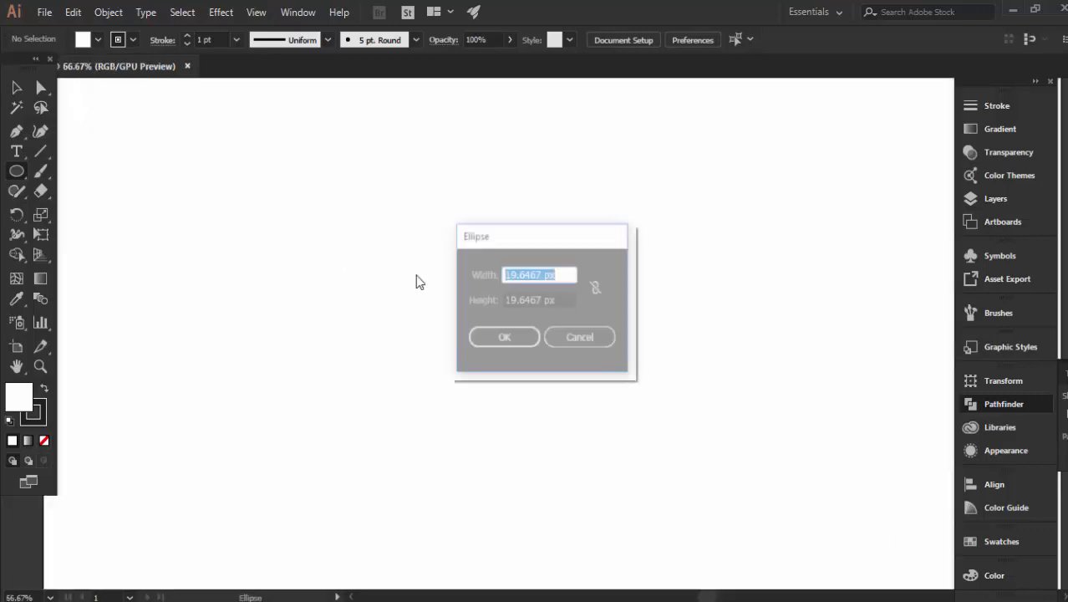
{"action": "key", "text": "Escape"}
{"action": "left_click_drag", "start_coordinate": [417, 277], "coordinate": [603, 437]}
{"action": "left_click_drag", "start_coordinate": [600, 437], "coordinate": [599, 436]}
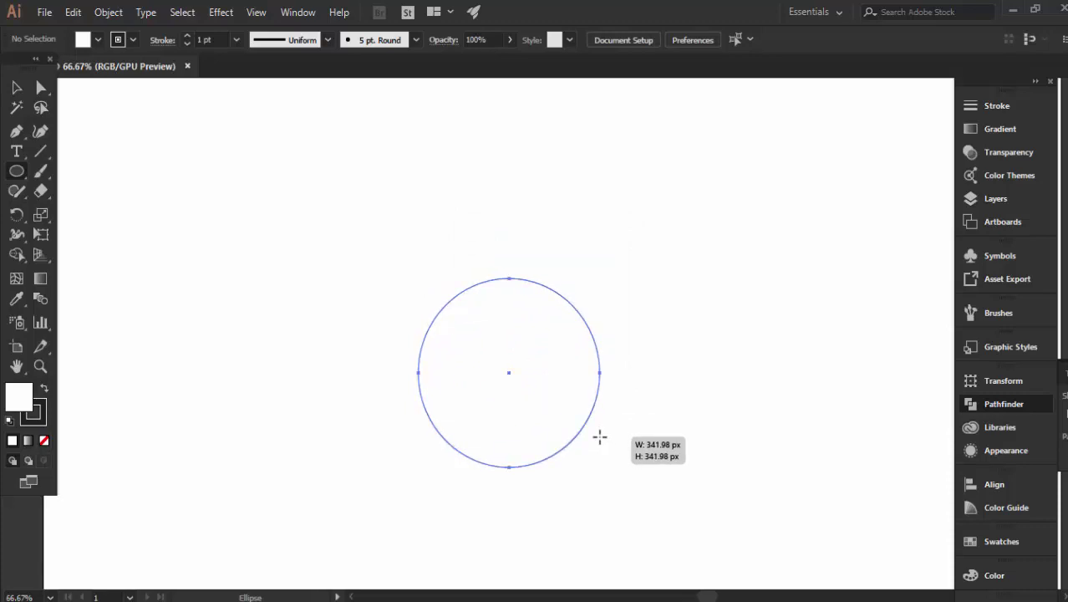
{"action": "key", "text": "ctrl+minus"}
{"action": "key", "text": "ctrl+minus"}
{"action": "key", "text": "ctrl+minus"}
{"action": "key", "text": "ctrl+plus"}
{"action": "key", "text": "ctrl+plus"}
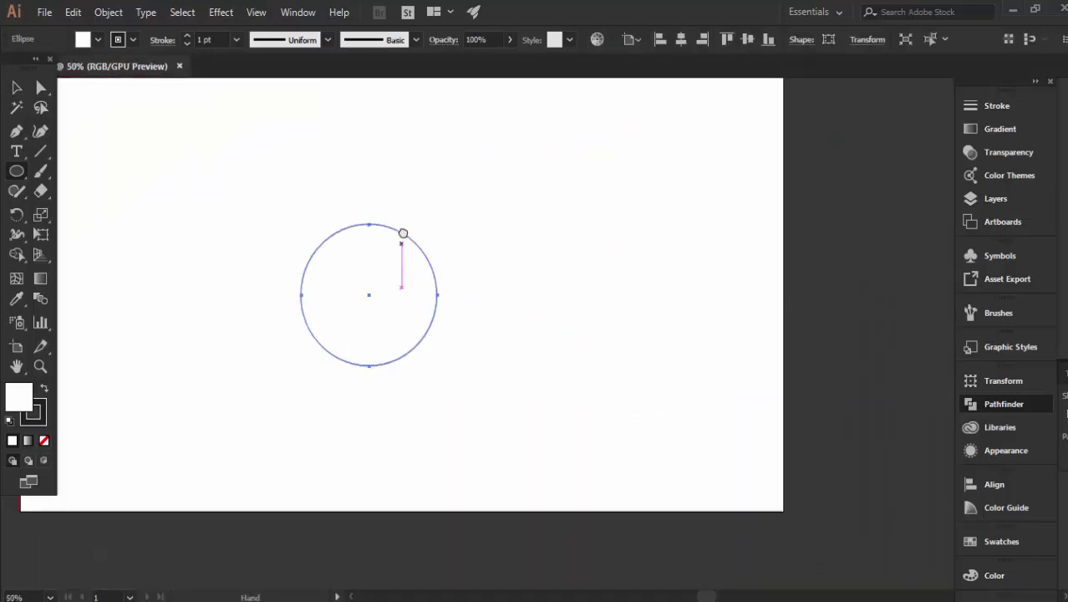
{"action": "left_click_drag", "start_coordinate": [558, 382], "coordinate": [475, 275]}
- Set the circle's stroke to None and its fill to dark navy
{"action": "left_click", "coordinate": [134, 38]}
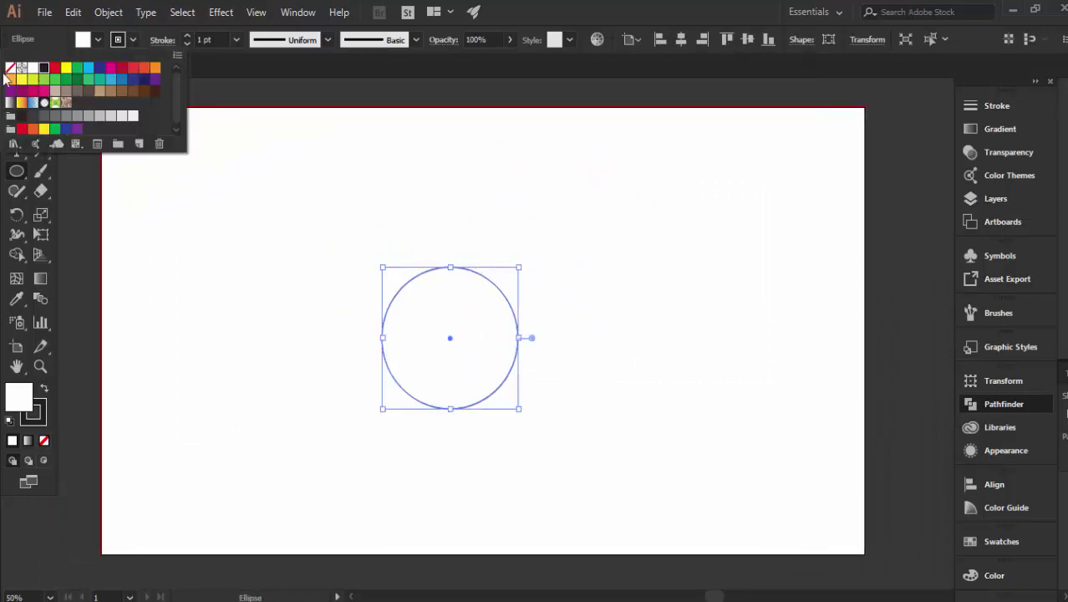
{"action": "left_click", "coordinate": [8, 75]}
{"action": "left_click", "coordinate": [97, 40]}
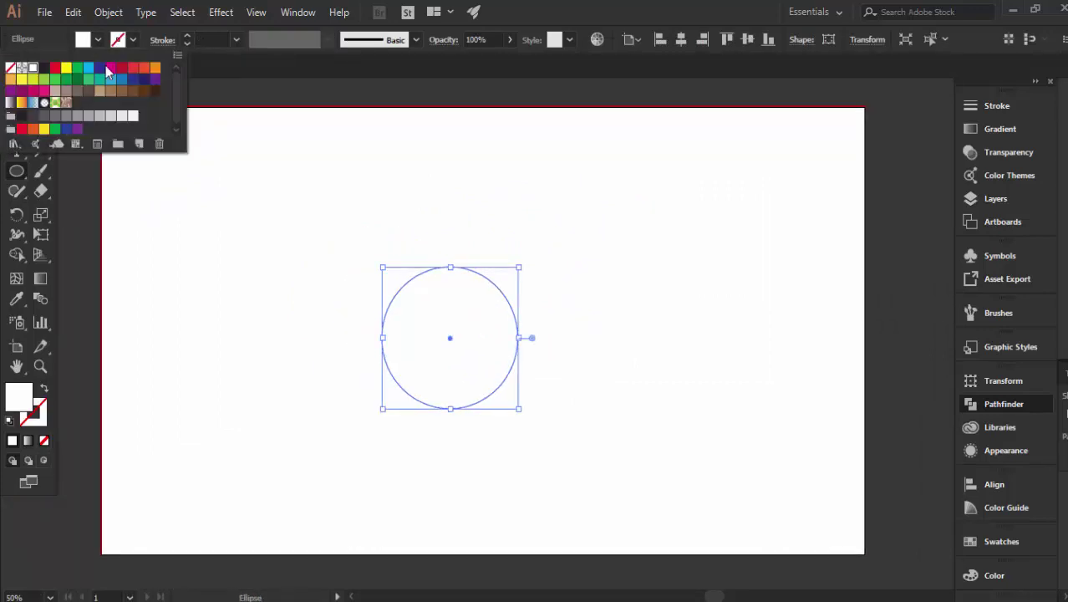
{"action": "left_click", "coordinate": [144, 79]}
{"action": "left_click", "coordinate": [652, 2]}
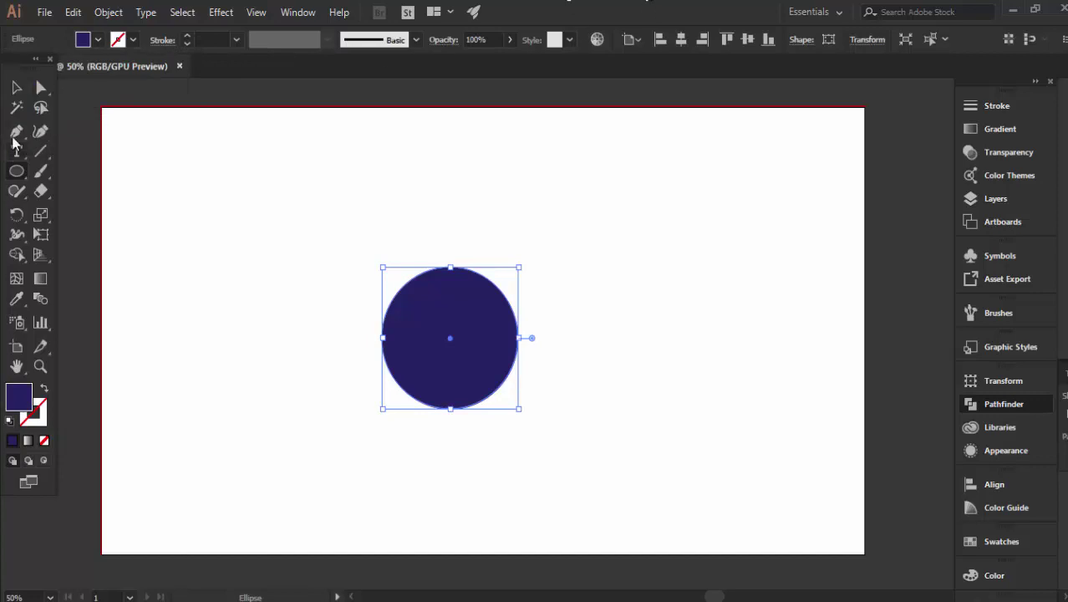
{"action": "left_click", "coordinate": [17, 87]}
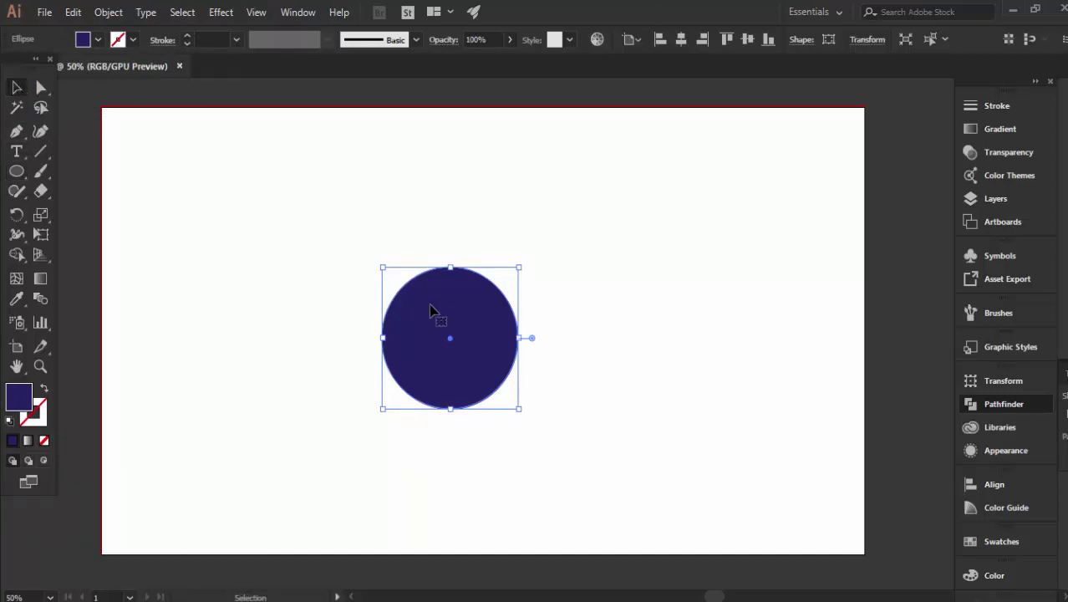
- Copy the navy circle and paste a copy in front, exactly on top
{"action": "left_click", "coordinate": [69, 13]}
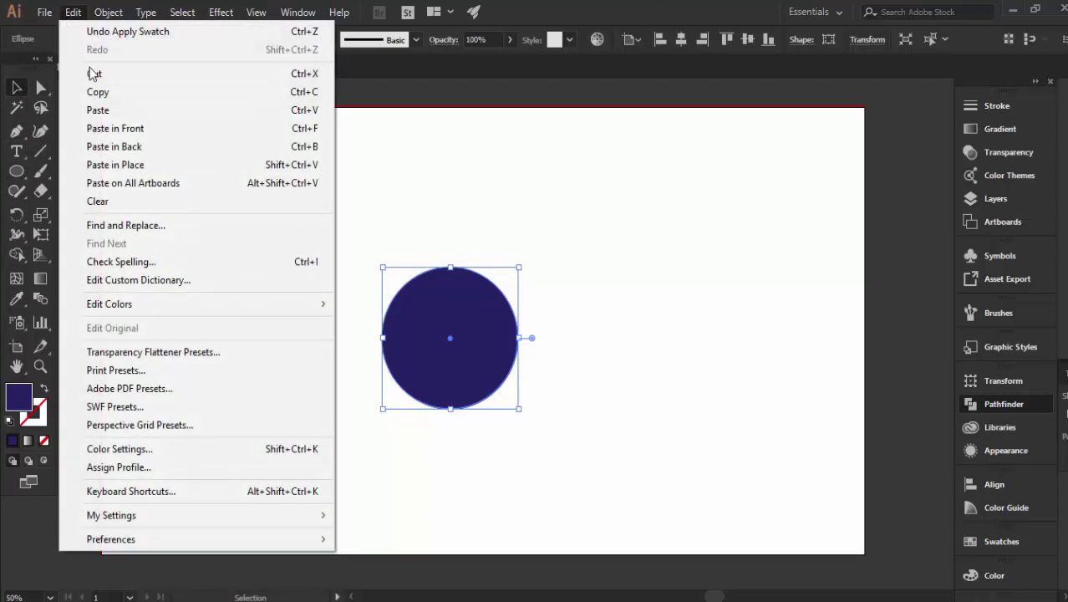
{"action": "left_click", "coordinate": [94, 92]}
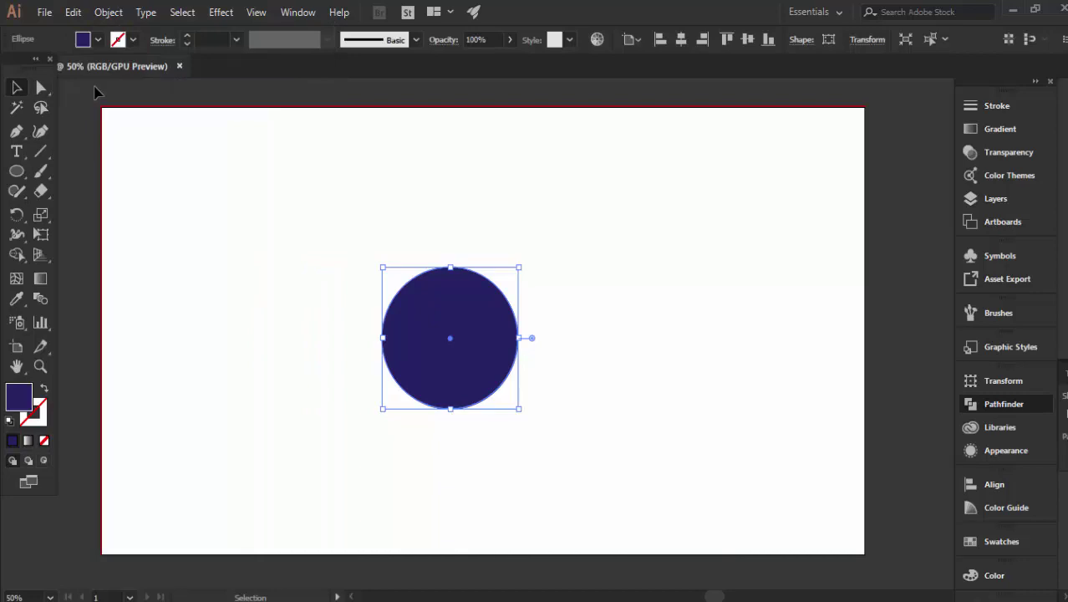
{"action": "left_click", "coordinate": [72, 13]}
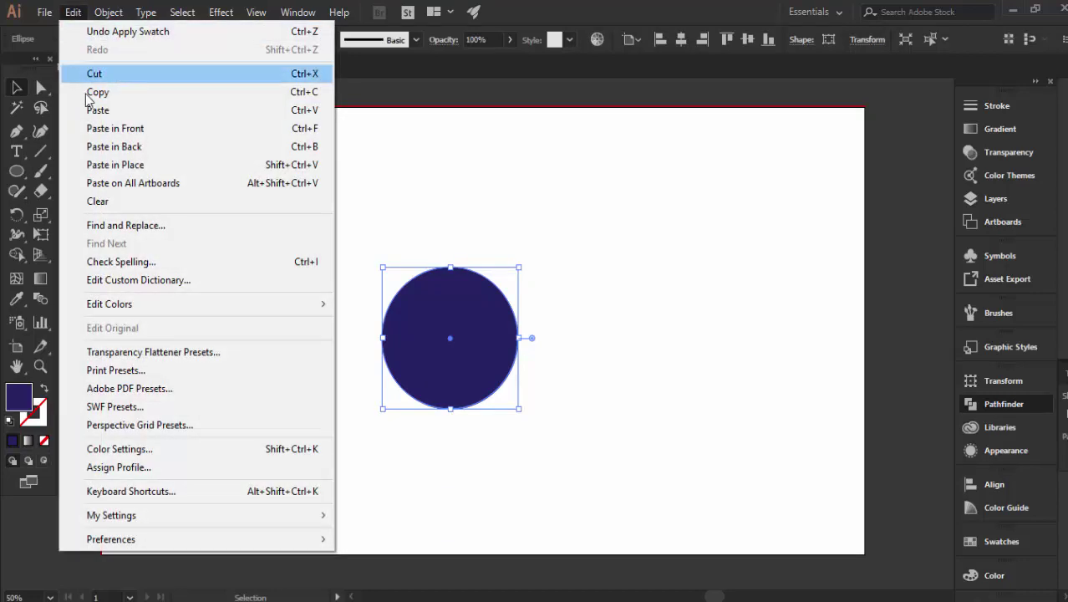
{"action": "left_click", "coordinate": [101, 134]}
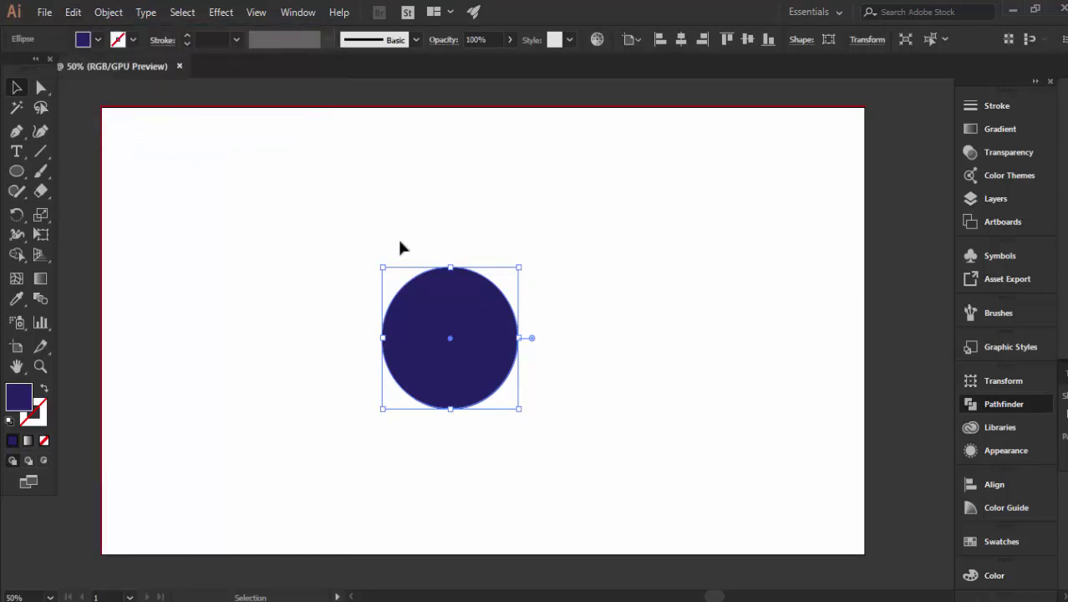
{"action": "left_click_drag", "start_coordinate": [458, 302], "coordinate": [624, 282]}
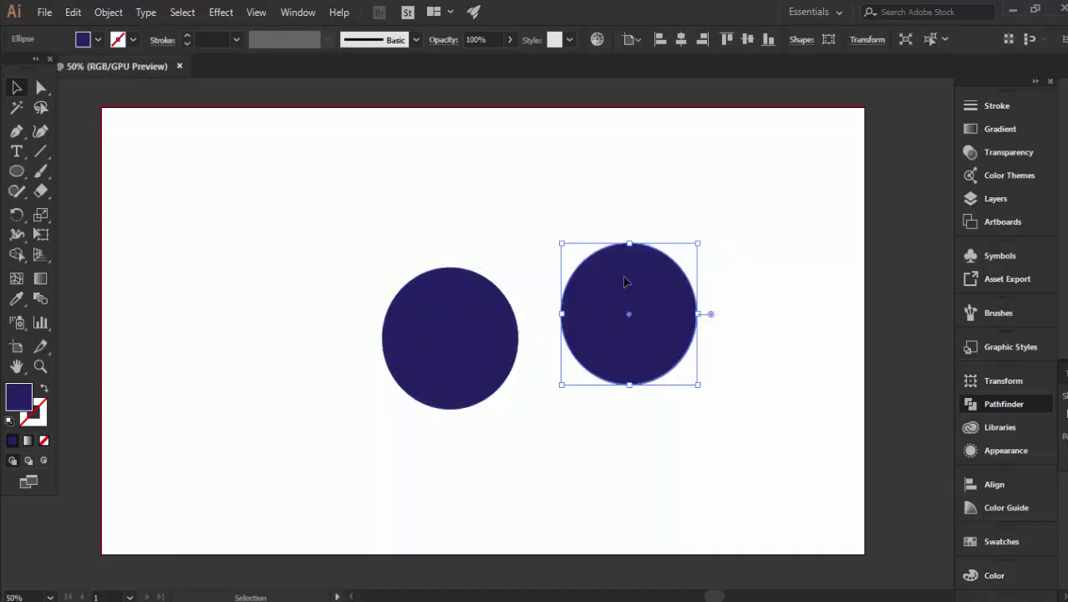
{"action": "key", "text": "ctrl+z"}
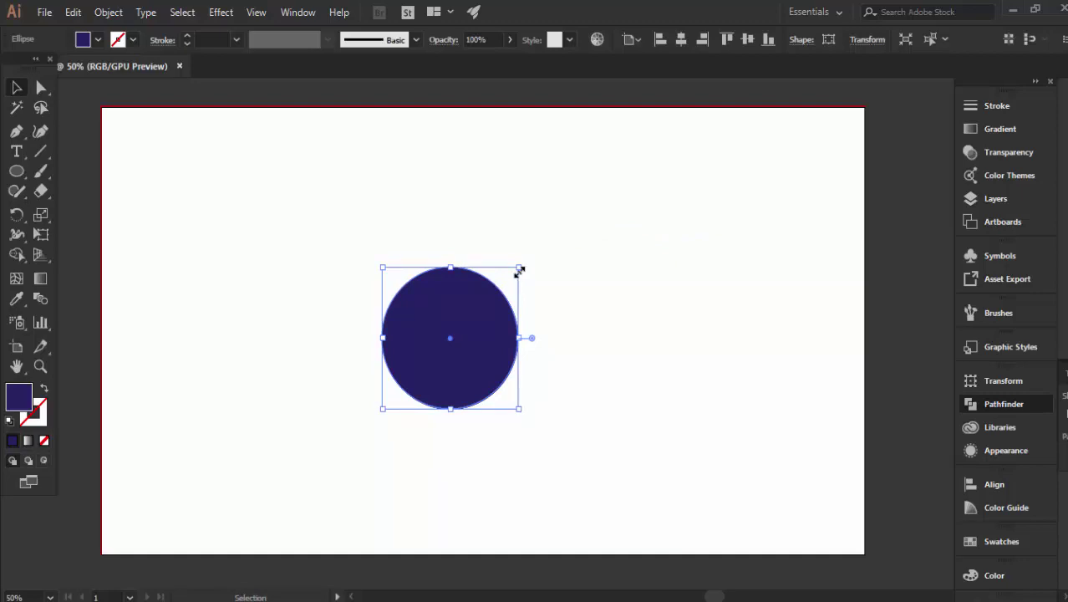
- Shrink the copy around the centre and subtract it with Pathfinder Minus Front
{"action": "left_click_drag", "start_coordinate": [519, 270], "coordinate": [496, 294]}
{"action": "left_click_drag", "start_coordinate": [529, 230], "coordinate": [415, 406]}
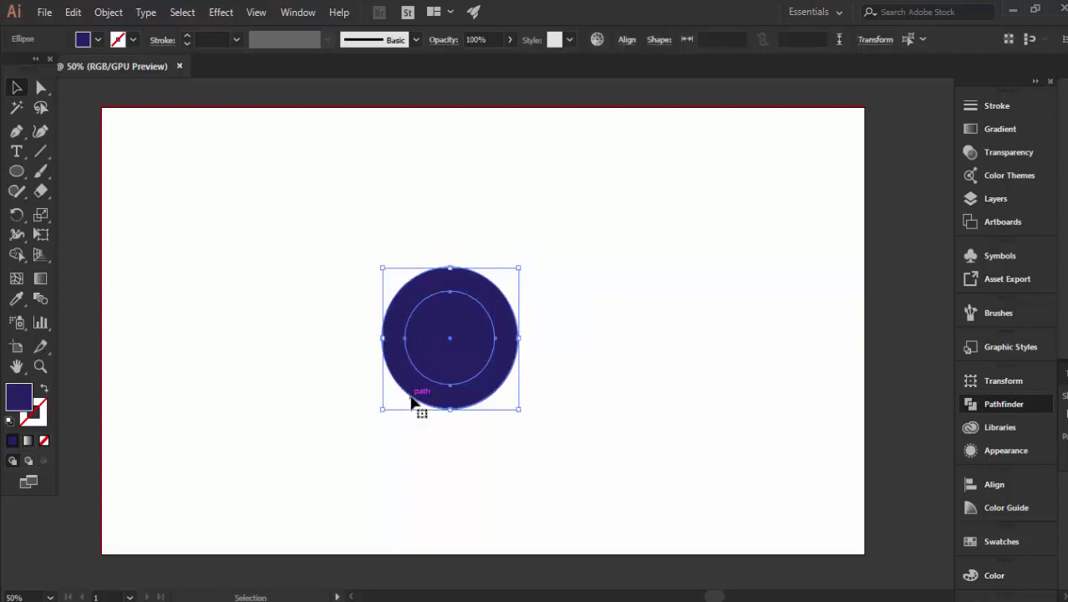
{"action": "left_click", "coordinate": [970, 405]}
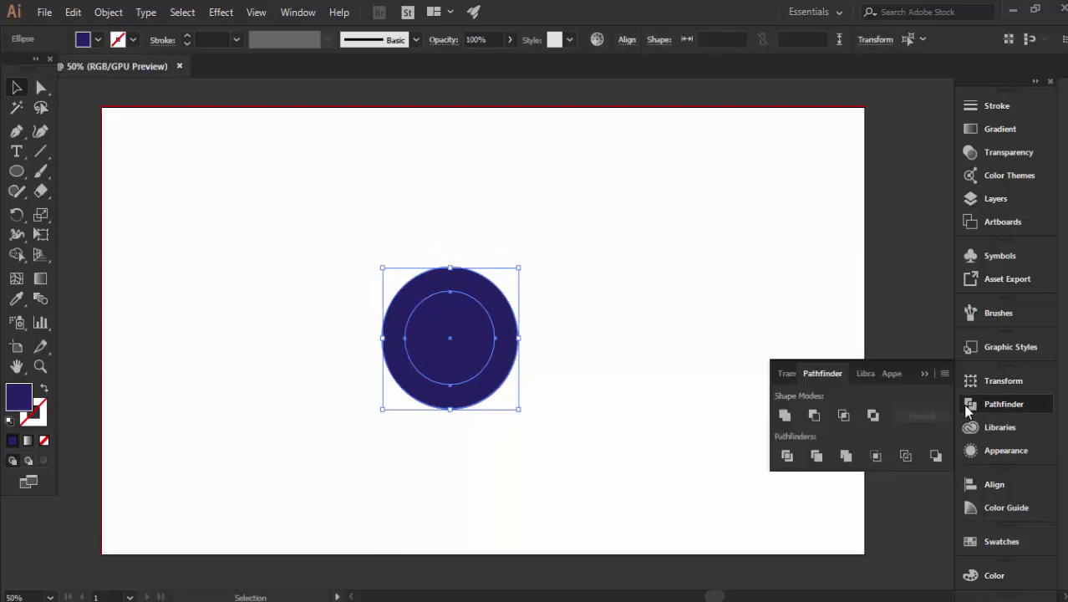
{"action": "left_click", "coordinate": [815, 415]}
{"action": "left_click", "coordinate": [577, 355]}
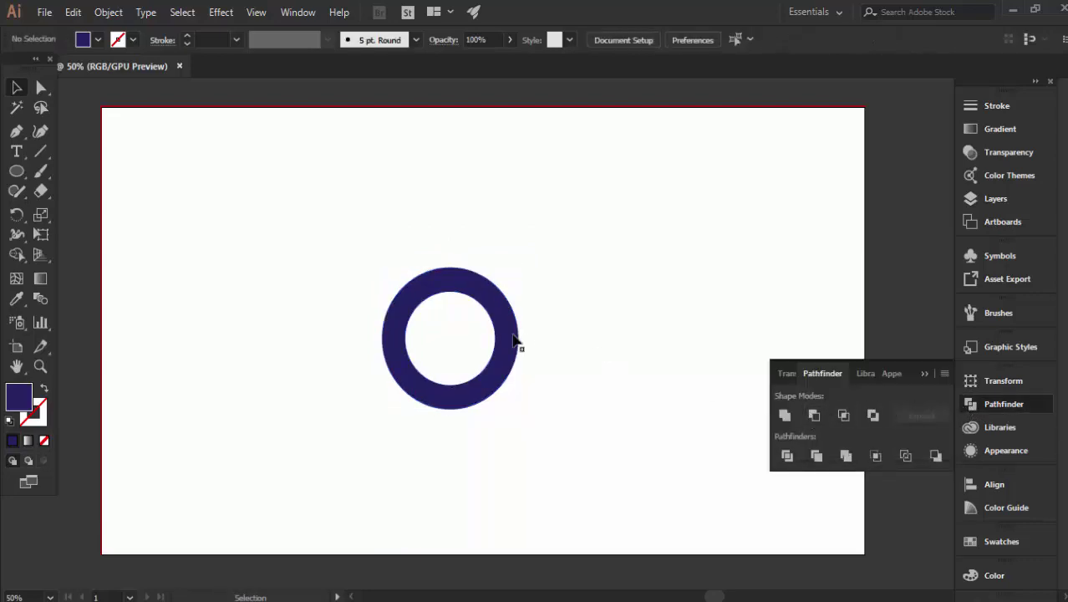
{"action": "scroll", "coordinate": [443, 338], "scroll_direction": "up", "scroll_amount": 1}
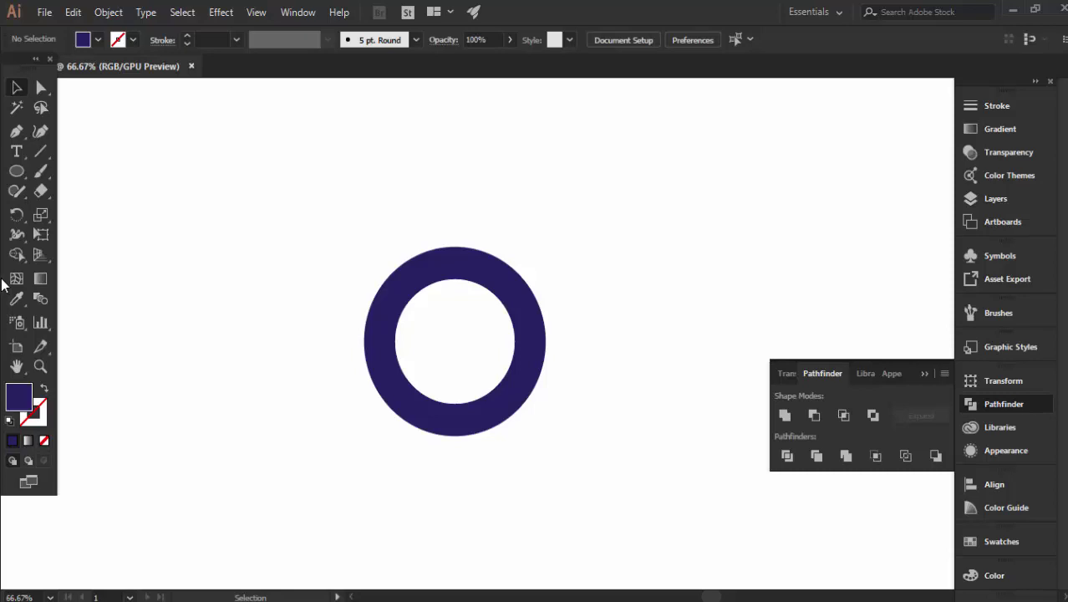
- Draw a tall rectangle stem along the ring's left edge
{"action": "mouse_move", "coordinate": [16, 172]}
{"action": "left_mouse_down"}
{"action": "mouse_move", "coordinate": [48, 182]}
{"action": "mouse_move", "coordinate": [58, 172]}
{"action": "left_mouse_up"}
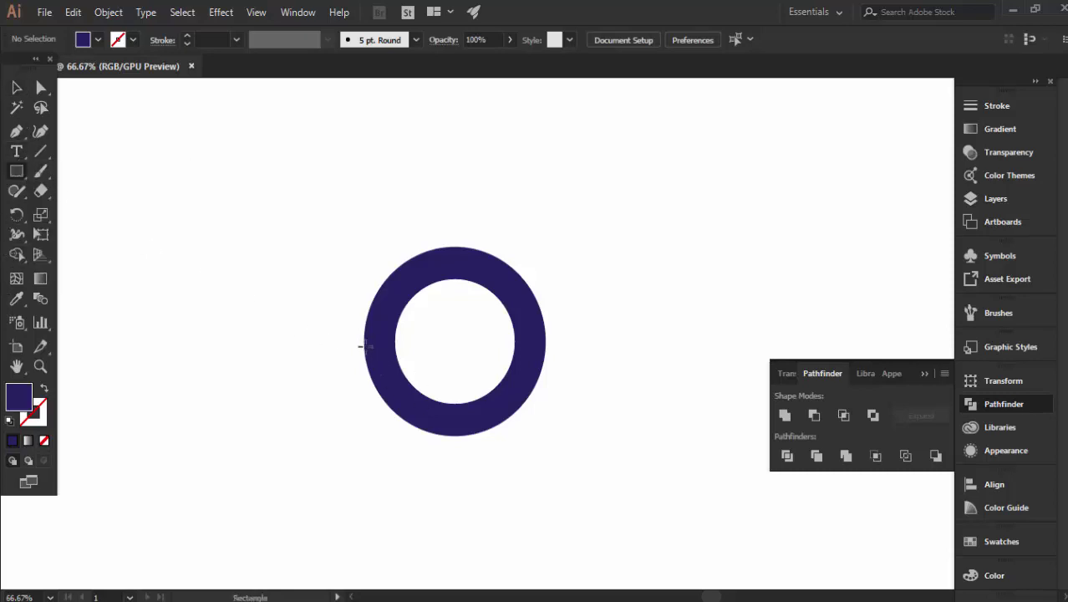
{"action": "mouse_move", "coordinate": [363, 345]}
{"action": "left_mouse_down"}
{"action": "mouse_move", "coordinate": [397, 331]}
{"action": "mouse_move", "coordinate": [395, 220]}
{"action": "left_mouse_up"}
{"action": "key", "text": "v"}
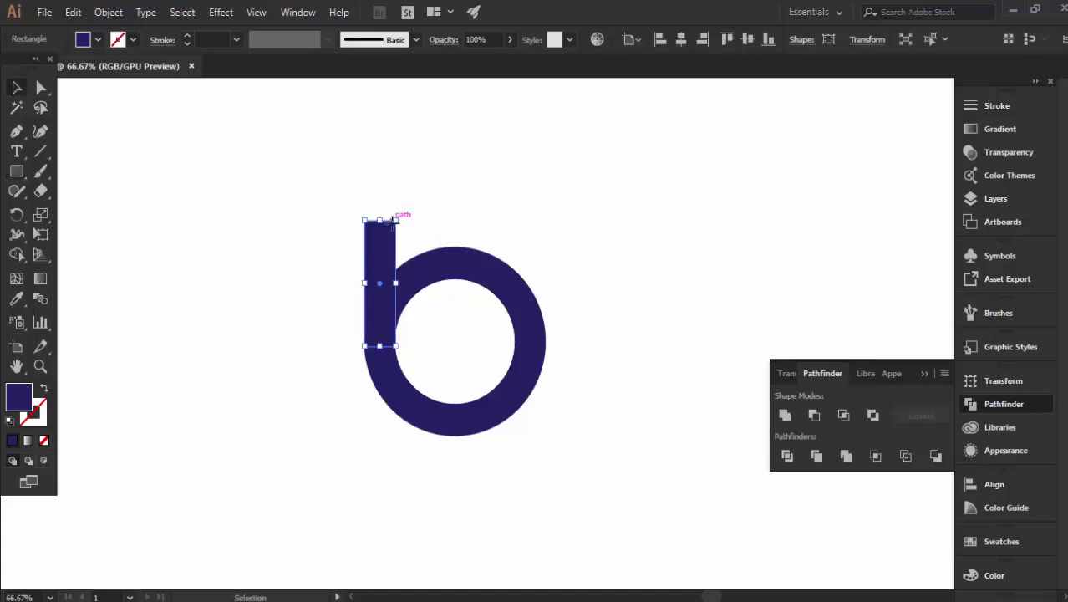
{"action": "left_click", "coordinate": [443, 285]}
{"action": "scroll", "coordinate": [443, 293], "scroll_direction": "down", "scroll_amount": 2}
{"action": "scroll", "coordinate": [435, 333], "scroll_direction": "up", "scroll_amount": 2}
{"action": "left_click_drag", "start_coordinate": [435, 335], "coordinate": [451, 430]}
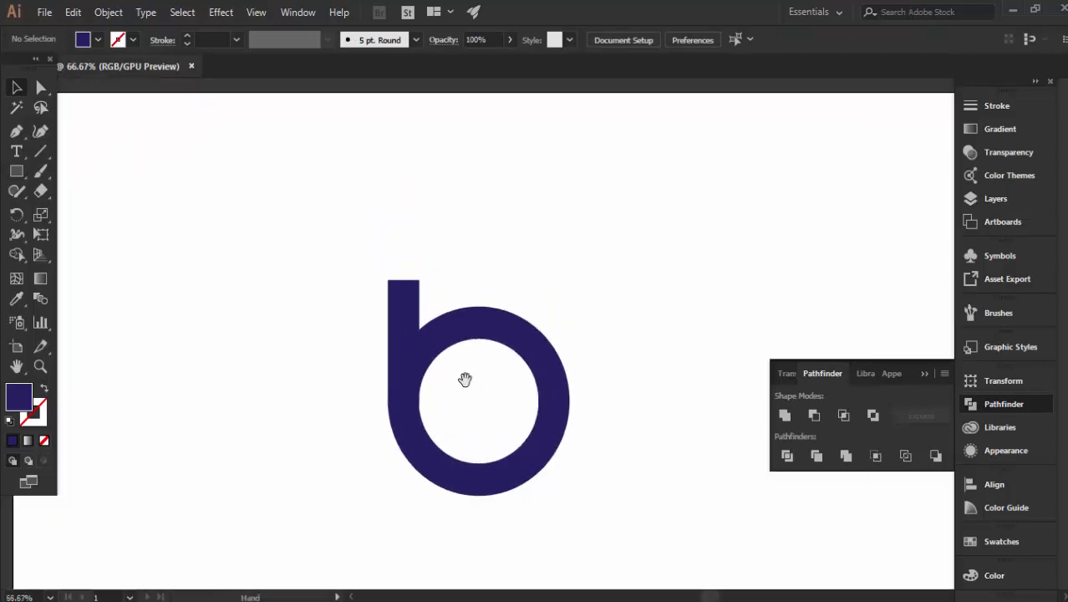
- Stretch the stem rectangle taller upward, review the b shape, then switch to Notepad
{"action": "left_click", "coordinate": [420, 281]}
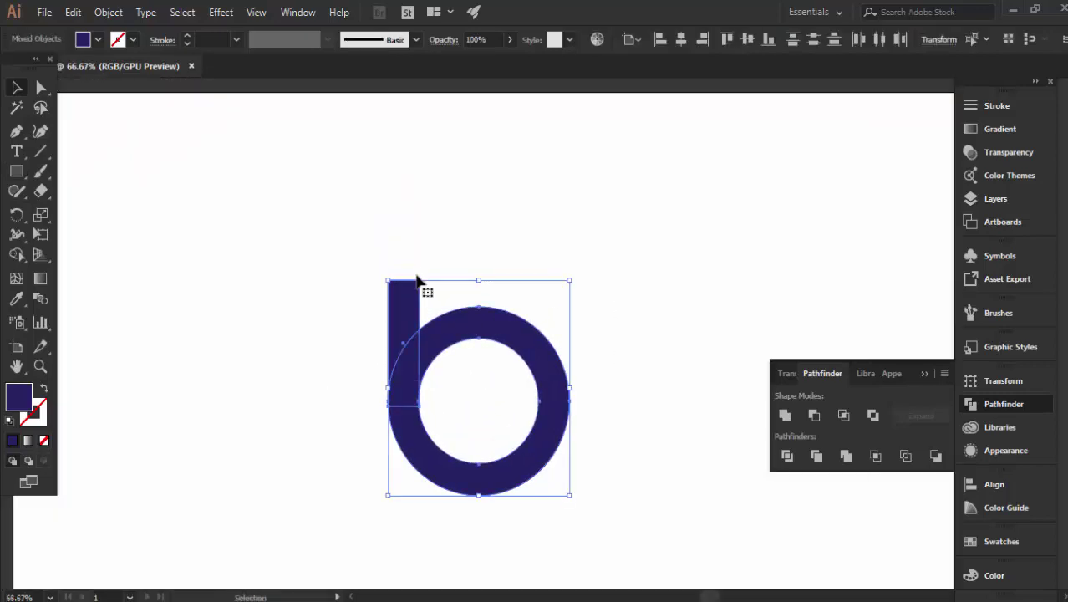
{"action": "key", "text": "ctrl+1"}
{"action": "left_click", "coordinate": [407, 308]}
{"action": "left_click_drag", "start_coordinate": [407, 308], "coordinate": [407, 301]}
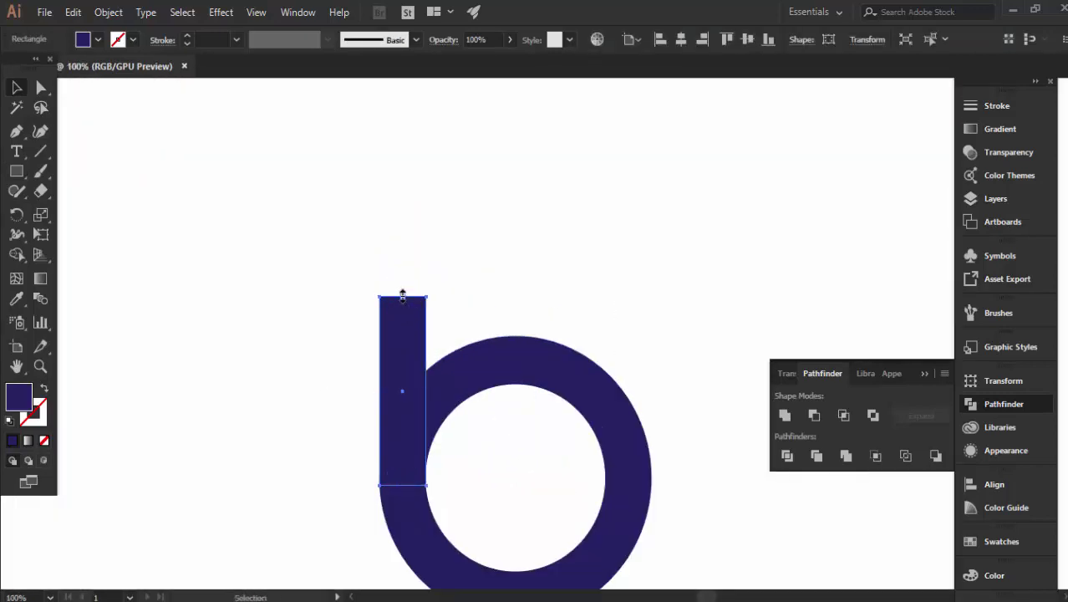
{"action": "left_click", "coordinate": [436, 257]}
{"action": "key", "text": "ctrl+minus"}
{"action": "key", "text": "ctrl+minus"}
{"action": "left_click_drag", "start_coordinate": [526, 302], "coordinate": [461, 315]}
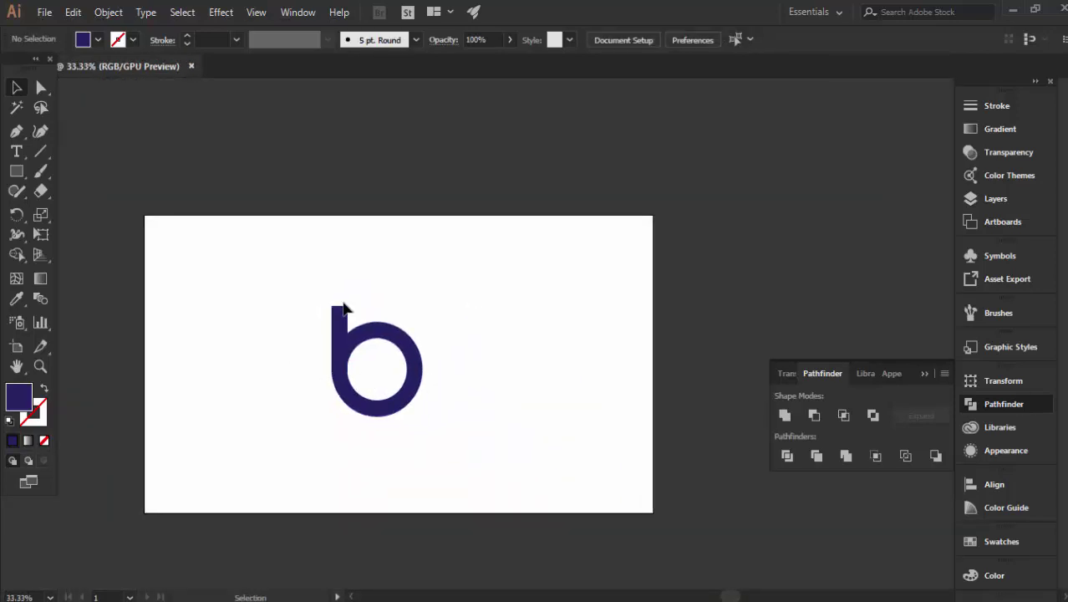
{"action": "left_click_drag", "start_coordinate": [293, 379], "coordinate": [455, 427]}
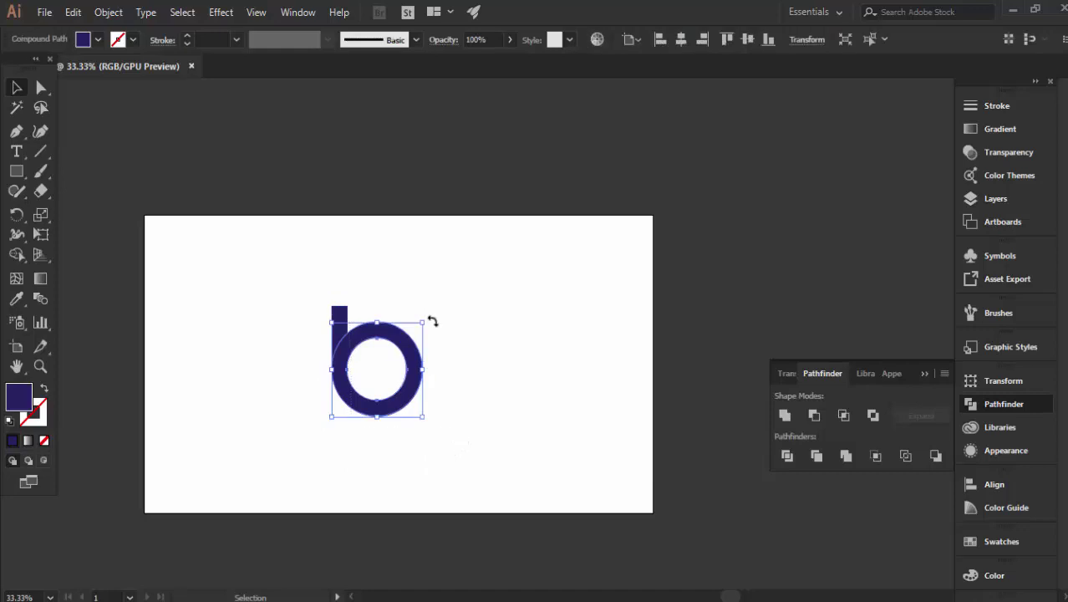
{"action": "left_click", "coordinate": [443, 469]}
{"action": "key", "text": "alt+Tab"}
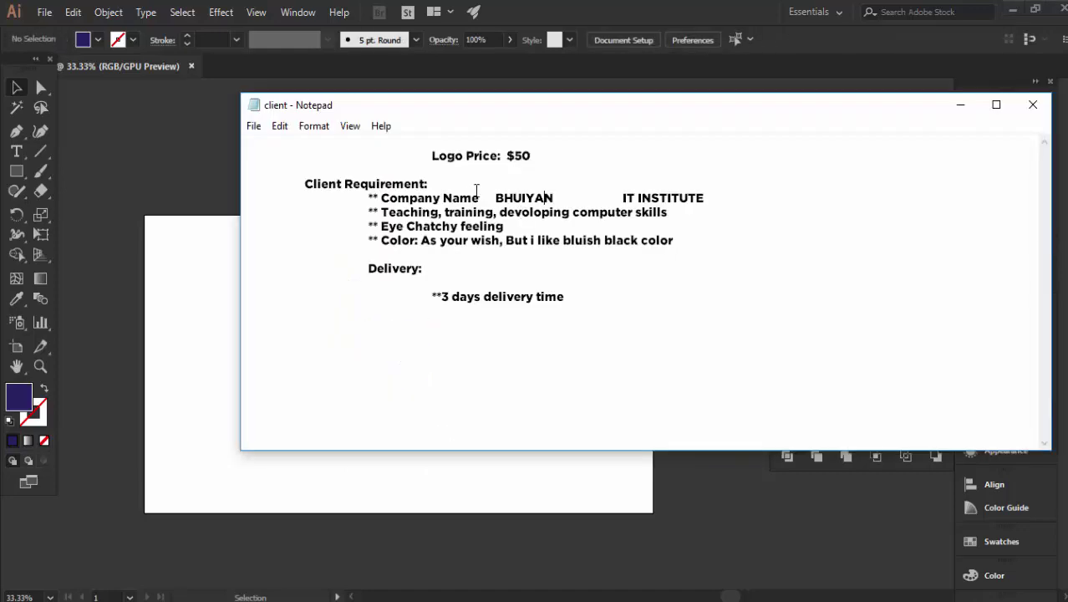
- Select the company name in the notes, then briefly check the b shape in Illustrator
{"action": "left_click_drag", "start_coordinate": [496, 198], "coordinate": [551, 198]}
{"action": "left_click_drag", "start_coordinate": [624, 198], "coordinate": [496, 198]}
{"action": "left_click", "coordinate": [500, 198]}
{"action": "double_click", "coordinate": [499, 198]}
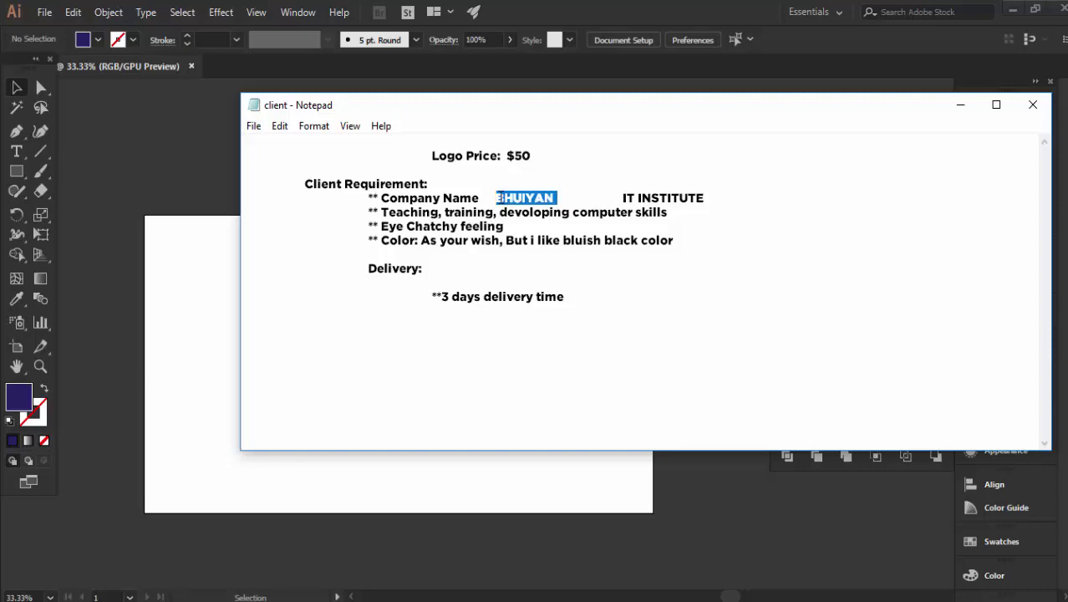
{"action": "left_click", "coordinate": [499, 198]}
{"action": "left_click", "coordinate": [127, 327]}
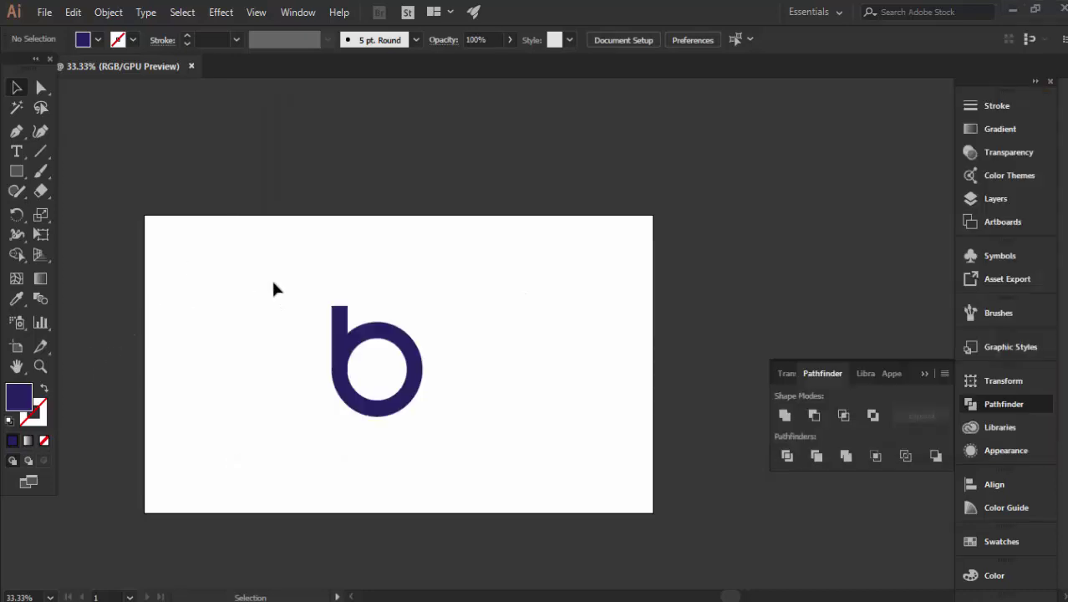
{"action": "left_click_drag", "start_coordinate": [272, 286], "coordinate": [462, 405]}
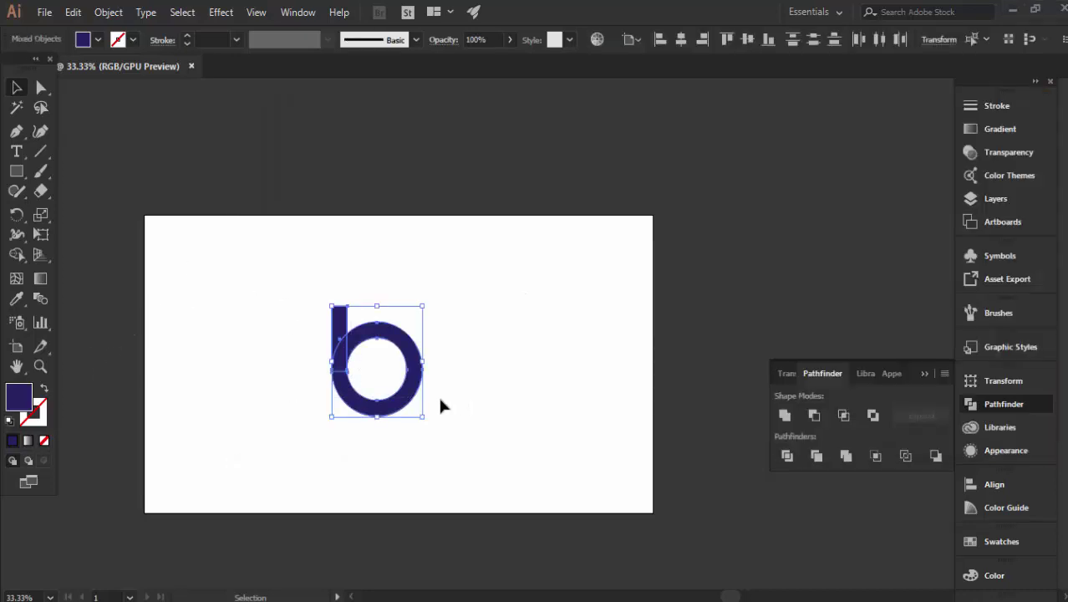
{"action": "left_click", "coordinate": [447, 386]}
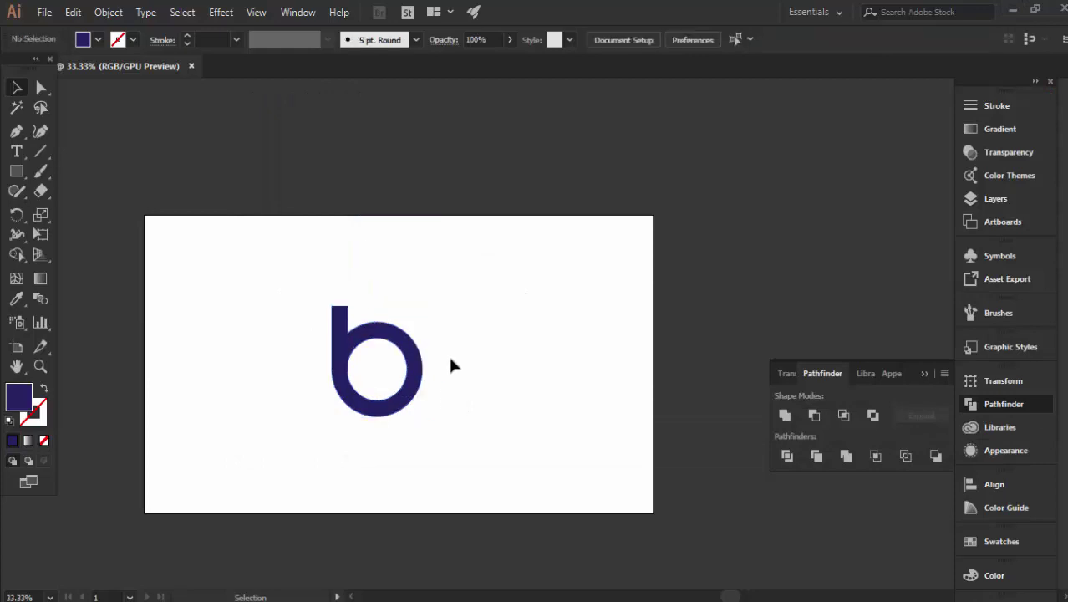
- Back in Notepad, adjust the gap between IT and INSTITUTE, then minimize the notes
{"action": "key", "text": "alt+Tab"}
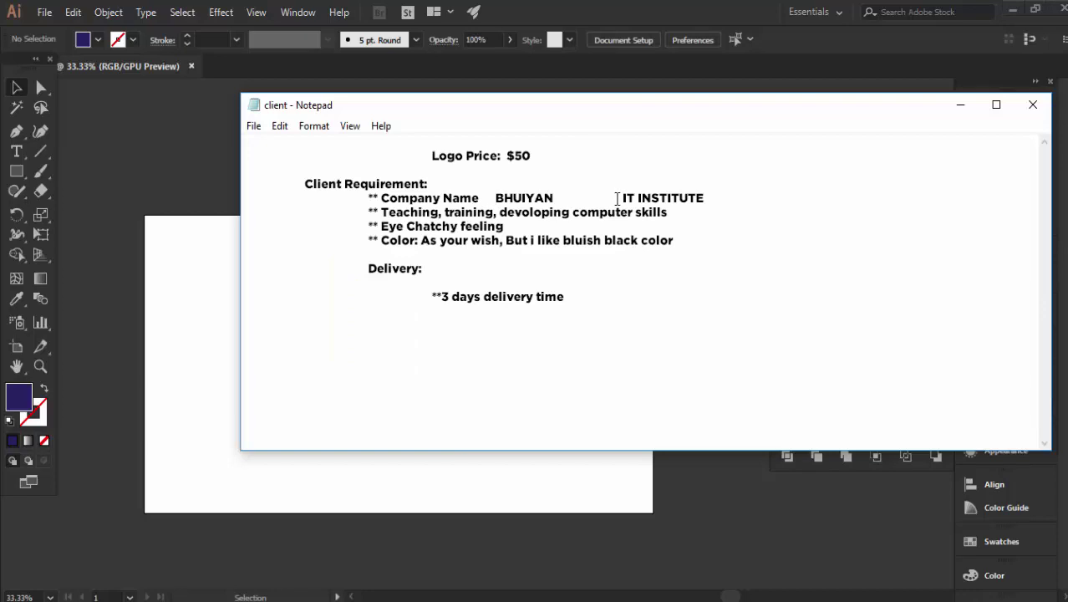
{"action": "left_click_drag", "start_coordinate": [623, 198], "coordinate": [727, 205]}
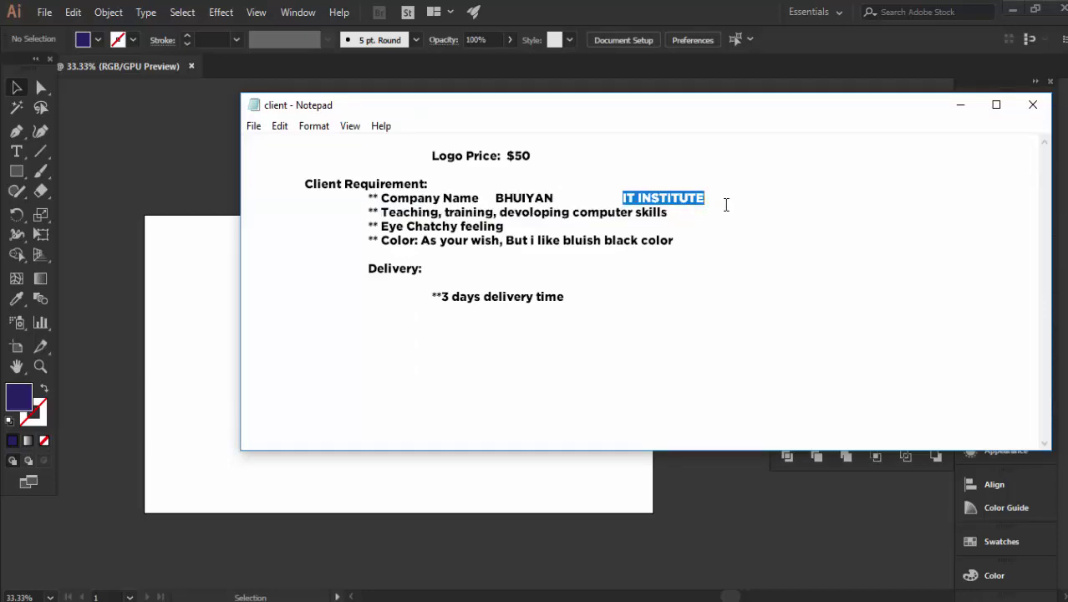
{"action": "left_click", "coordinate": [709, 198]}
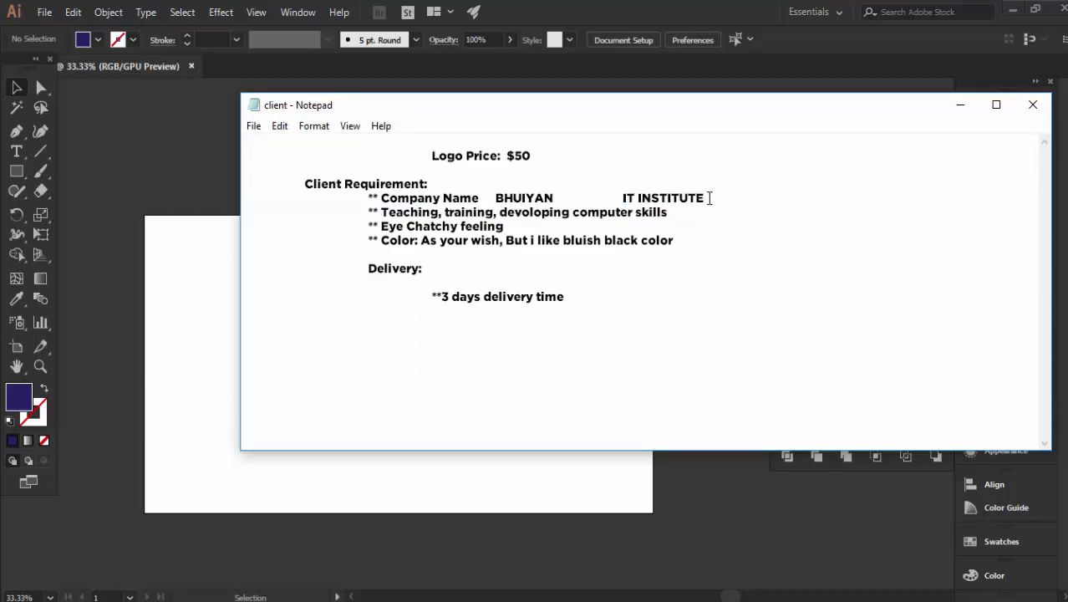
{"action": "left_click_drag", "start_coordinate": [637, 198], "coordinate": [704, 200]}
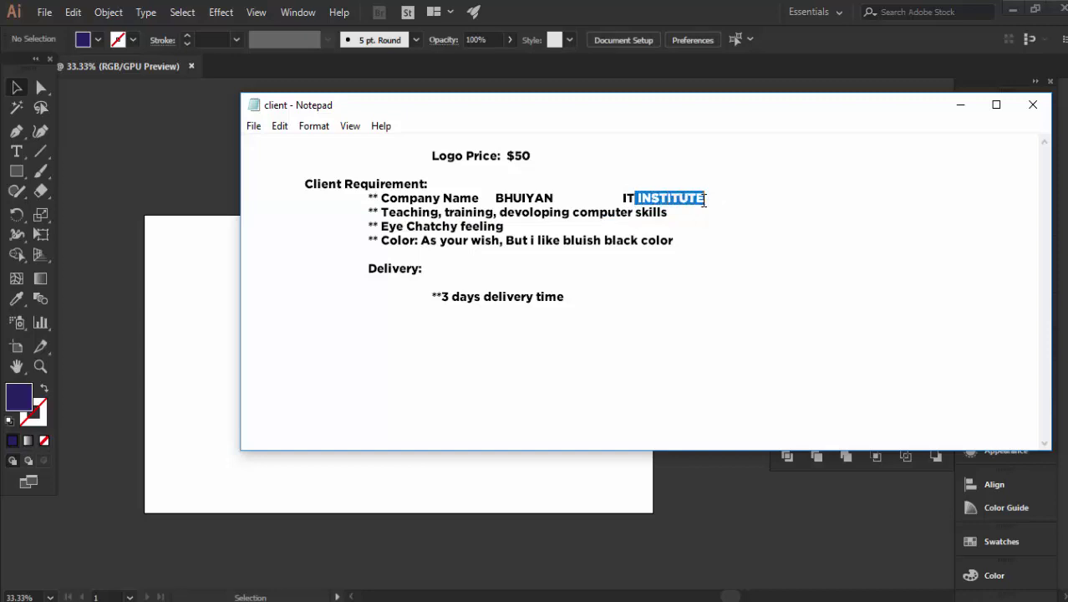
{"action": "left_click", "coordinate": [636, 199]}
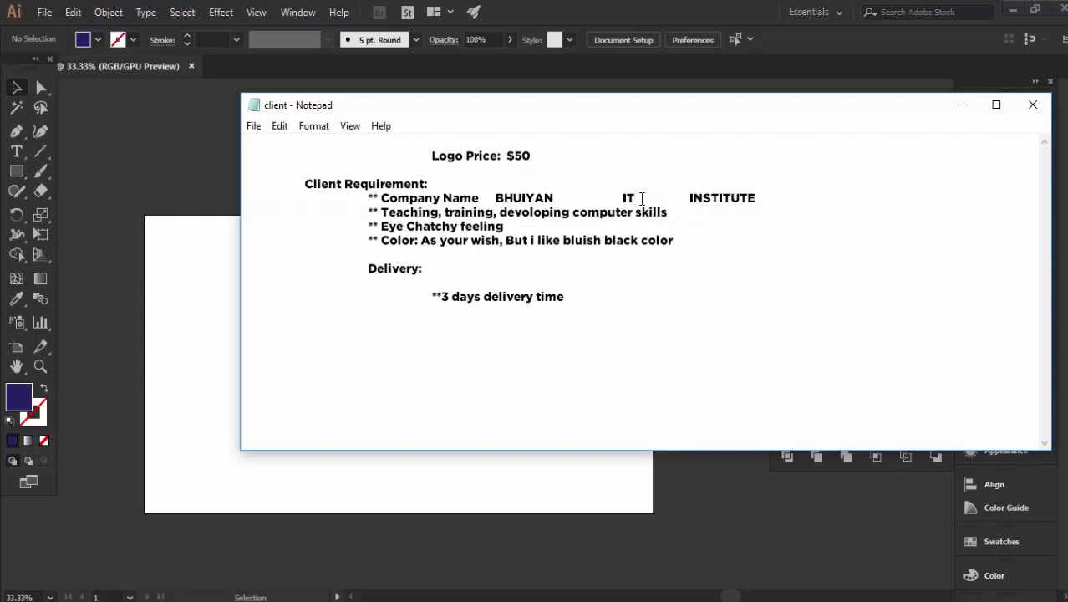
{"action": "double_click", "coordinate": [627, 199]}
{"action": "left_click", "coordinate": [960, 105]}
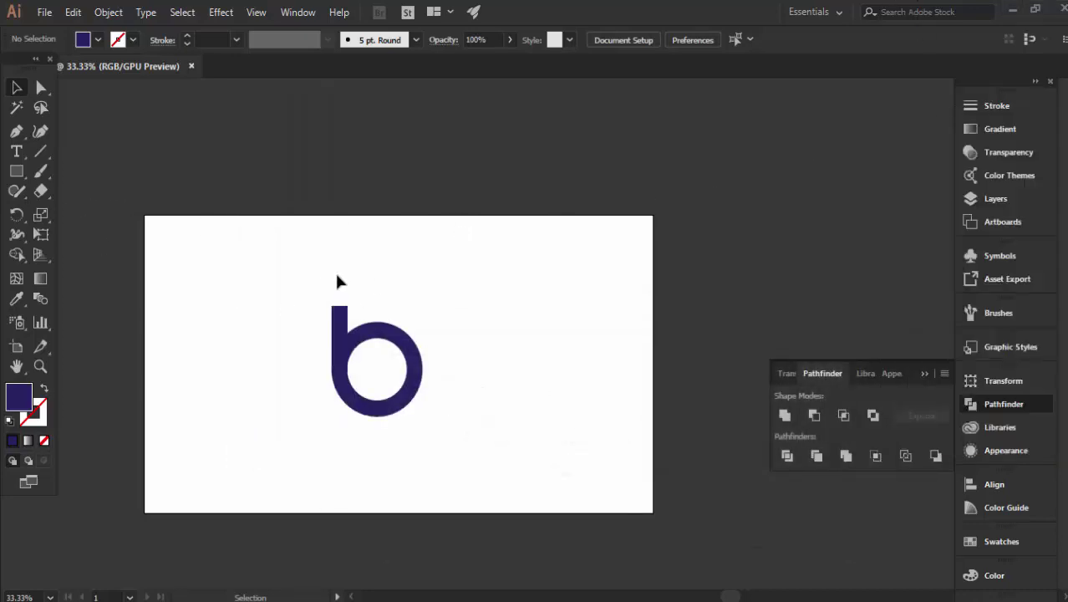
- Select and deselect the b's stem rectangle while adjusting the view
{"action": "left_click_drag", "start_coordinate": [334, 275], "coordinate": [376, 313]}
{"action": "left_click_drag", "start_coordinate": [349, 275], "coordinate": [341, 316]}
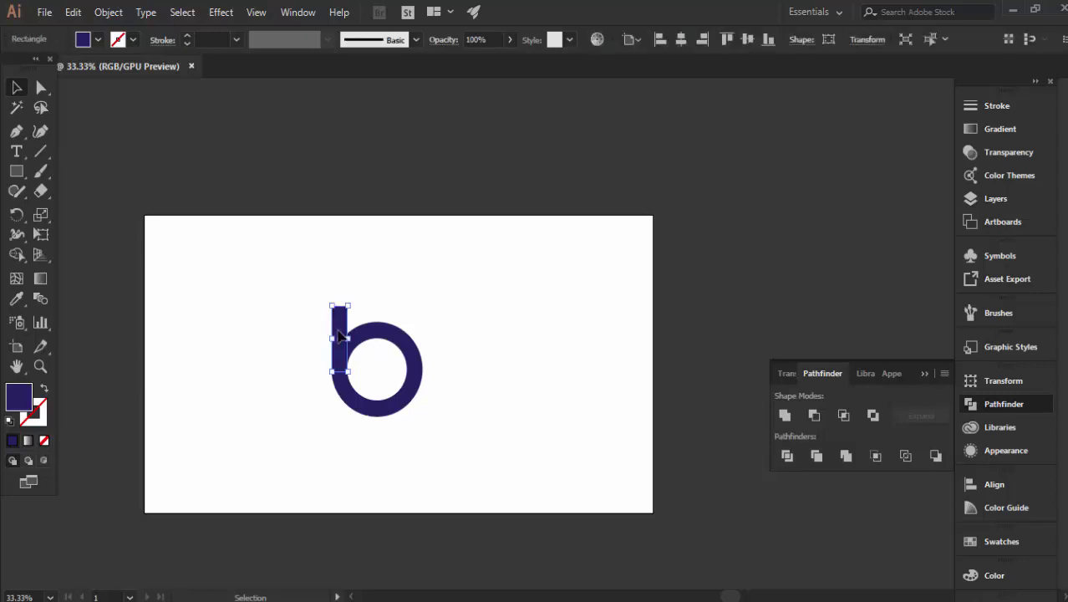
{"action": "left_click", "coordinate": [390, 355]}
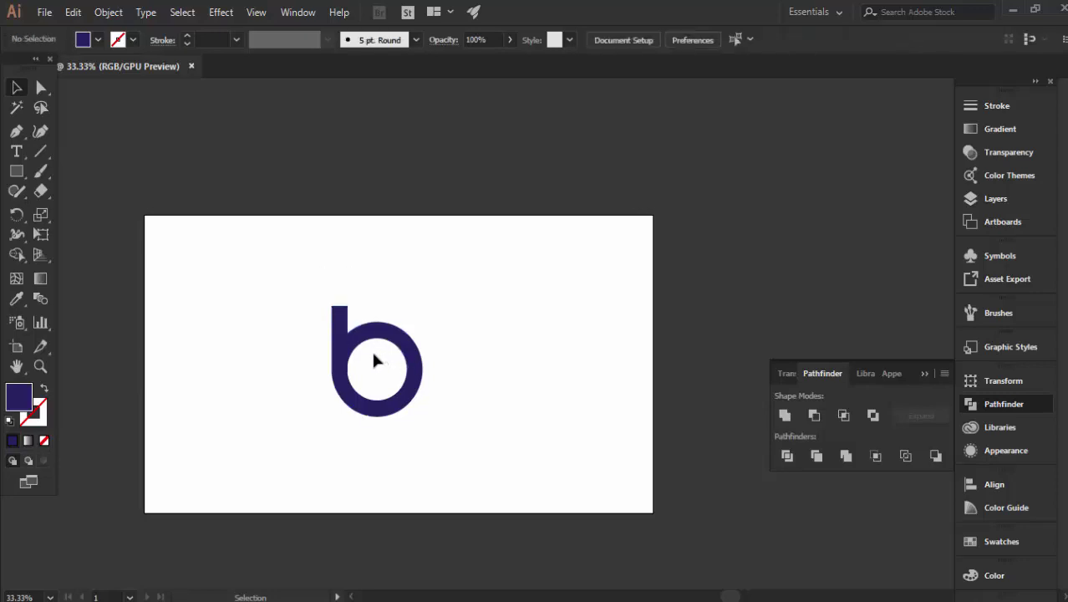
{"action": "scroll", "coordinate": [378, 384], "scroll_direction": "up", "scroll_amount": 2}
{"action": "scroll", "coordinate": [374, 381], "scroll_direction": "up", "scroll_amount": 1}
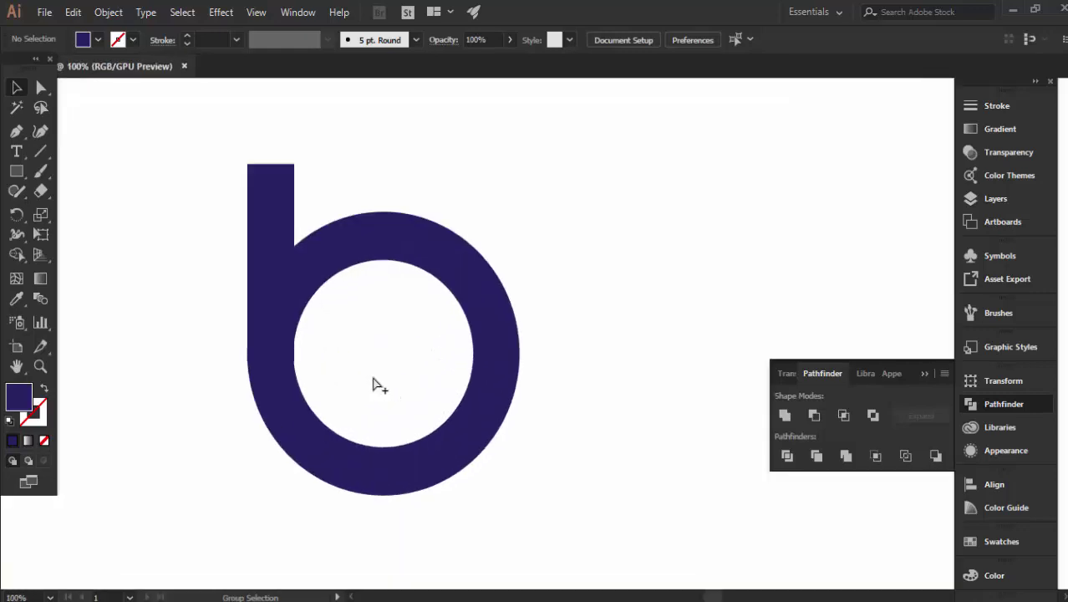
- Draw a tall rectangle inside the ring and round its corners into a pill
{"action": "left_click", "coordinate": [17, 170]}
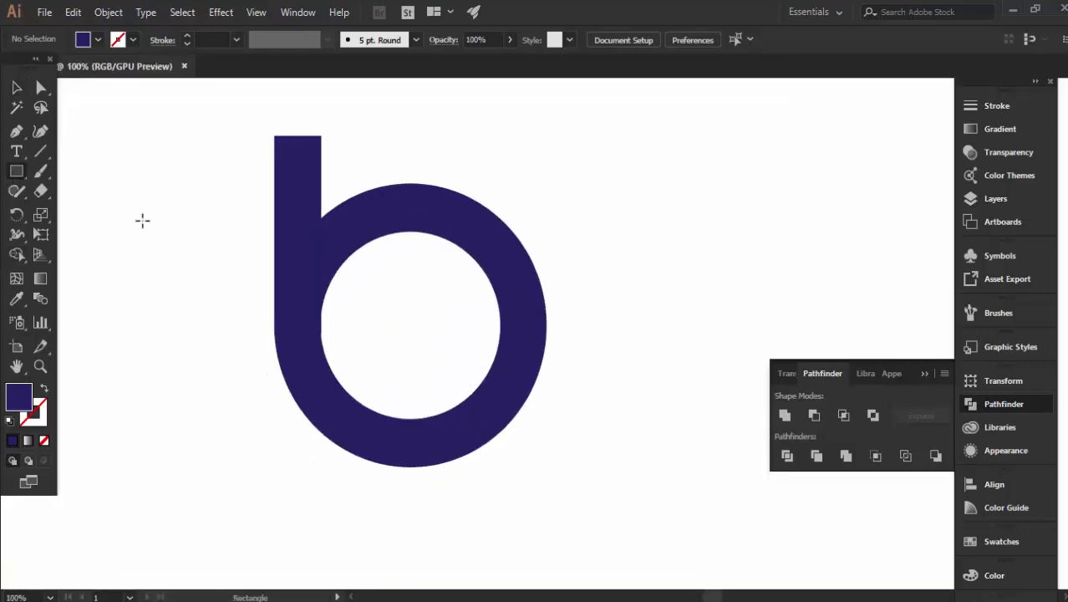
{"action": "left_click_drag", "start_coordinate": [375, 237], "coordinate": [450, 417]}
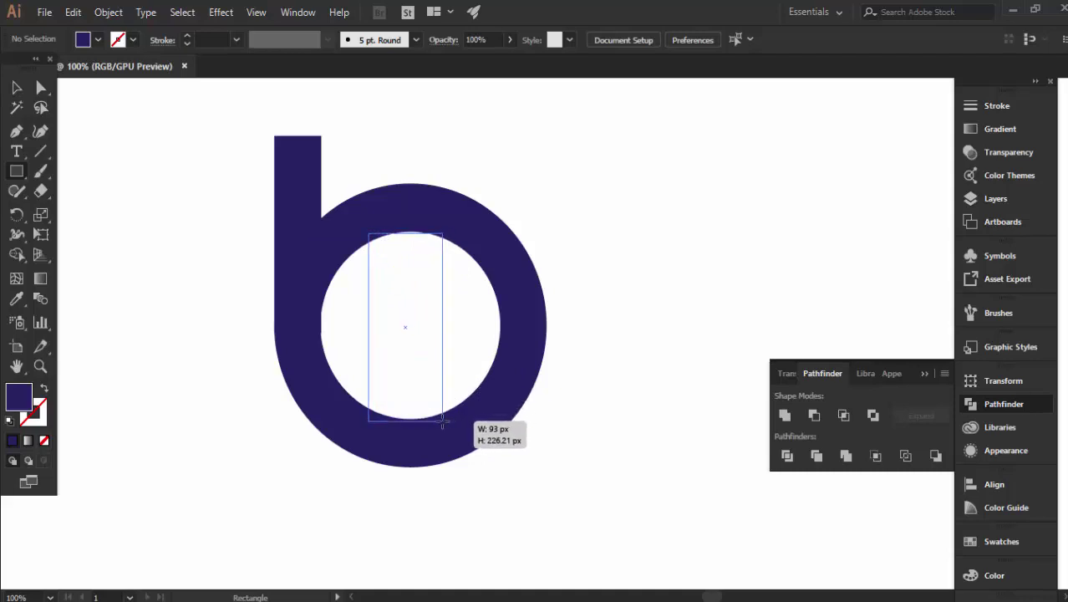
{"action": "left_click_drag", "start_coordinate": [450, 421], "coordinate": [444, 420]}
{"action": "key", "text": "a"}
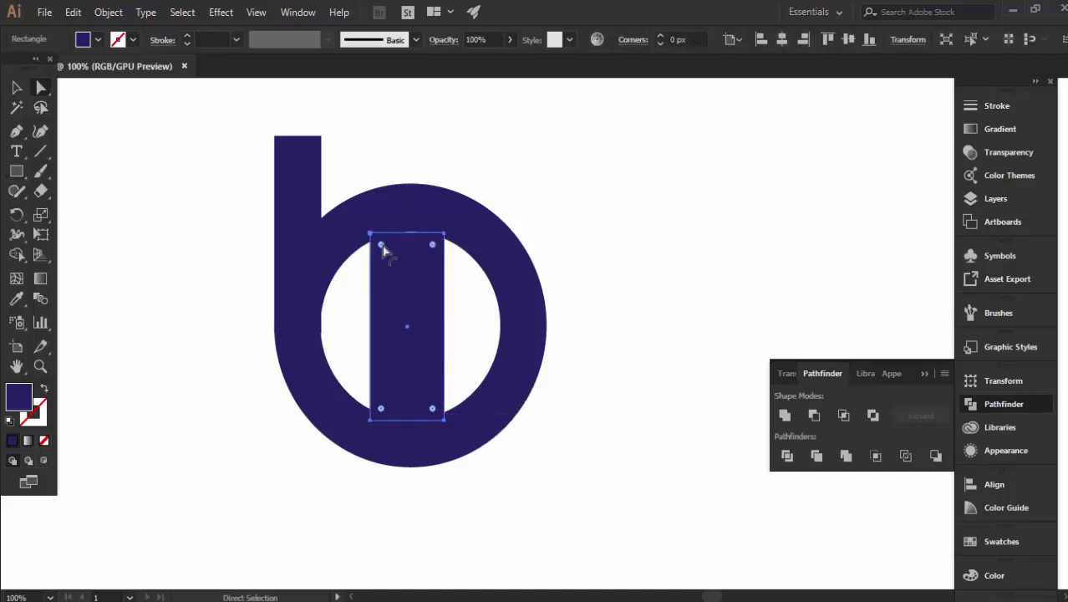
{"action": "left_click_drag", "start_coordinate": [382, 246], "coordinate": [426, 345]}
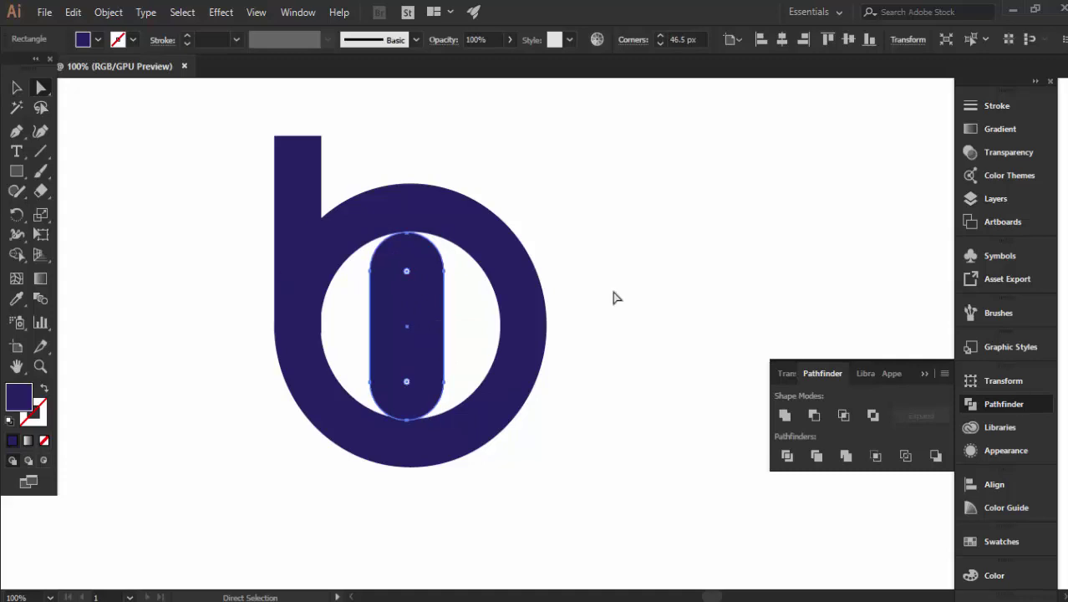
- Align the pill to the ring's centre both horizontally and vertically
{"action": "left_click_drag", "start_coordinate": [615, 289], "coordinate": [332, 400]}
{"action": "key", "text": "v"}
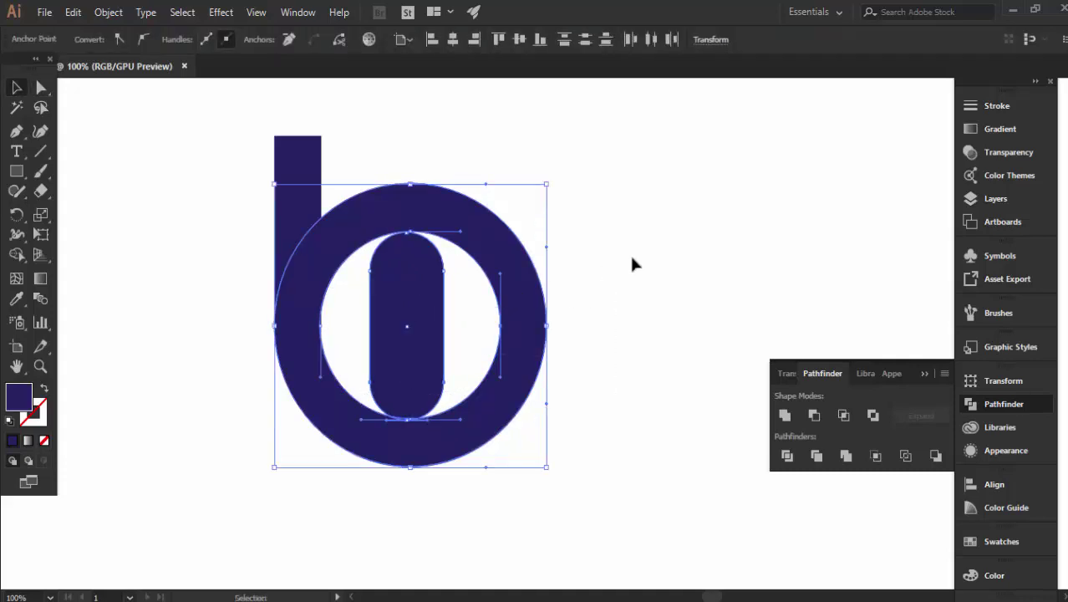
{"action": "left_click", "coordinate": [634, 252]}
{"action": "mouse_move", "coordinate": [658, 244]}
{"action": "left_mouse_down"}
{"action": "mouse_move", "coordinate": [316, 407]}
{"action": "mouse_move", "coordinate": [456, 396]}
{"action": "left_mouse_up"}
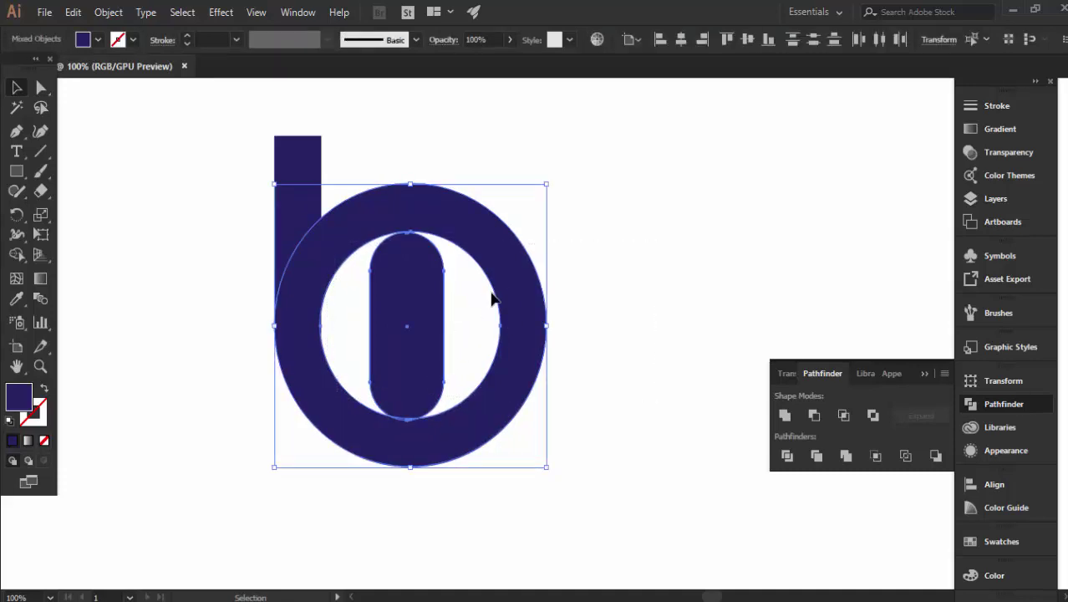
{"action": "left_click", "coordinate": [683, 38]}
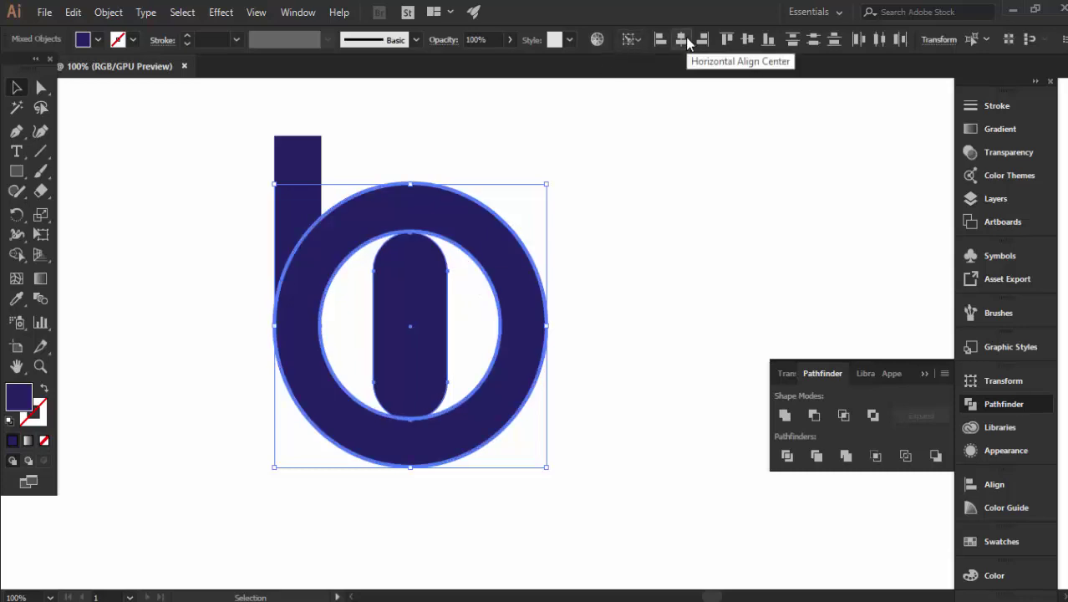
{"action": "left_click", "coordinate": [743, 39]}
{"action": "left_click", "coordinate": [588, 317]}
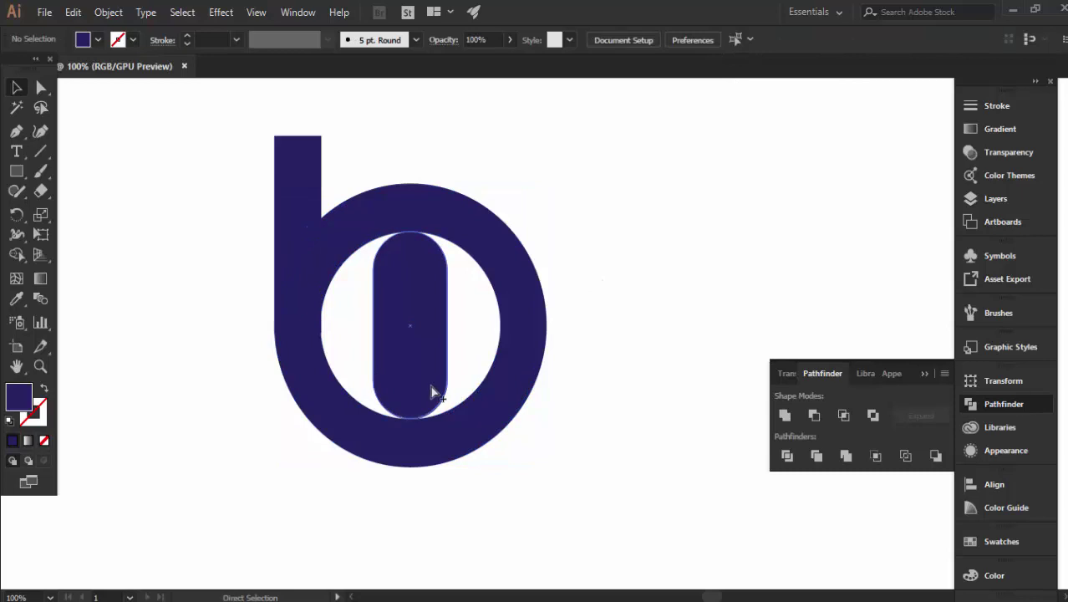
{"action": "scroll", "coordinate": [431, 387], "scroll_direction": "up", "scroll_amount": 4}
{"action": "scroll", "coordinate": [405, 477], "scroll_direction": "down", "scroll_amount": 2}
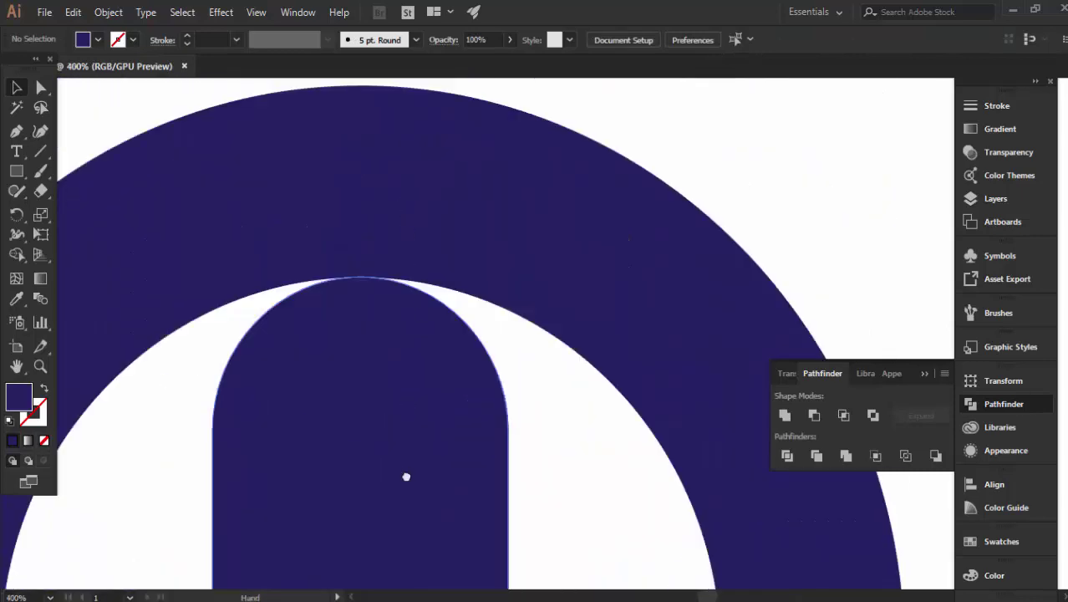
{"action": "scroll", "coordinate": [382, 375], "scroll_direction": "down", "scroll_amount": 3}
{"action": "scroll", "coordinate": [468, 389], "scroll_direction": "down", "scroll_amount": 1}
{"action": "left_click_drag", "start_coordinate": [483, 381], "coordinate": [338, 445]}
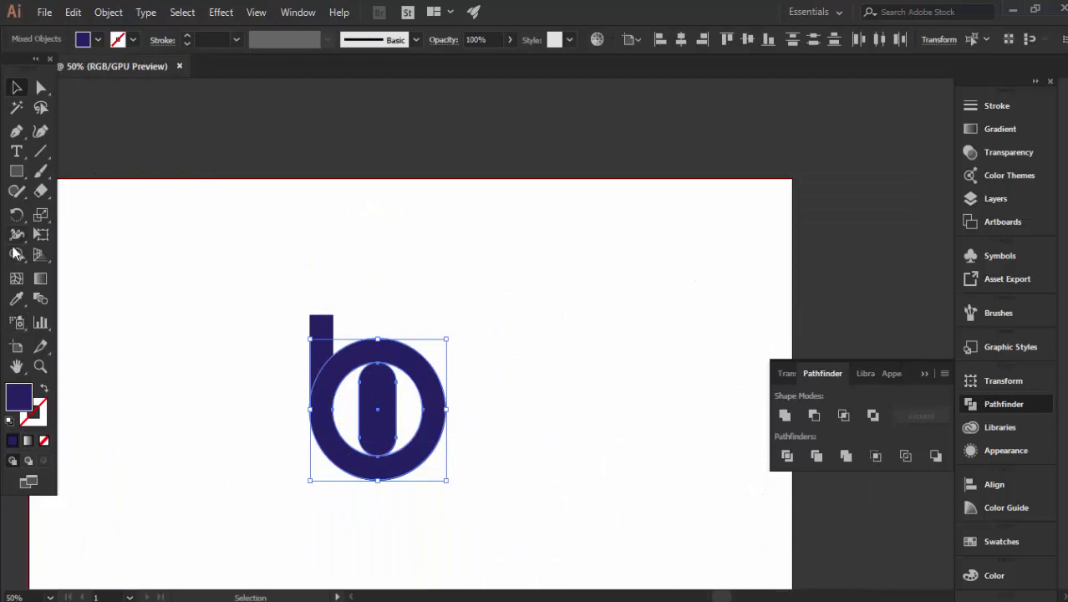
{"action": "left_click_drag", "start_coordinate": [16, 254], "coordinate": [84, 256]}
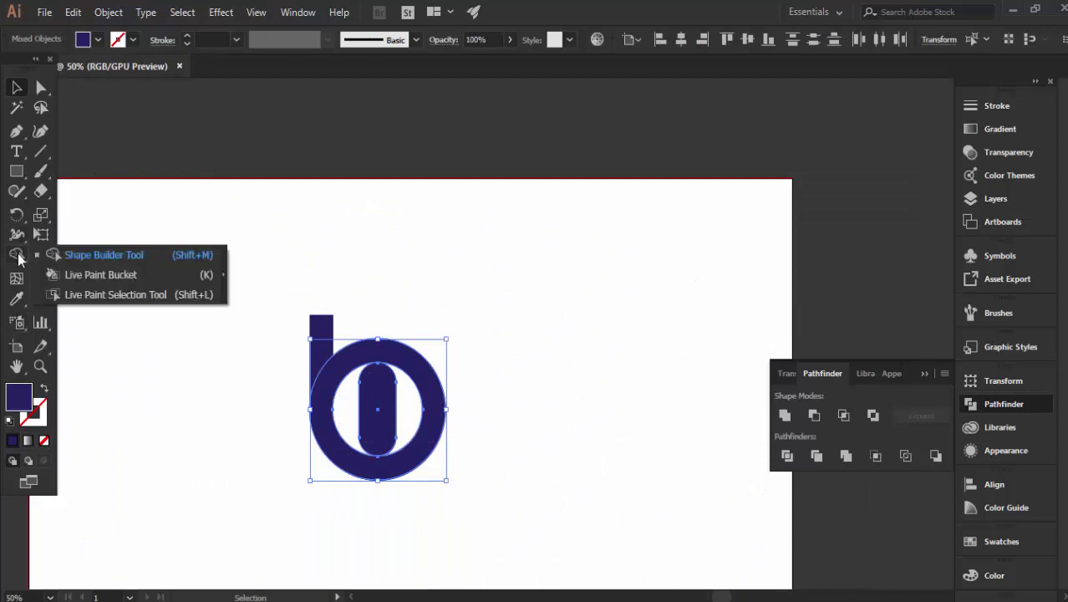
{"action": "left_click", "coordinate": [185, 259]}
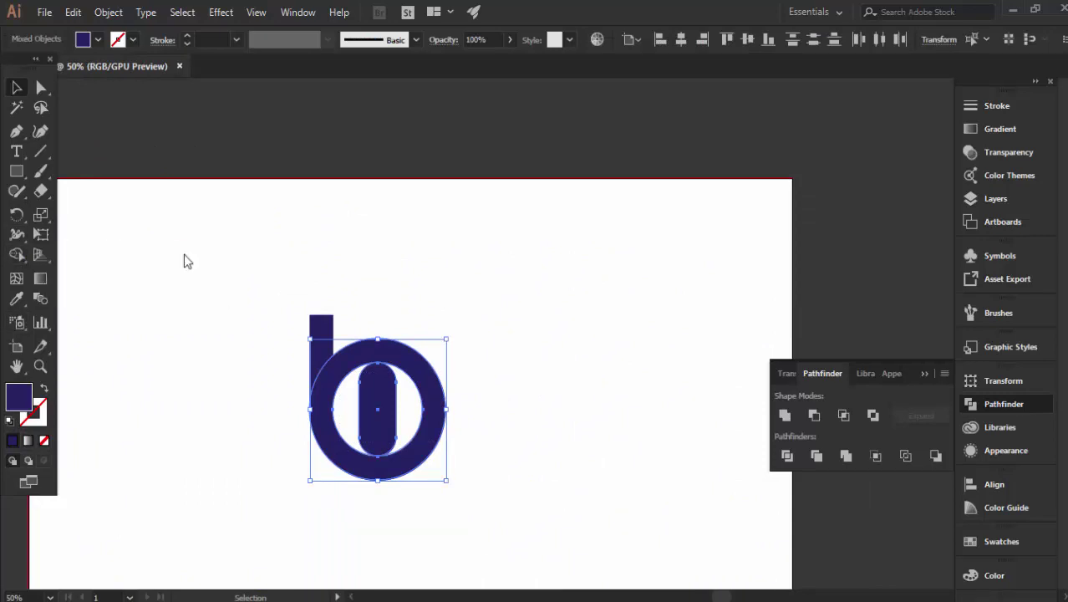
{"action": "key", "text": "ctrl+1"}
{"action": "left_click_drag", "start_coordinate": [230, 385], "coordinate": [152, 305]}
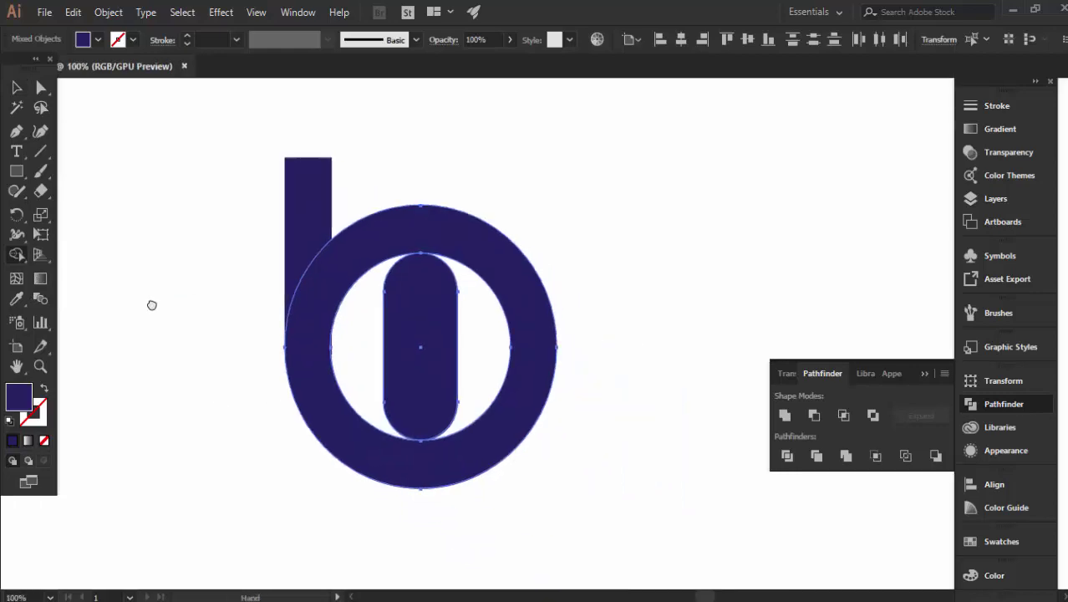
{"action": "left_click", "coordinate": [347, 337]}
{"action": "left_click_drag", "start_coordinate": [321, 333], "coordinate": [345, 335]}
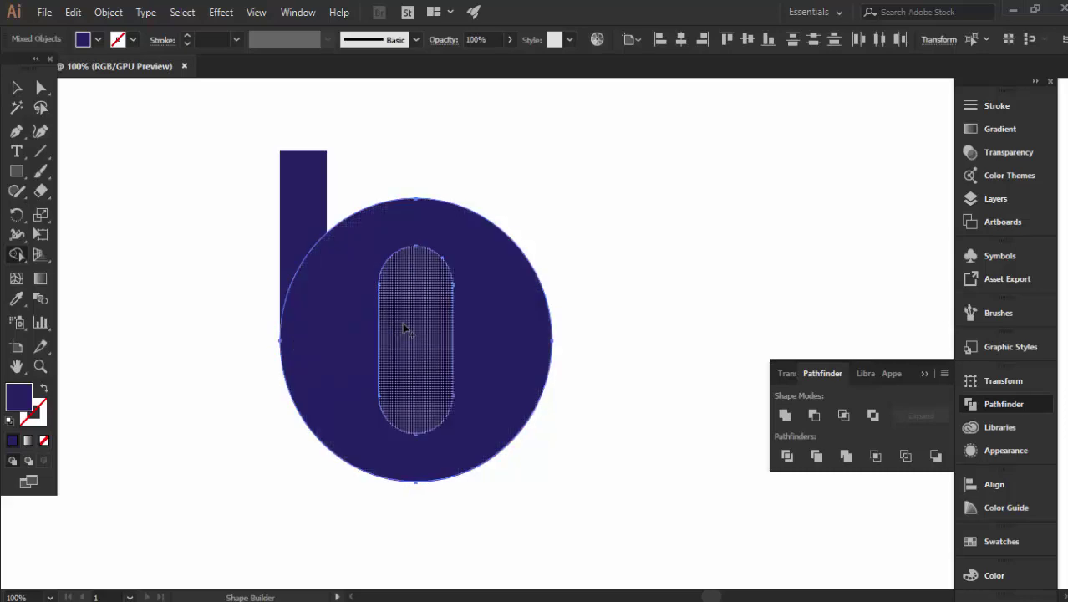
{"action": "left_click", "coordinate": [404, 329], "text": "alt"}
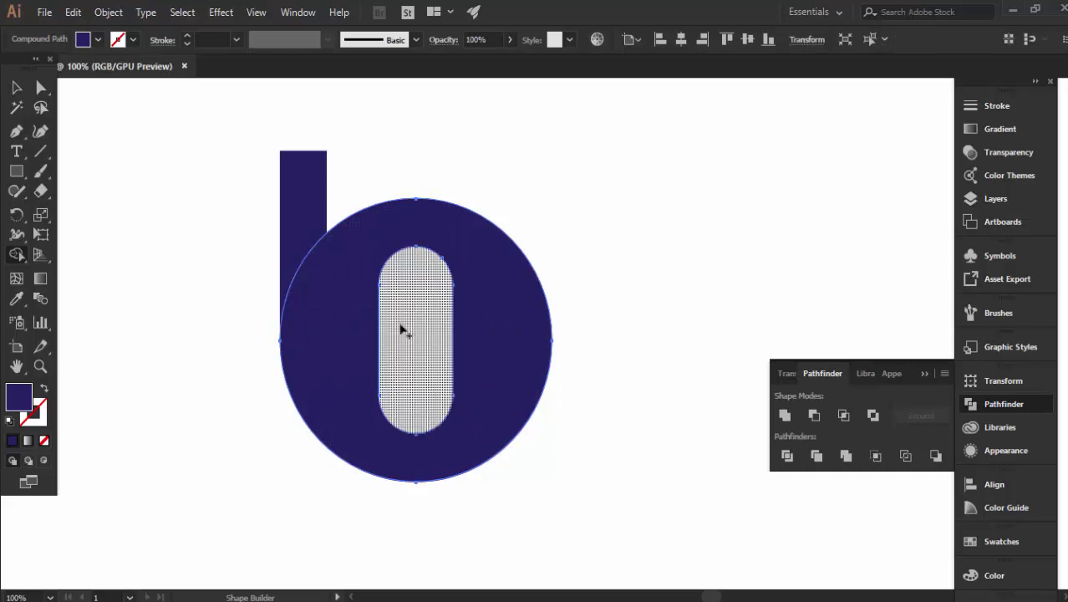
{"action": "key", "text": "v"}
{"action": "left_click", "coordinate": [570, 284]}
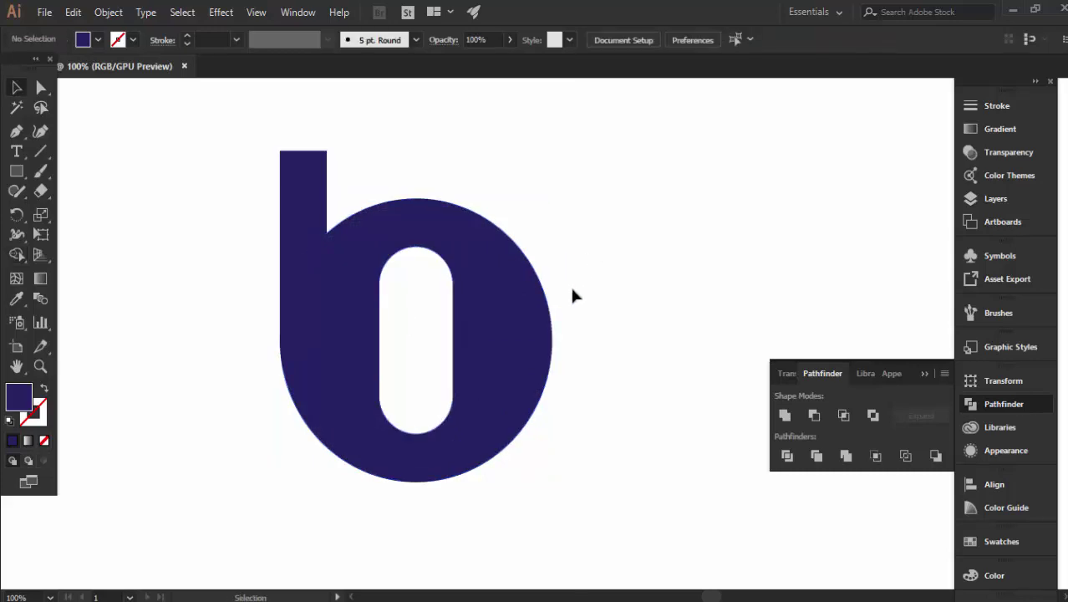
{"action": "scroll", "coordinate": [555, 339], "scroll_direction": "down", "scroll_amount": 3}
{"action": "scroll", "coordinate": [542, 343], "scroll_direction": "up", "scroll_amount": 2}
{"action": "scroll", "coordinate": [542, 345], "scroll_direction": "up", "scroll_amount": 2}
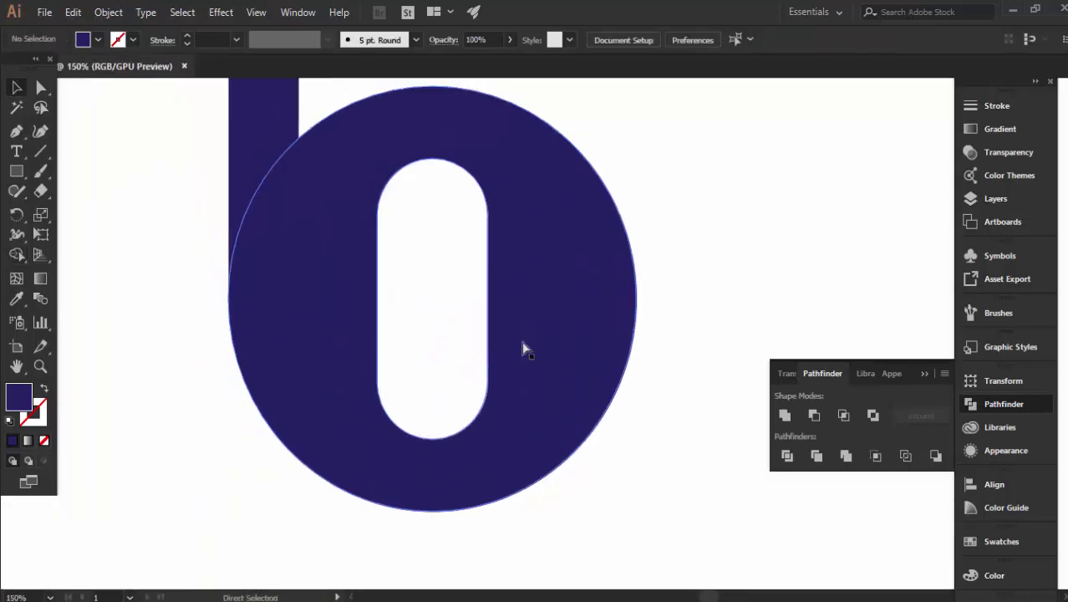
{"action": "key", "text": "ctrl+z"}
{"action": "key", "text": "ctrl+z"}
{"action": "key", "text": "v"}
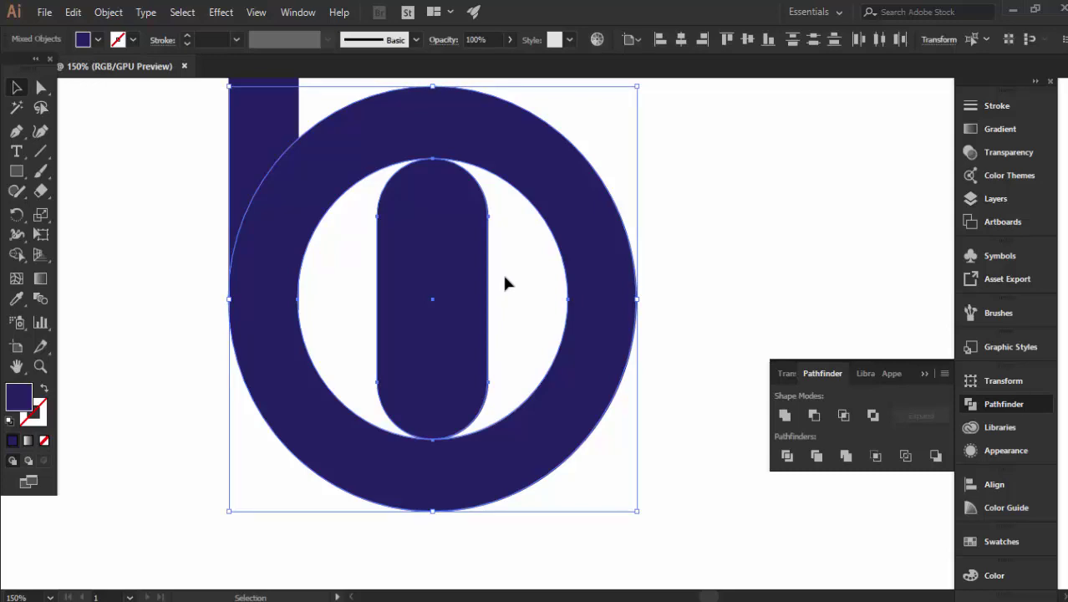
- Widen the pill shape to the right inside the ring
{"action": "left_click", "coordinate": [701, 219]}
{"action": "scroll", "coordinate": [453, 322], "scroll_direction": "down", "scroll_amount": 1}
{"action": "left_click", "coordinate": [450, 348]}
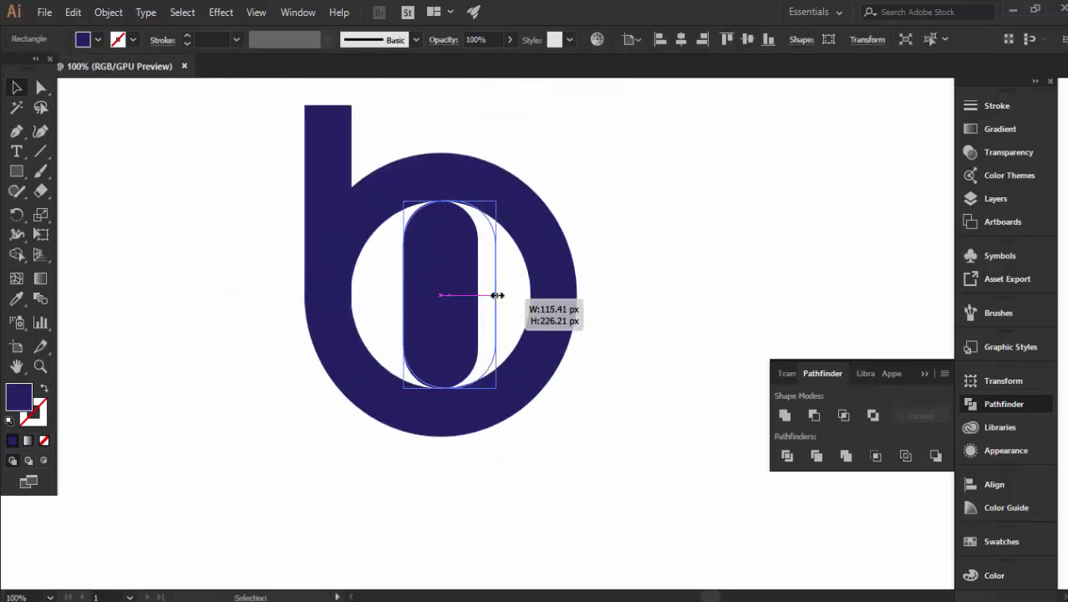
{"action": "left_click_drag", "start_coordinate": [478, 294], "coordinate": [505, 295]}
{"action": "left_click", "coordinate": [548, 274], "text": "shift"}
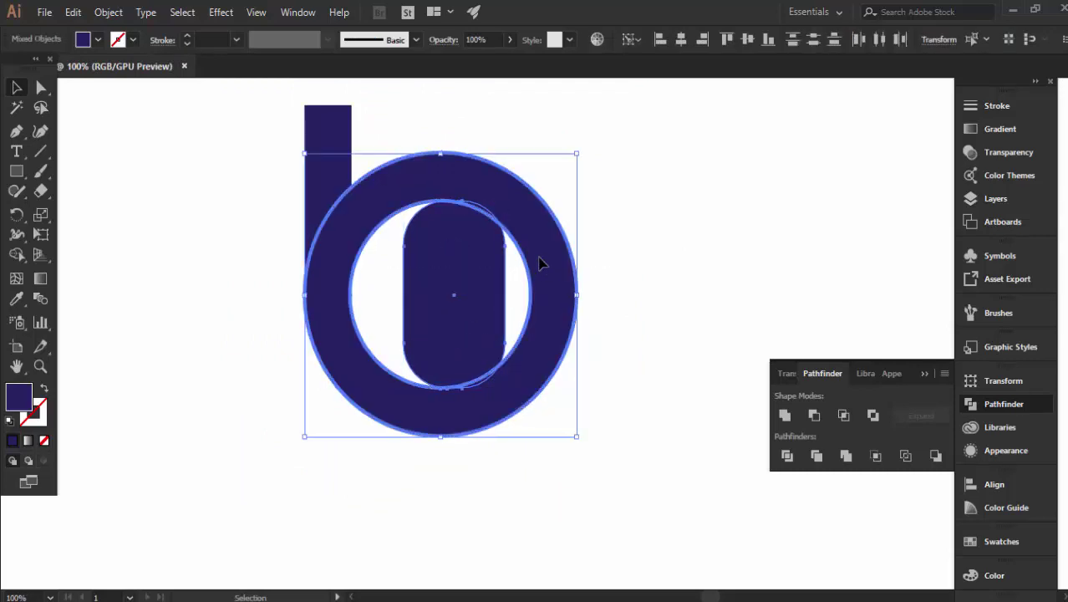
{"action": "left_click", "coordinate": [681, 211]}
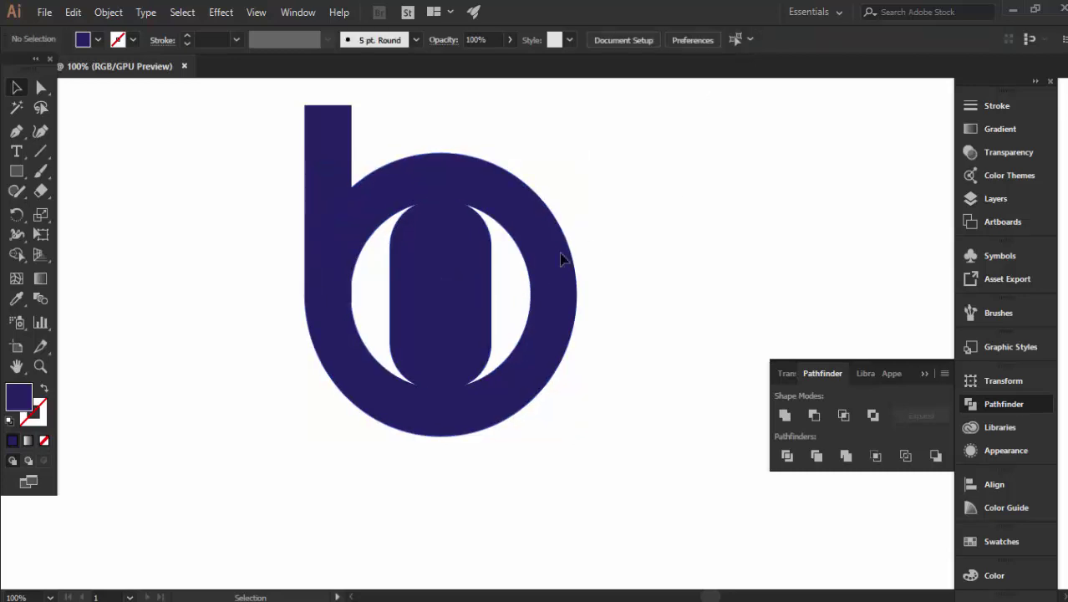
- Merge both crescents into the ring with Shape Builder and delete the pill region to leave a hole
{"action": "left_click_drag", "start_coordinate": [398, 326], "coordinate": [394, 328]}
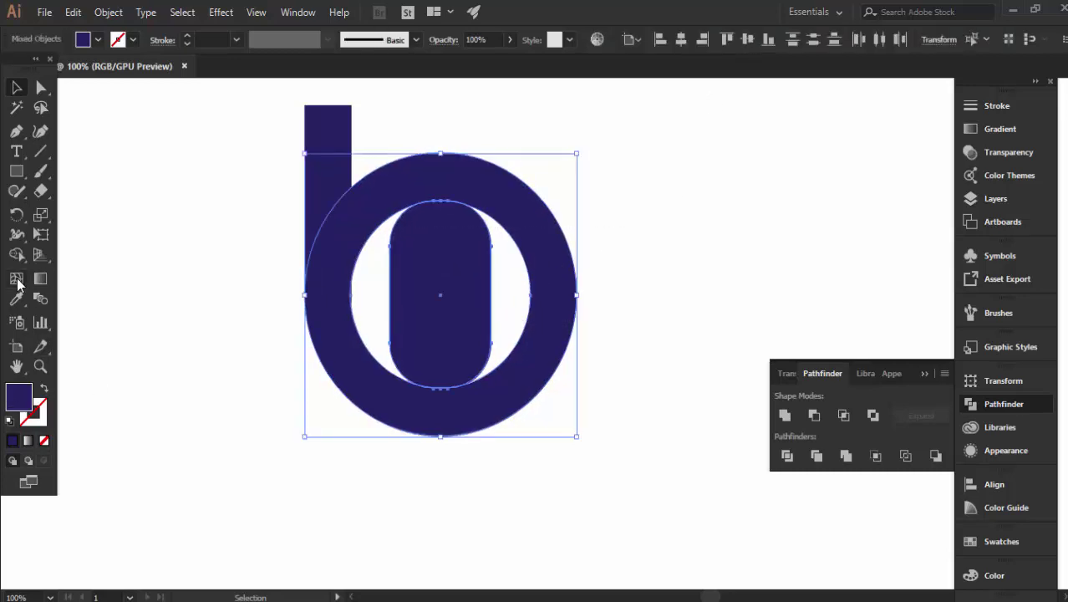
{"action": "left_click", "coordinate": [16, 254]}
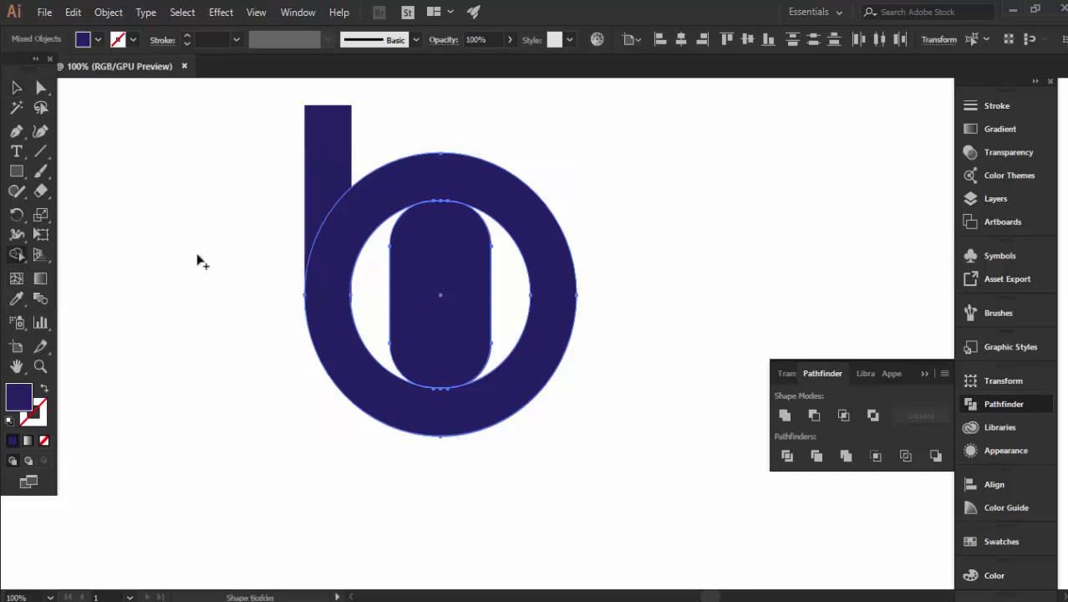
{"action": "left_click_drag", "start_coordinate": [355, 289], "coordinate": [348, 291]}
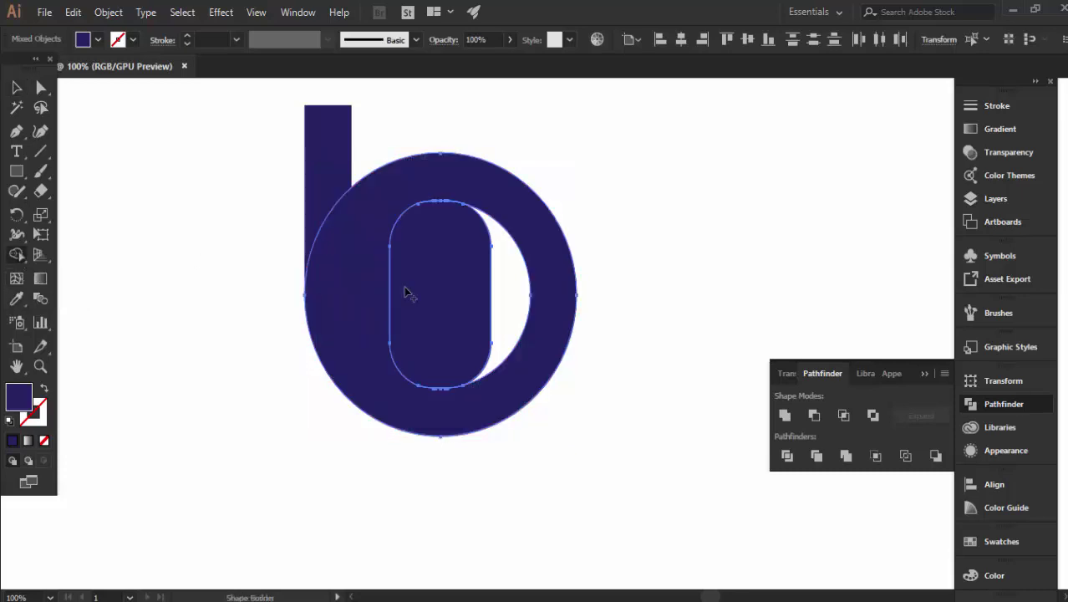
{"action": "left_click_drag", "start_coordinate": [532, 290], "coordinate": [544, 292]}
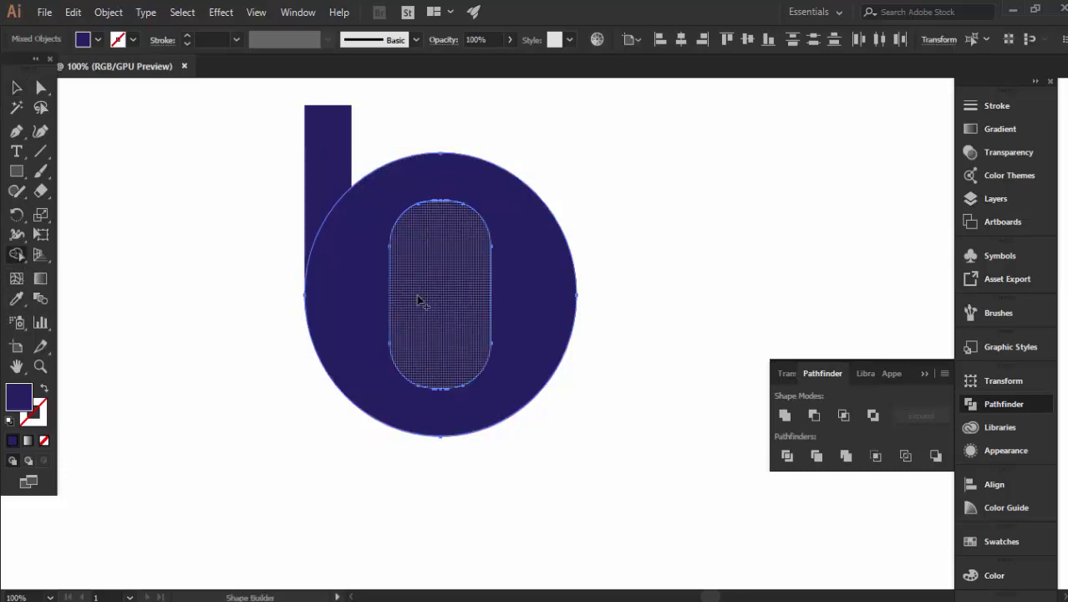
{"action": "left_click", "coordinate": [418, 299], "text": "alt"}
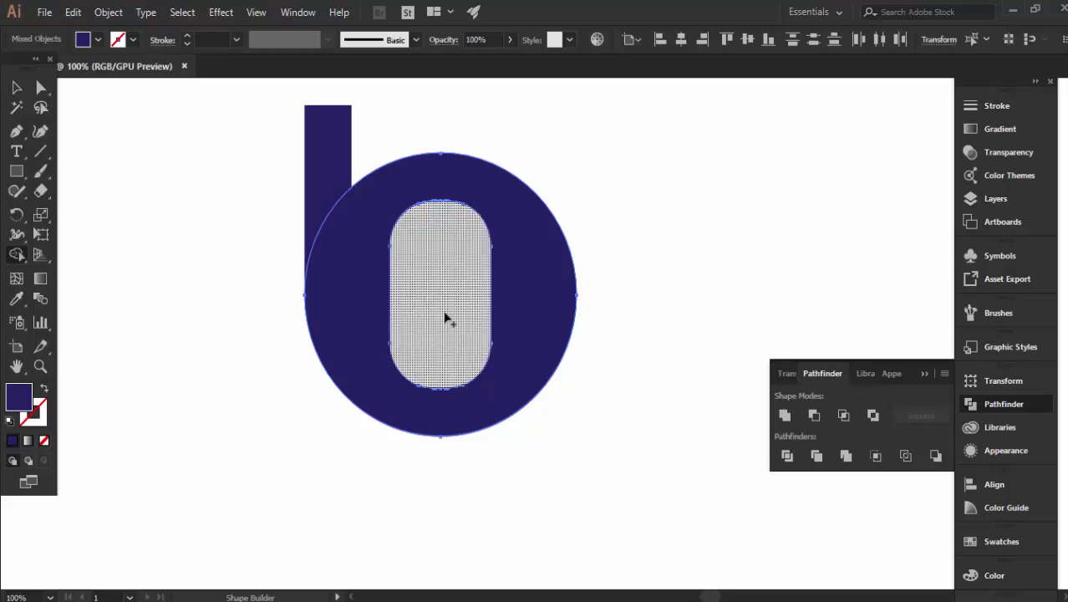
{"action": "key", "text": "ctrl+0"}
- Draw a narrow 22.89 × 77.18 px vertical ellipse near the top of the counter
{"action": "key", "text": "v"}
{"action": "key", "text": "ctrl+shift+a"}
{"action": "key", "text": "ctrl+minus"}
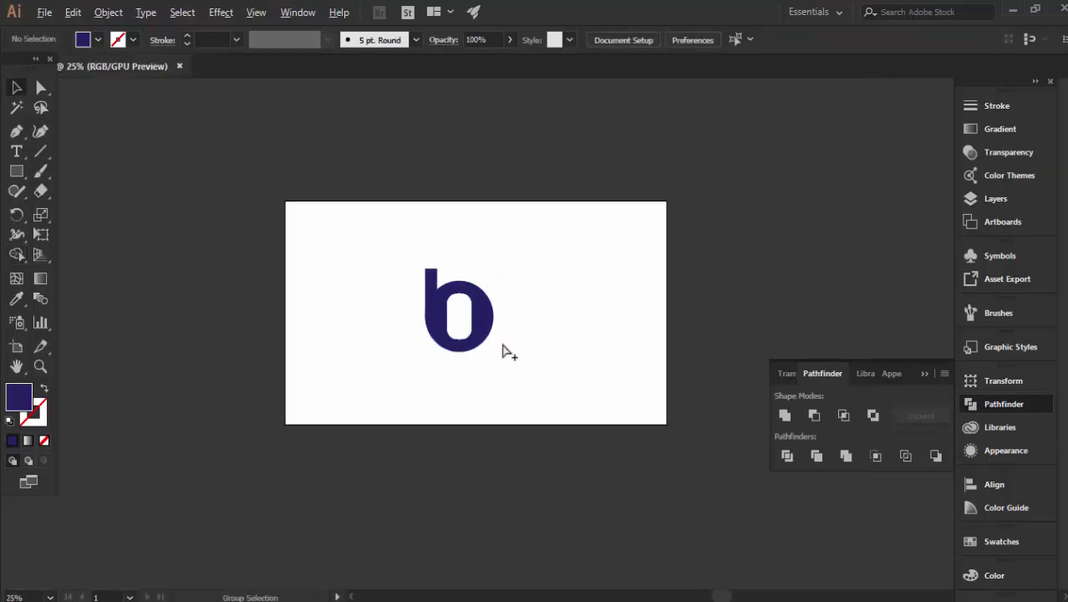
{"action": "scroll", "coordinate": [494, 374], "scroll_direction": "up", "scroll_amount": 2}
{"action": "scroll", "coordinate": [485, 370], "scroll_direction": "up", "scroll_amount": 1}
{"action": "scroll", "coordinate": [489, 426], "scroll_direction": "up", "scroll_amount": 1}
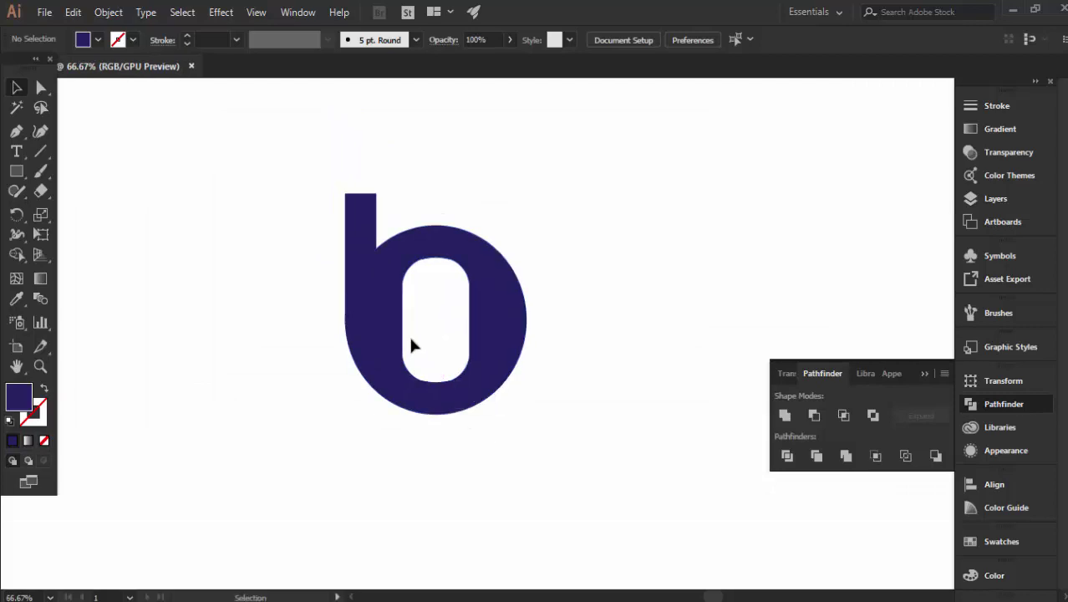
{"action": "scroll", "coordinate": [409, 346], "scroll_direction": "up", "scroll_amount": 1}
{"action": "scroll", "coordinate": [415, 341], "scroll_direction": "up", "scroll_amount": 1}
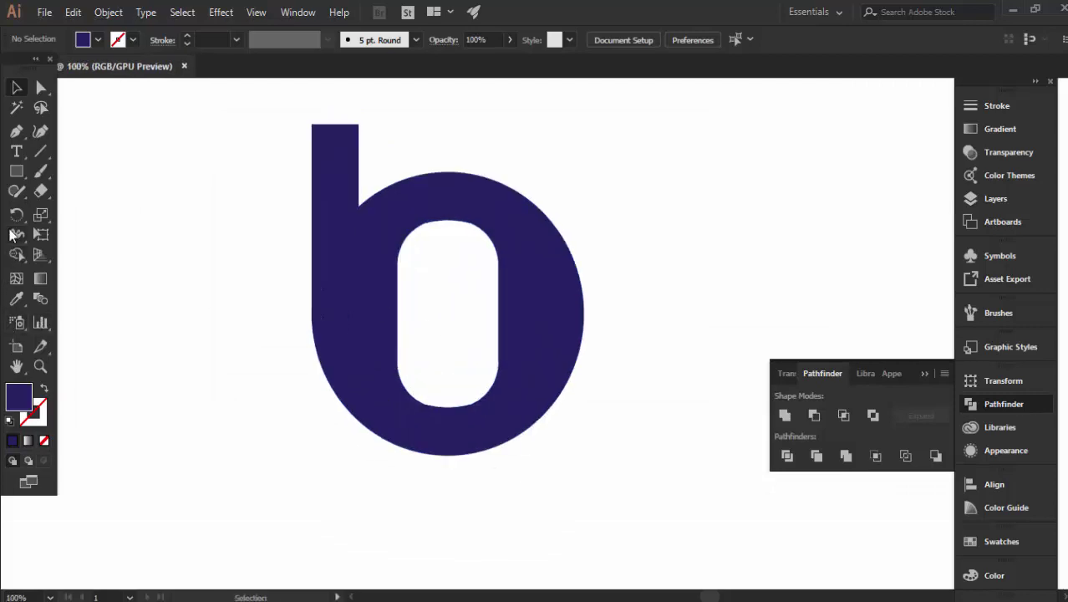
{"action": "left_click_drag", "start_coordinate": [17, 170], "coordinate": [66, 210]}
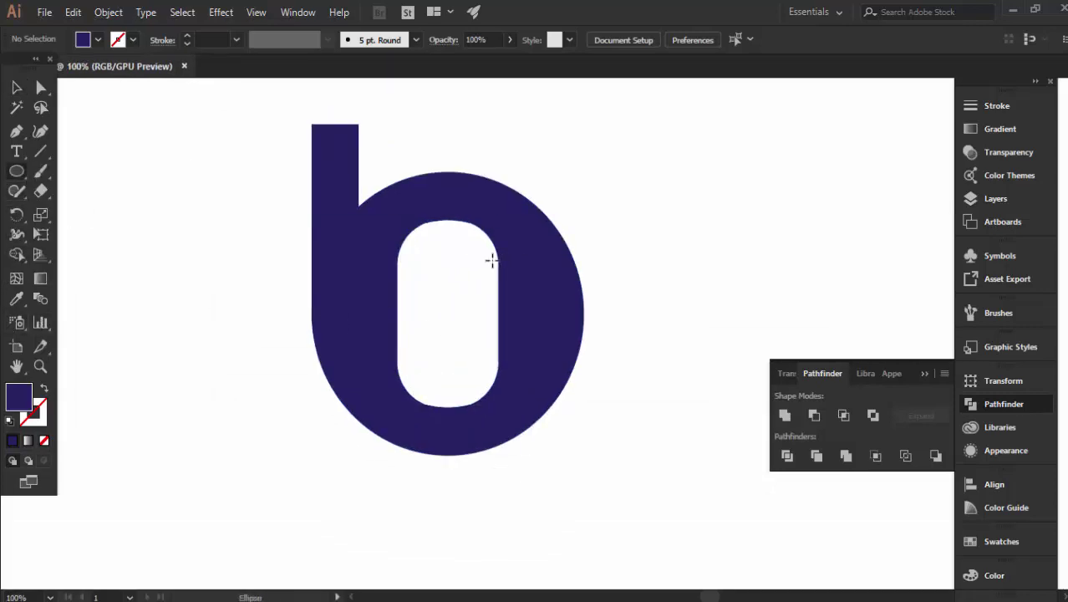
{"action": "left_click_drag", "start_coordinate": [443, 252], "coordinate": [456, 342]}
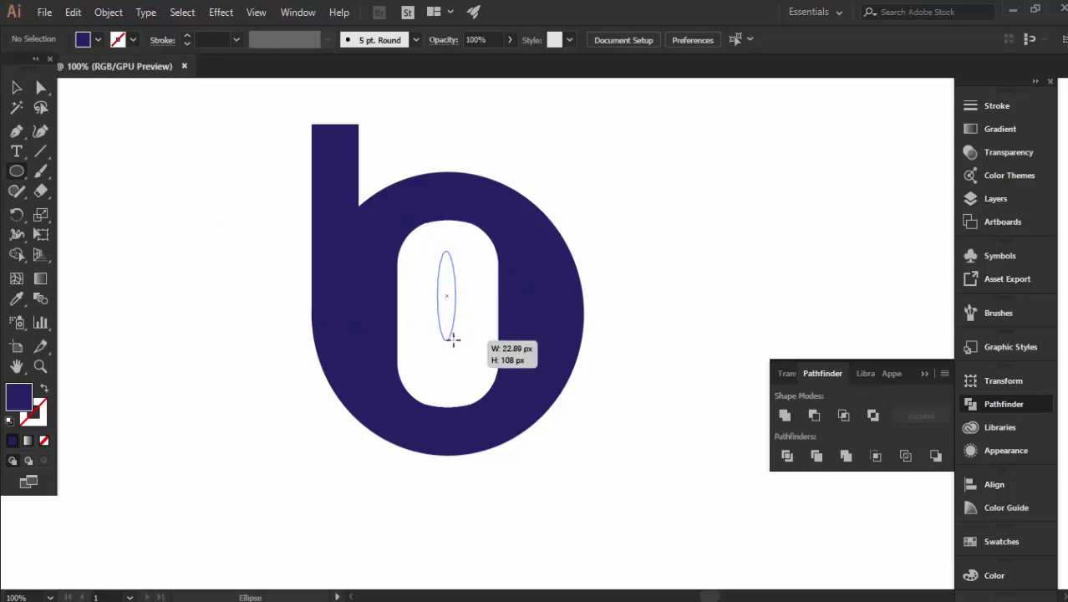
{"action": "left_click_drag", "start_coordinate": [456, 342], "coordinate": [456, 306]}
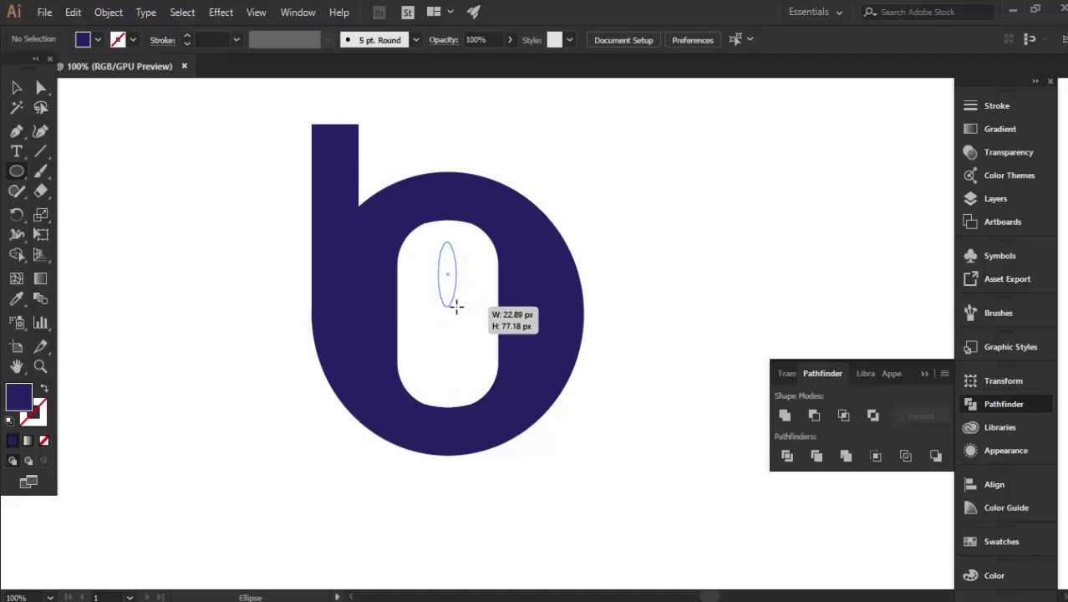
- Finish the ellipse, then draw a short navy bar left of it and copy it to the right
{"action": "left_click_drag", "start_coordinate": [457, 306], "coordinate": [457, 306]}
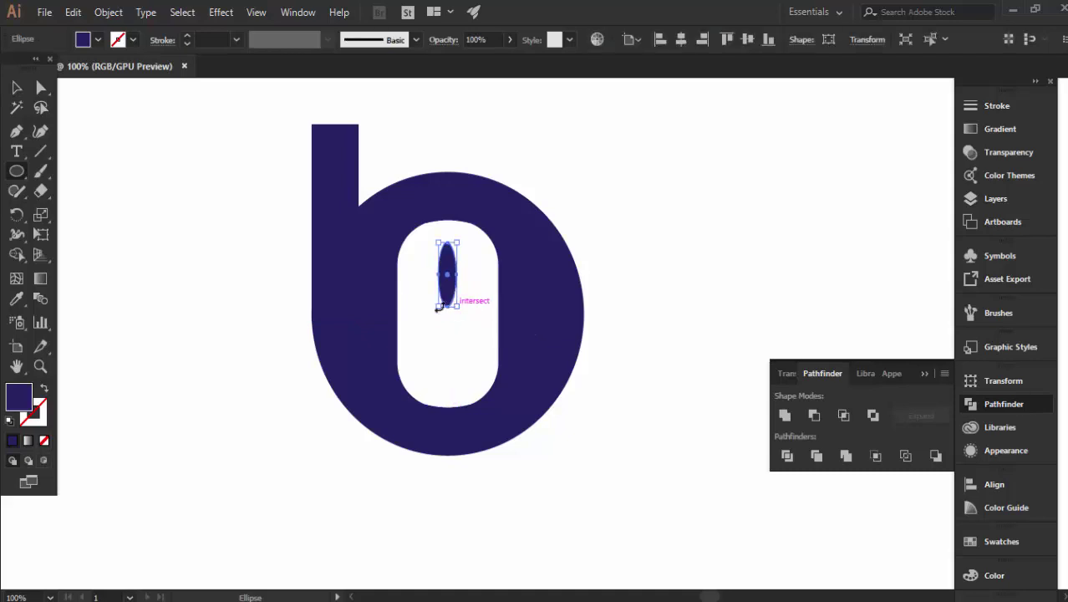
{"action": "key", "text": "ctrl+plus"}
{"action": "key", "text": "ctrl+plus"}
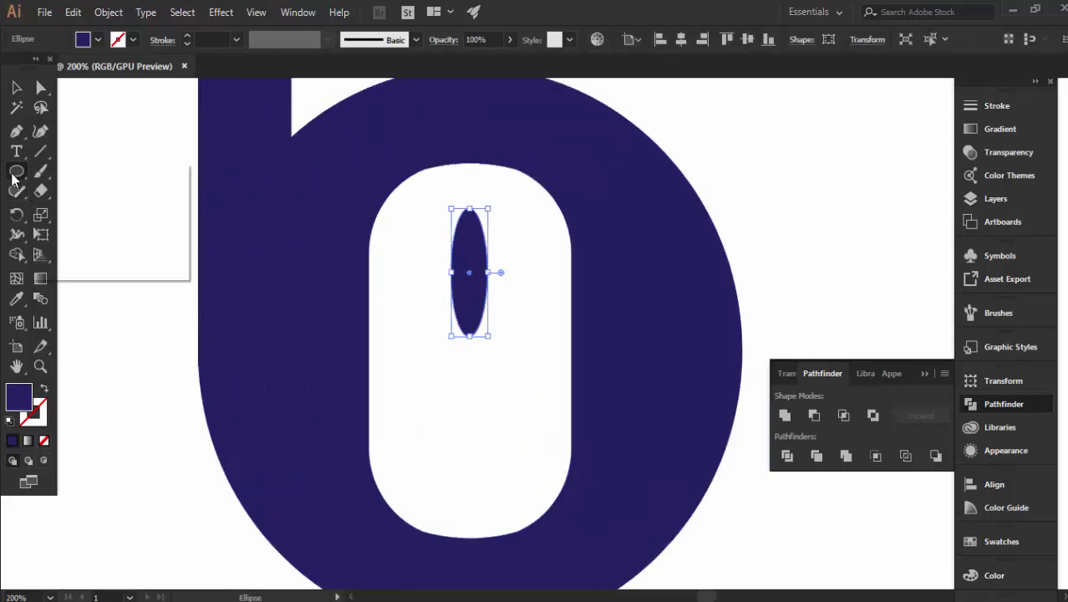
{"action": "left_click", "coordinate": [104, 170]}
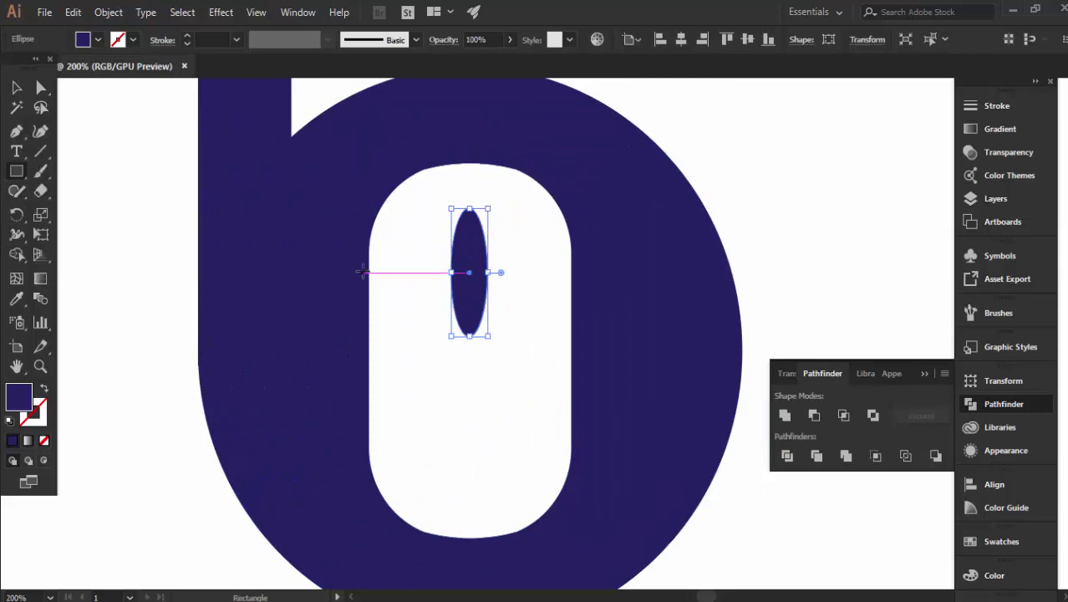
{"action": "left_click_drag", "start_coordinate": [367, 274], "coordinate": [410, 286]}
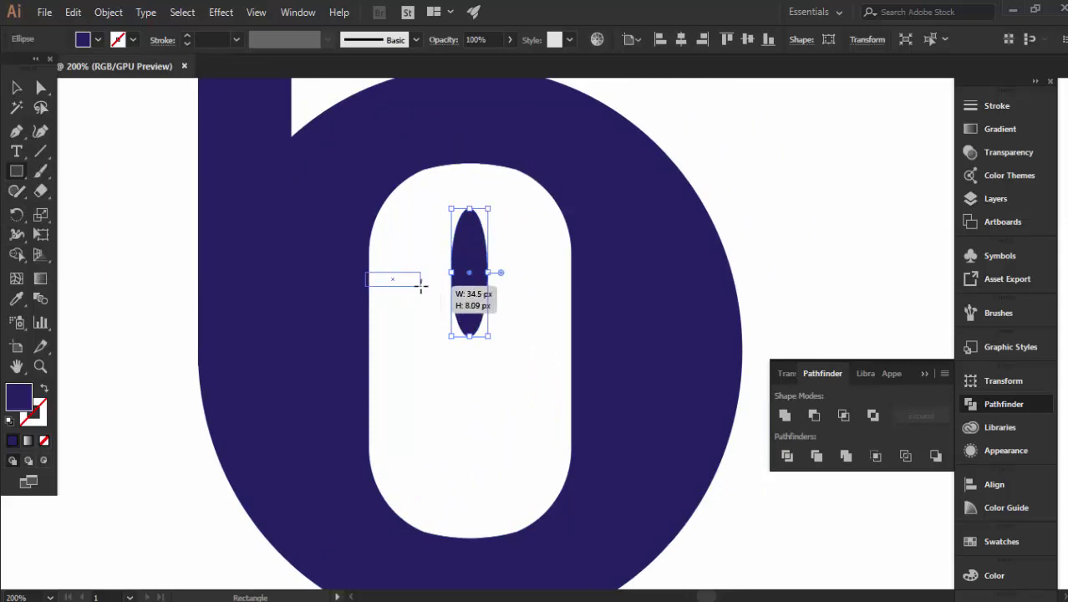
{"action": "left_click_drag", "start_coordinate": [410, 287], "coordinate": [559, 295]}
{"action": "key", "text": "v"}
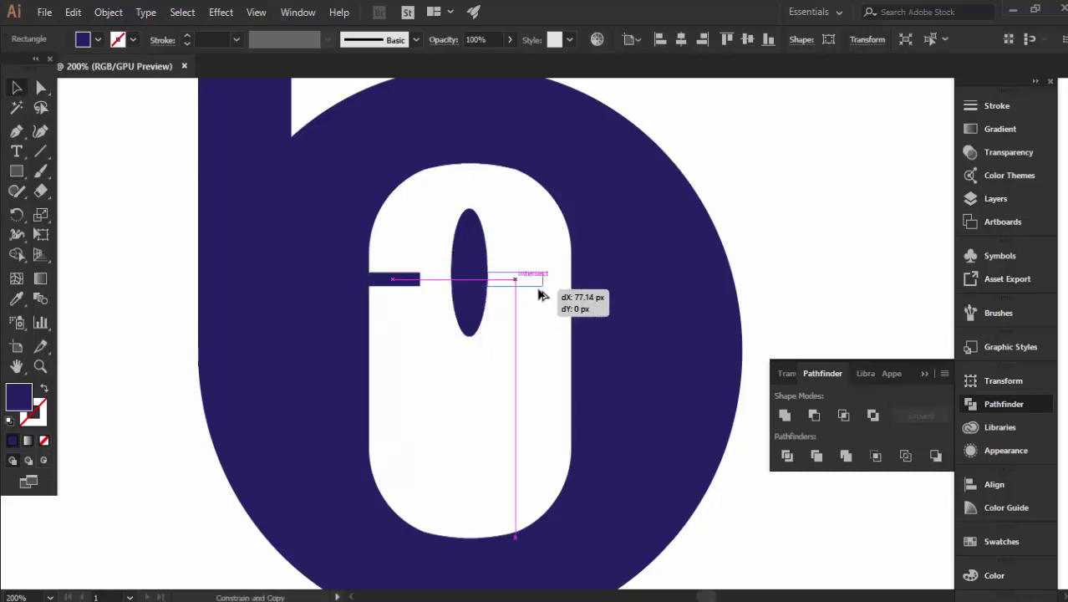
{"action": "left_click_drag", "start_coordinate": [559, 295], "coordinate": [563, 293]}
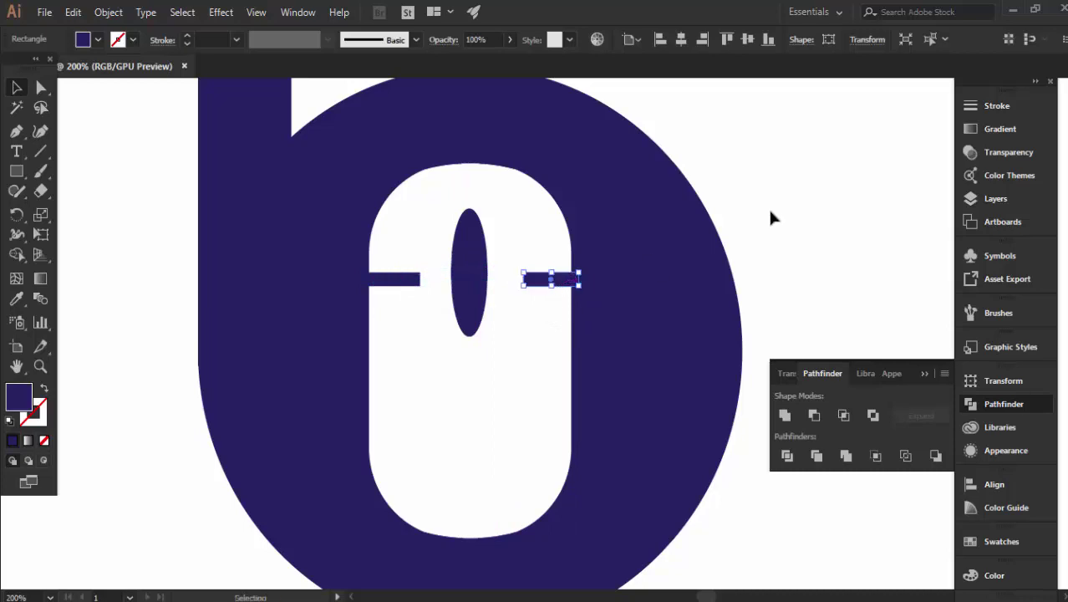
{"action": "scroll", "coordinate": [532, 454], "scroll_direction": "down", "scroll_amount": 3}
{"action": "scroll", "coordinate": [464, 454], "scroll_direction": "up", "scroll_amount": 1}
- Move the ellipse and both bars slightly down within the hole
{"action": "scroll", "coordinate": [465, 454], "scroll_direction": "down", "scroll_amount": 2}
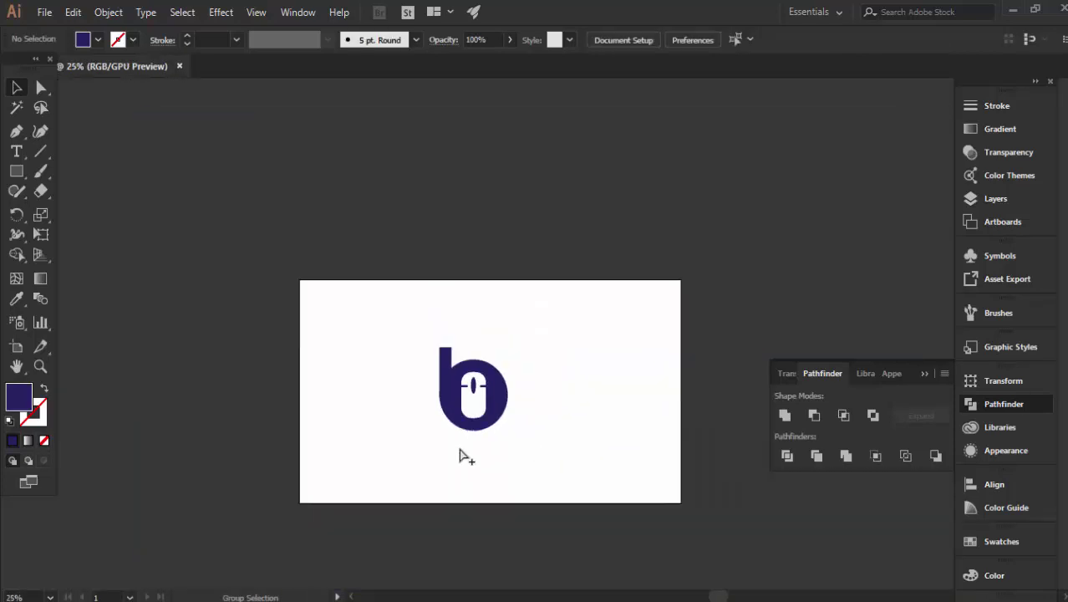
{"action": "scroll", "coordinate": [461, 455], "scroll_direction": "up", "scroll_amount": 2}
{"action": "scroll", "coordinate": [406, 510], "scroll_direction": "up", "scroll_amount": 1}
{"action": "scroll", "coordinate": [437, 350], "scroll_direction": "up", "scroll_amount": 1}
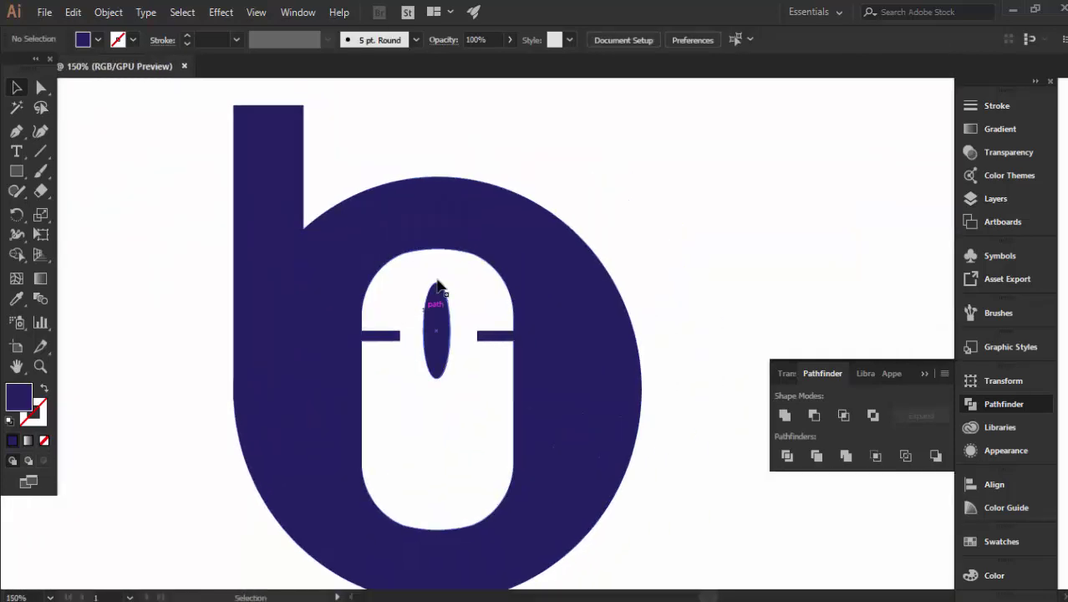
{"action": "left_click_drag", "start_coordinate": [490, 366], "coordinate": [490, 366]}
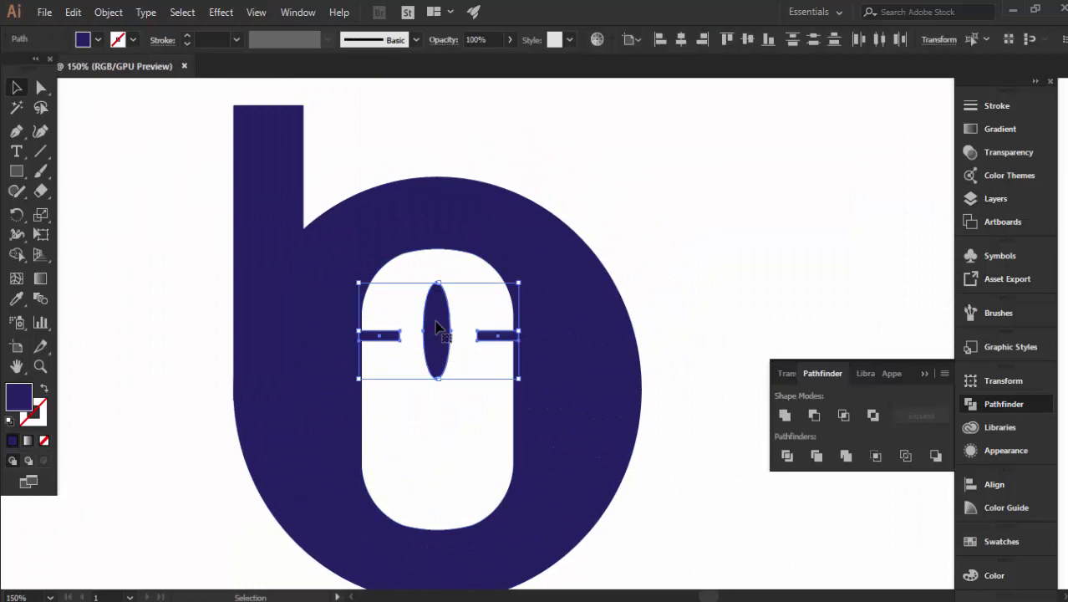
{"action": "left_click_drag", "start_coordinate": [437, 328], "coordinate": [436, 334]}
{"action": "left_click", "coordinate": [478, 281]}
- Reselect the ellipse with both bars and nudge them a little lower
{"action": "scroll", "coordinate": [526, 346], "scroll_direction": "down", "scroll_amount": 4}
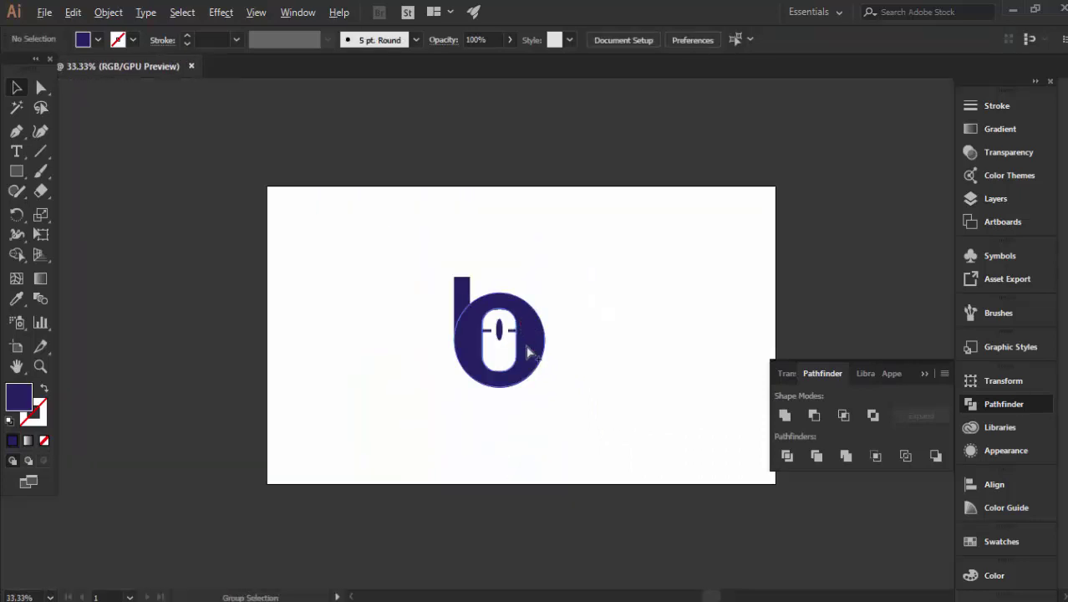
{"action": "scroll", "coordinate": [552, 359], "scroll_direction": "up", "scroll_amount": 2}
{"action": "scroll", "coordinate": [565, 372], "scroll_direction": "up", "scroll_amount": 1}
{"action": "left_click", "coordinate": [387, 264]}
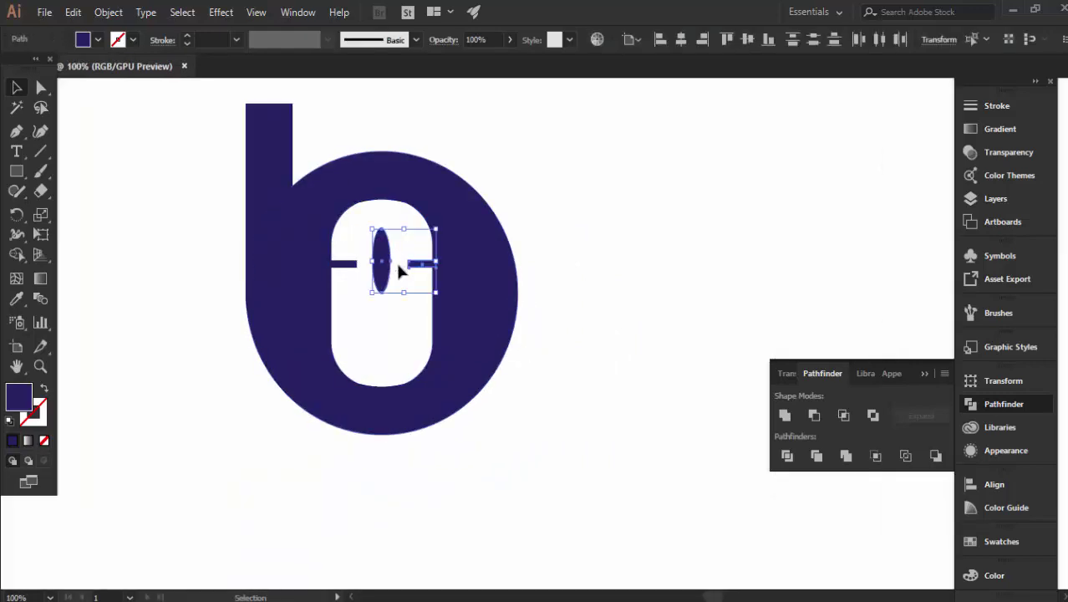
{"action": "left_click_drag", "start_coordinate": [346, 237], "coordinate": [420, 294]}
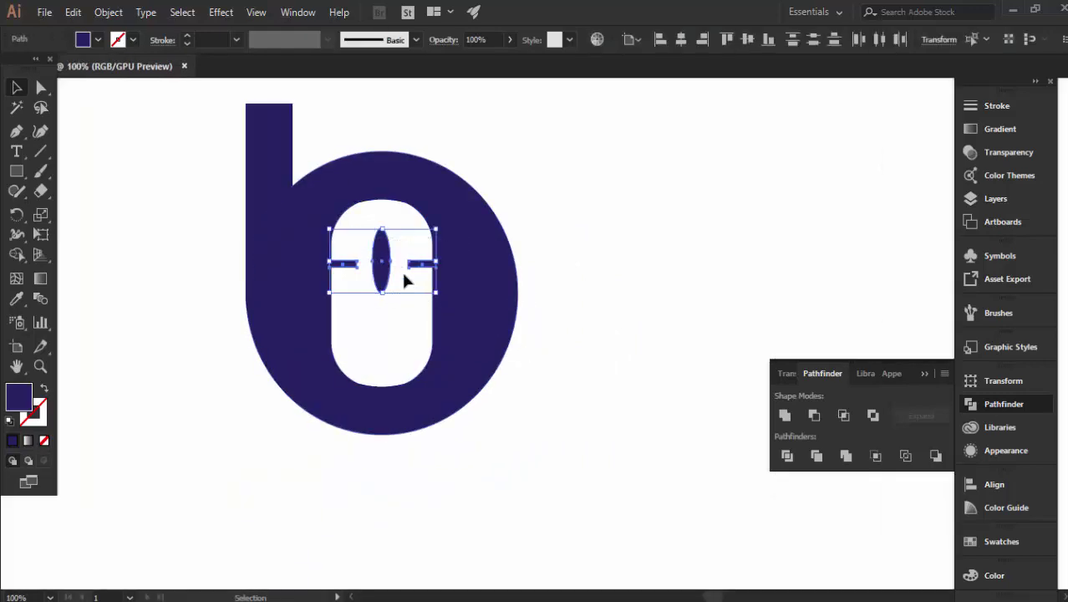
{"action": "left_click_drag", "start_coordinate": [388, 252], "coordinate": [387, 263]}
{"action": "left_click", "coordinate": [593, 299]}
- Raise the ellipse a few pixels above the bars
{"action": "scroll", "coordinate": [592, 308], "scroll_direction": "down", "scroll_amount": 2}
{"action": "scroll", "coordinate": [543, 385], "scroll_direction": "up", "scroll_amount": 2}
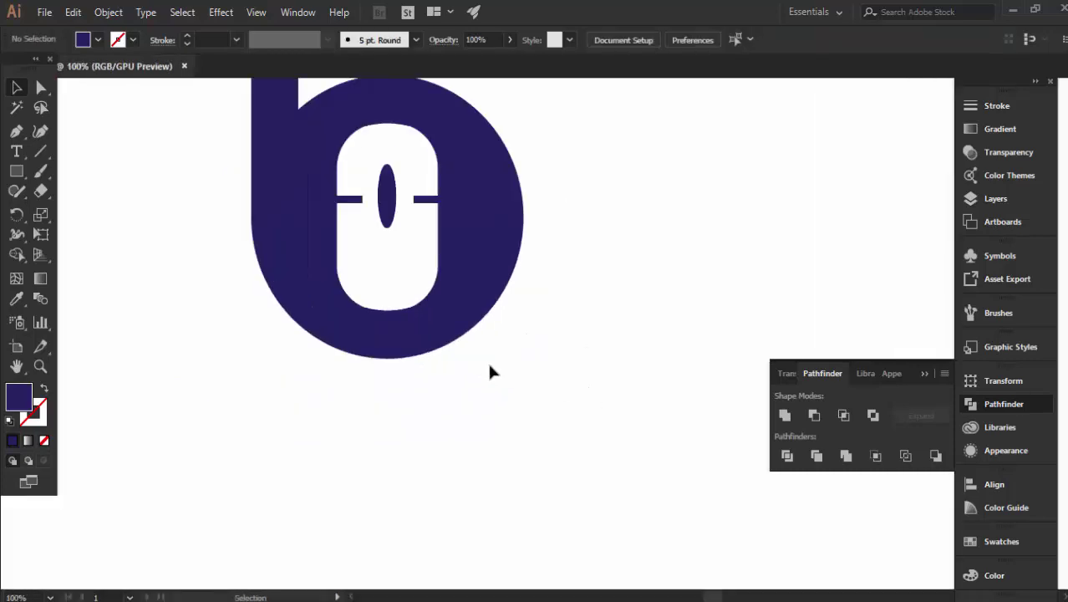
{"action": "scroll", "coordinate": [468, 397], "scroll_direction": "up", "scroll_amount": 3}
{"action": "left_click", "coordinate": [443, 312]}
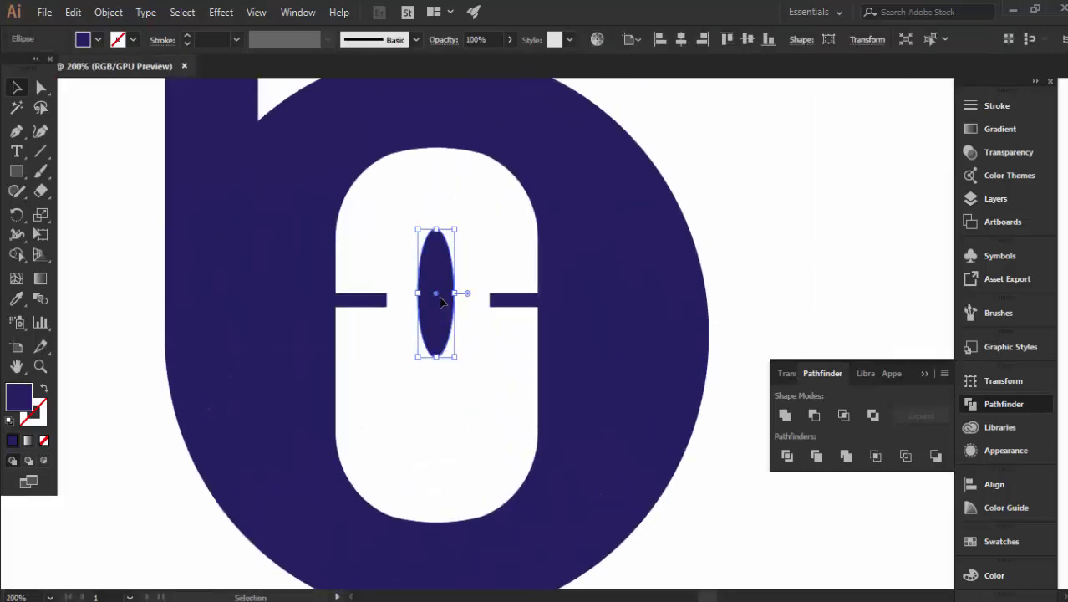
{"action": "left_click_drag", "start_coordinate": [445, 279], "coordinate": [445, 271]}
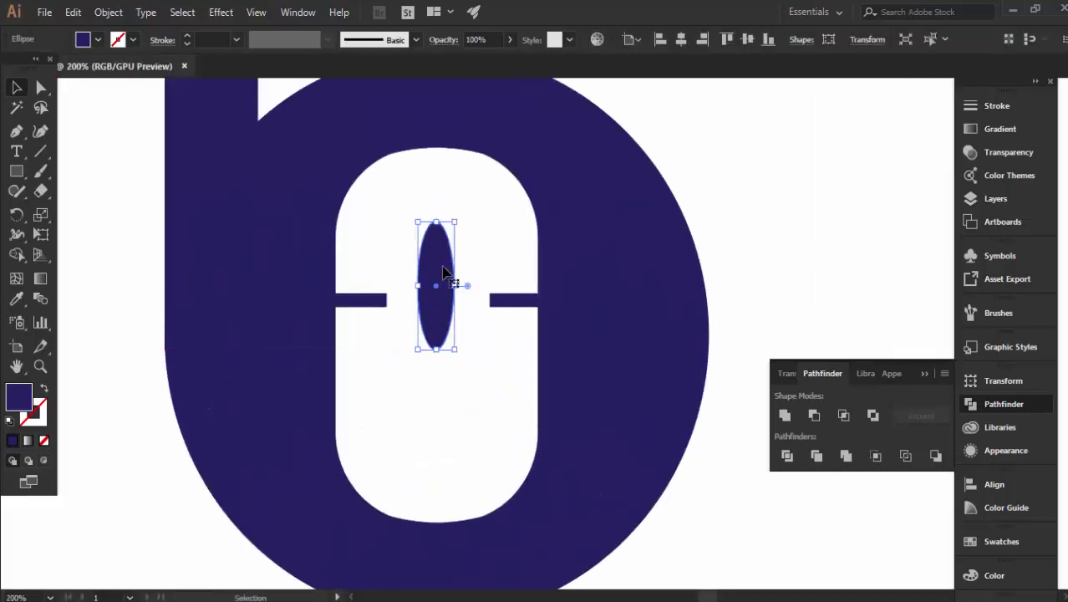
{"action": "left_click", "coordinate": [16, 172]}
- Draw a thin vertical bar from the counter's top down toward the ellipse and widen it slightly
{"action": "mouse_move", "coordinate": [428, 154]}
{"action": "left_mouse_down"}
{"action": "mouse_move", "coordinate": [429, 178]}
{"action": "mouse_move", "coordinate": [454, 205]}
{"action": "mouse_move", "coordinate": [435, 206]}
{"action": "left_mouse_up"}
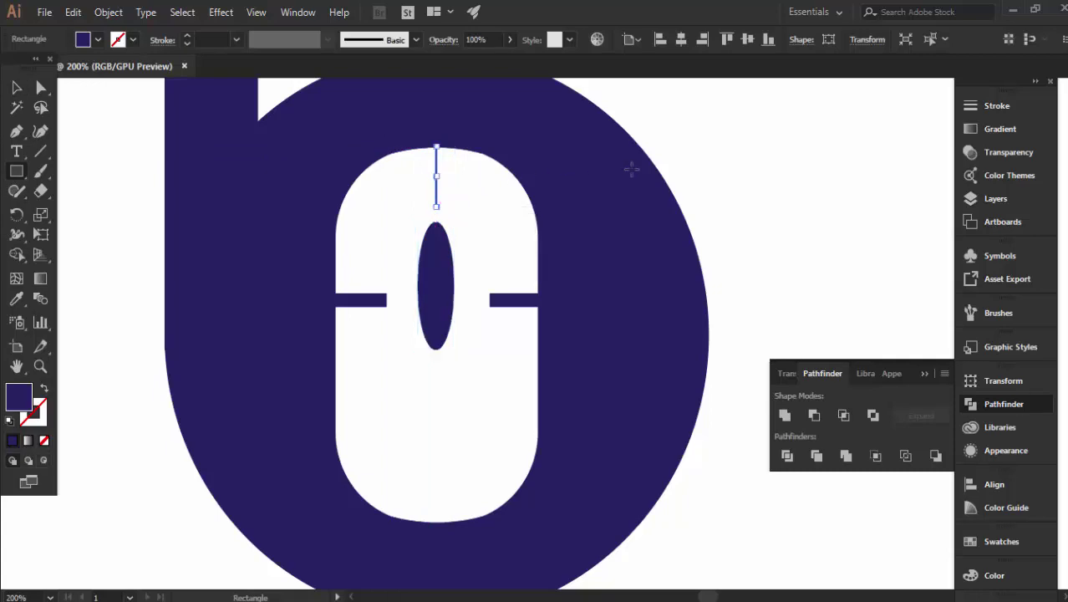
{"action": "scroll", "coordinate": [417, 171], "scroll_direction": "up", "scroll_amount": 4}
{"action": "left_click_drag", "start_coordinate": [461, 171], "coordinate": [452, 311]}
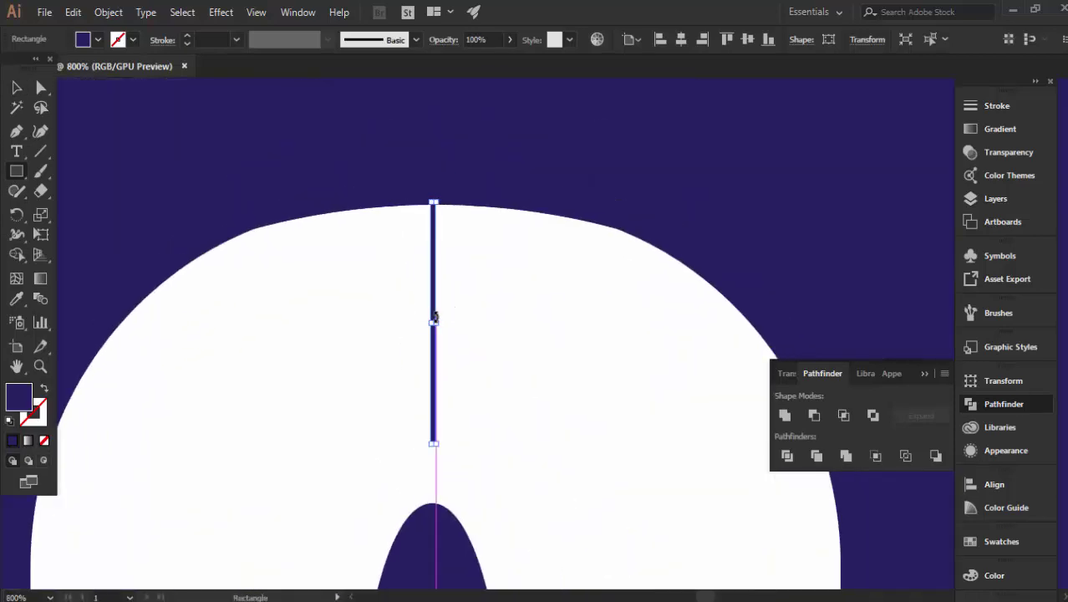
{"action": "key", "text": "v"}
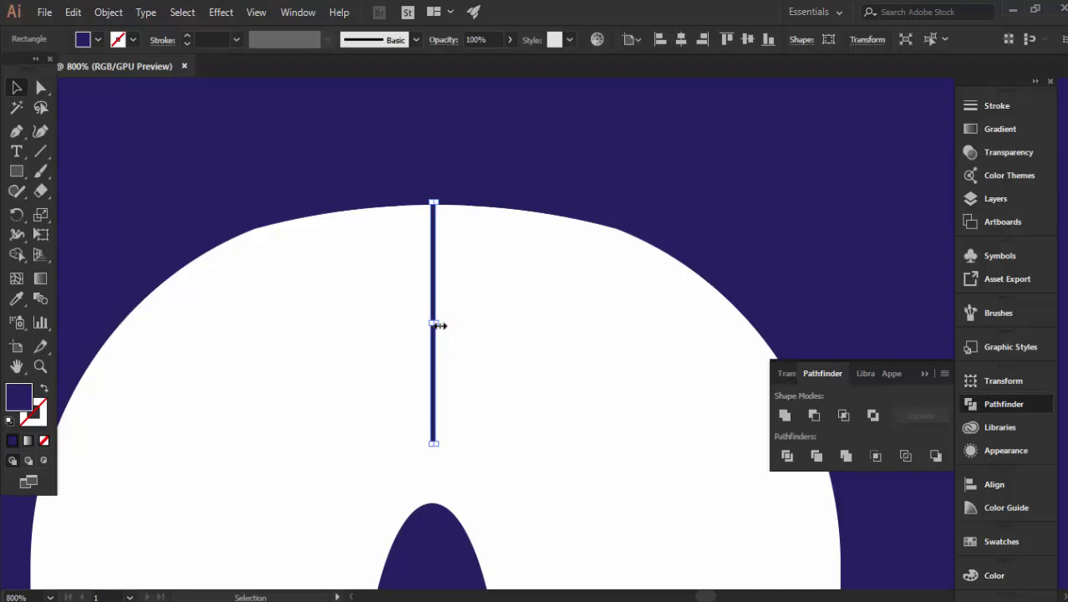
{"action": "left_click_drag", "start_coordinate": [436, 324], "coordinate": [435, 343]}
{"action": "left_click", "coordinate": [462, 349]}
- Move the thin line slightly left within the counter
{"action": "key", "text": "ctrl+0"}
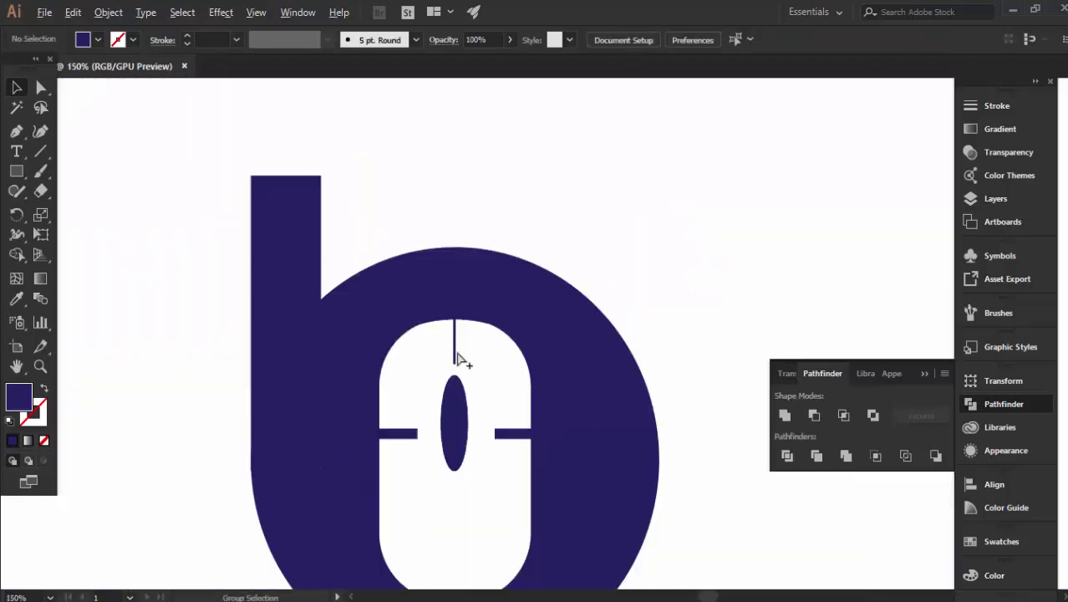
{"action": "scroll", "coordinate": [557, 313], "scroll_direction": "down", "scroll_amount": 2}
{"action": "scroll", "coordinate": [556, 385], "scroll_direction": "up", "scroll_amount": 2}
{"action": "scroll", "coordinate": [573, 414], "scroll_direction": "up", "scroll_amount": 1}
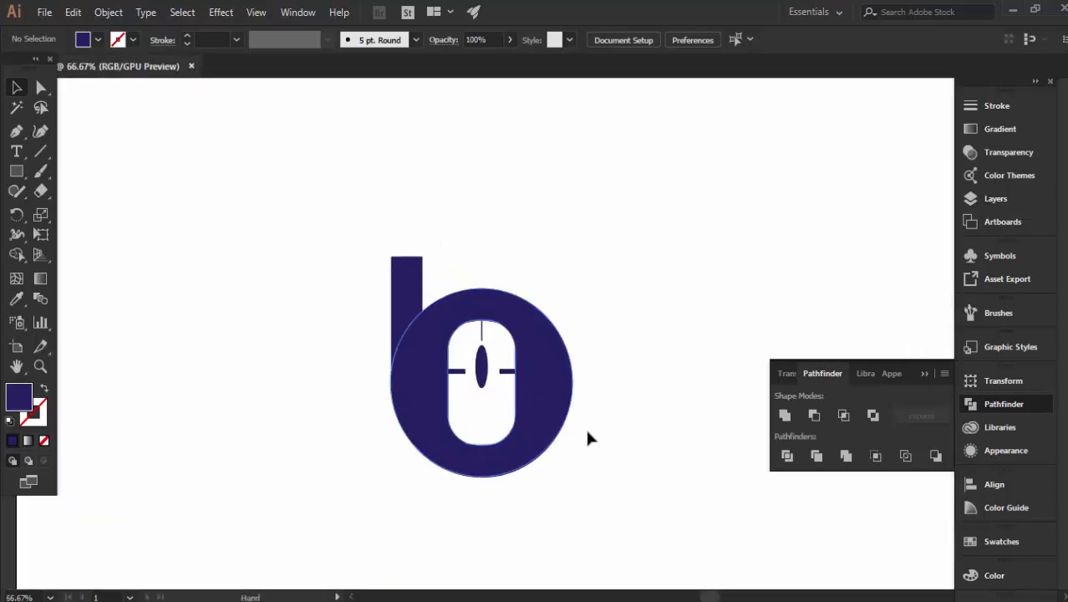
{"action": "scroll", "coordinate": [592, 433], "scroll_direction": "up", "scroll_amount": 1}
{"action": "scroll", "coordinate": [418, 368], "scroll_direction": "up", "scroll_amount": 2}
{"action": "scroll", "coordinate": [429, 345], "scroll_direction": "up", "scroll_amount": 2}
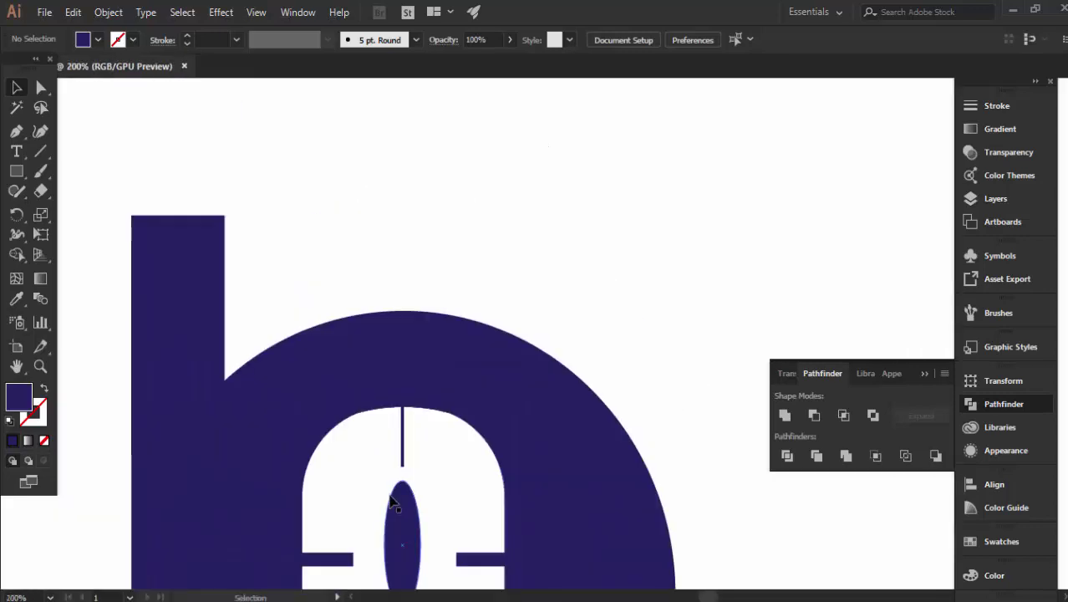
{"action": "scroll", "coordinate": [405, 435], "scroll_direction": "up", "scroll_amount": 2}
{"action": "scroll", "coordinate": [435, 335], "scroll_direction": "up", "scroll_amount": 2}
{"action": "left_click", "coordinate": [439, 298]}
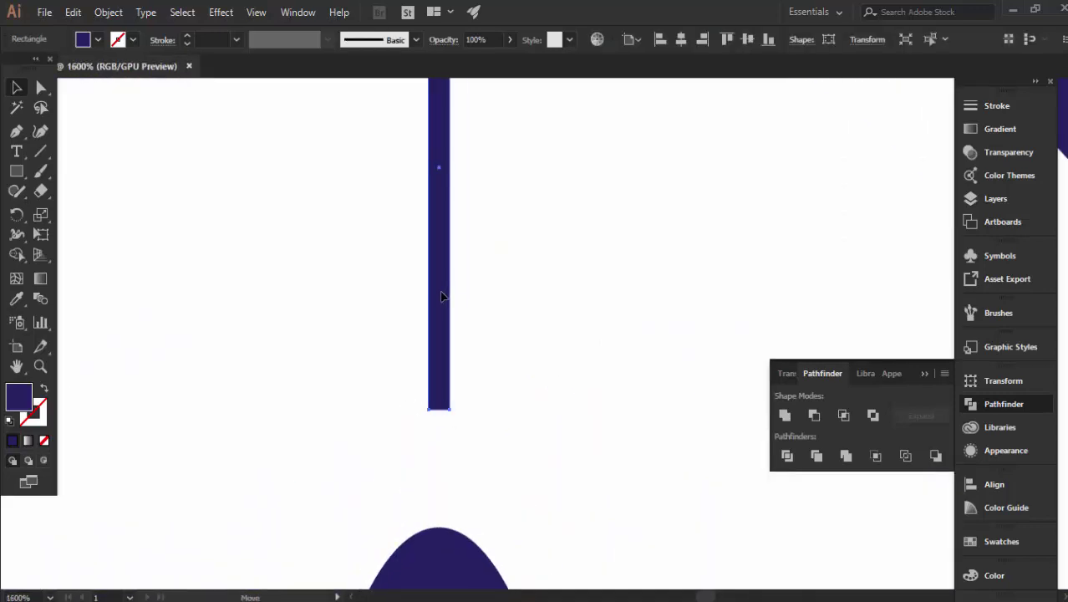
{"action": "left_click_drag", "start_coordinate": [442, 297], "coordinate": [437, 297]}
- Widen and recentre the line, then shorten it to about 2.13 × 36.2 px
{"action": "left_click_drag", "start_coordinate": [447, 170], "coordinate": [453, 169]}
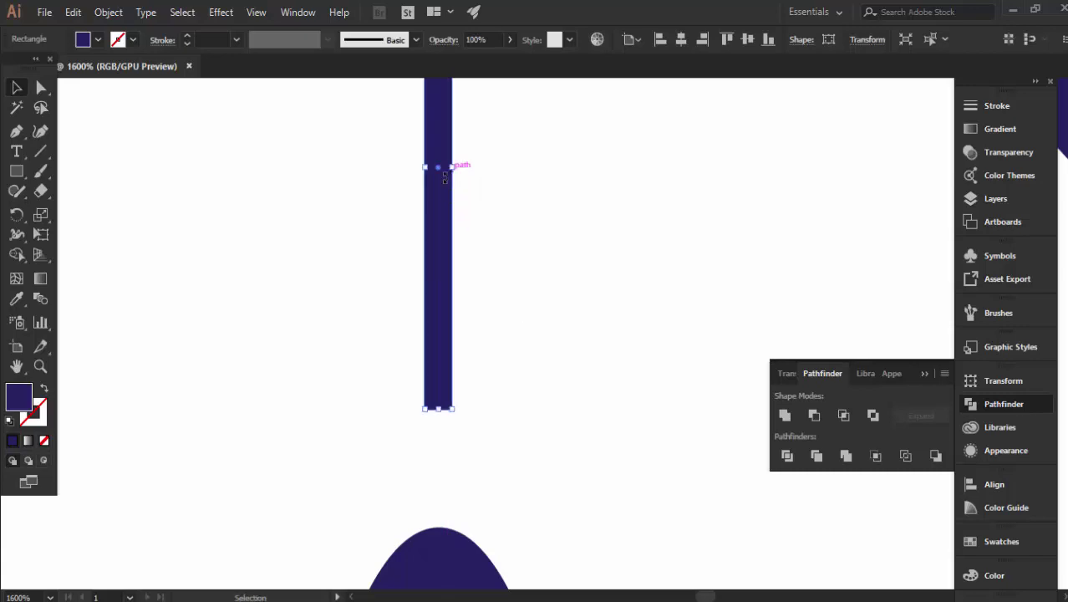
{"action": "key", "text": "Left"}
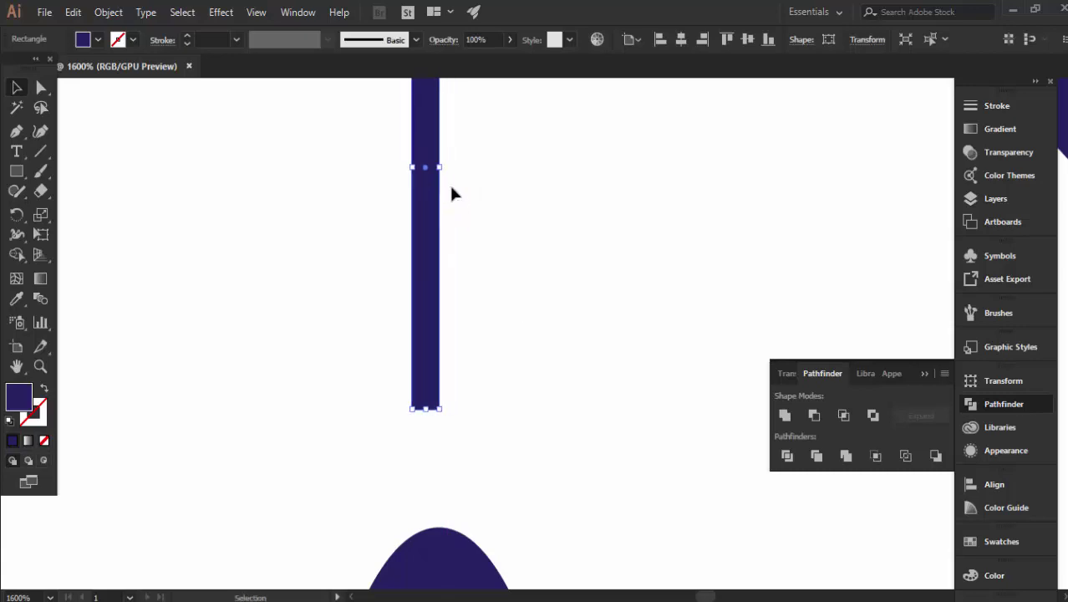
{"action": "key", "text": "Right"}
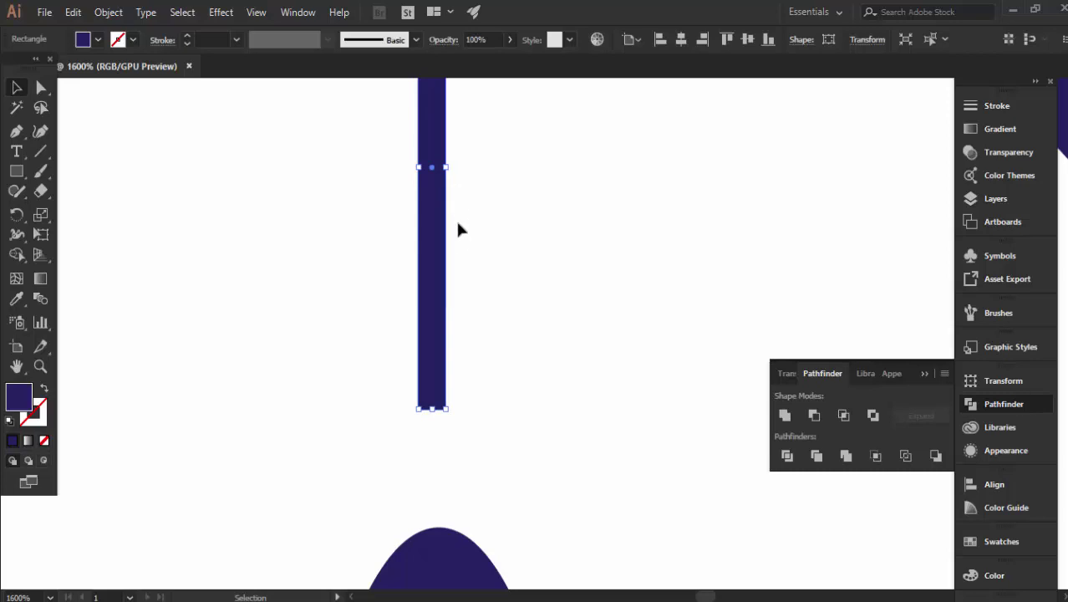
{"action": "left_click_drag", "start_coordinate": [426, 408], "coordinate": [460, 210]}
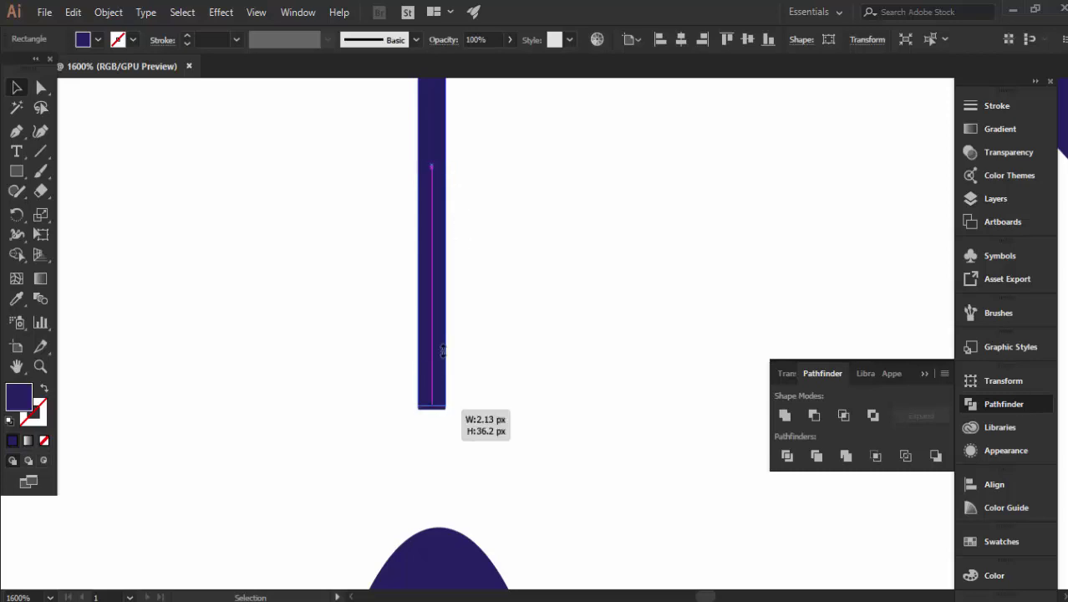
{"action": "left_click", "coordinate": [489, 221]}
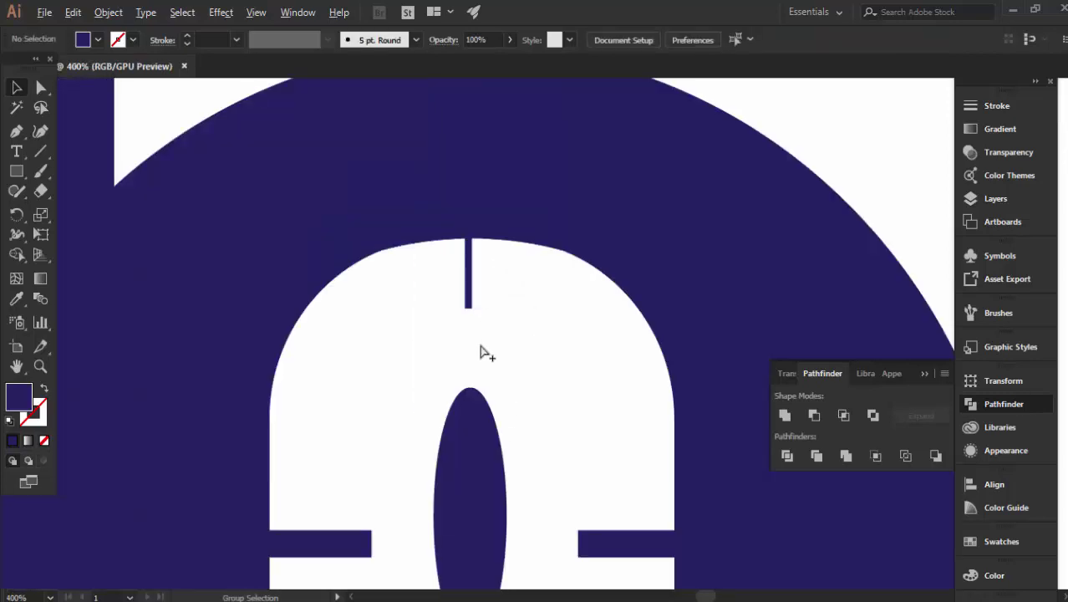
{"action": "scroll", "coordinate": [479, 350], "scroll_direction": "down", "scroll_amount": 8}
{"action": "scroll", "coordinate": [620, 277], "scroll_direction": "down", "scroll_amount": 1}
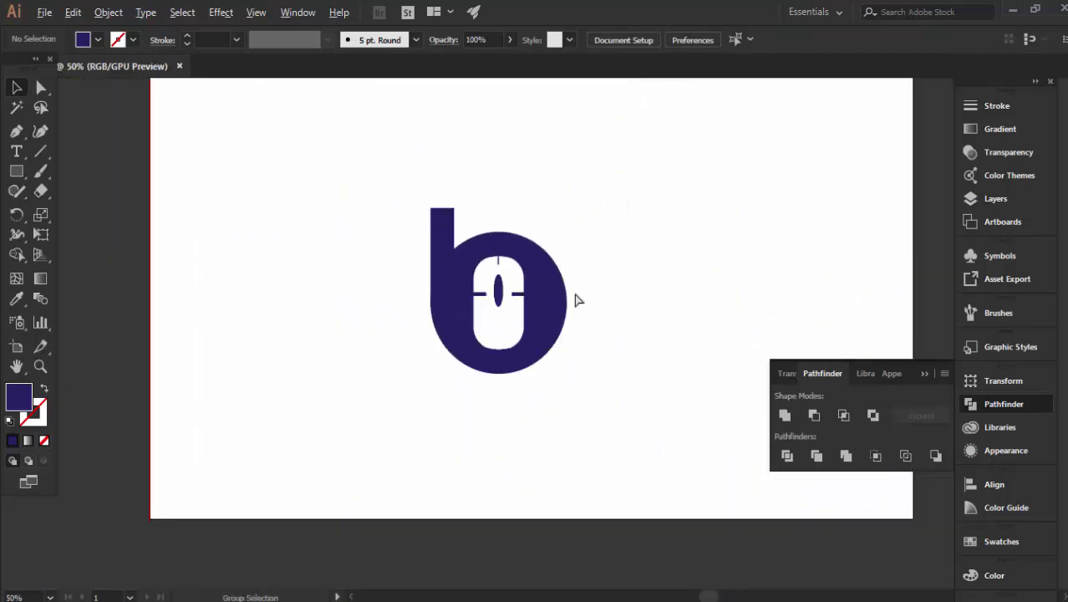
{"action": "scroll", "coordinate": [577, 298], "scroll_direction": "down", "scroll_amount": 1}
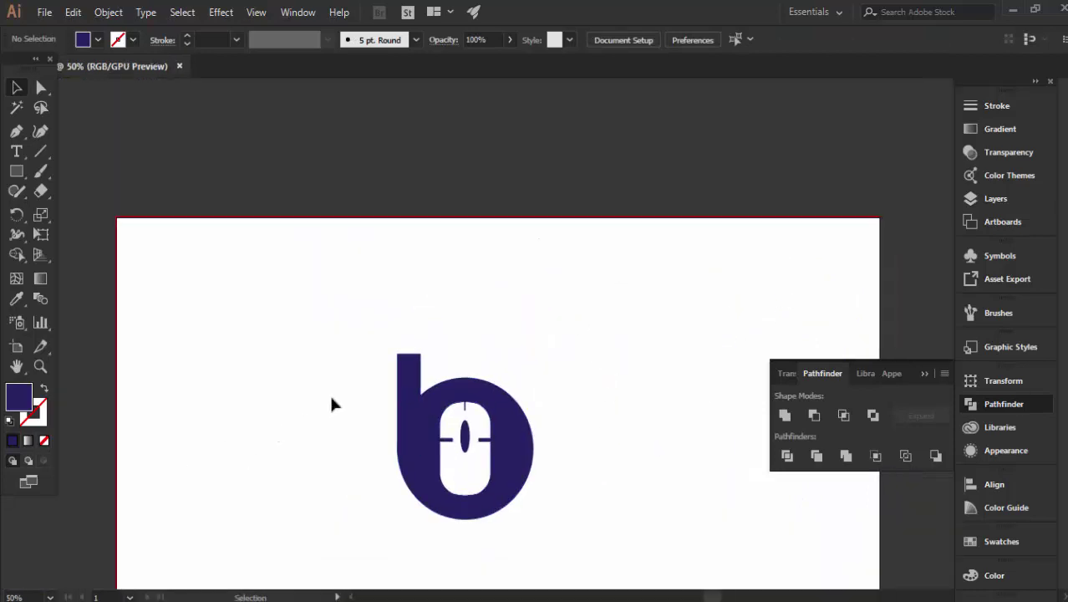
- Draw an 87 × 96 px navy square above the b's stem
{"action": "scroll", "coordinate": [334, 398], "scroll_direction": "up", "scroll_amount": 3}
{"action": "left_click_drag", "start_coordinate": [339, 406], "coordinate": [215, 313]}
{"action": "scroll", "coordinate": [224, 309], "scroll_direction": "down", "scroll_amount": 1}
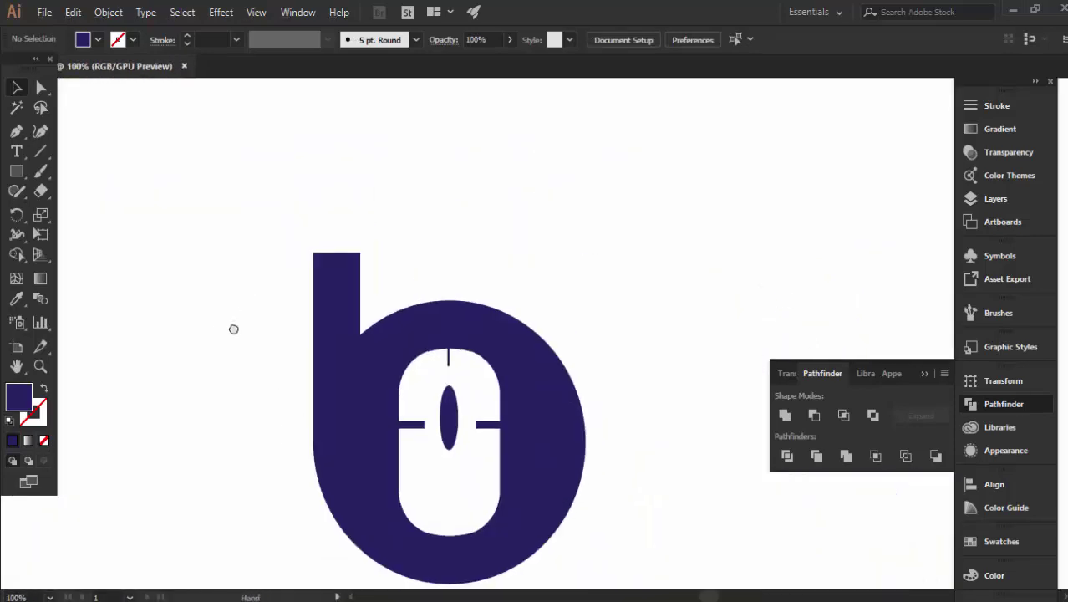
{"action": "left_click", "coordinate": [17, 171]}
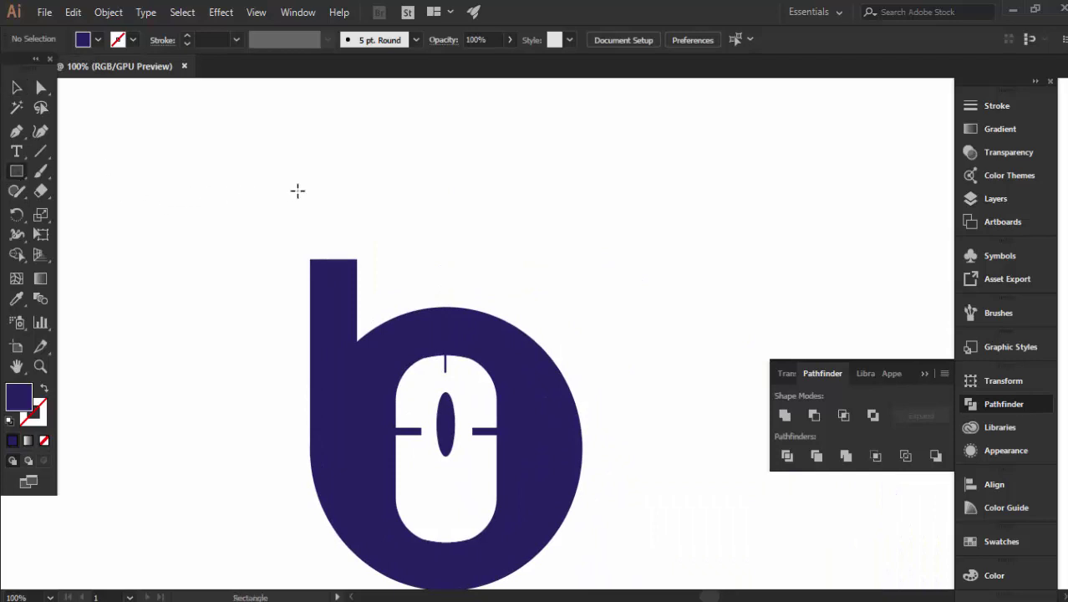
{"action": "left_click_drag", "start_coordinate": [300, 184], "coordinate": [368, 264]}
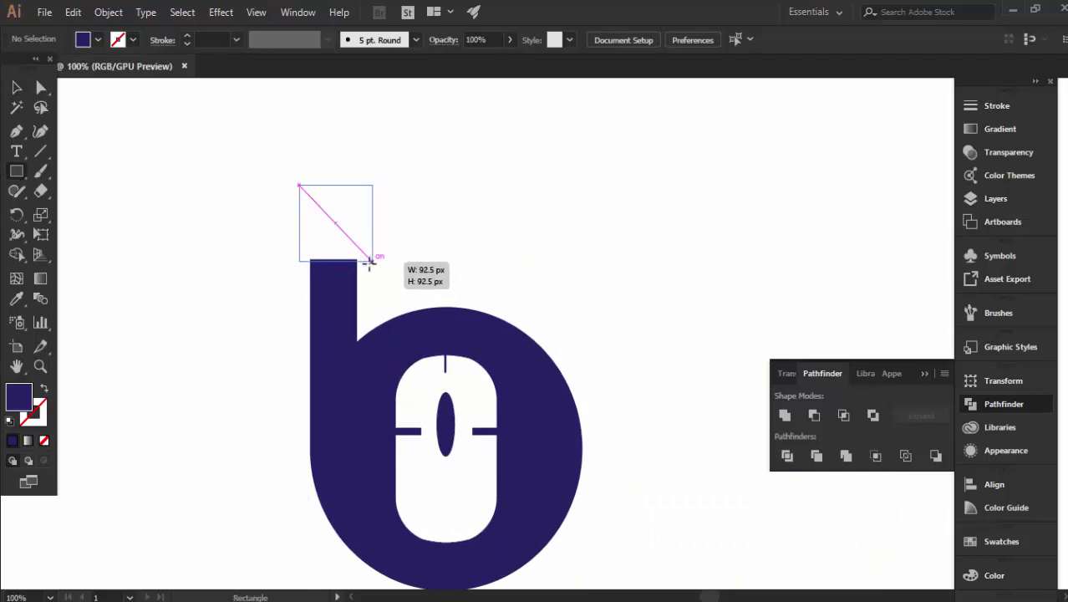
{"action": "left_click_drag", "start_coordinate": [368, 265], "coordinate": [370, 265]}
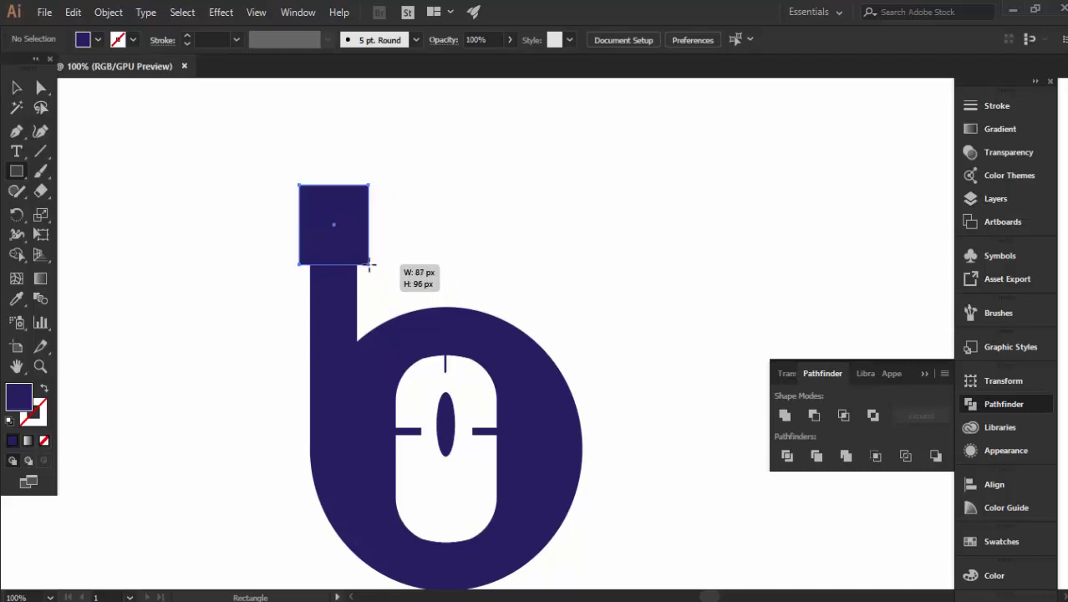
- Round only the square's bottom corners into a plug-head shape
{"action": "key", "text": "a"}
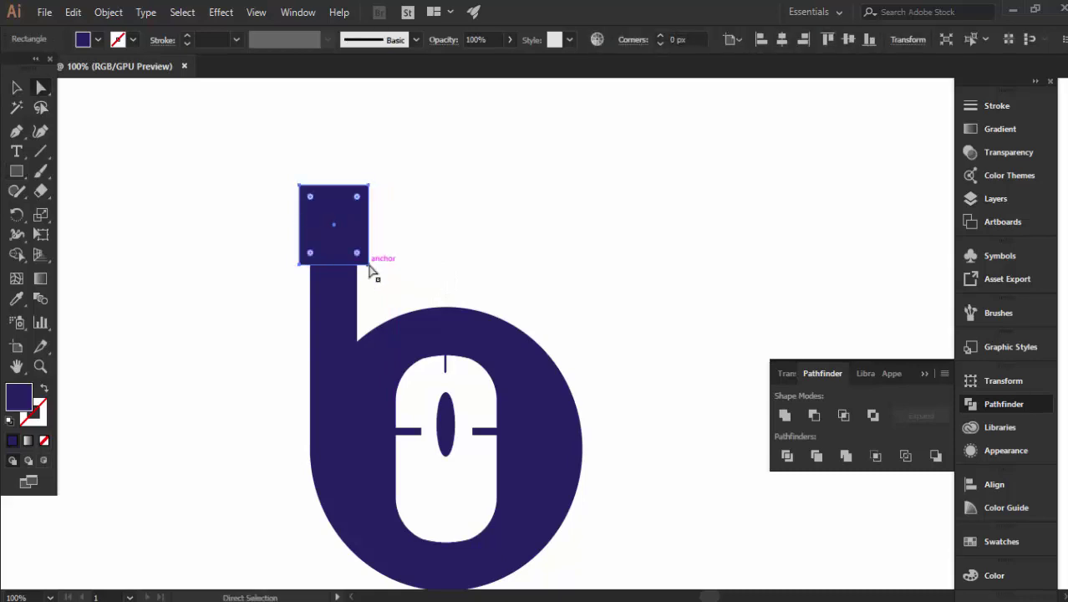
{"action": "left_click_drag", "start_coordinate": [309, 254], "coordinate": [314, 254]}
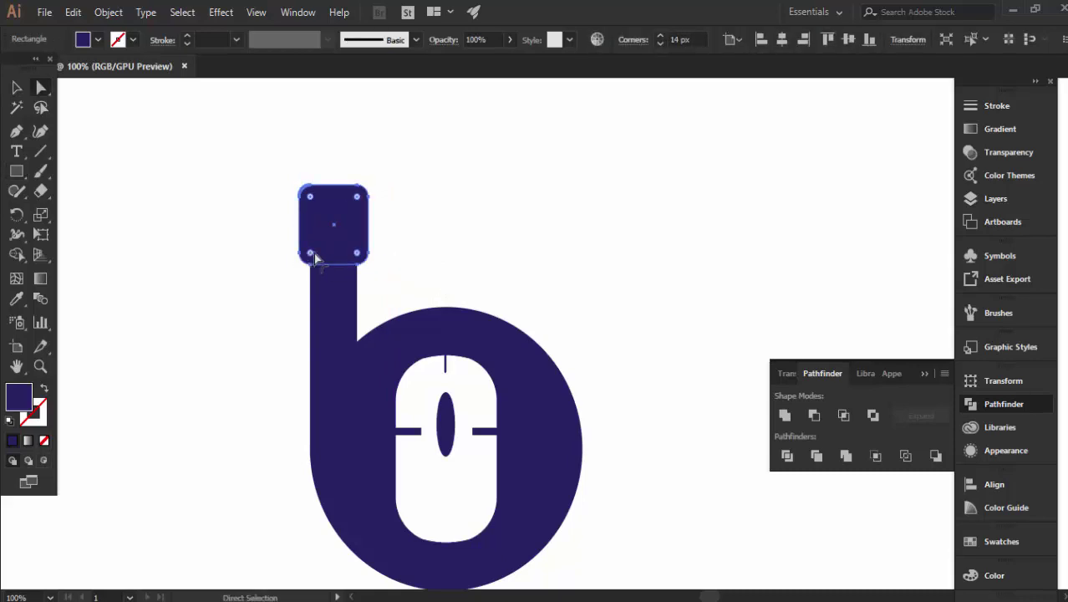
{"action": "key", "text": "ctrl+z"}
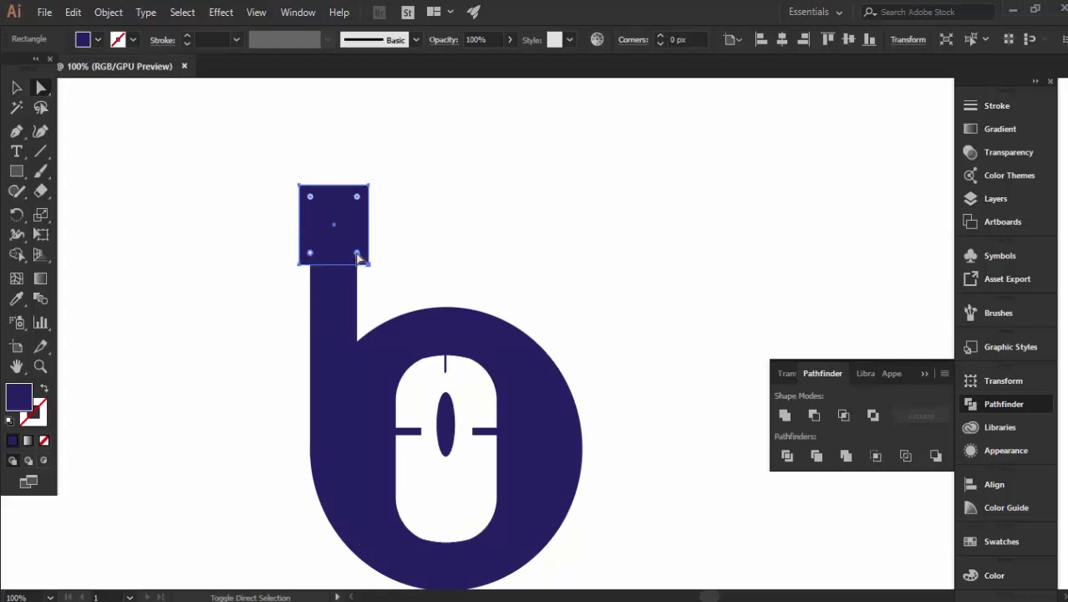
{"action": "left_click_drag", "start_coordinate": [357, 254], "coordinate": [350, 165]}
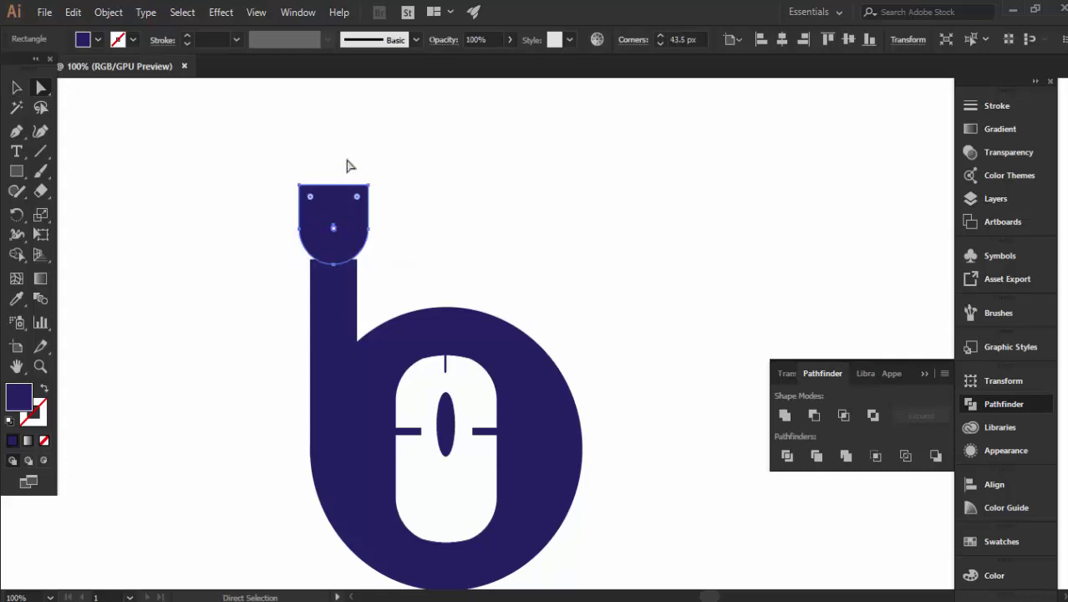
{"action": "left_click", "coordinate": [453, 259]}
- Move the rounded plug head down onto the stem
{"action": "key", "text": "h"}
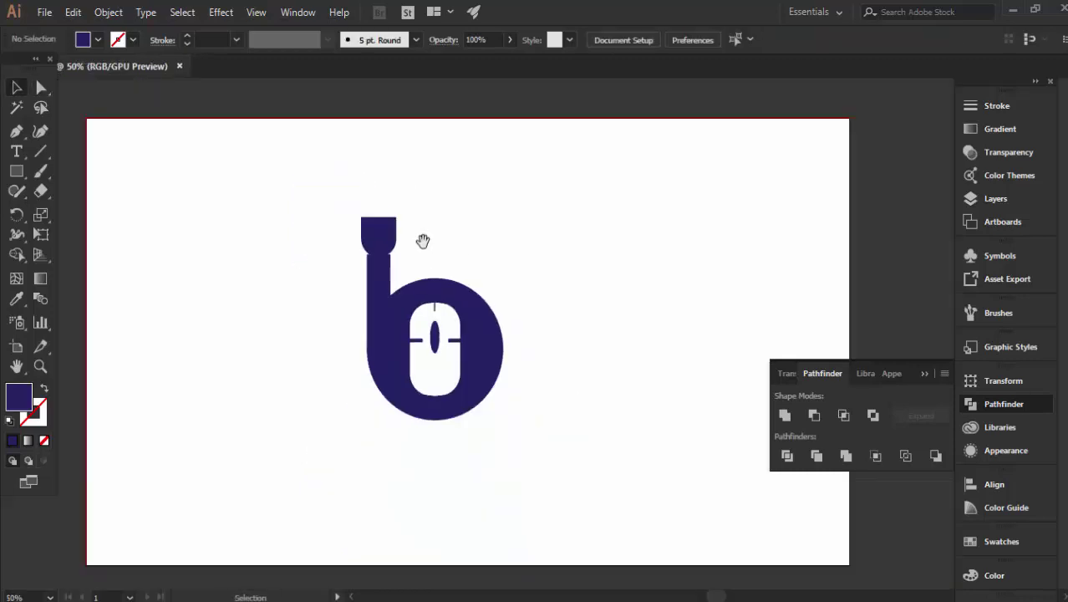
{"action": "left_click_drag", "start_coordinate": [459, 298], "coordinate": [547, 202]}
{"action": "left_click_drag", "start_coordinate": [441, 272], "coordinate": [442, 285]}
{"action": "left_click", "coordinate": [501, 310]}
{"action": "scroll", "coordinate": [589, 349], "scroll_direction": "down", "scroll_amount": 1}
{"action": "scroll", "coordinate": [625, 365], "scroll_direction": "down", "scroll_amount": 3}
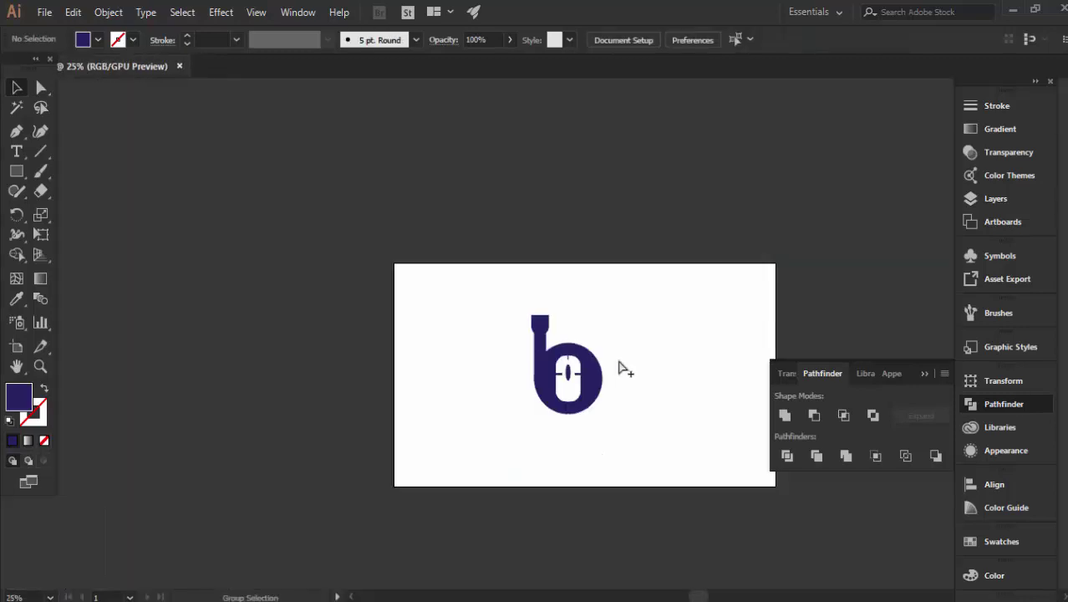
{"action": "scroll", "coordinate": [626, 365], "scroll_direction": "up", "scroll_amount": 3}
{"action": "scroll", "coordinate": [633, 378], "scroll_direction": "up", "scroll_amount": 1}
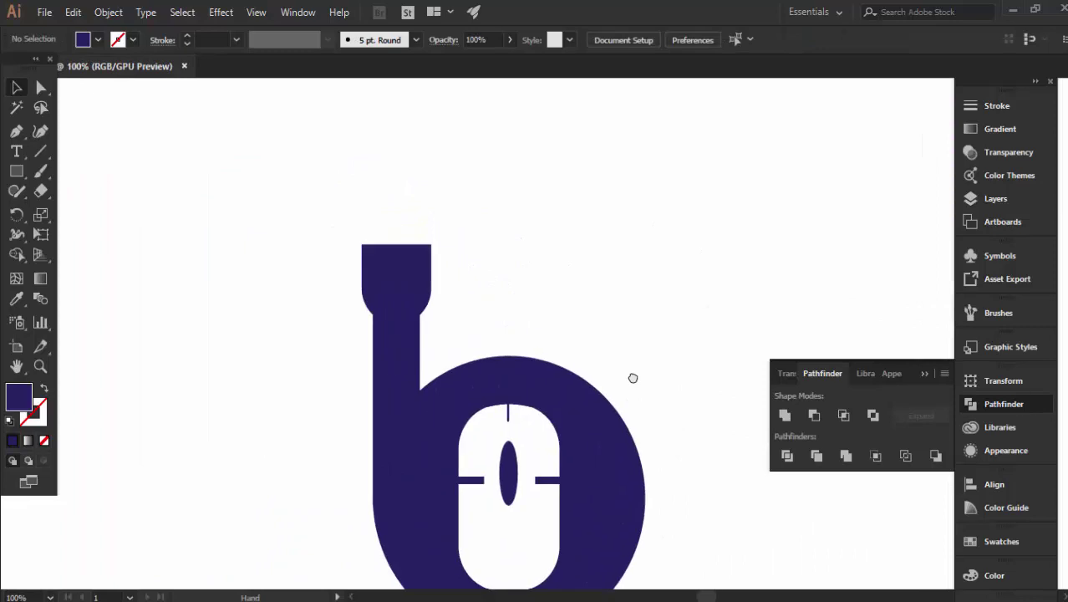
- Draw a flat navy bar, roughly 82 × 17 px, just above the plug cap
{"action": "left_click", "coordinate": [17, 171]}
{"action": "scroll", "coordinate": [351, 230], "scroll_direction": "up", "scroll_amount": 2}
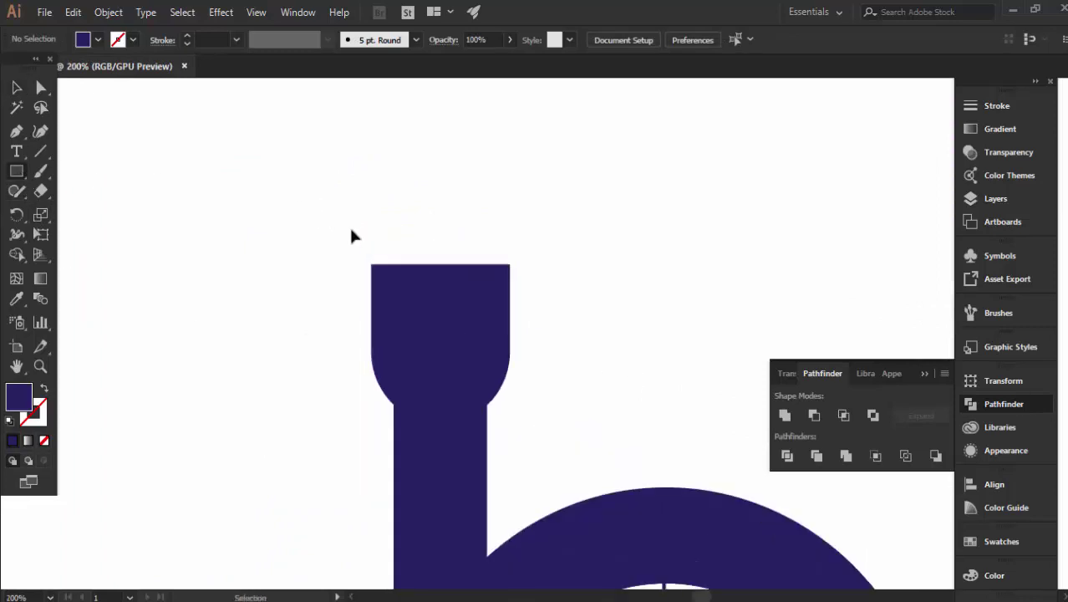
{"action": "scroll", "coordinate": [318, 226], "scroll_direction": "right", "scroll_amount": 1}
{"action": "scroll", "coordinate": [309, 234], "scroll_direction": "up", "scroll_amount": 3}
{"action": "scroll", "coordinate": [334, 221], "scroll_direction": "left", "scroll_amount": 1}
{"action": "scroll", "coordinate": [365, 207], "scroll_direction": "down", "scroll_amount": 2}
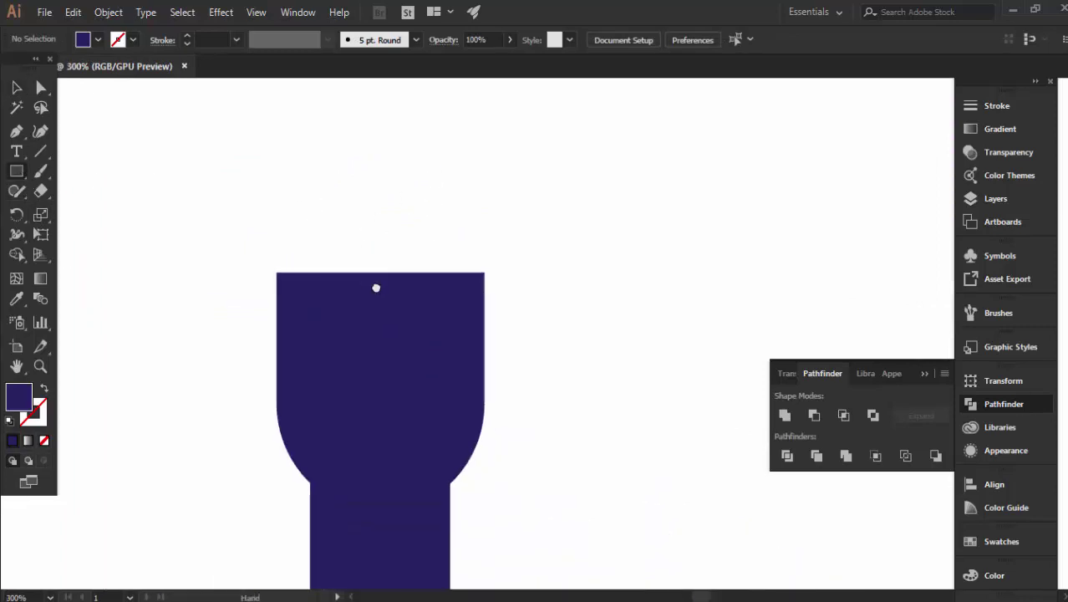
{"action": "scroll", "coordinate": [360, 288], "scroll_direction": "up", "scroll_amount": 1}
{"action": "left_click_drag", "start_coordinate": [270, 272], "coordinate": [465, 312]}
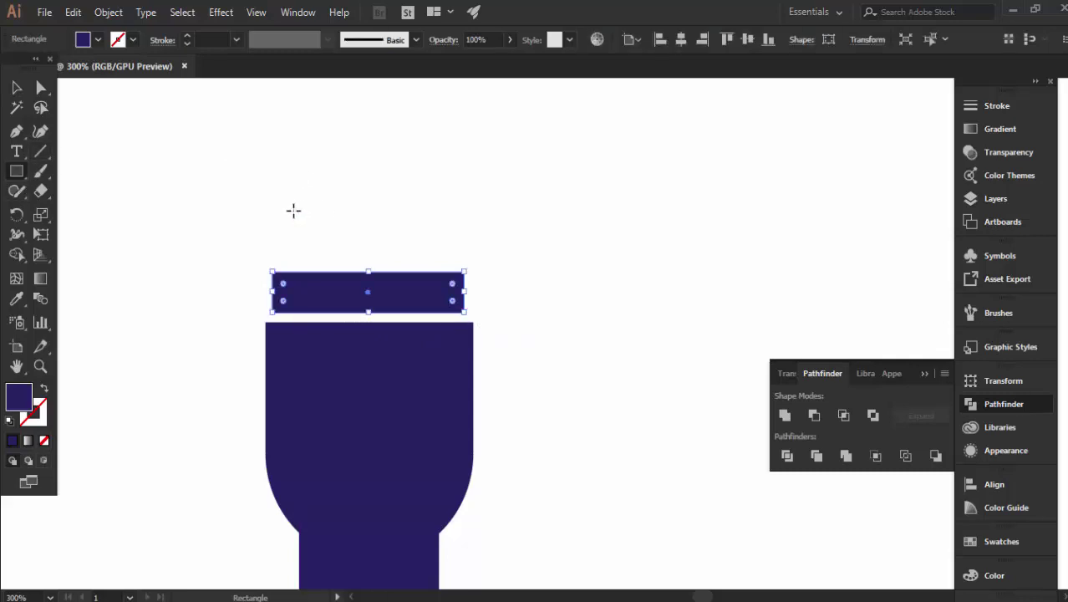
- Draw a small bright-yellow square, copy it to the right, and move both onto the navy bar
{"action": "left_click_drag", "start_coordinate": [294, 210], "coordinate": [319, 240]}
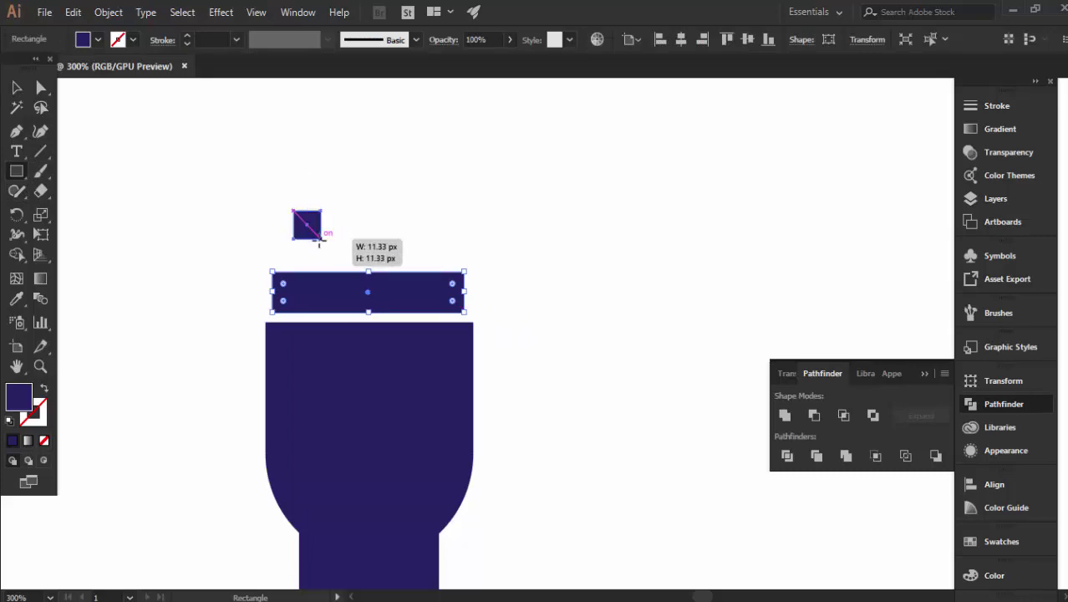
{"action": "double_click", "coordinate": [20, 404]}
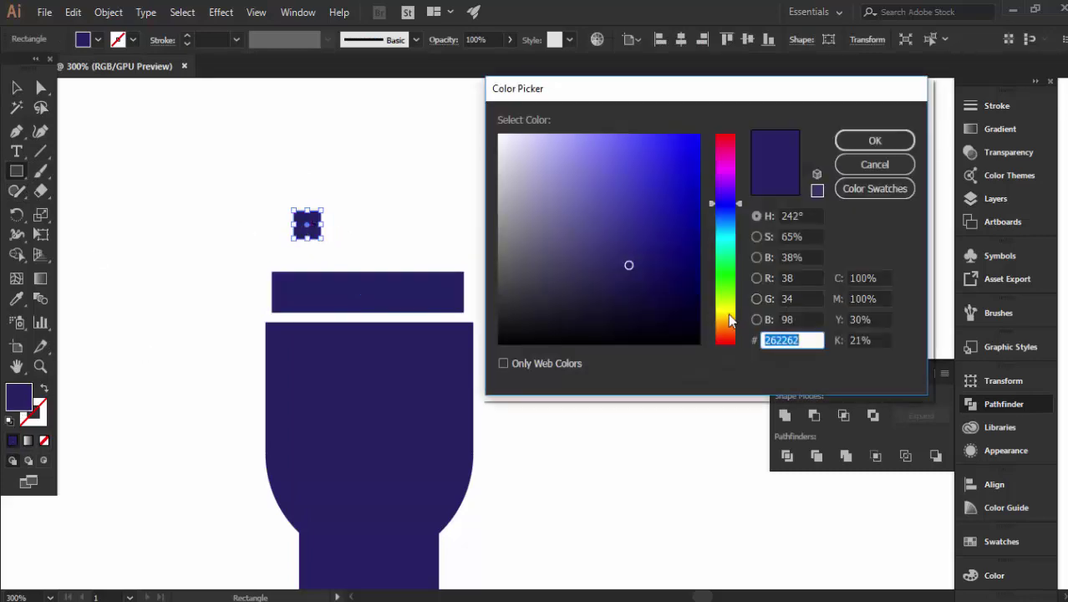
{"action": "left_click", "coordinate": [727, 315]}
{"action": "left_click_drag", "start_coordinate": [690, 171], "coordinate": [700, 134]}
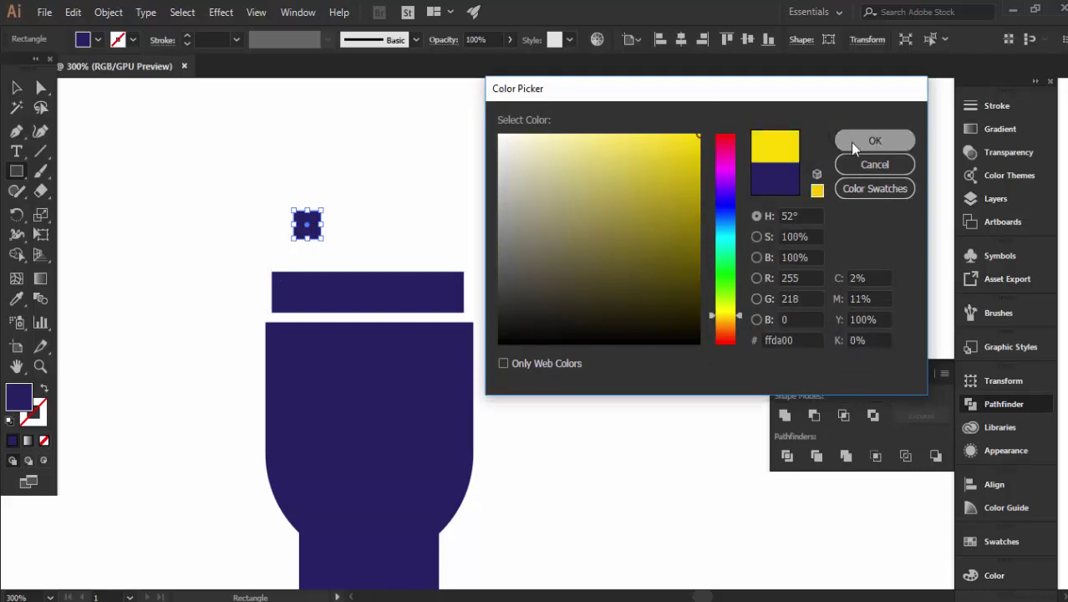
{"action": "left_click", "coordinate": [855, 147]}
{"action": "key", "text": "v"}
{"action": "left_click_drag", "start_coordinate": [312, 228], "coordinate": [420, 225]}
{"action": "mouse_move", "coordinate": [307, 238]}
{"action": "left_mouse_down"}
{"action": "mouse_move", "coordinate": [316, 296]}
{"action": "mouse_move", "coordinate": [268, 267]}
{"action": "left_mouse_up"}
{"action": "key", "text": "ctrl+shift+a"}
{"action": "scroll", "coordinate": [360, 301], "scroll_direction": "up", "scroll_amount": 2}
- Shrink both yellow squares to about 9.17 px and shift the right one further right
{"action": "left_click", "coordinate": [507, 274]}
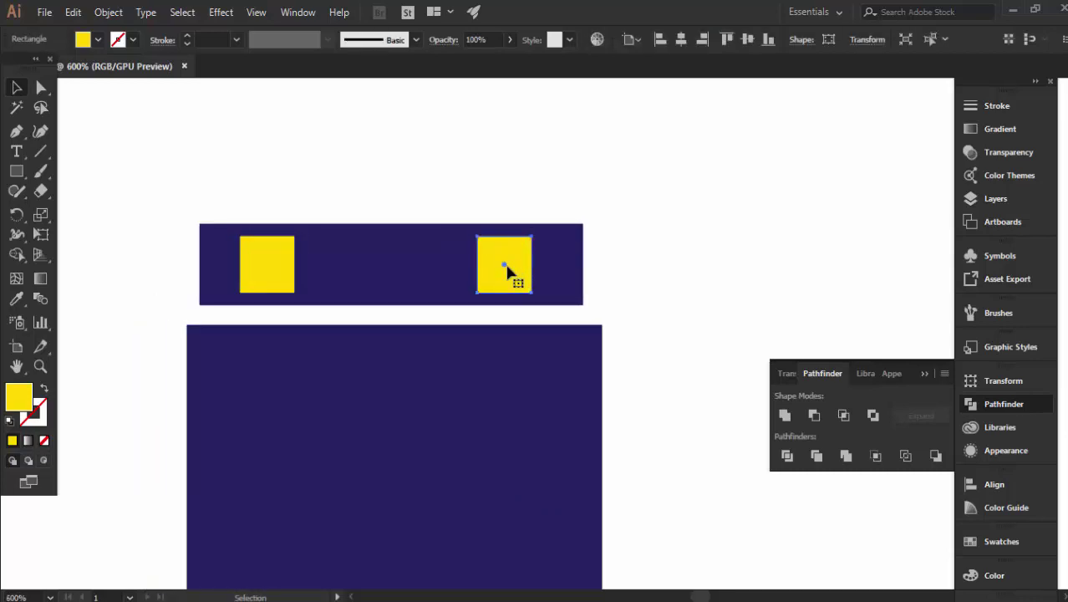
{"action": "left_click_drag", "start_coordinate": [507, 275], "coordinate": [512, 273]}
{"action": "key", "text": "ctrl+shift+b"}
{"action": "left_click_drag", "start_coordinate": [537, 237], "coordinate": [532, 242]}
{"action": "left_click", "coordinate": [291, 252]}
{"action": "left_click_drag", "start_coordinate": [294, 238], "coordinate": [266, 268]}
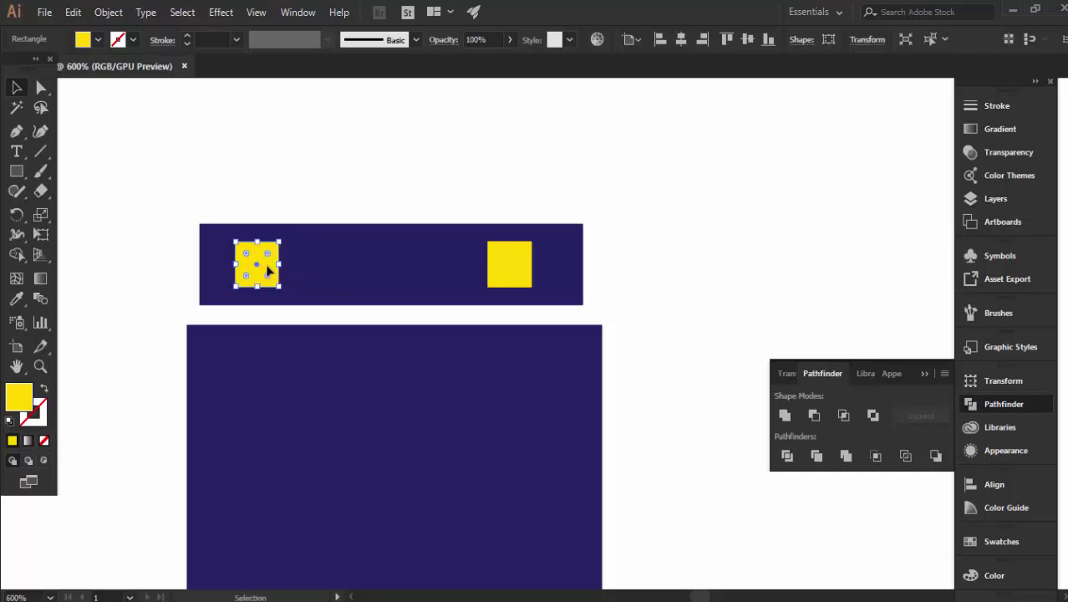
{"action": "left_click_drag", "start_coordinate": [506, 266], "coordinate": [515, 265]}
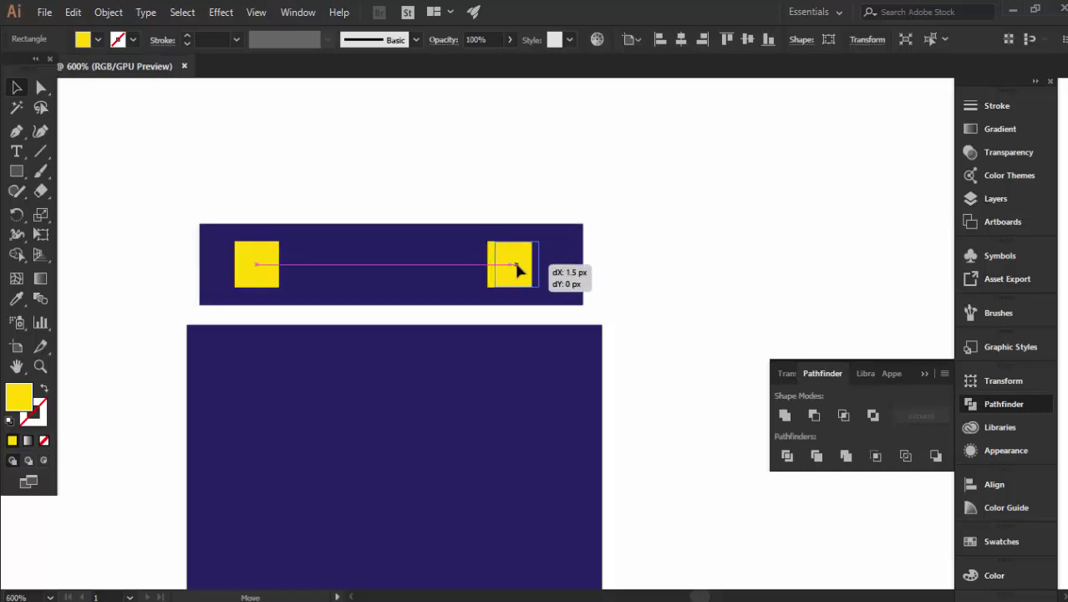
- Make the navy band above the plug taller by extending its top edge upward
{"action": "left_click", "coordinate": [447, 144]}
{"action": "scroll", "coordinate": [422, 192], "scroll_direction": "down", "scroll_amount": 3}
{"action": "scroll", "coordinate": [513, 314], "scroll_direction": "down", "scroll_amount": 4}
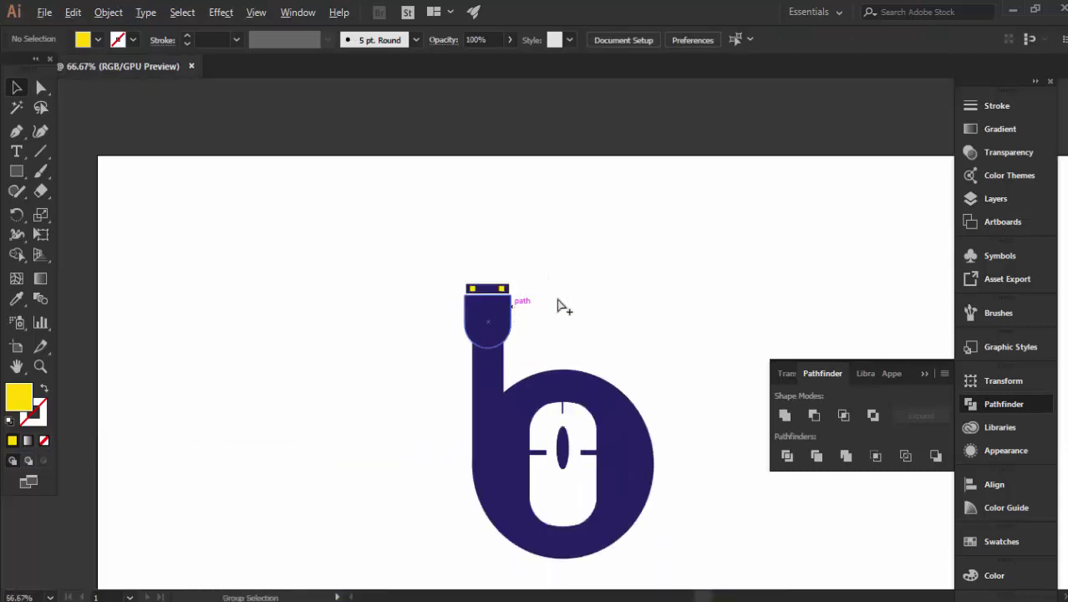
{"action": "scroll", "coordinate": [518, 351], "scroll_direction": "down", "scroll_amount": 1}
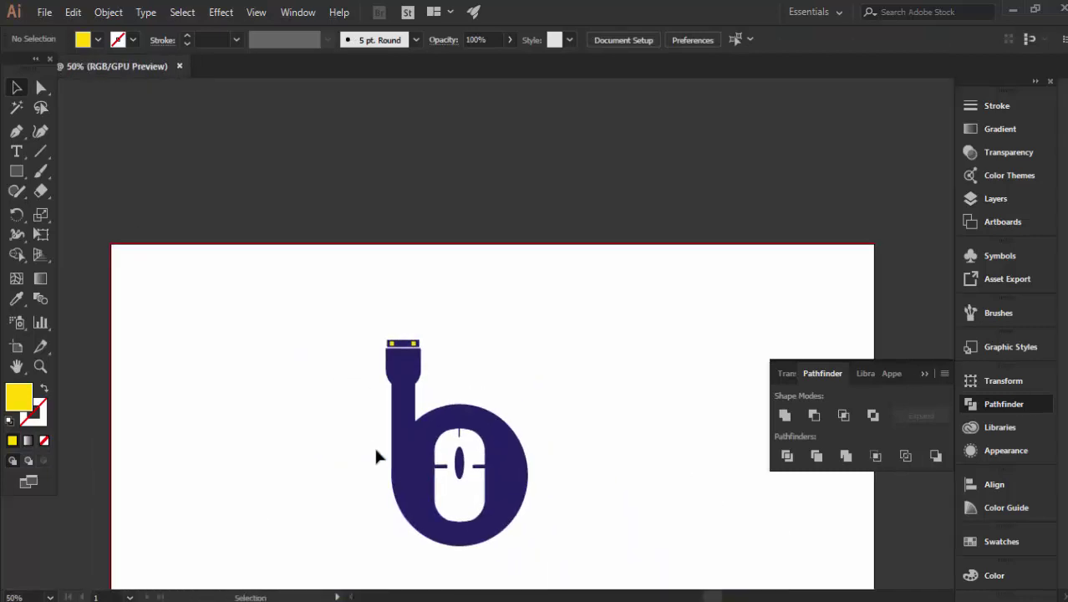
{"action": "scroll", "coordinate": [374, 453], "scroll_direction": "up", "scroll_amount": 1}
{"action": "scroll", "coordinate": [368, 439], "scroll_direction": "up", "scroll_amount": 1}
{"action": "scroll", "coordinate": [368, 430], "scroll_direction": "up", "scroll_amount": 2}
{"action": "left_click_drag", "start_coordinate": [403, 291], "coordinate": [296, 452]}
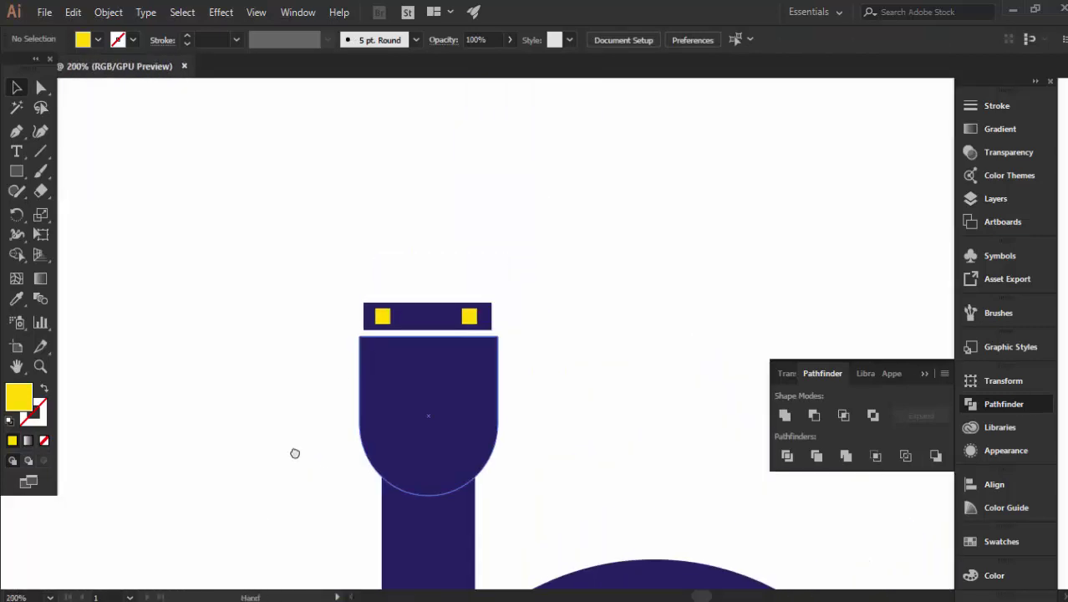
{"action": "scroll", "coordinate": [296, 451], "scroll_direction": "up", "scroll_amount": 2}
{"action": "scroll", "coordinate": [288, 441], "scroll_direction": "up", "scroll_amount": 1}
{"action": "left_click", "coordinate": [495, 219]}
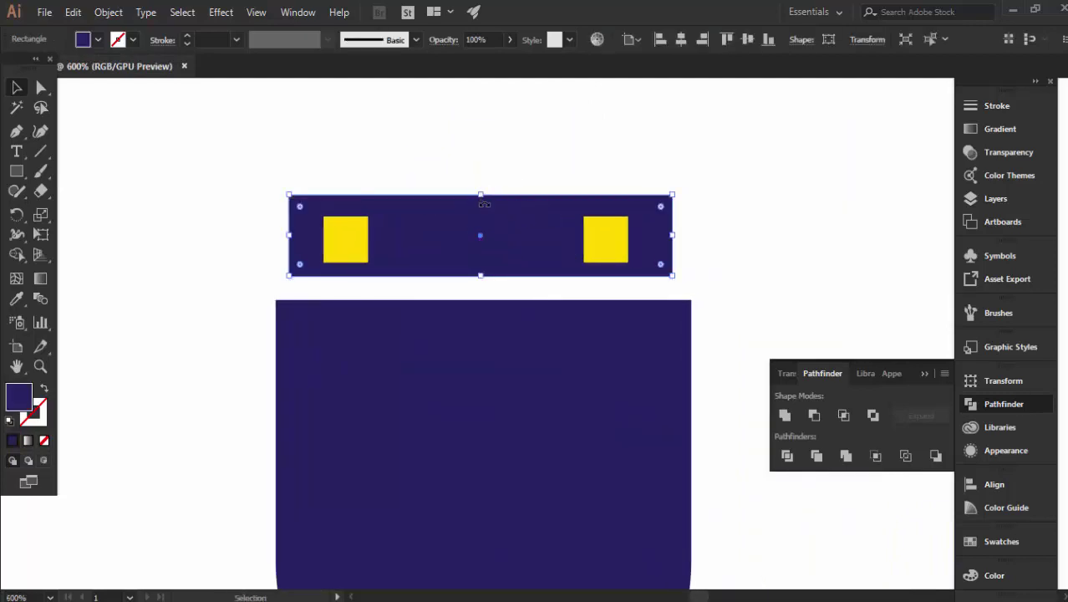
{"action": "left_click_drag", "start_coordinate": [482, 201], "coordinate": [482, 188]}
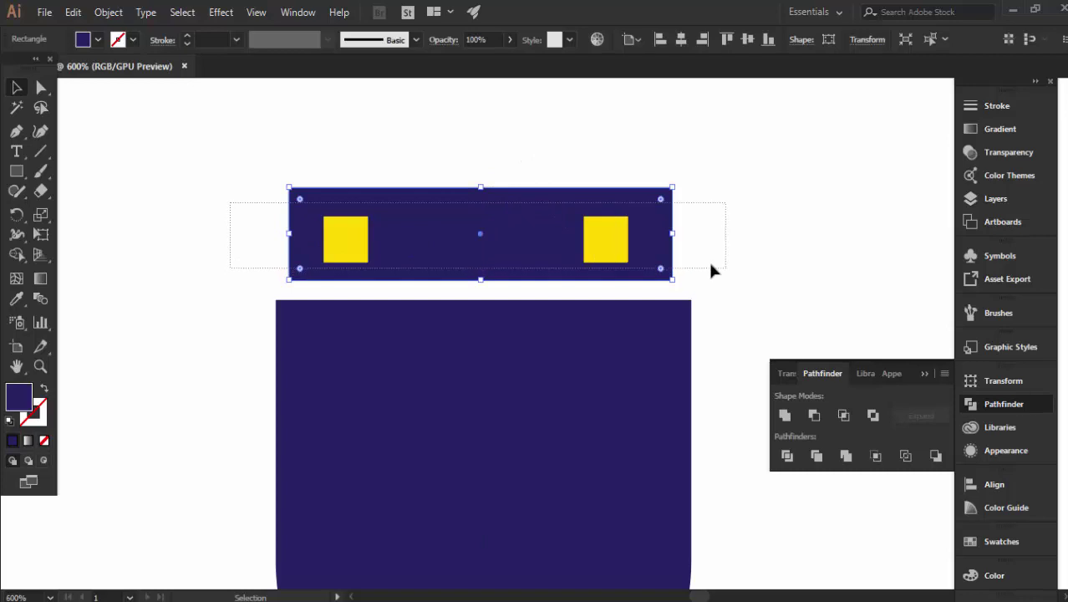
- Vertically centre both yellow squares within the navy band using Vertical Align Center
{"action": "left_click_drag", "start_coordinate": [654, 279], "coordinate": [709, 264]}
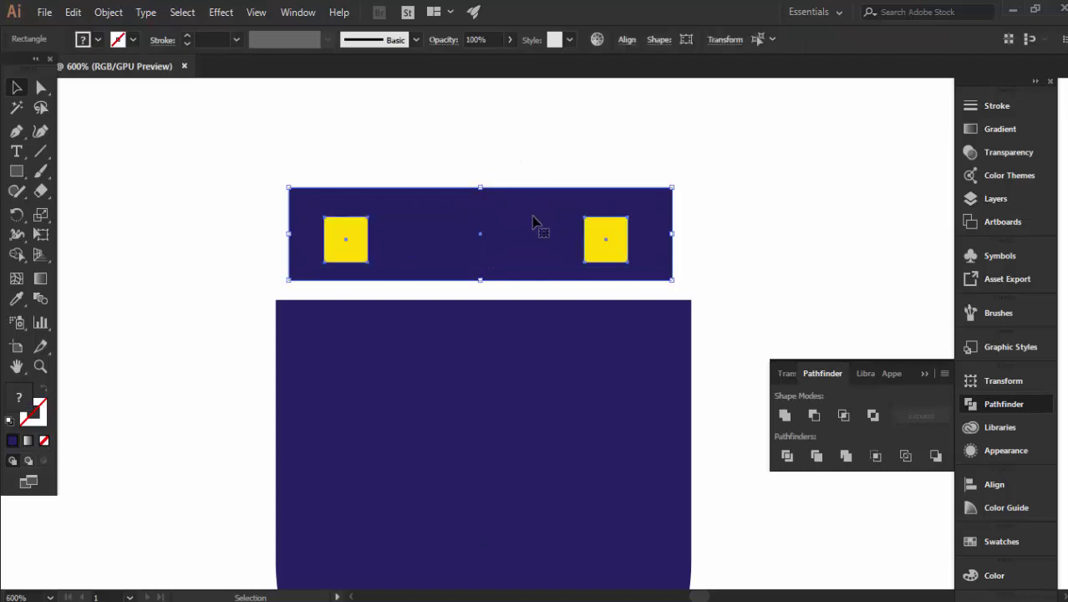
{"action": "left_click", "coordinate": [626, 39]}
{"action": "left_click", "coordinate": [592, 84]}
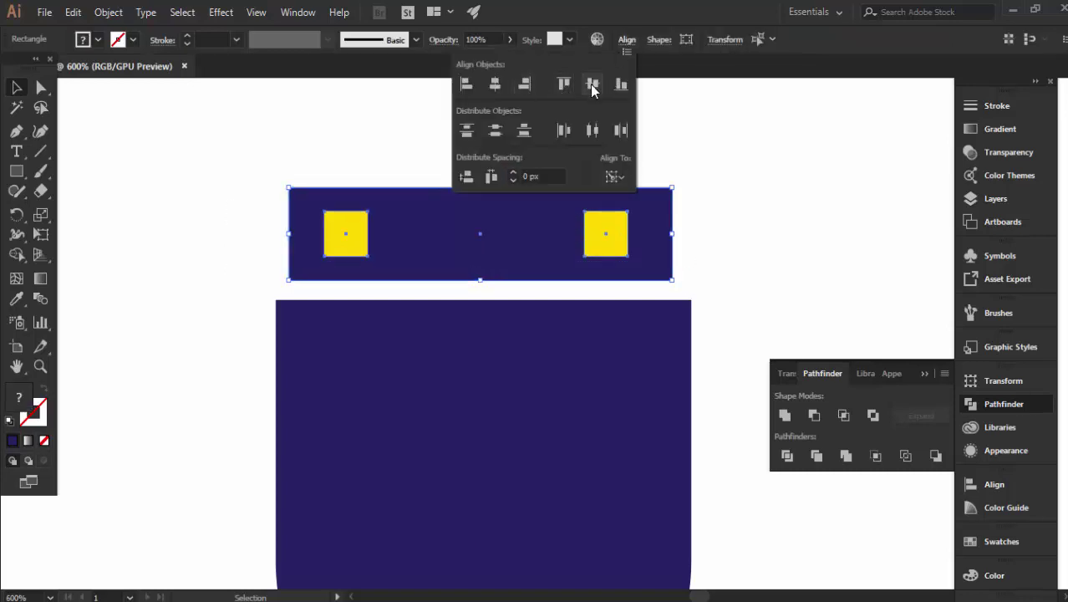
{"action": "key", "text": "ctrl+1"}
{"action": "left_click", "coordinate": [834, 252]}
{"action": "key", "text": "ctrl+minus"}
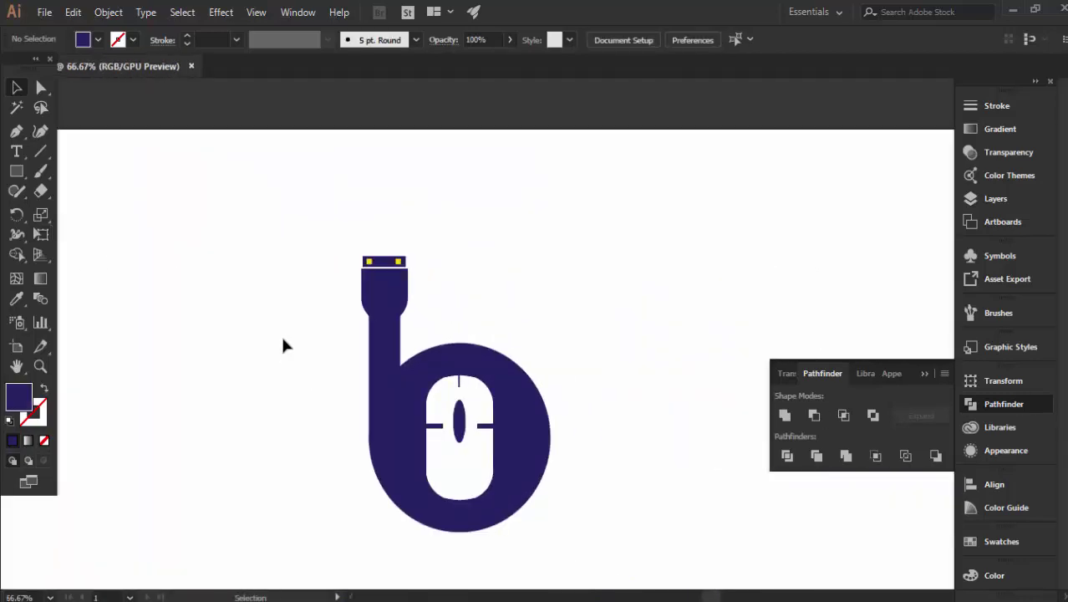
- Select the navy band with both yellow squares and apply Minus Front to punch two square holes
{"action": "scroll", "coordinate": [282, 345], "scroll_direction": "up", "scroll_amount": 4}
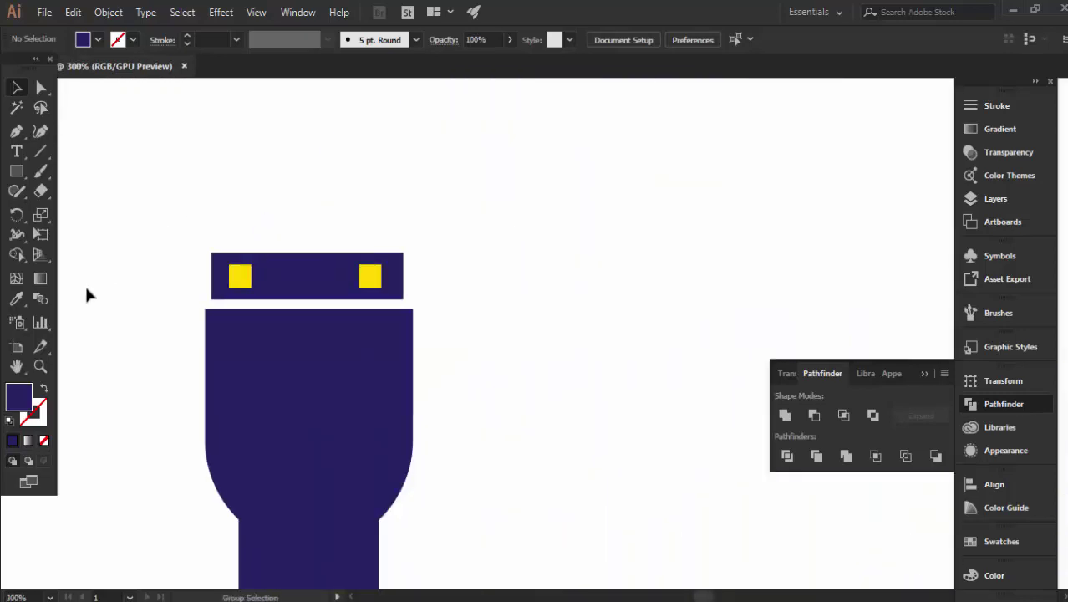
{"action": "left_click_drag", "start_coordinate": [85, 264], "coordinate": [342, 276]}
{"action": "left_click_drag", "start_coordinate": [420, 282], "coordinate": [421, 282]}
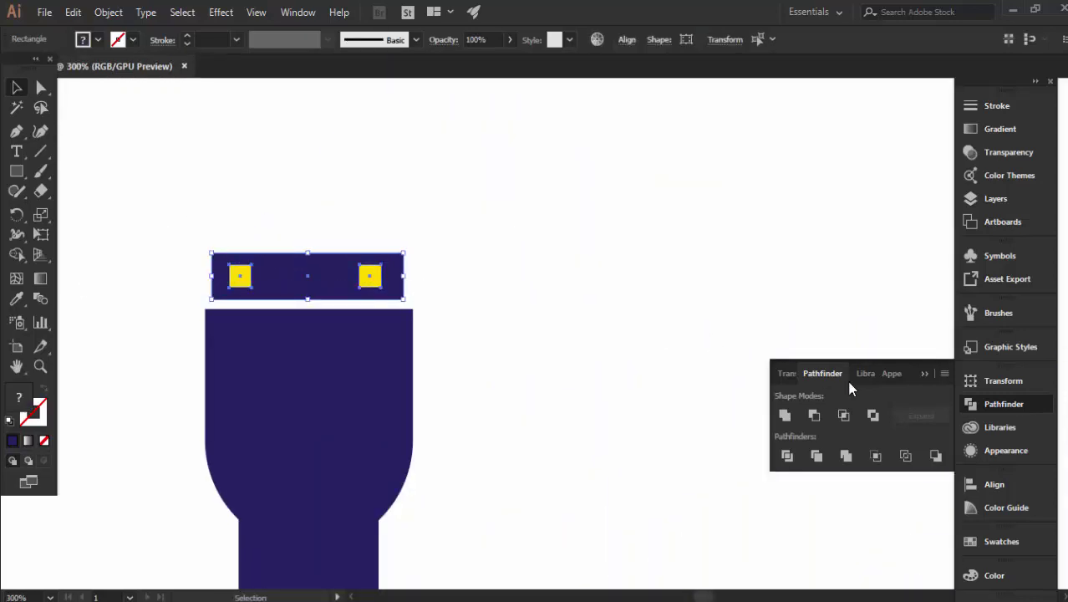
{"action": "left_click", "coordinate": [817, 418]}
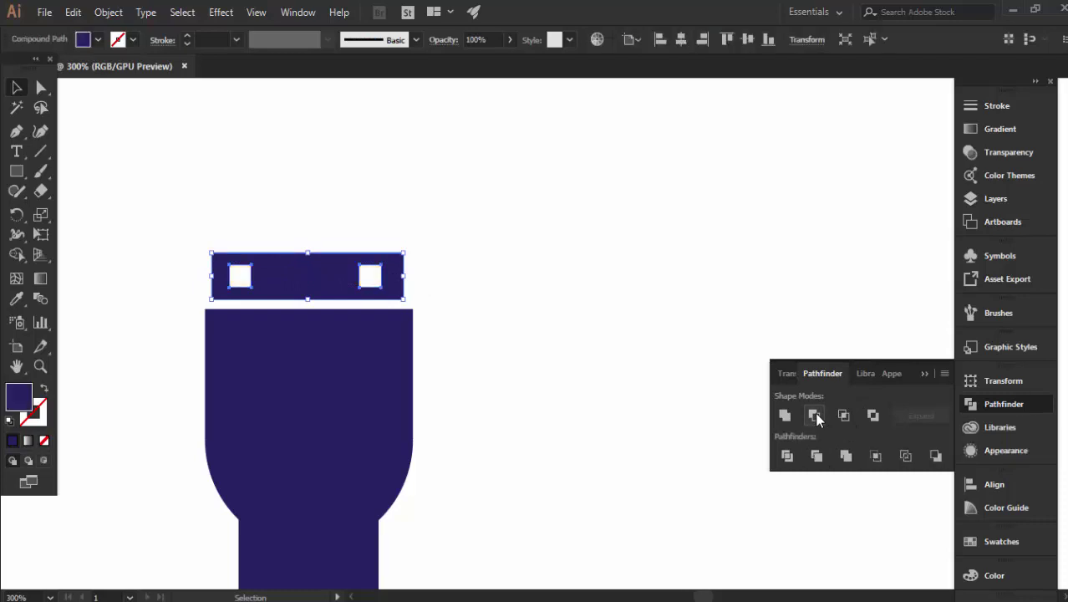
{"action": "left_click", "coordinate": [488, 303]}
{"action": "scroll", "coordinate": [487, 304], "scroll_direction": "down", "scroll_amount": 2}
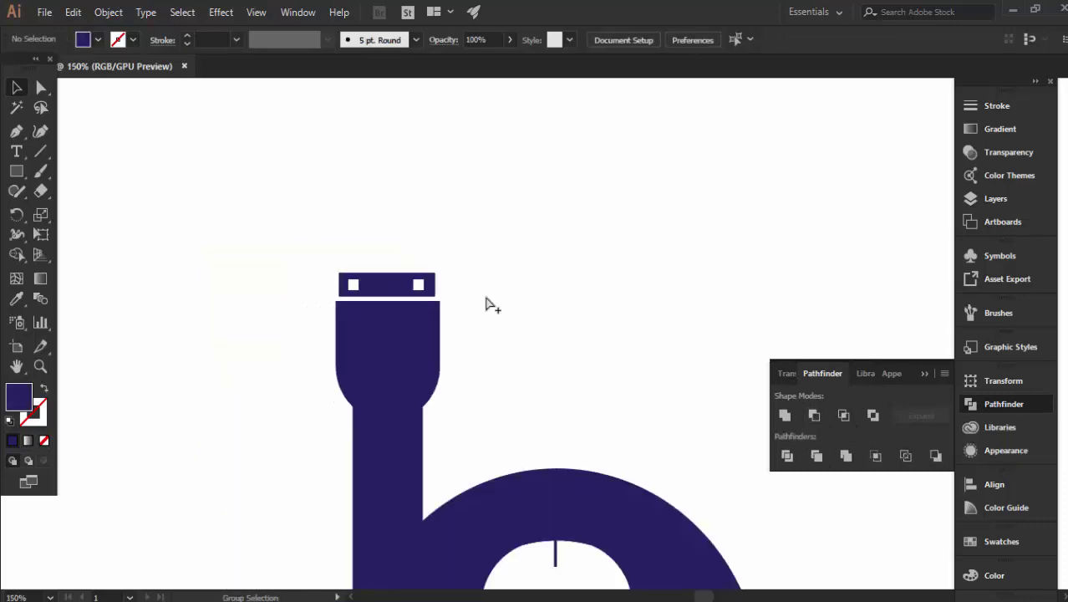
{"action": "scroll", "coordinate": [494, 305], "scroll_direction": "down", "scroll_amount": 1}
{"action": "scroll", "coordinate": [529, 304], "scroll_direction": "down", "scroll_amount": 2}
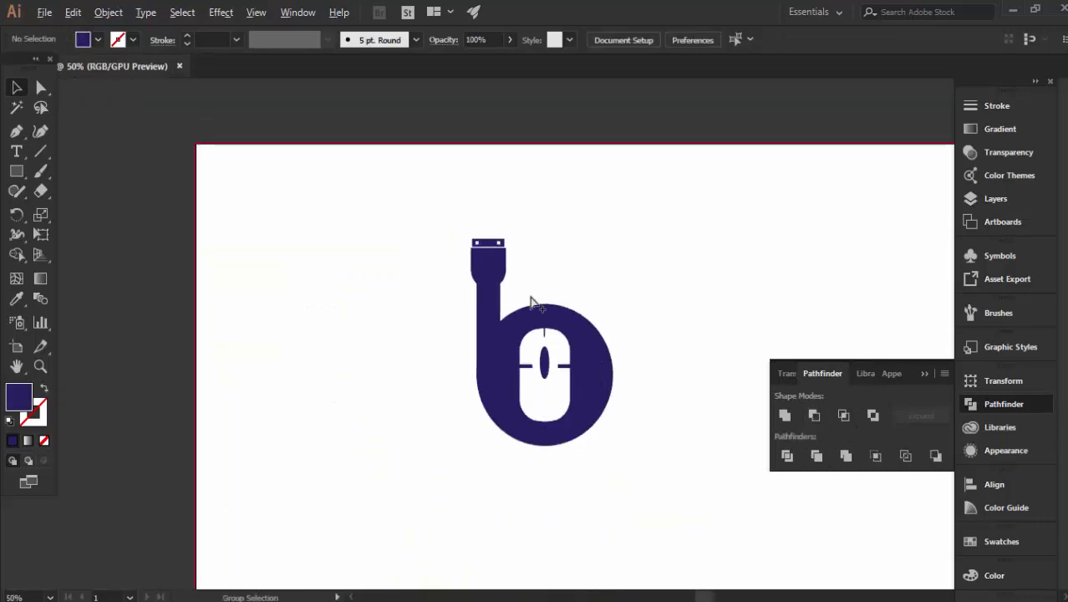
{"action": "scroll", "coordinate": [506, 311], "scroll_direction": "up", "scroll_amount": 2}
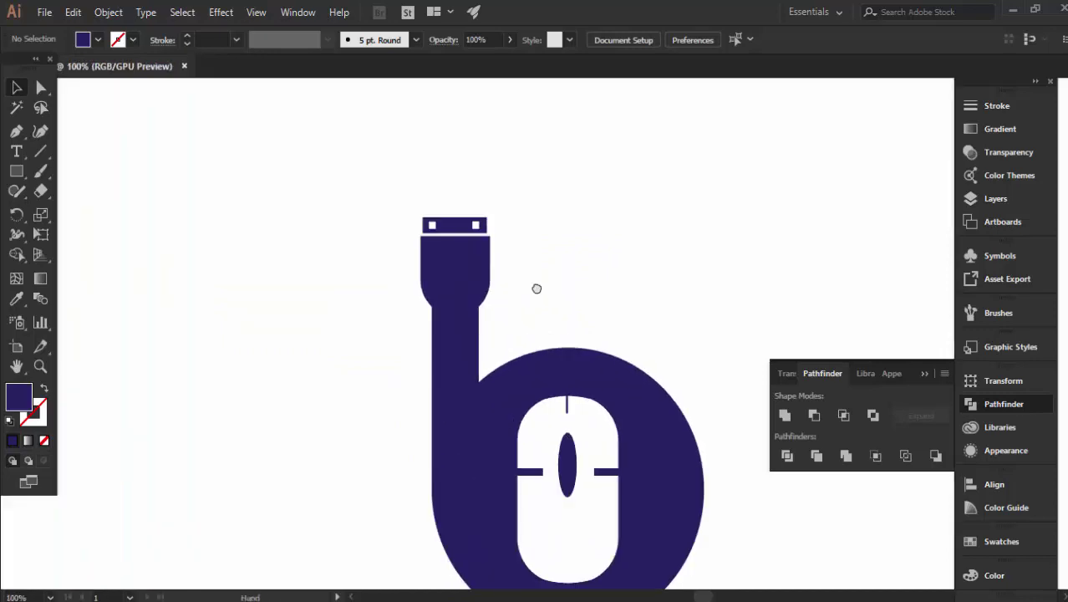
- Draw a thin vertical bar left of the plug with a small circle at its base
{"action": "left_click", "coordinate": [17, 173]}
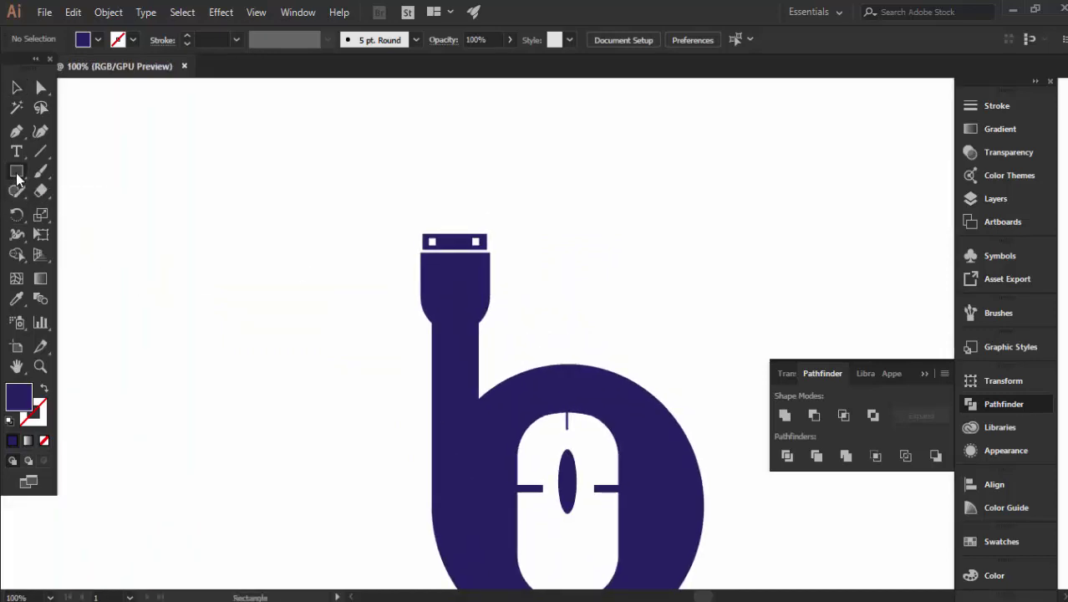
{"action": "left_click_drag", "start_coordinate": [337, 262], "coordinate": [338, 336]}
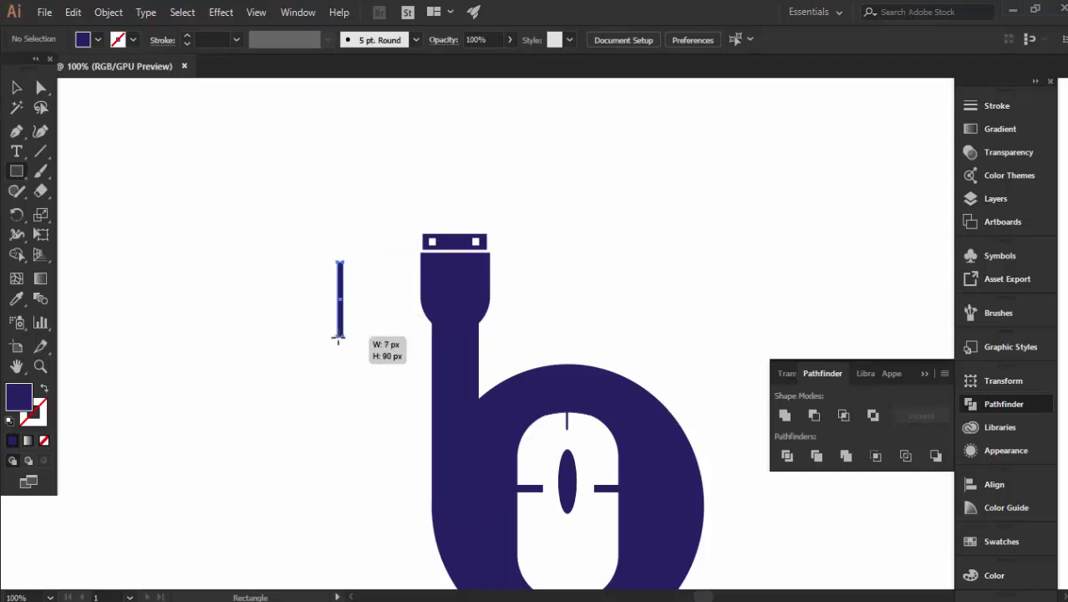
{"action": "left_click_drag", "start_coordinate": [16, 172], "coordinate": [90, 212]}
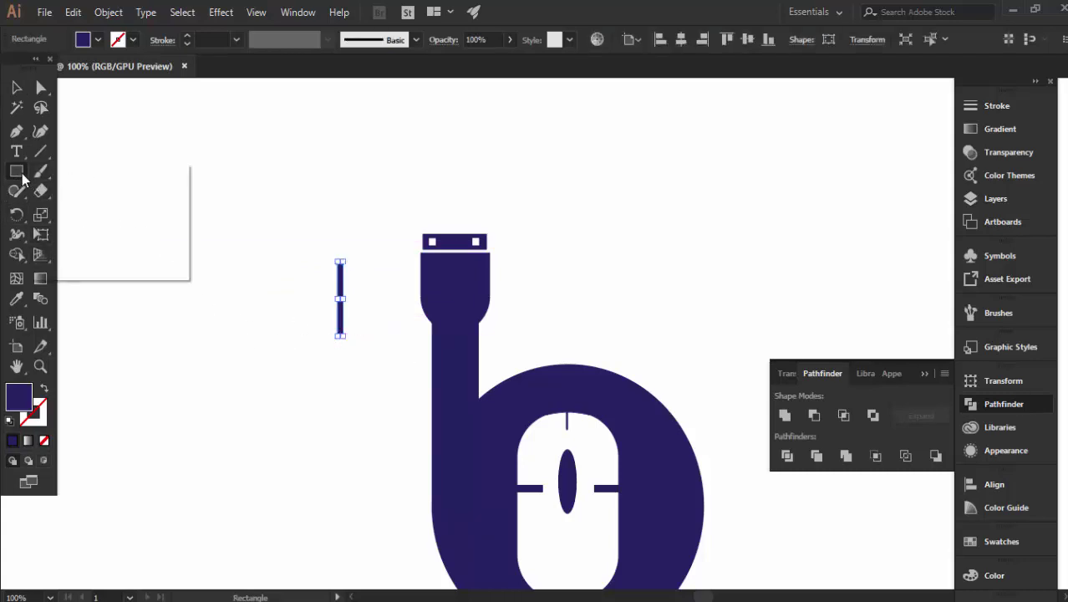
{"action": "scroll", "coordinate": [370, 342], "scroll_direction": "up", "scroll_amount": 2}
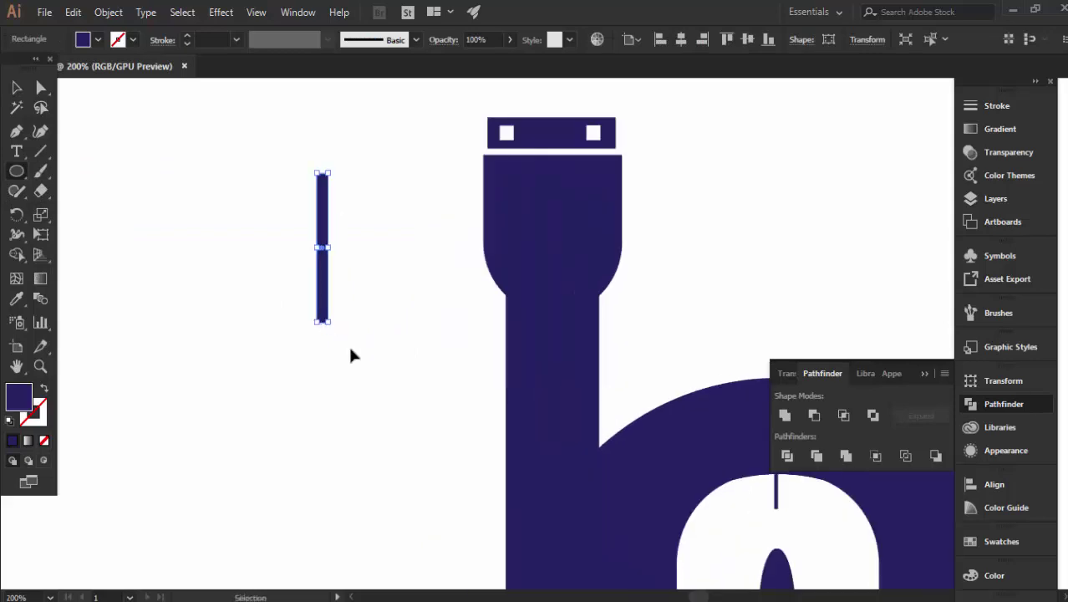
{"action": "scroll", "coordinate": [348, 343], "scroll_direction": "up", "scroll_amount": 1}
{"action": "left_click_drag", "start_coordinate": [291, 315], "coordinate": [327, 360]}
{"action": "key", "text": "ctrl+z"}
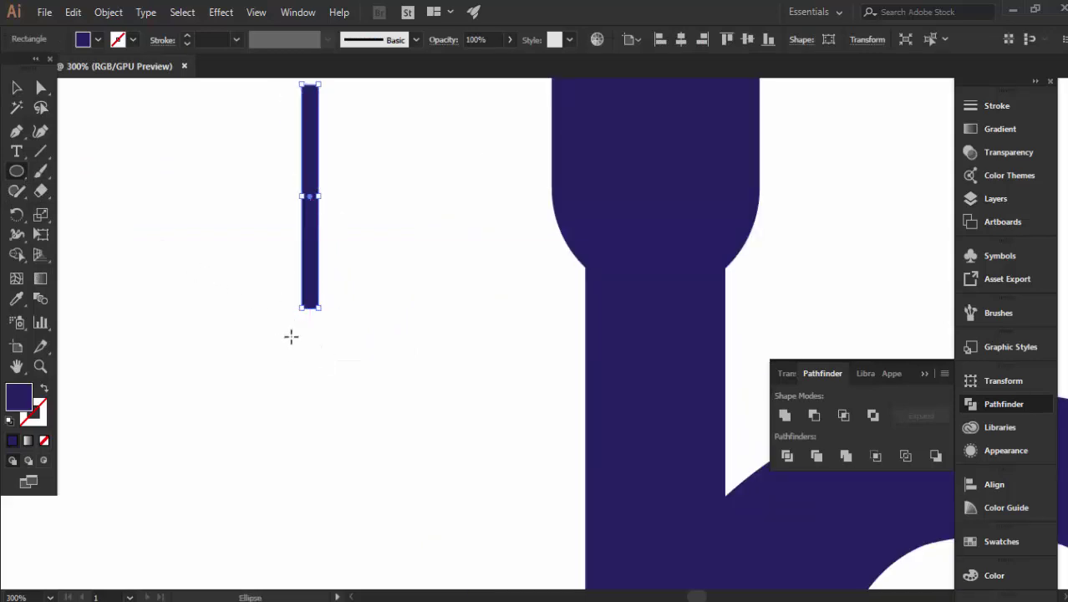
{"action": "mouse_move", "coordinate": [292, 326]}
{"action": "left_mouse_down"}
{"action": "mouse_move", "coordinate": [334, 356]}
{"action": "mouse_move", "coordinate": [331, 330]}
{"action": "left_mouse_up"}
{"action": "key", "text": "v"}
{"action": "left_click", "coordinate": [381, 298]}
- Add a small triangle tip on top of the bar to finish the arrow
{"action": "scroll", "coordinate": [357, 322], "scroll_direction": "down", "scroll_amount": 2}
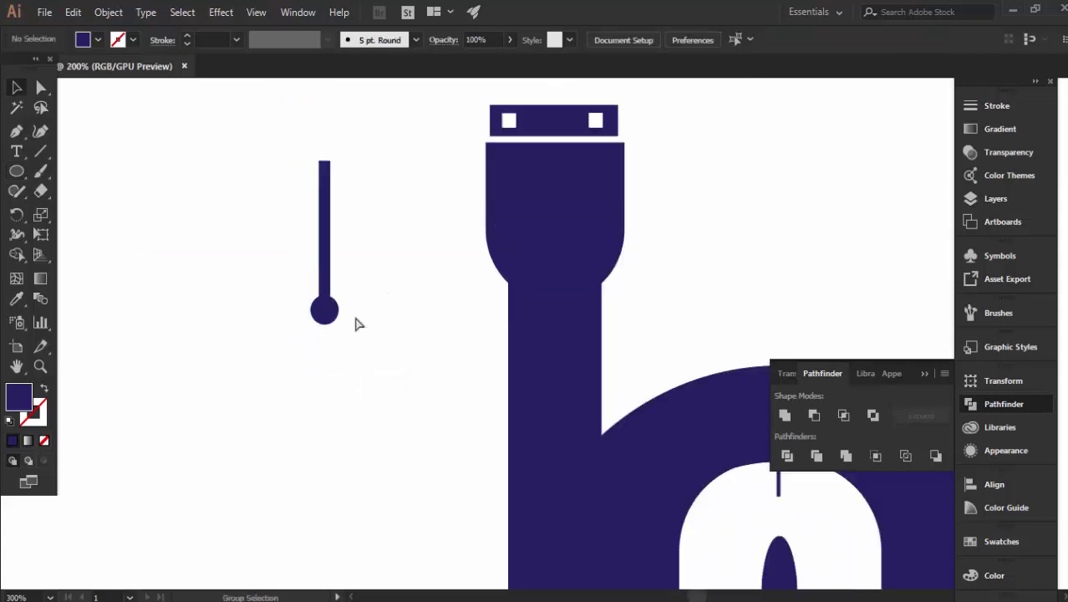
{"action": "scroll", "coordinate": [358, 552], "scroll_direction": "down", "scroll_amount": 2}
{"action": "scroll", "coordinate": [274, 437], "scroll_direction": "up", "scroll_amount": 4}
{"action": "left_click_drag", "start_coordinate": [274, 436], "coordinate": [159, 189]}
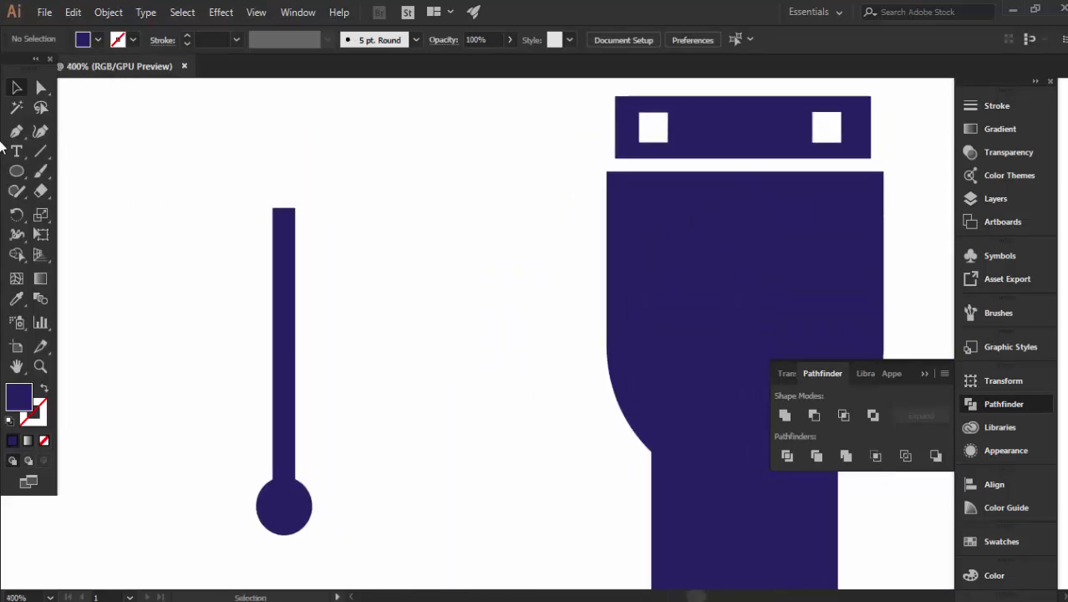
{"action": "mouse_move", "coordinate": [12, 170]}
{"action": "left_mouse_down"}
{"action": "mouse_move", "coordinate": [84, 211]}
{"action": "mouse_move", "coordinate": [83, 231]}
{"action": "left_mouse_up"}
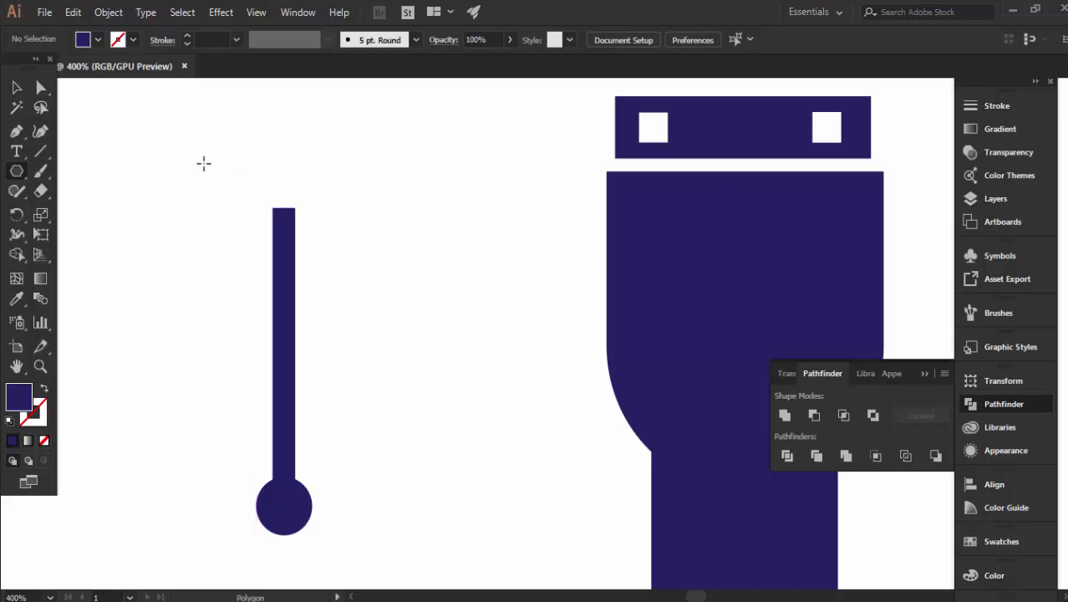
{"action": "mouse_move", "coordinate": [203, 163]}
{"action": "left_mouse_down"}
{"action": "mouse_move", "coordinate": [230, 213]}
{"action": "mouse_move", "coordinate": [228, 181]}
{"action": "left_mouse_up"}
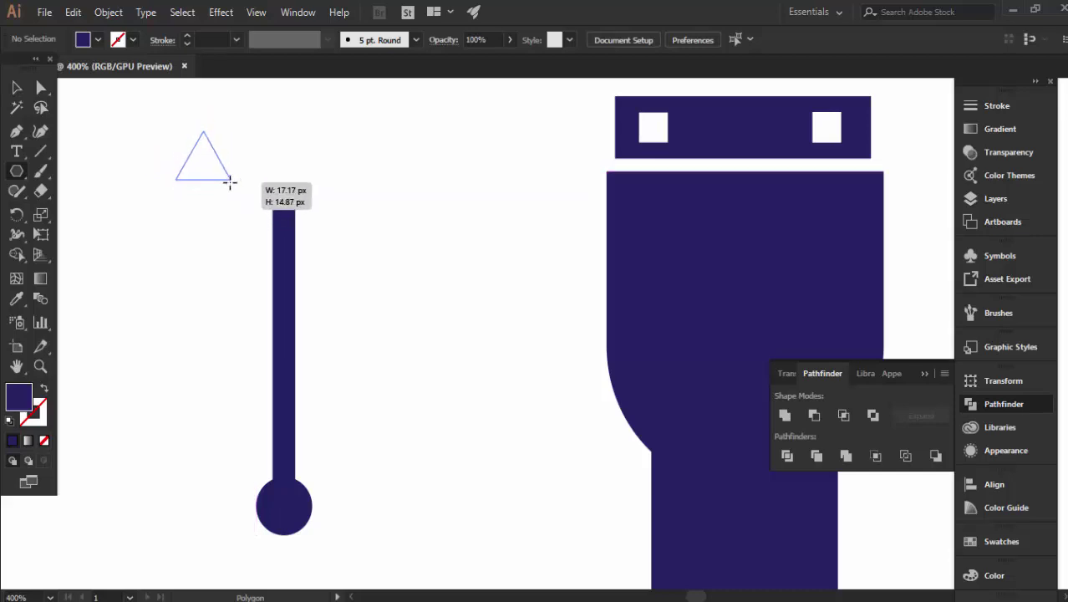
{"action": "left_click_drag", "start_coordinate": [228, 180], "coordinate": [281, 201]}
{"action": "key", "text": "v"}
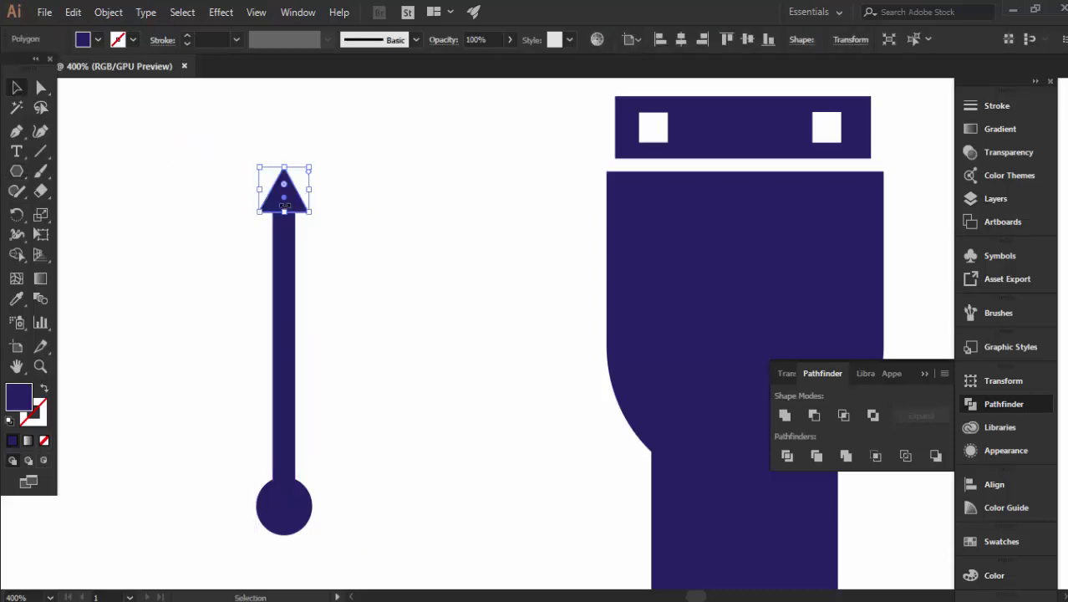
{"action": "left_click", "coordinate": [342, 274]}
{"action": "scroll", "coordinate": [342, 274], "scroll_direction": "down", "scroll_amount": 1}
{"action": "scroll", "coordinate": [342, 274], "scroll_direction": "down", "scroll_amount": 1}
{"action": "scroll", "coordinate": [320, 322], "scroll_direction": "down", "scroll_amount": 3}
{"action": "scroll", "coordinate": [312, 289], "scroll_direction": "up", "scroll_amount": 1}
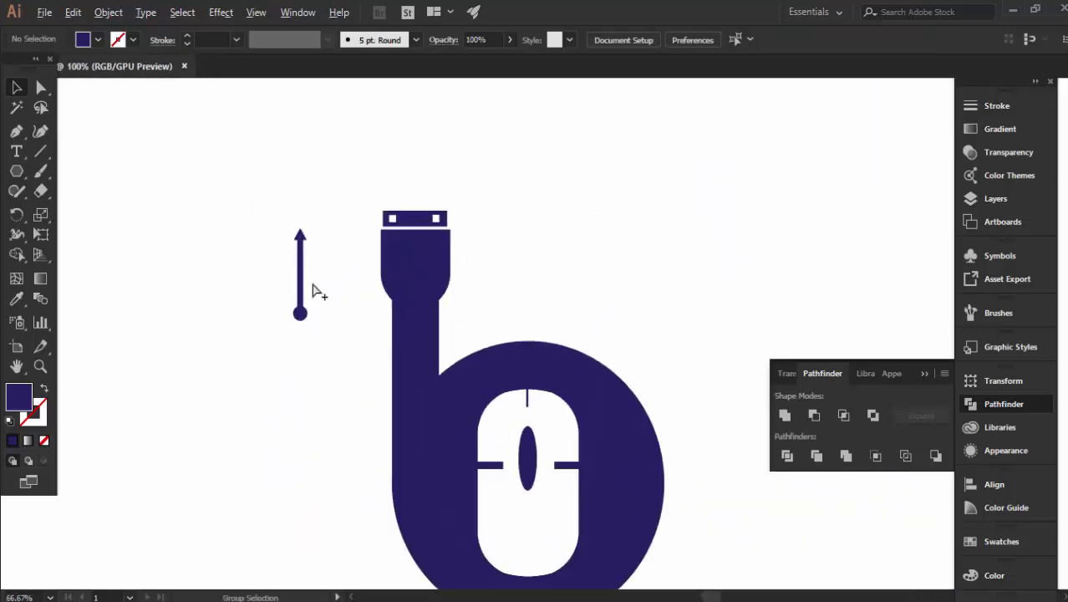
{"action": "scroll", "coordinate": [331, 282], "scroll_direction": "up", "scroll_amount": 2}
{"action": "scroll", "coordinate": [327, 333], "scroll_direction": "up", "scroll_amount": 1}
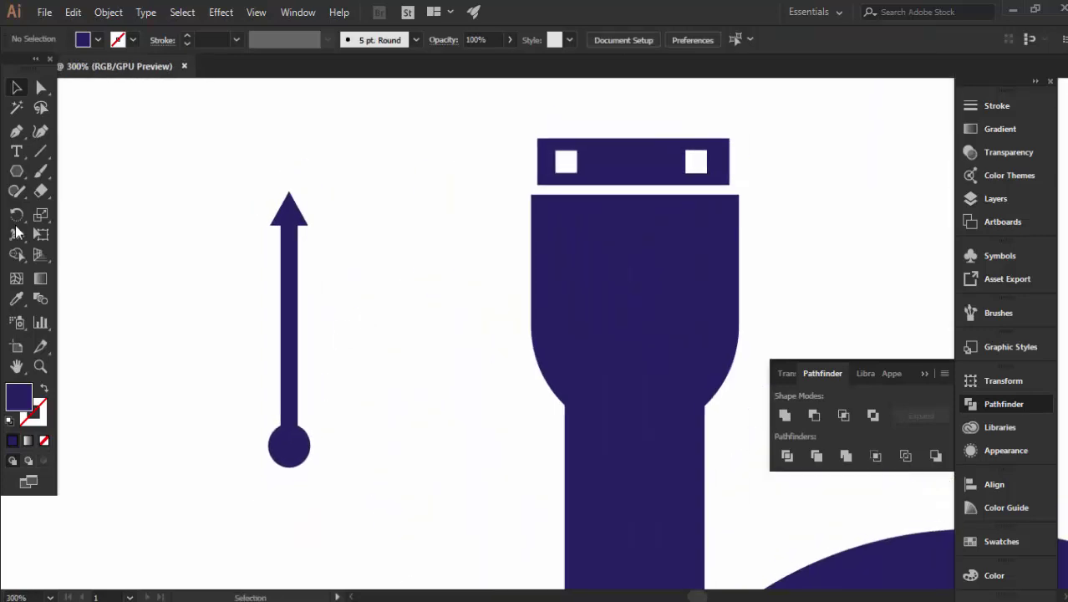
- Draw a second thin bar right of the arrow with a small circle above it
{"action": "left_click_drag", "start_coordinate": [16, 171], "coordinate": [90, 173]}
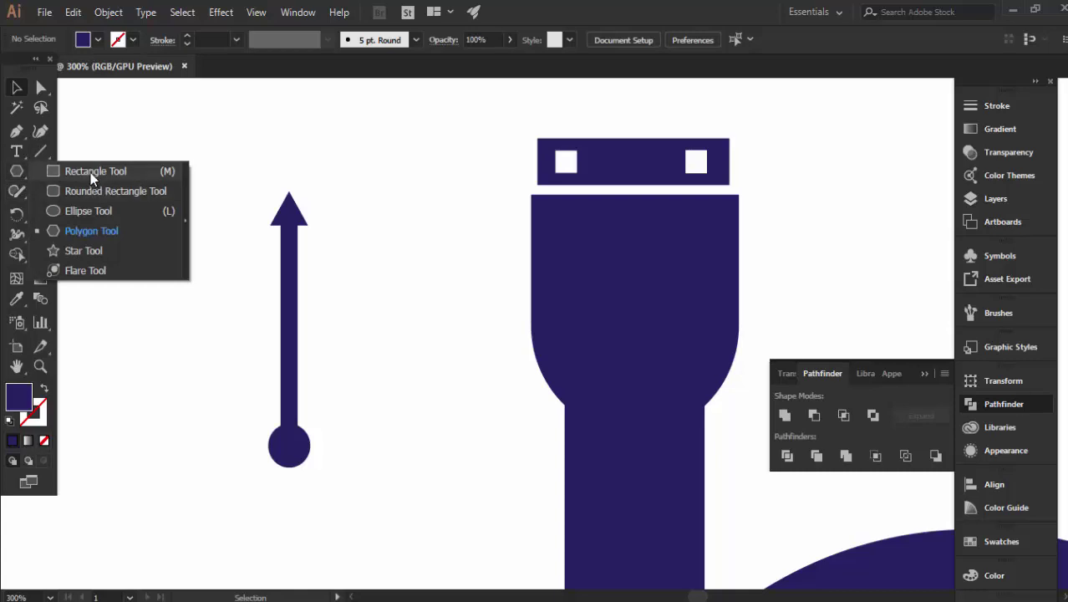
{"action": "left_click_drag", "start_coordinate": [324, 239], "coordinate": [330, 368]}
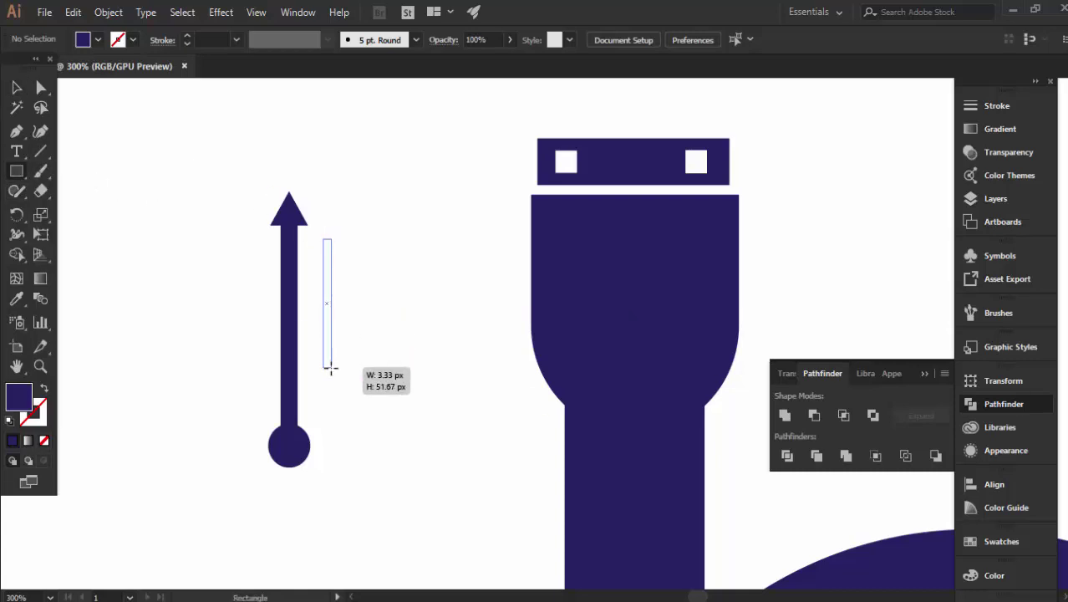
{"action": "left_click_drag", "start_coordinate": [331, 368], "coordinate": [327, 366]}
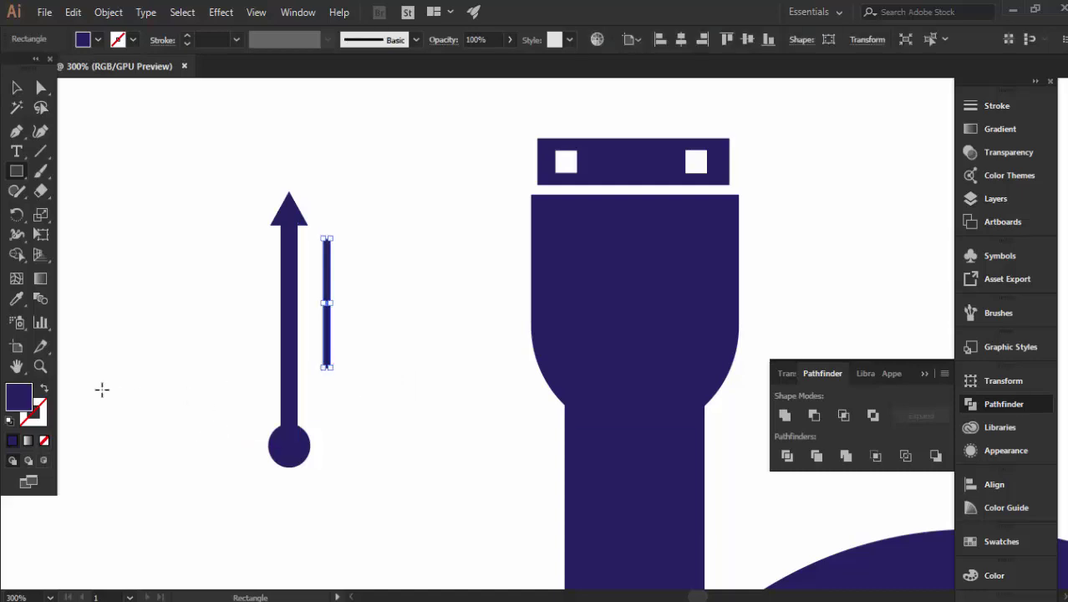
{"action": "mouse_move", "coordinate": [10, 162]}
{"action": "left_mouse_down"}
{"action": "mouse_move", "coordinate": [140, 191]}
{"action": "mouse_move", "coordinate": [123, 218]}
{"action": "mouse_move", "coordinate": [117, 211]}
{"action": "left_mouse_up"}
{"action": "scroll", "coordinate": [342, 241], "scroll_direction": "up", "scroll_amount": 3}
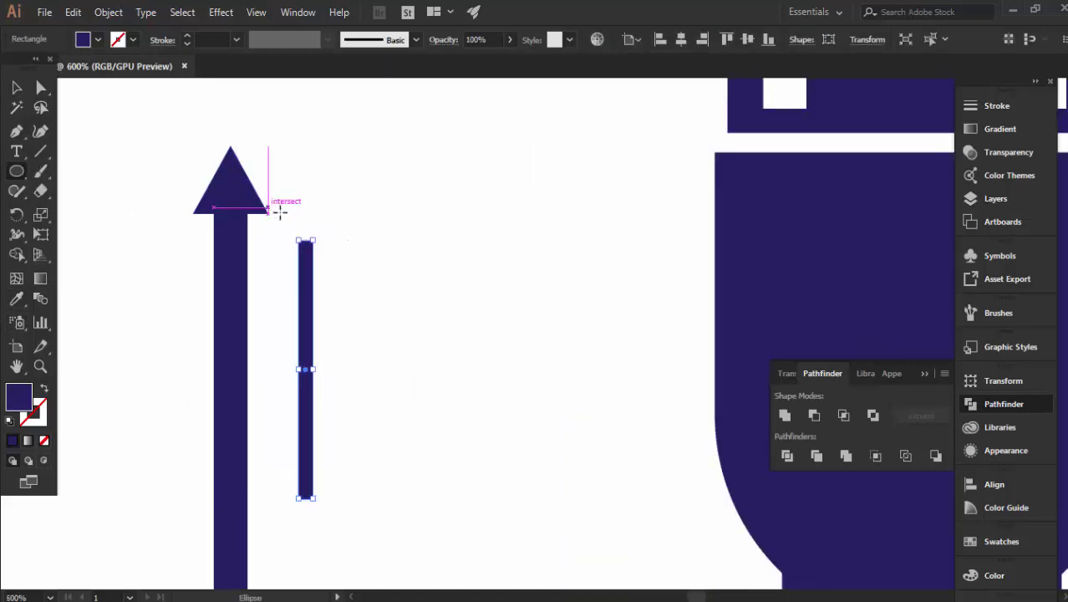
{"action": "mouse_move", "coordinate": [307, 236]}
{"action": "left_mouse_down"}
{"action": "mouse_move", "coordinate": [326, 252]}
{"action": "mouse_move", "coordinate": [406, 266]}
{"action": "left_mouse_up"}
{"action": "key", "text": "v"}
{"action": "left_click", "coordinate": [363, 241]}
- Align the circle horizontally centred over the thin bar
{"action": "scroll", "coordinate": [364, 245], "scroll_direction": "up", "scroll_amount": 1}
{"action": "left_click_drag", "start_coordinate": [355, 314], "coordinate": [356, 315]}
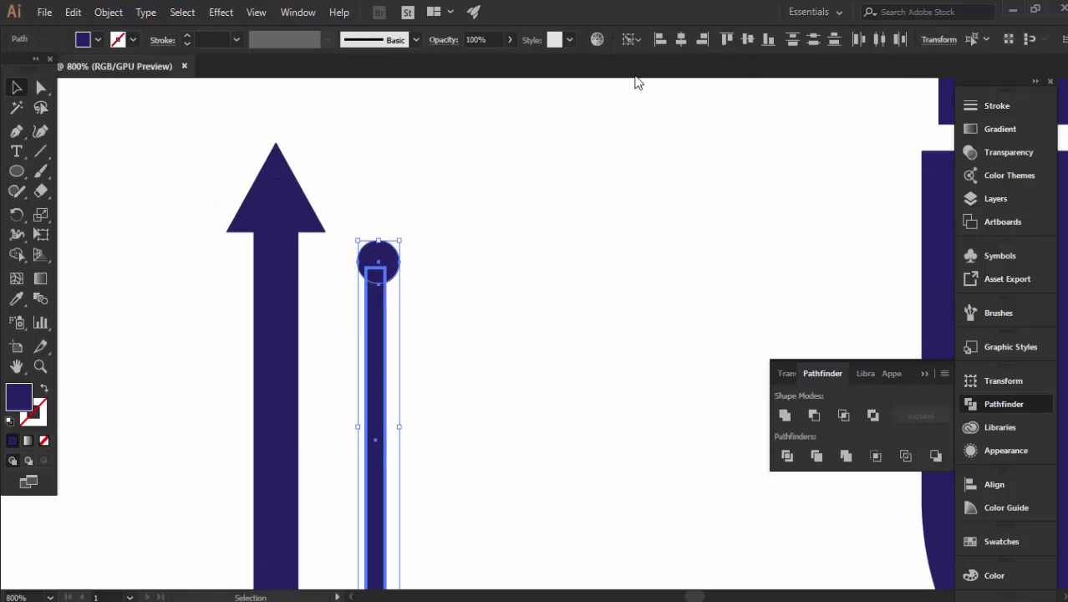
{"action": "left_click", "coordinate": [684, 41]}
{"action": "left_click", "coordinate": [504, 267]}
{"action": "scroll", "coordinate": [515, 260], "scroll_direction": "down", "scroll_amount": 2}
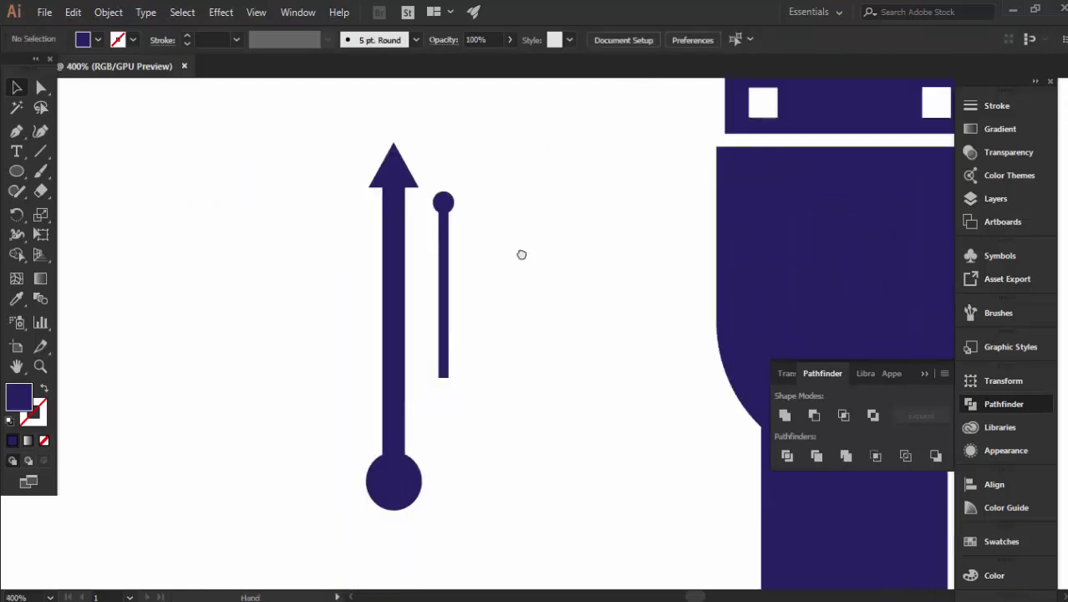
- Duplicate the thin bar, placing the copy to its right
{"action": "left_click", "coordinate": [17, 173]}
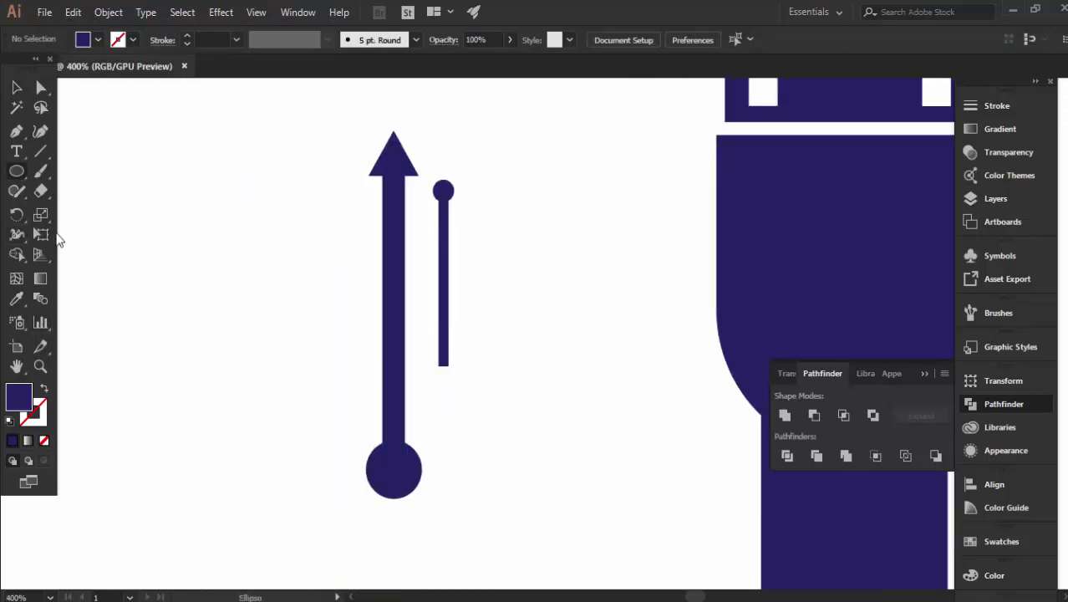
{"action": "scroll", "coordinate": [420, 376], "scroll_direction": "up", "scroll_amount": 2}
{"action": "left_click_drag", "start_coordinate": [529, 323], "coordinate": [509, 417]}
{"action": "key", "text": "ctrl+z"}
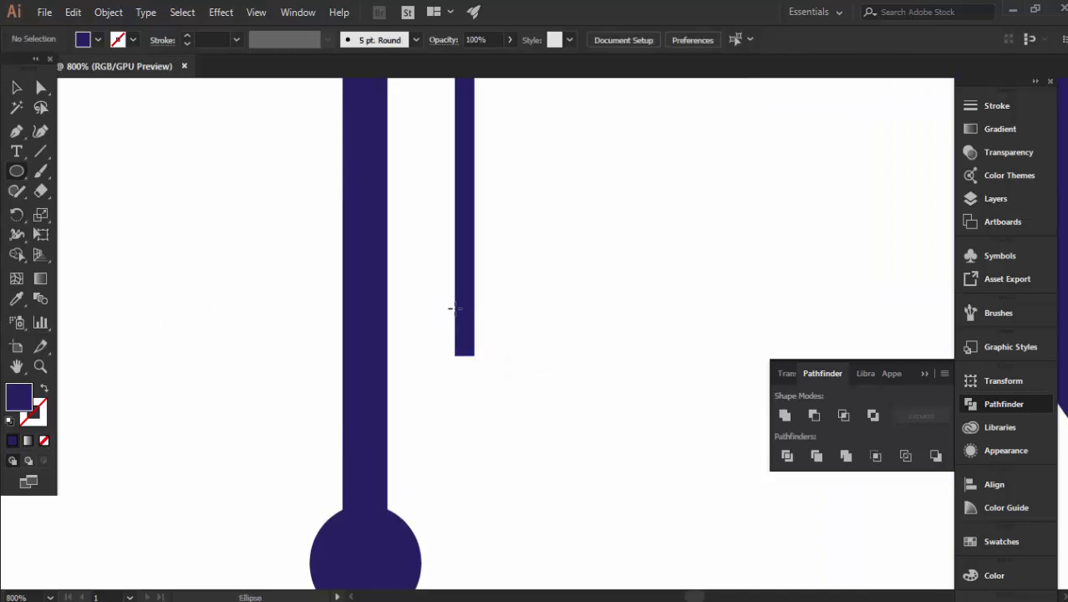
{"action": "key", "text": "v"}
{"action": "left_click", "coordinate": [468, 289]}
{"action": "mouse_move", "coordinate": [473, 310]}
{"action": "left_mouse_down"}
{"action": "mouse_move", "coordinate": [546, 360]}
{"action": "mouse_move", "coordinate": [497, 313]}
{"action": "mouse_move", "coordinate": [556, 311]}
{"action": "left_mouse_up"}
{"action": "scroll", "coordinate": [544, 350], "scroll_direction": "down", "scroll_amount": 2}
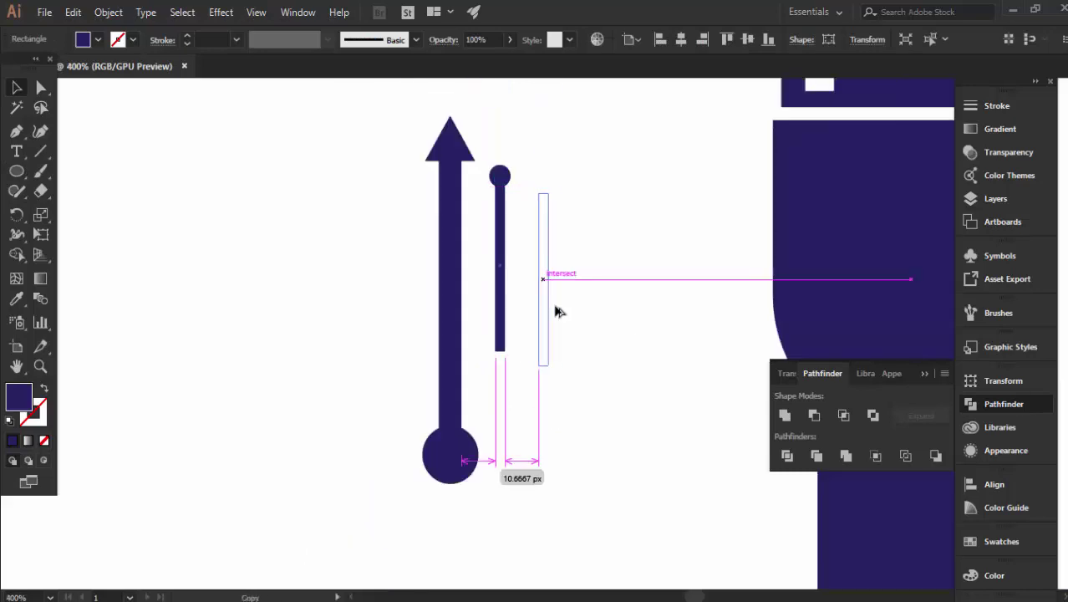
{"action": "scroll", "coordinate": [558, 191], "scroll_direction": "up", "scroll_amount": 2}
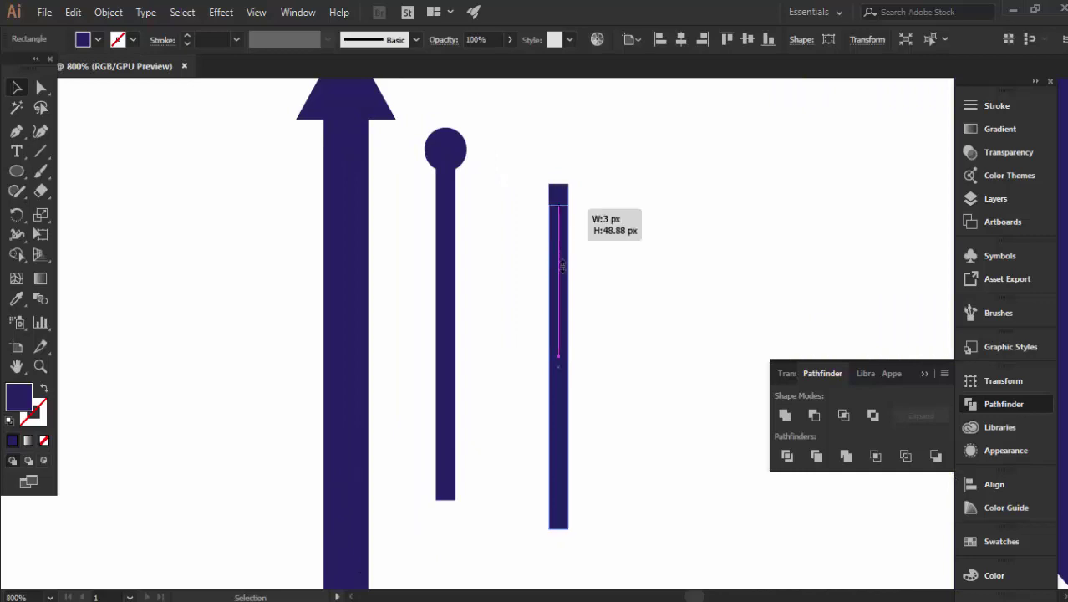
- Shorten the copied bar, move it beside the main stem and rotate it diagonally
{"action": "left_click_drag", "start_coordinate": [560, 182], "coordinate": [557, 363]}
{"action": "scroll", "coordinate": [584, 375], "scroll_direction": "down", "scroll_amount": 1}
{"action": "left_click_drag", "start_coordinate": [583, 255], "coordinate": [581, 219]}
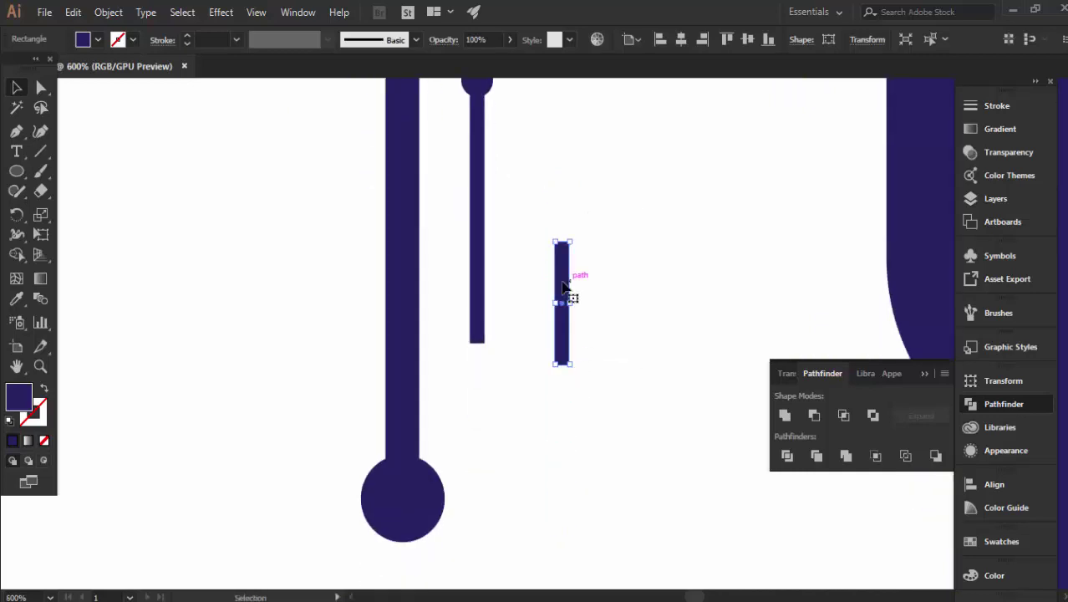
{"action": "left_click_drag", "start_coordinate": [561, 284], "coordinate": [444, 351]}
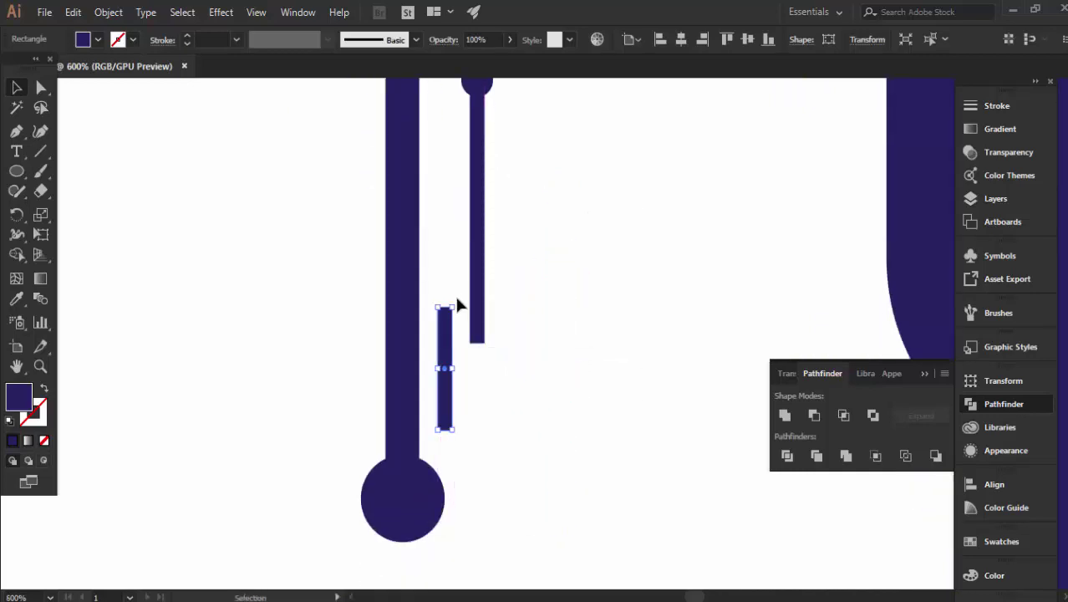
{"action": "mouse_move", "coordinate": [457, 305]}
{"action": "left_mouse_down"}
{"action": "mouse_move", "coordinate": [501, 330]}
{"action": "mouse_move", "coordinate": [459, 346]}
{"action": "left_mouse_up"}
- Snap the diagonal bar's corner flush to the bottom of the thin vertical bar
{"action": "left_click", "coordinate": [503, 347]}
{"action": "scroll", "coordinate": [503, 355], "scroll_direction": "up", "scroll_amount": 3}
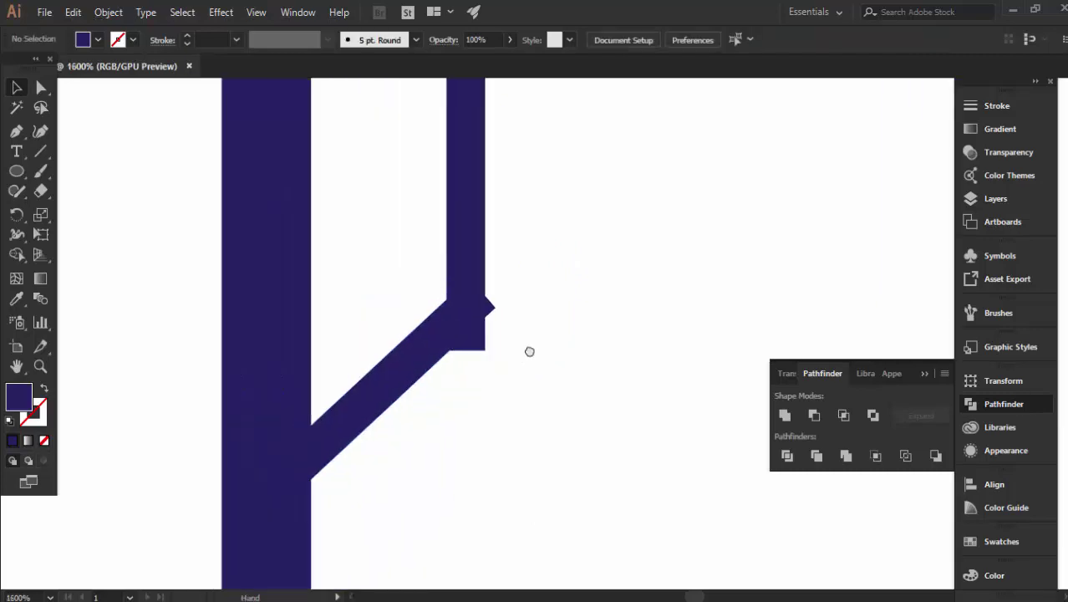
{"action": "left_click_drag", "start_coordinate": [573, 302], "coordinate": [637, 390]}
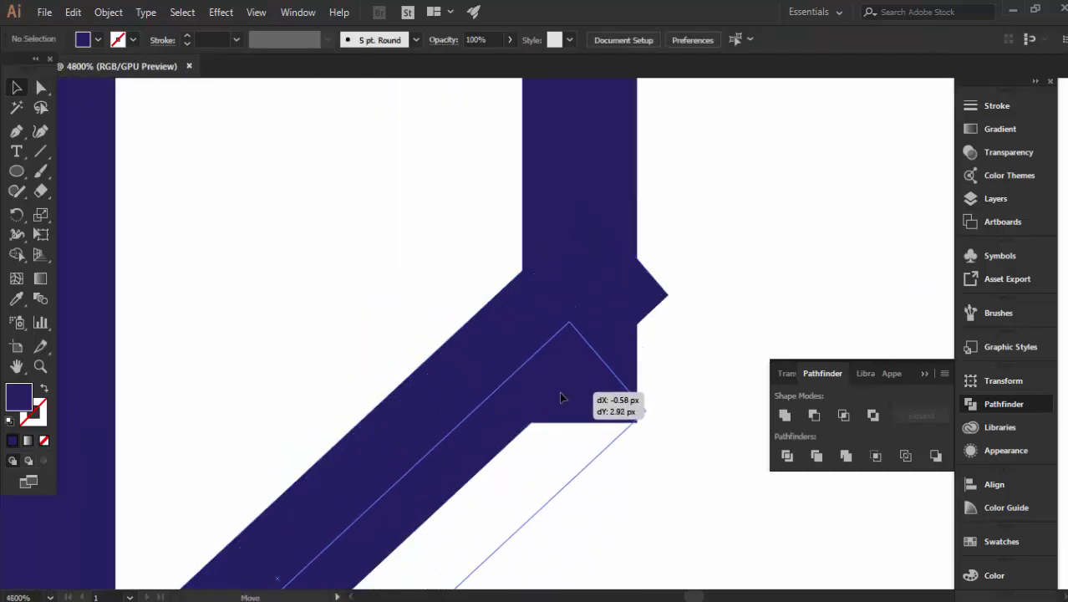
{"action": "left_click", "coordinate": [642, 389]}
{"action": "scroll", "coordinate": [644, 375], "scroll_direction": "down", "scroll_amount": 2}
{"action": "scroll", "coordinate": [649, 459], "scroll_direction": "down", "scroll_amount": 3}
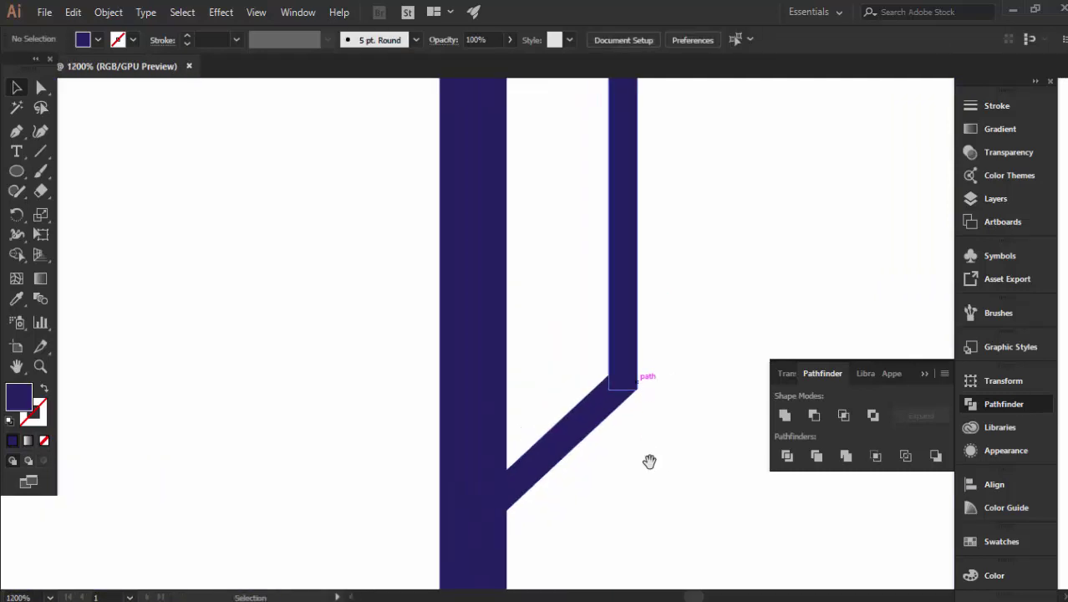
{"action": "scroll", "coordinate": [567, 422], "scroll_direction": "down", "scroll_amount": 2}
{"action": "scroll", "coordinate": [561, 402], "scroll_direction": "down", "scroll_amount": 1}
- Lower the thin bar's top edge and move the circle about 2.29 px down to cap it
{"action": "scroll", "coordinate": [648, 314], "scroll_direction": "down", "scroll_amount": 3}
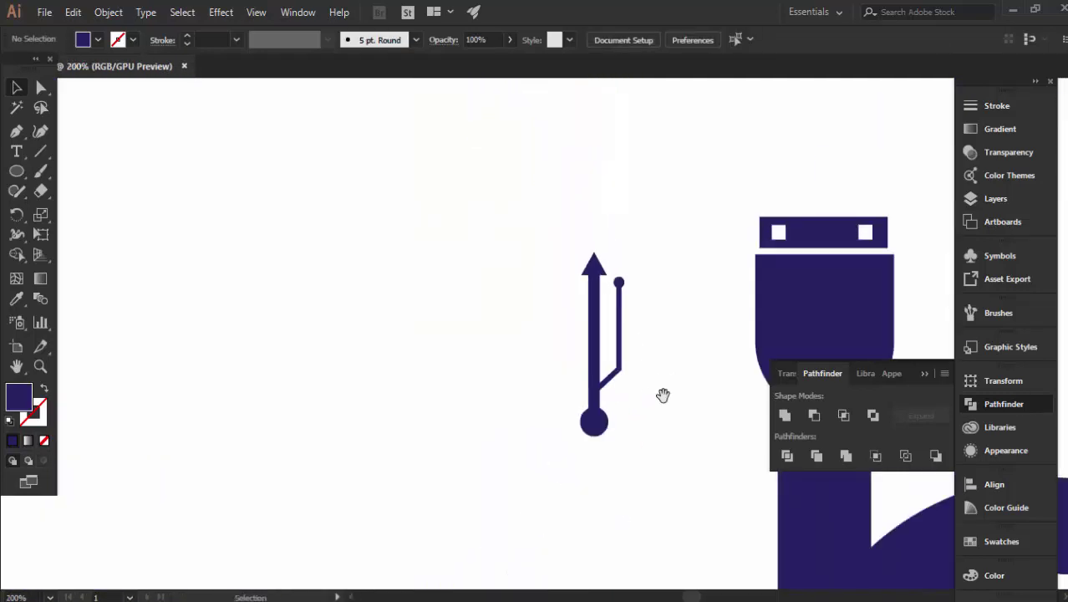
{"action": "scroll", "coordinate": [573, 437], "scroll_direction": "up", "scroll_amount": 2}
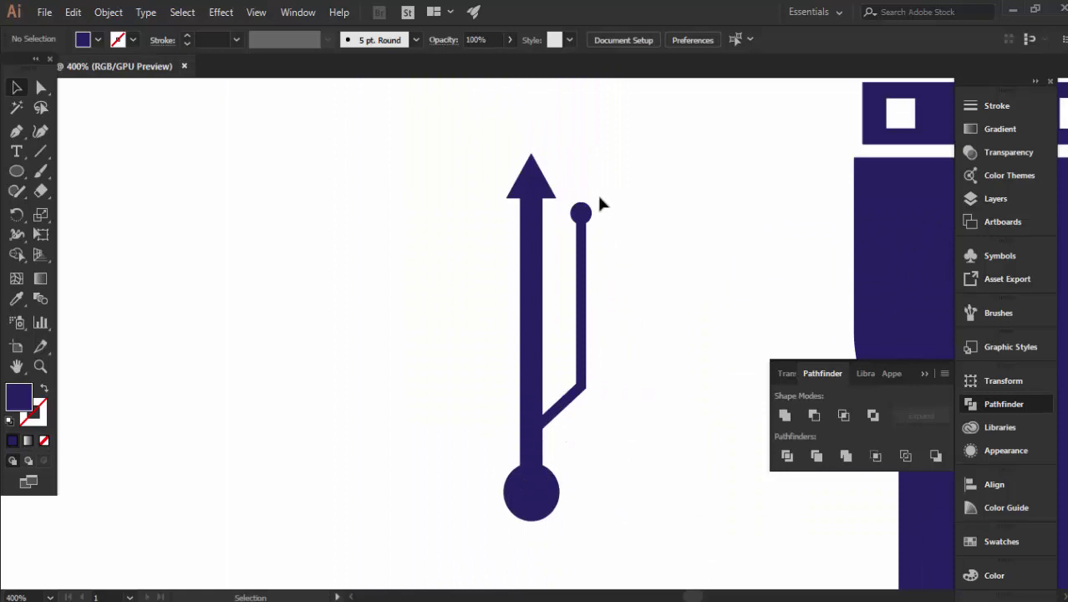
{"action": "scroll", "coordinate": [603, 215], "scroll_direction": "up", "scroll_amount": 2}
{"action": "left_click", "coordinate": [561, 186]}
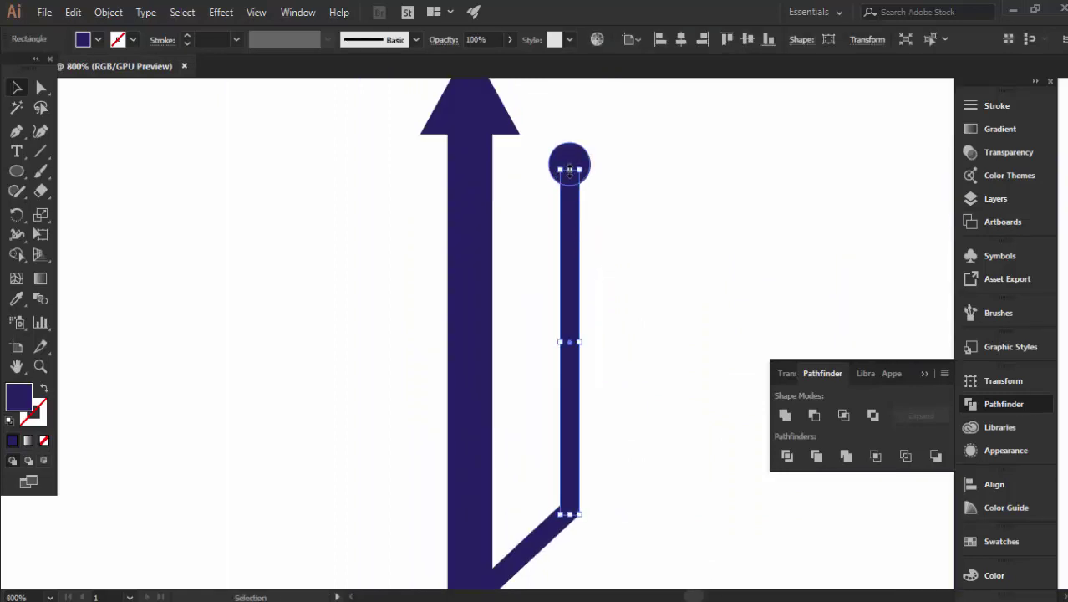
{"action": "left_click_drag", "start_coordinate": [570, 171], "coordinate": [570, 202]}
{"action": "left_click", "coordinate": [608, 185]}
{"action": "left_click_drag", "start_coordinate": [570, 161], "coordinate": [569, 191]}
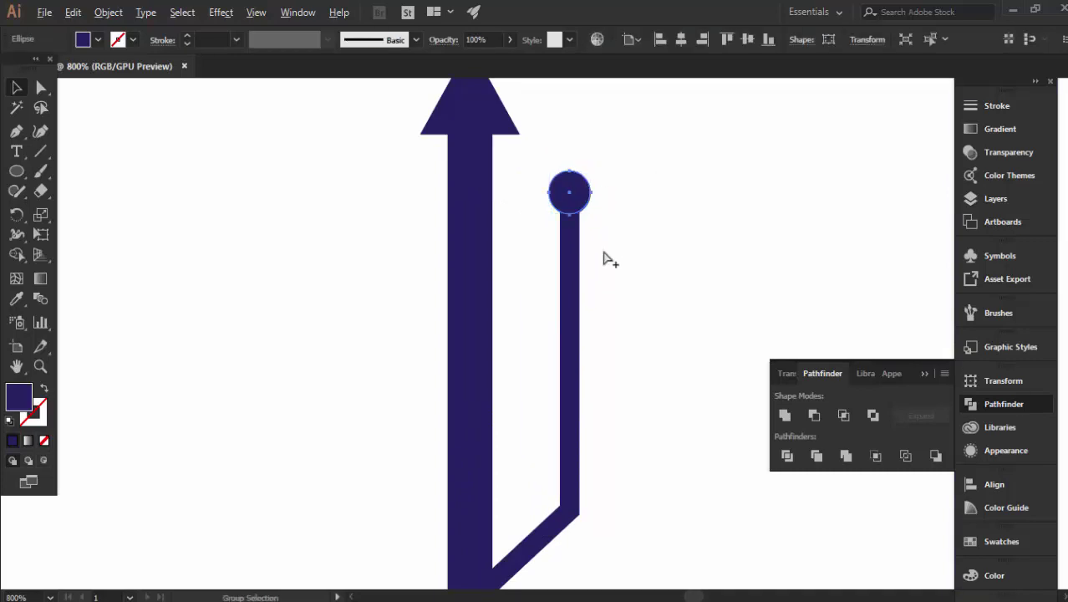
{"action": "scroll", "coordinate": [604, 255], "scroll_direction": "down", "scroll_amount": 2}
{"action": "scroll", "coordinate": [636, 376], "scroll_direction": "down", "scroll_amount": 1}
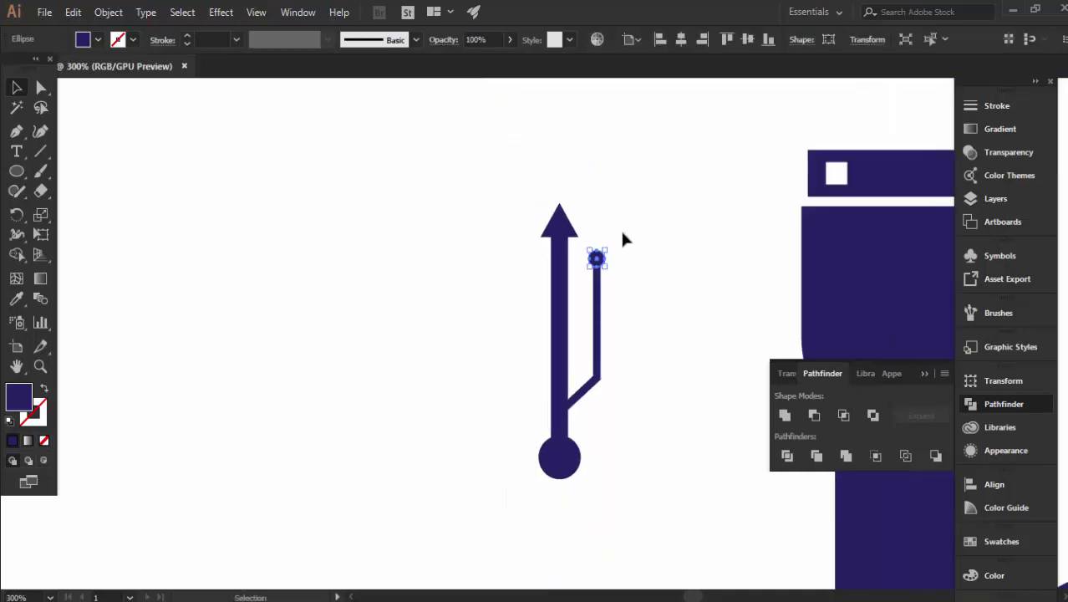
{"action": "left_click", "coordinate": [587, 405]}
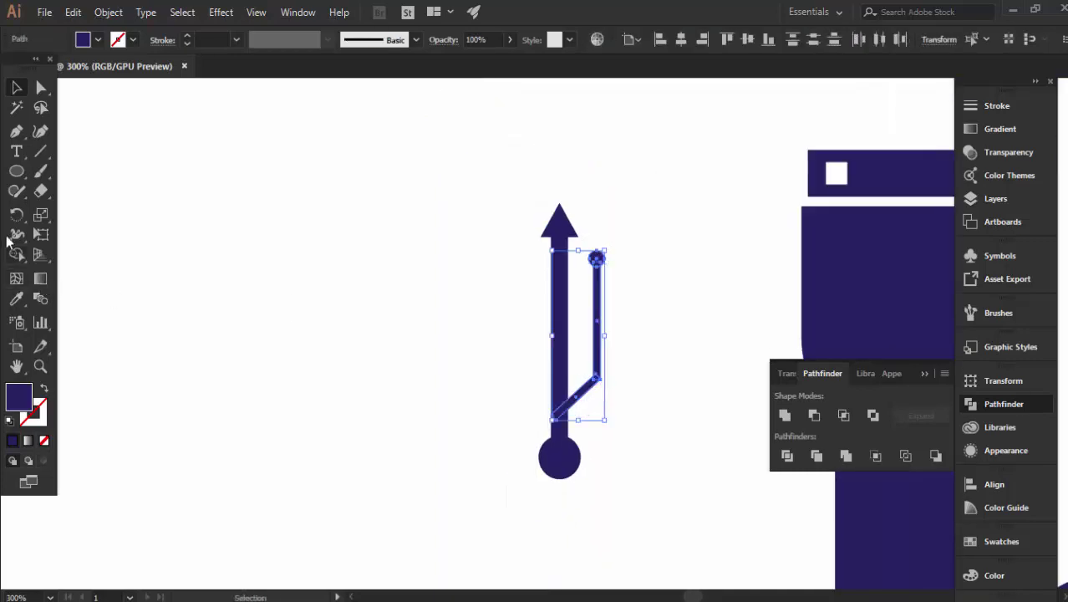
{"action": "left_click_drag", "start_coordinate": [24, 215], "coordinate": [63, 233]}
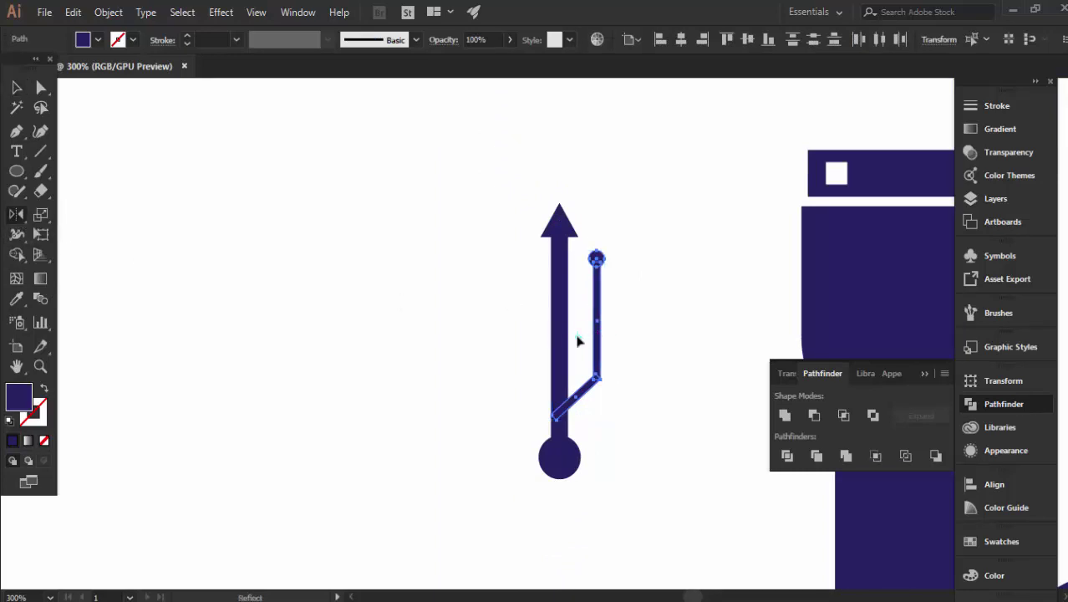
- Make a vertically reflected copy of the right branch and move it left of the stem
{"action": "double_click", "coordinate": [16, 214]}
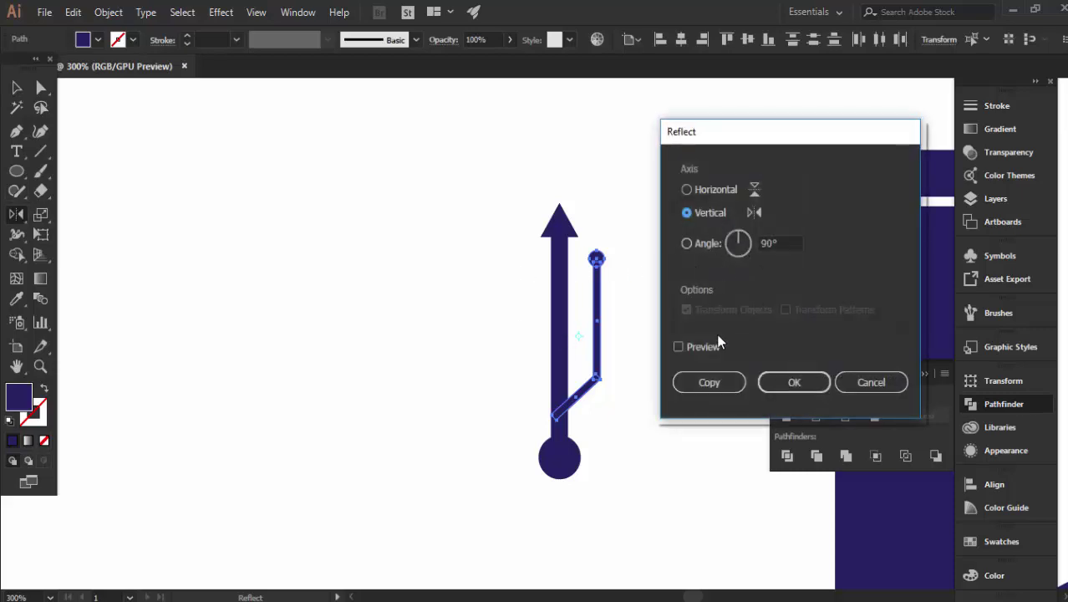
{"action": "left_click", "coordinate": [678, 348]}
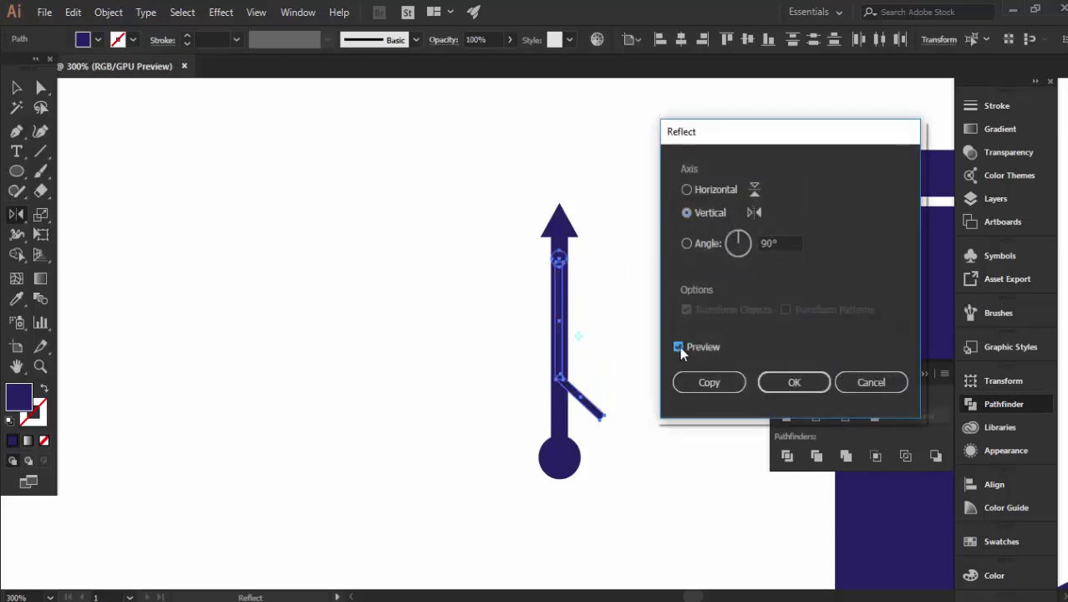
{"action": "left_click", "coordinate": [717, 383]}
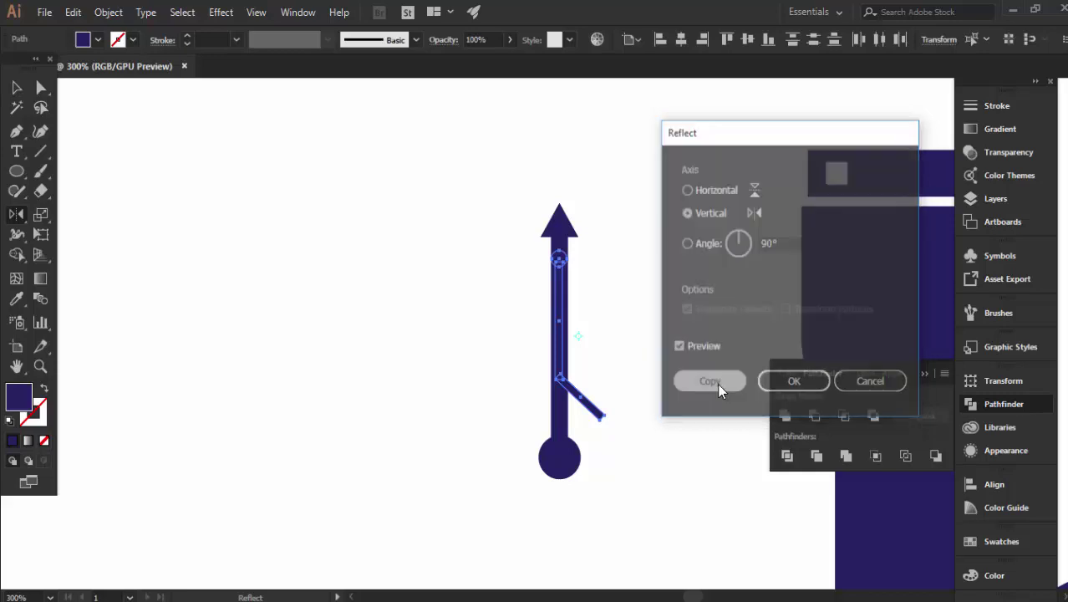
{"action": "key", "text": "v"}
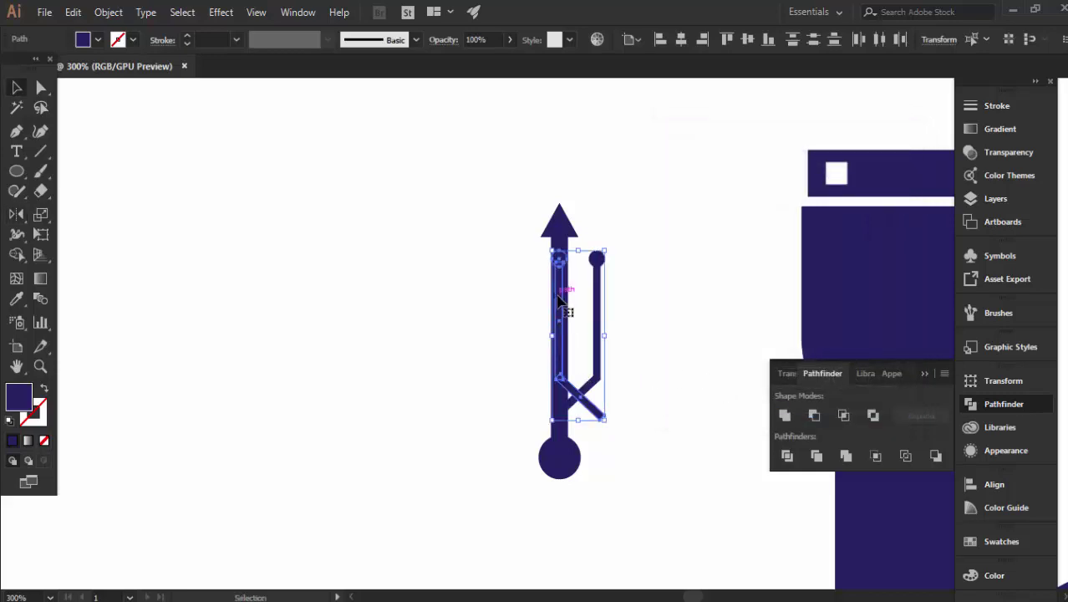
{"action": "left_click_drag", "start_coordinate": [558, 296], "coordinate": [521, 304]}
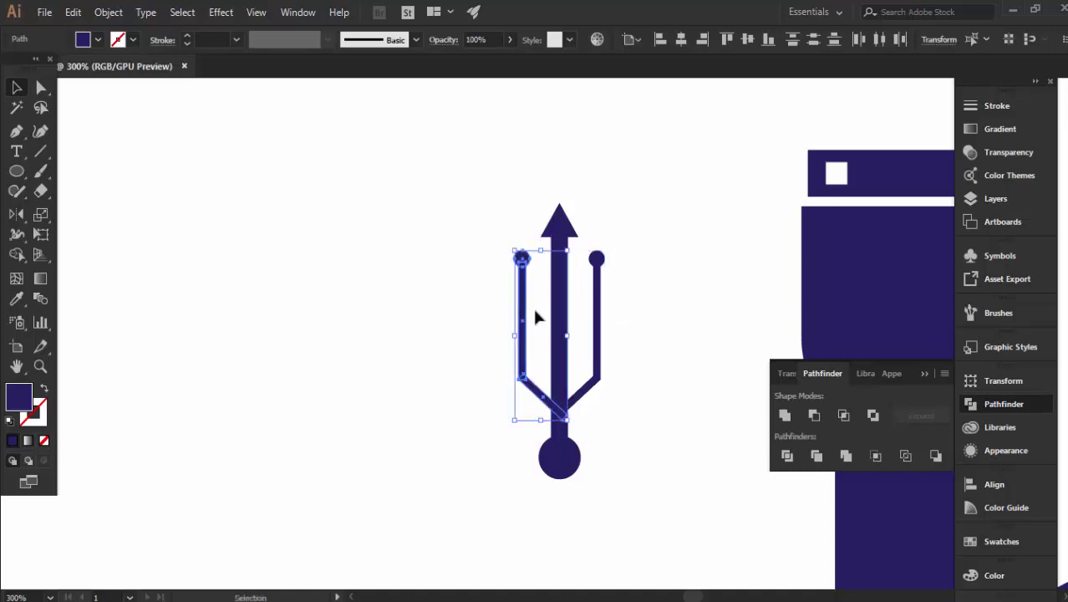
{"action": "left_click", "coordinate": [535, 317]}
{"action": "scroll", "coordinate": [253, 370], "scroll_direction": "up", "scroll_amount": 1}
{"action": "scroll", "coordinate": [279, 377], "scroll_direction": "up", "scroll_amount": 1}
- Reposition the left branch against the stem and fit the small diagonal piece onto it
{"action": "left_click_drag", "start_coordinate": [279, 377], "coordinate": [120, 344]}
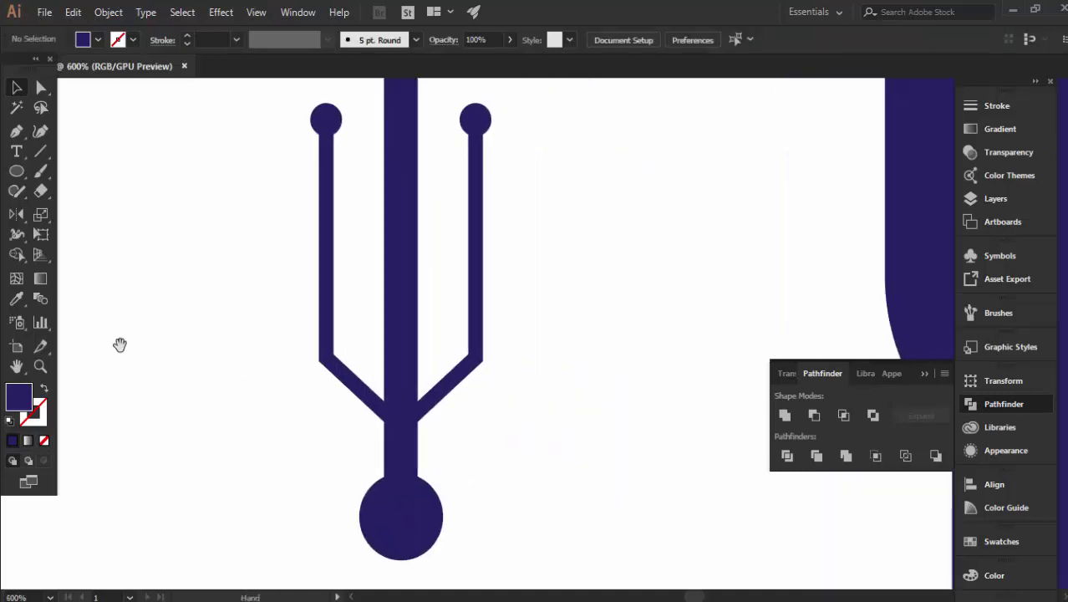
{"action": "left_click_drag", "start_coordinate": [343, 393], "coordinate": [360, 432]}
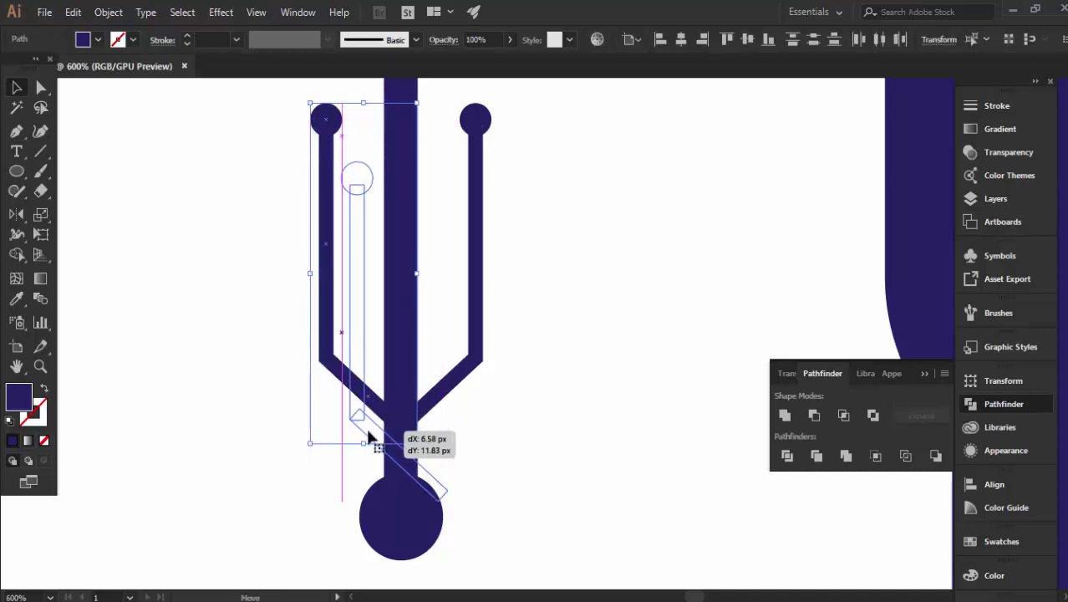
{"action": "left_click_drag", "start_coordinate": [363, 432], "coordinate": [360, 431]}
{"action": "left_click", "coordinate": [527, 510]}
{"action": "scroll", "coordinate": [429, 475], "scroll_direction": "up", "scroll_amount": 1}
{"action": "left_click_drag", "start_coordinate": [453, 485], "coordinate": [421, 439]}
{"action": "left_click", "coordinate": [484, 429]}
{"action": "scroll", "coordinate": [534, 558], "scroll_direction": "down", "scroll_amount": 2}
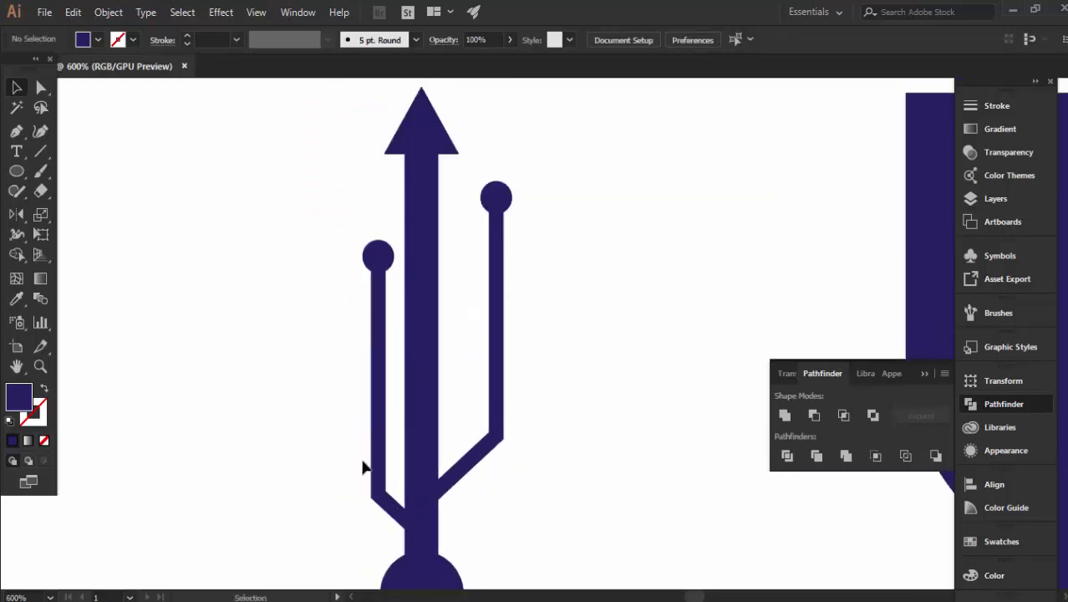
- Fine-tune the left diagonal segment's position at the branch joint
{"action": "left_click_drag", "start_coordinate": [371, 331], "coordinate": [356, 320]}
{"action": "left_click", "coordinate": [287, 330]}
{"action": "scroll", "coordinate": [289, 343], "scroll_direction": "down", "scroll_amount": 2}
{"action": "mouse_move", "coordinate": [289, 346]}
{"action": "left_mouse_down"}
{"action": "mouse_move", "coordinate": [249, 312]}
{"action": "mouse_move", "coordinate": [221, 254]}
{"action": "left_mouse_up"}
{"action": "scroll", "coordinate": [251, 336], "scroll_direction": "up", "scroll_amount": 3}
{"action": "left_click_drag", "start_coordinate": [387, 308], "coordinate": [362, 303]}
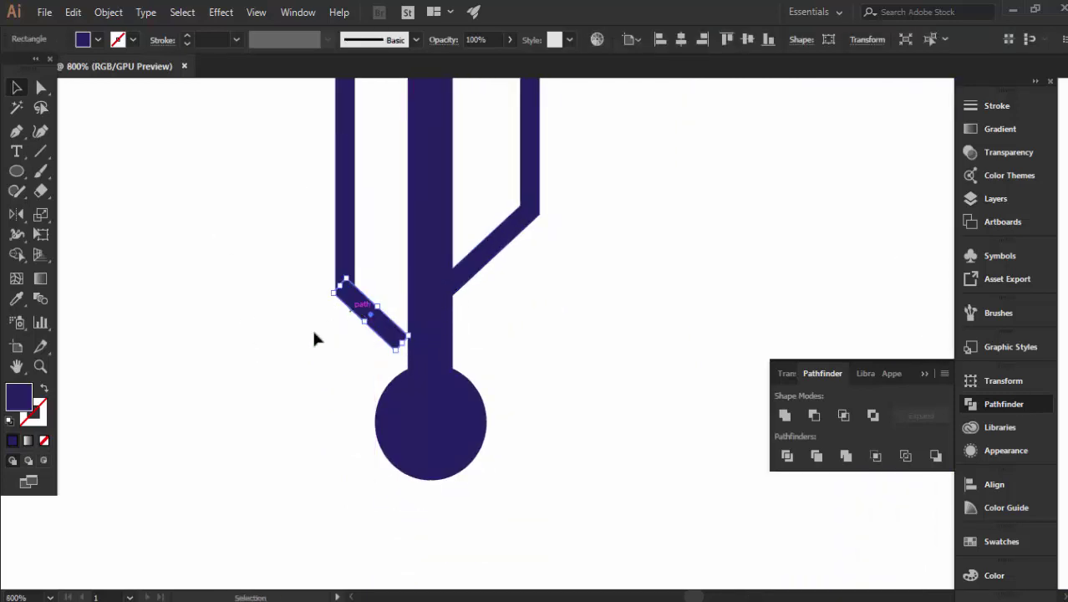
{"action": "left_click", "coordinate": [315, 337]}
{"action": "scroll", "coordinate": [313, 351], "scroll_direction": "up", "scroll_amount": 1}
{"action": "left_click_drag", "start_coordinate": [313, 357], "coordinate": [225, 422]}
{"action": "scroll", "coordinate": [269, 334], "scroll_direction": "up", "scroll_amount": 2}
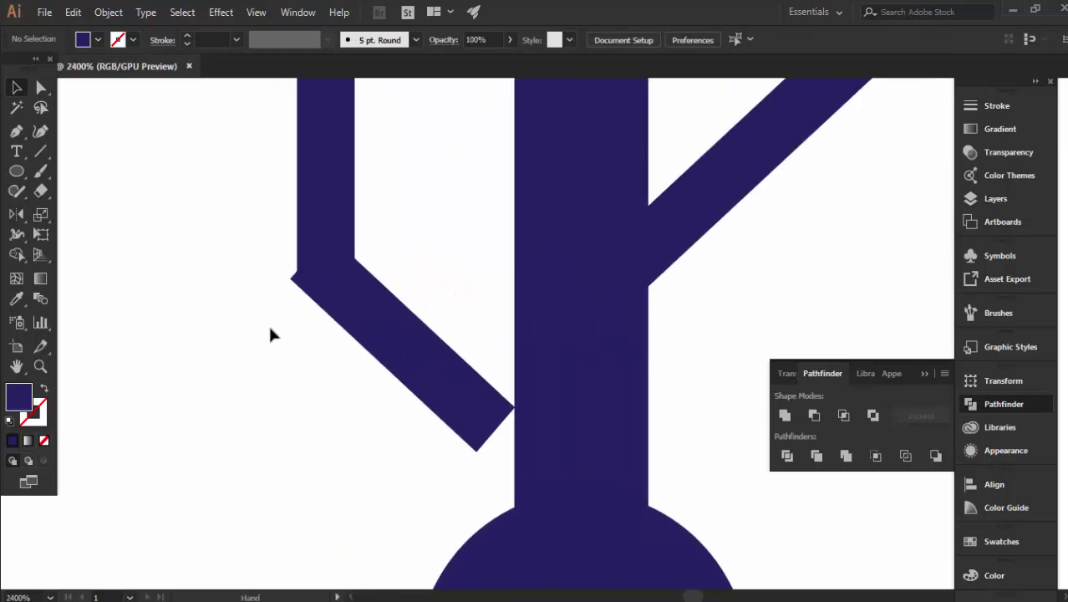
{"action": "left_click", "coordinate": [372, 314]}
{"action": "scroll", "coordinate": [270, 377], "scroll_direction": "up", "scroll_amount": 2}
{"action": "left_click_drag", "start_coordinate": [299, 338], "coordinate": [313, 336]}
{"action": "scroll", "coordinate": [242, 345], "scroll_direction": "up", "scroll_amount": 1}
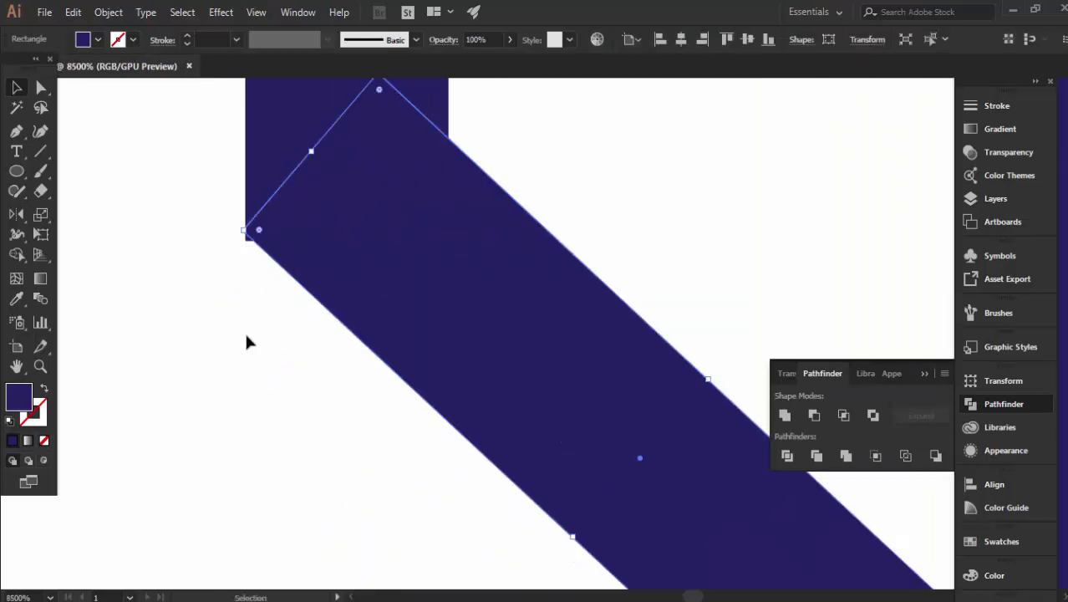
- Reshape the diagonal's end point and extend its lower end into the central stem
{"action": "key", "text": "a"}
{"action": "left_click_drag", "start_coordinate": [248, 238], "coordinate": [249, 244]}
{"action": "left_click", "coordinate": [203, 246]}
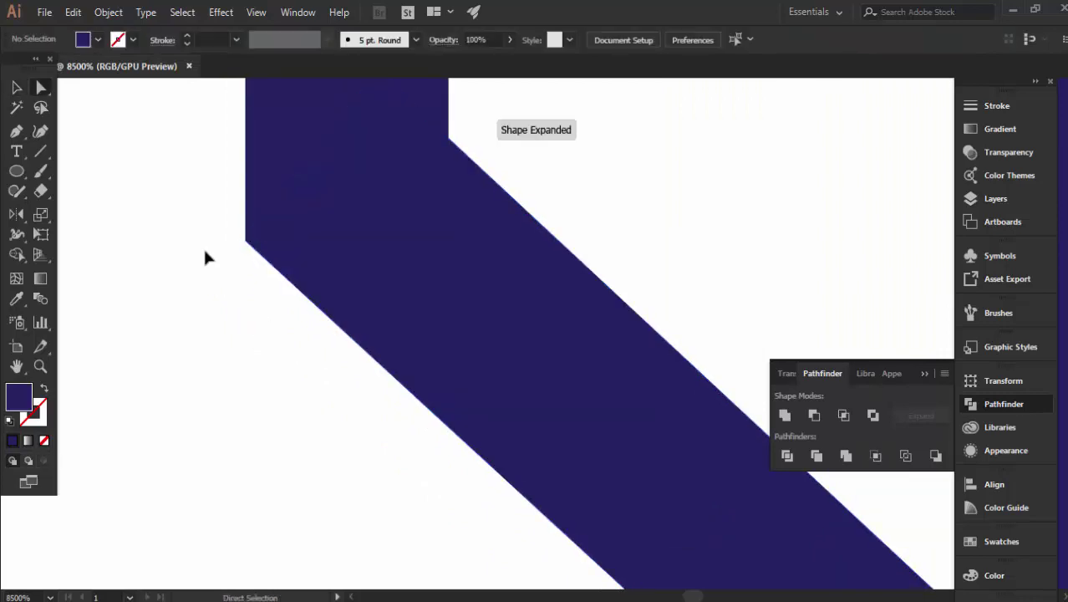
{"action": "scroll", "coordinate": [203, 251], "scroll_direction": "down", "scroll_amount": 5}
{"action": "scroll", "coordinate": [202, 263], "scroll_direction": "down", "scroll_amount": 1}
{"action": "left_click", "coordinate": [281, 293]}
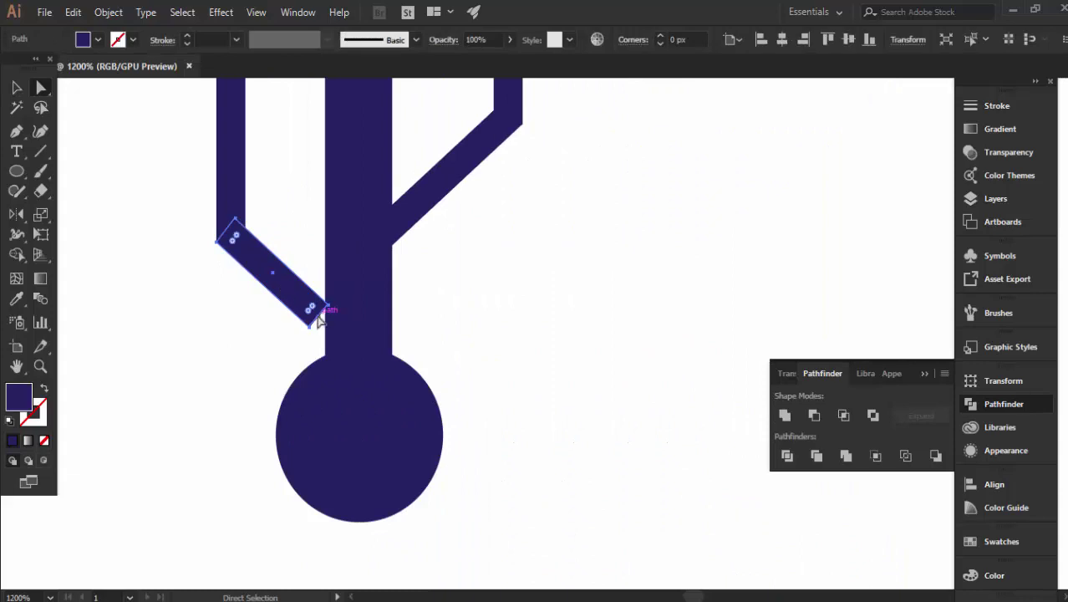
{"action": "left_click_drag", "start_coordinate": [316, 319], "coordinate": [340, 345]}
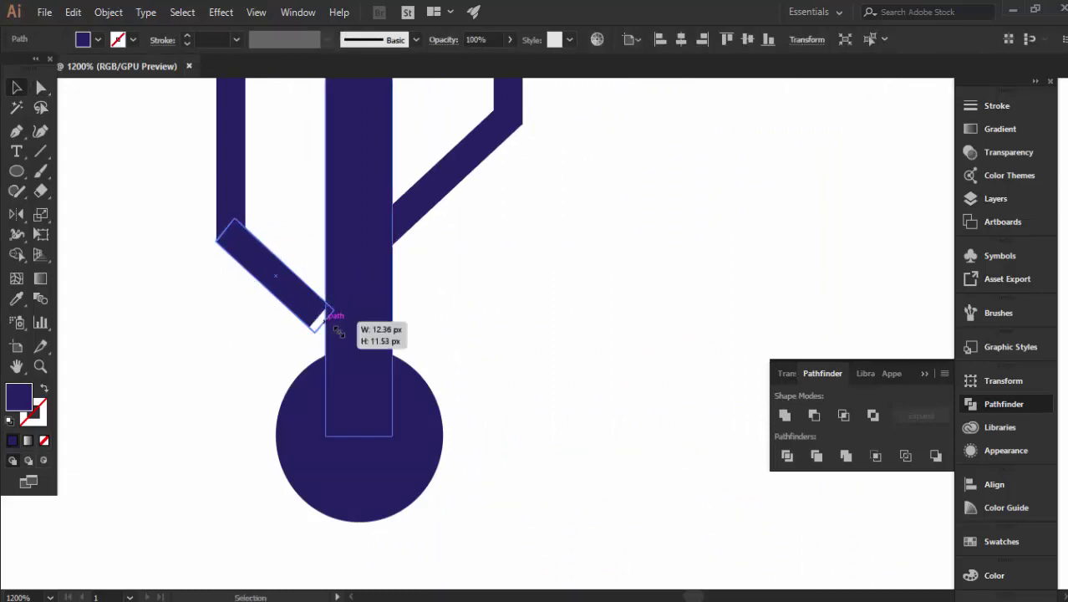
{"action": "key", "text": "v"}
{"action": "left_click", "coordinate": [182, 395]}
{"action": "scroll", "coordinate": [182, 394], "scroll_direction": "down", "scroll_amount": 2}
- Select all parts of the USB trident and Unite them into one shape
{"action": "scroll", "coordinate": [175, 385], "scroll_direction": "down", "scroll_amount": 1}
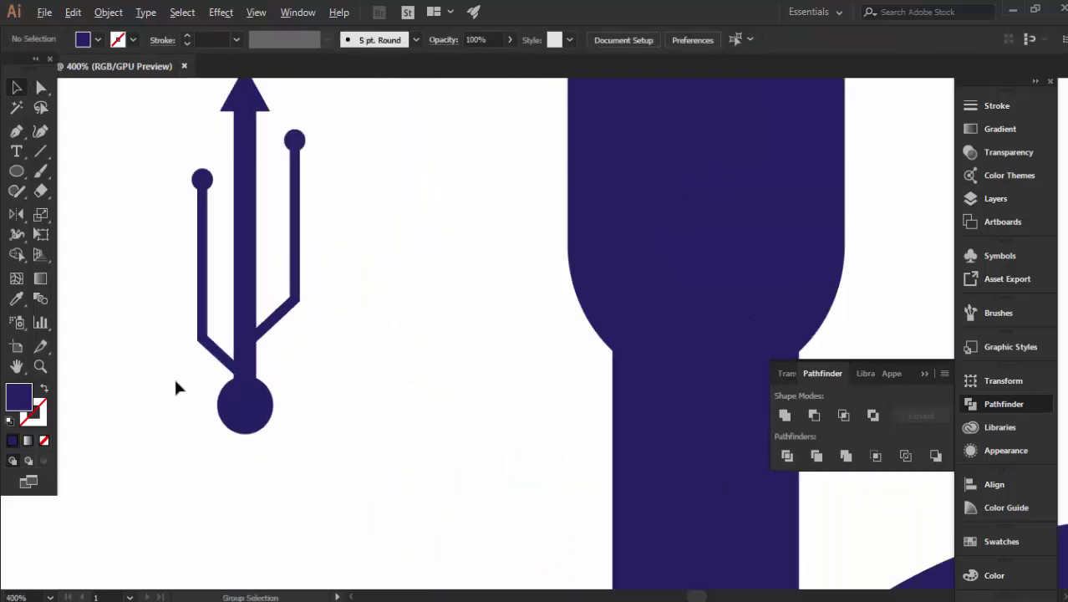
{"action": "left_click_drag", "start_coordinate": [174, 376], "coordinate": [213, 373]}
{"action": "scroll", "coordinate": [246, 456], "scroll_direction": "down", "scroll_amount": 1}
{"action": "scroll", "coordinate": [239, 456], "scroll_direction": "down", "scroll_amount": 1}
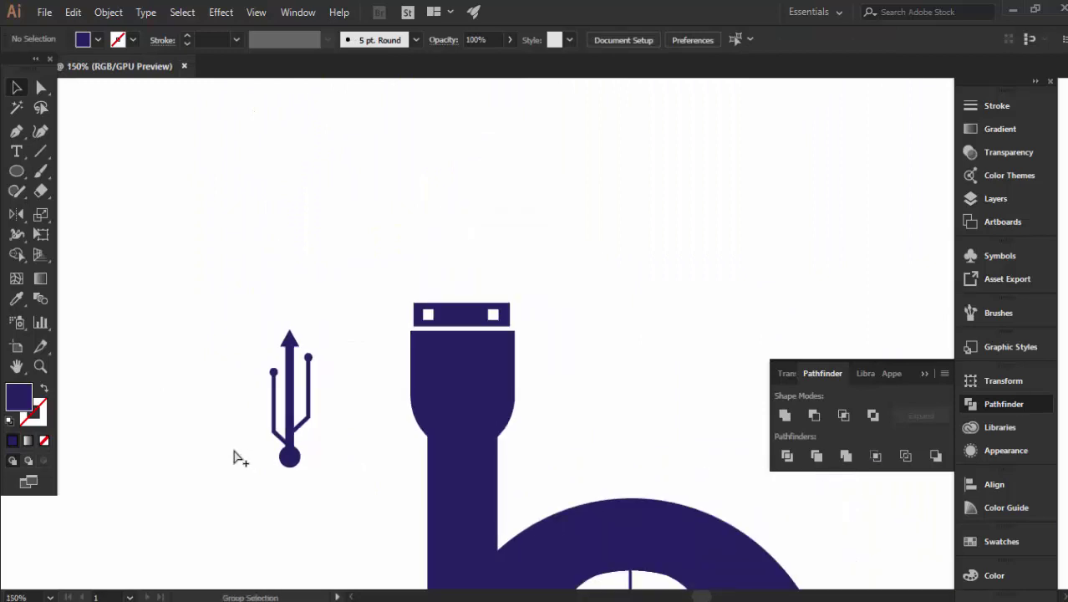
{"action": "scroll", "coordinate": [238, 454], "scroll_direction": "up", "scroll_amount": 3}
{"action": "scroll", "coordinate": [200, 251], "scroll_direction": "down", "scroll_amount": 2}
{"action": "scroll", "coordinate": [209, 203], "scroll_direction": "up", "scroll_amount": 1}
{"action": "scroll", "coordinate": [216, 166], "scroll_direction": "up", "scroll_amount": 1}
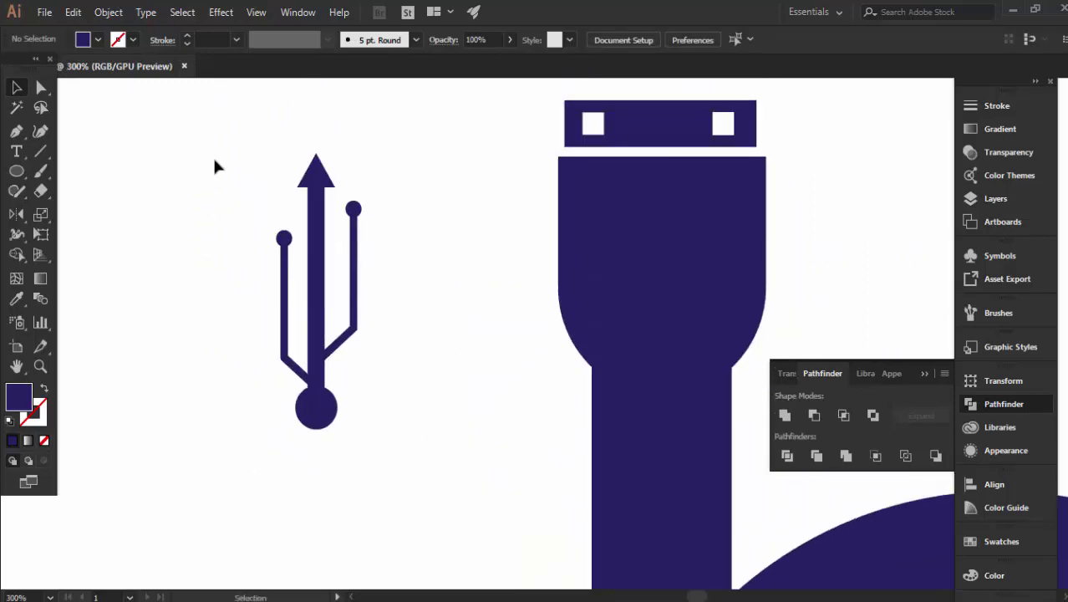
{"action": "left_click_drag", "start_coordinate": [366, 435], "coordinate": [363, 432]}
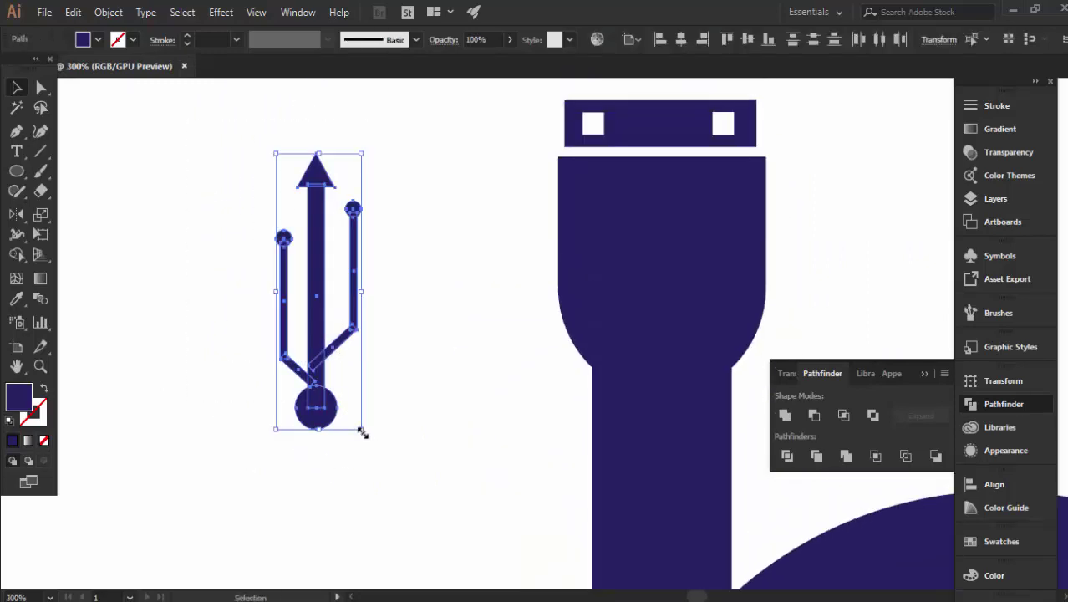
{"action": "left_click", "coordinate": [783, 417]}
{"action": "left_click", "coordinate": [530, 349]}
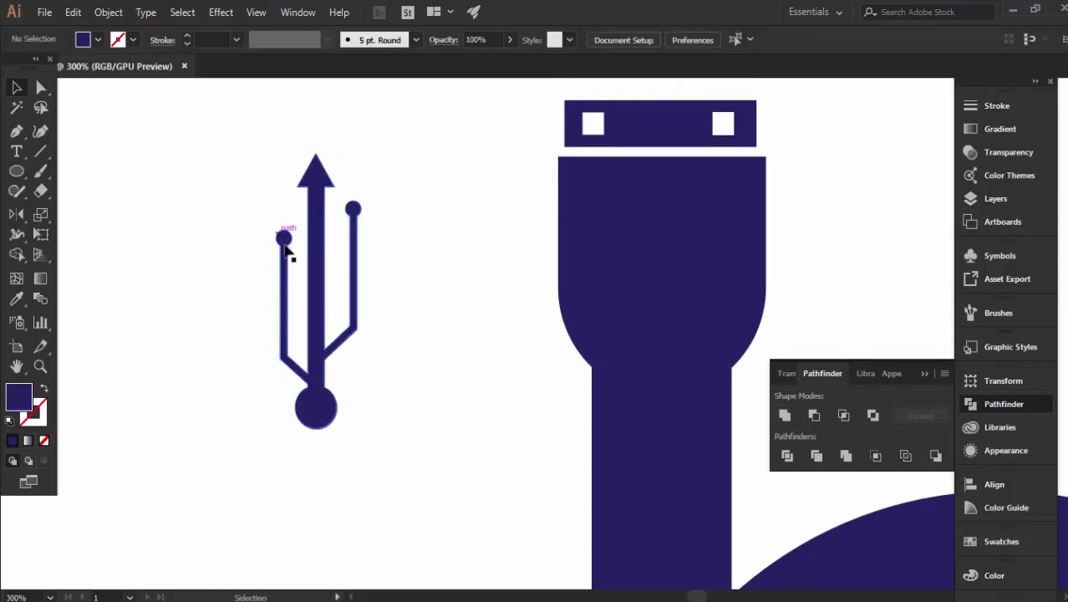
- Move the merged trident onto the navy plug head and reselect it
{"action": "left_click_drag", "start_coordinate": [285, 250], "coordinate": [647, 265]}
{"action": "left_click", "coordinate": [794, 224]}
{"action": "scroll", "coordinate": [791, 225], "scroll_direction": "down", "scroll_amount": 2}
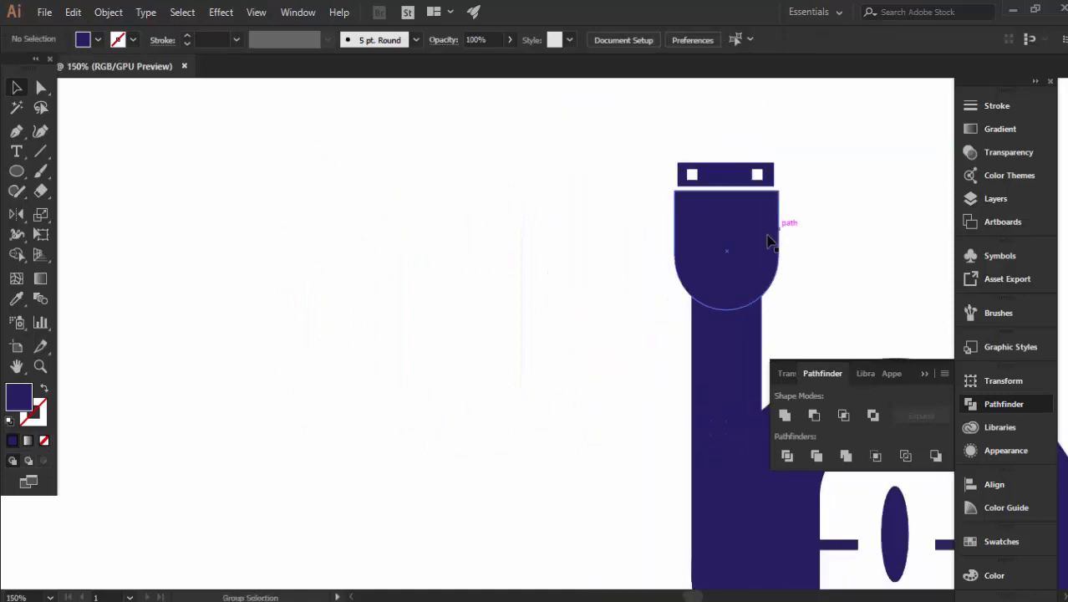
{"action": "left_click", "coordinate": [725, 239]}
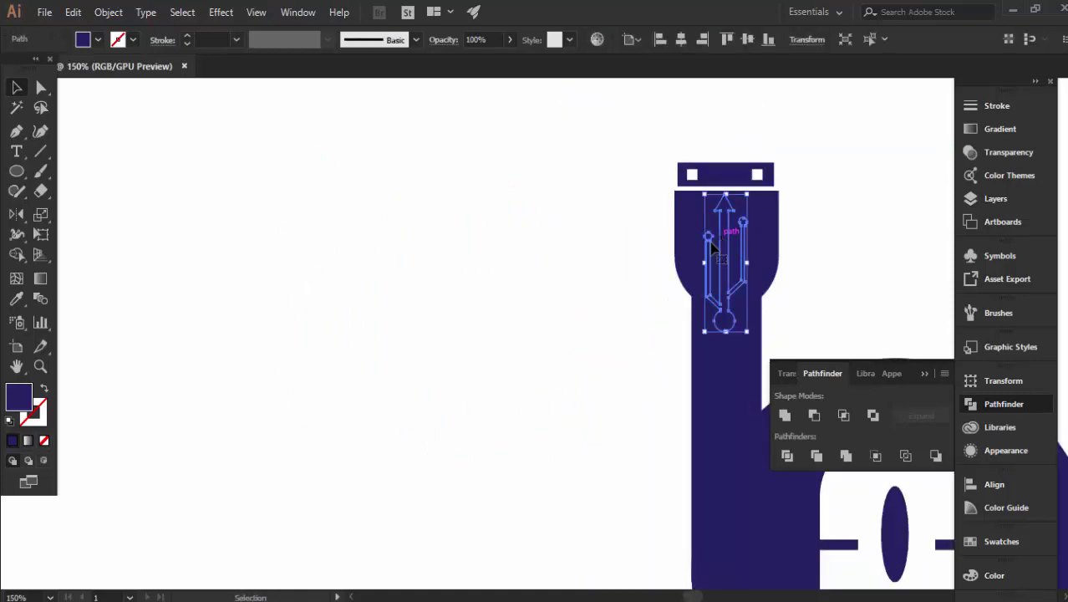
- Fill the USB trident with dark red #602234
{"action": "double_click", "coordinate": [19, 404]}
{"action": "left_click", "coordinate": [725, 146]}
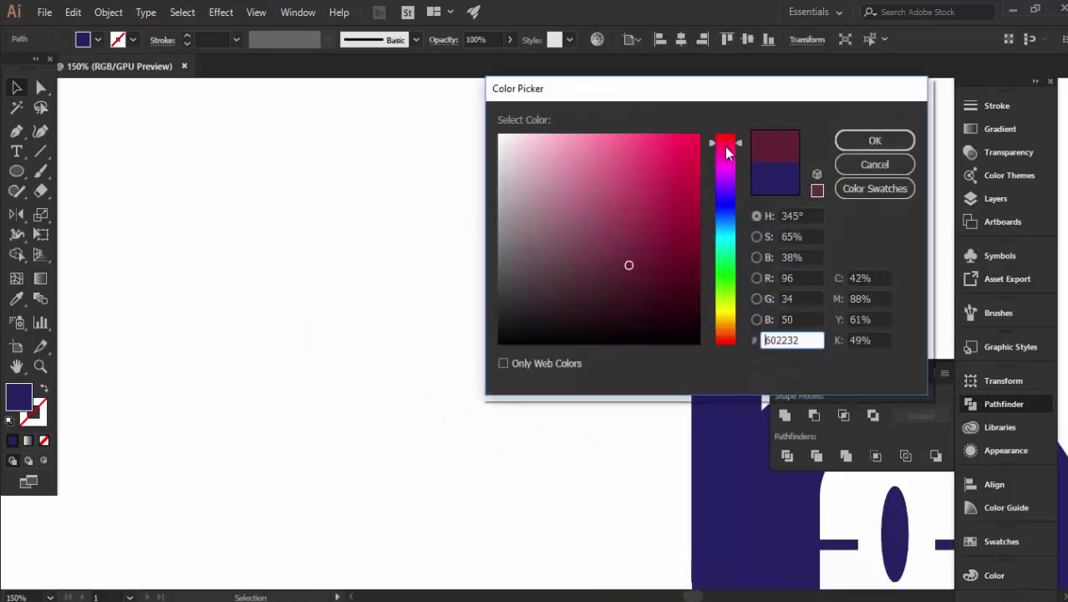
{"action": "left_click", "coordinate": [874, 140]}
{"action": "left_click", "coordinate": [368, 342]}
- Scale the USB trident down about its centre and nudge it slightly upward
{"action": "scroll", "coordinate": [368, 342], "scroll_direction": "down", "scroll_amount": 2}
{"action": "scroll", "coordinate": [320, 335], "scroll_direction": "up", "scroll_amount": 3}
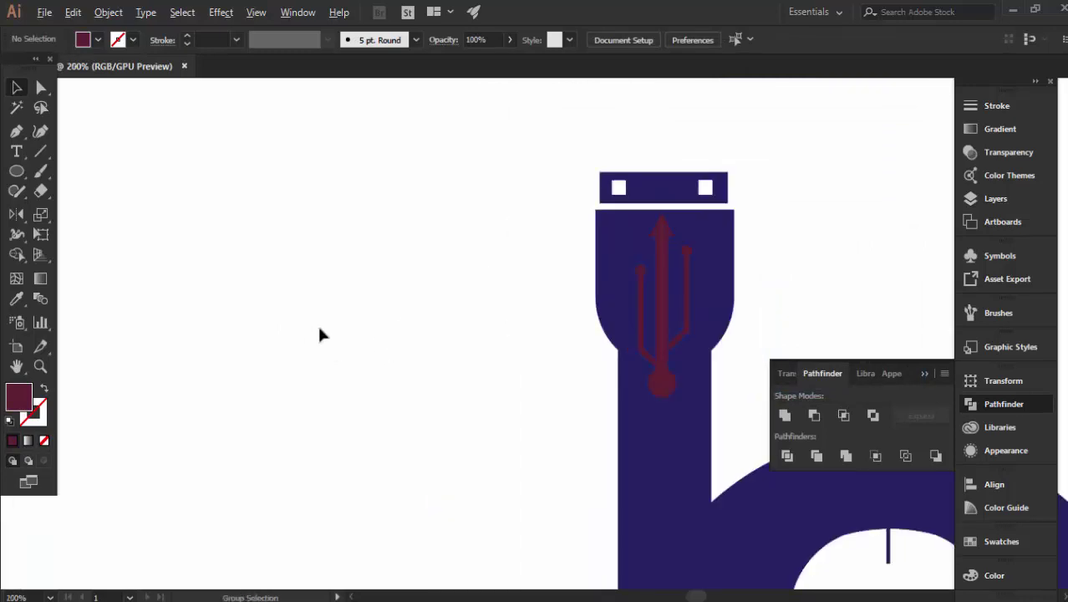
{"action": "scroll", "coordinate": [320, 335], "scroll_direction": "right", "scroll_amount": 3}
{"action": "scroll", "coordinate": [129, 358], "scroll_direction": "up", "scroll_amount": 2, "text": "alt"}
{"action": "left_click", "coordinate": [516, 219]}
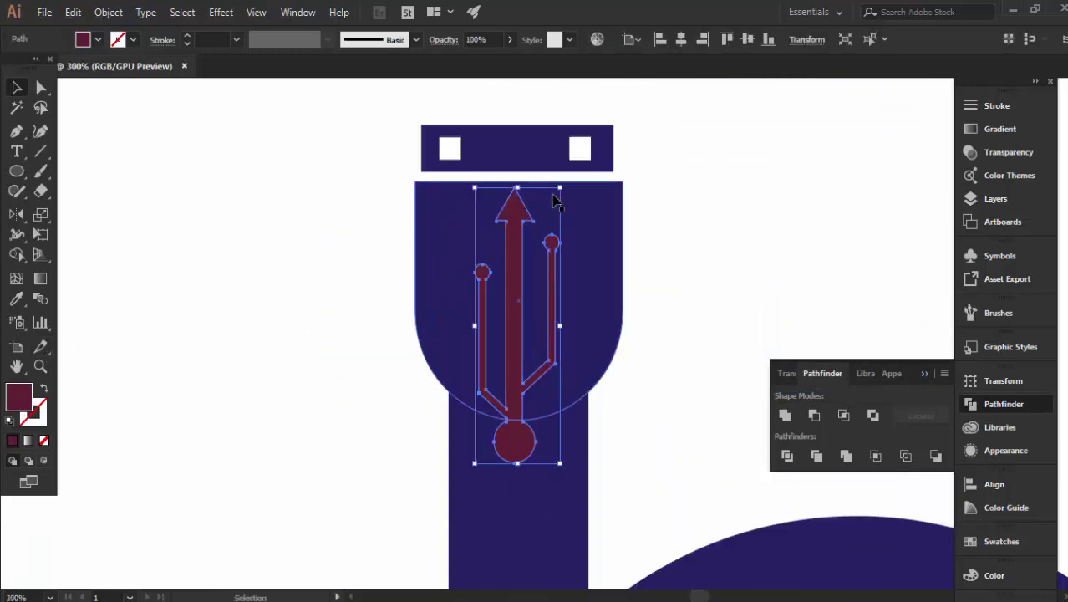
{"action": "left_click_drag", "start_coordinate": [560, 188], "coordinate": [547, 232]}
{"action": "mouse_move", "coordinate": [514, 318]}
{"action": "left_mouse_down"}
{"action": "mouse_move", "coordinate": [514, 282]}
{"action": "mouse_move", "coordinate": [514, 295]}
{"action": "left_mouse_up"}
{"action": "left_click", "coordinate": [251, 290]}
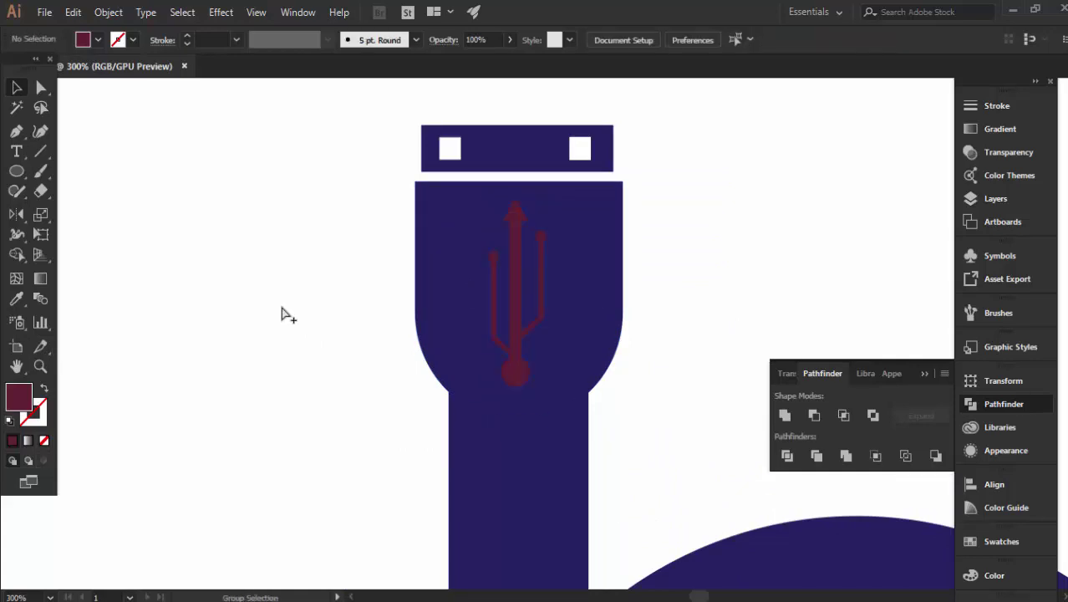
- Widen the USB trident slightly, then select it together with the plug shape
{"action": "left_click_drag", "start_coordinate": [303, 370], "coordinate": [274, 387]}
{"action": "scroll", "coordinate": [274, 387], "scroll_direction": "up", "scroll_amount": 1}
{"action": "scroll", "coordinate": [268, 397], "scroll_direction": "down", "scroll_amount": 1}
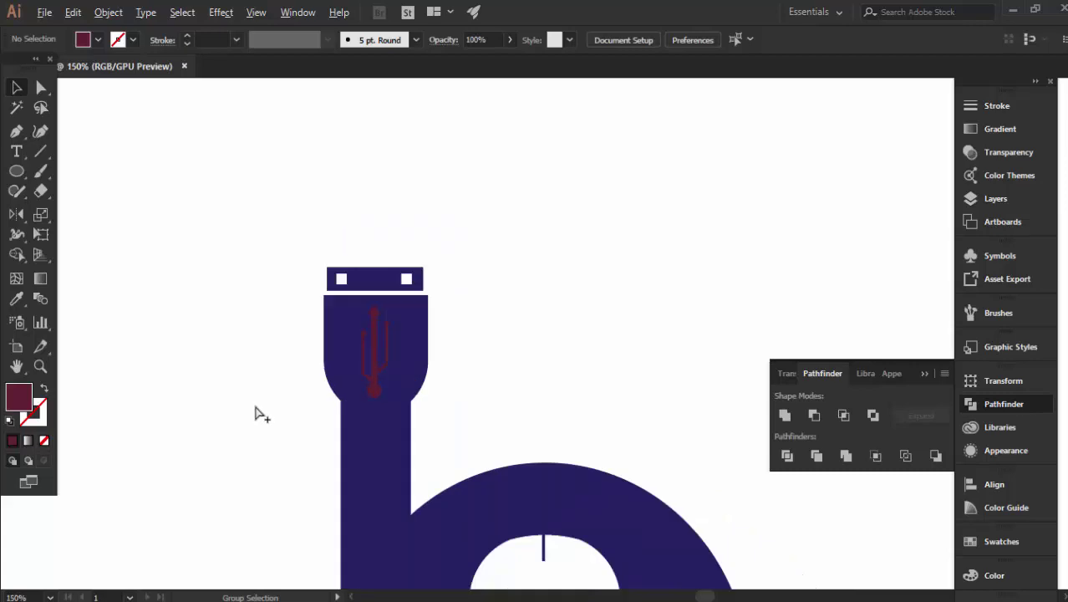
{"action": "scroll", "coordinate": [258, 411], "scroll_direction": "down", "scroll_amount": 2}
{"action": "scroll", "coordinate": [202, 286], "scroll_direction": "down", "scroll_amount": 1}
{"action": "scroll", "coordinate": [205, 310], "scroll_direction": "down", "scroll_amount": 1}
{"action": "scroll", "coordinate": [293, 406], "scroll_direction": "up", "scroll_amount": 1}
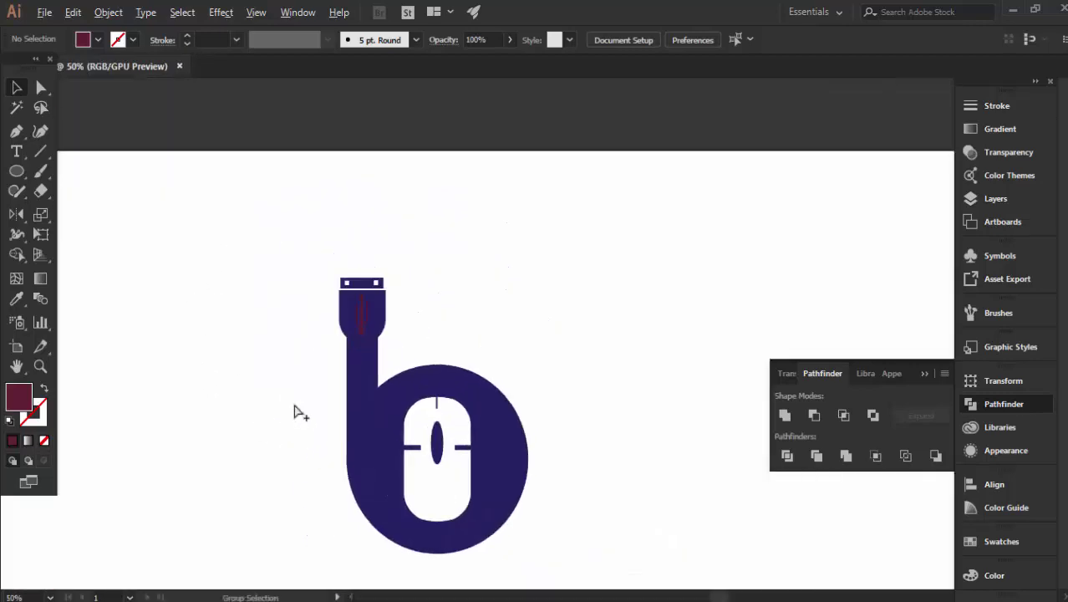
{"action": "scroll", "coordinate": [299, 390], "scroll_direction": "up", "scroll_amount": 1}
{"action": "scroll", "coordinate": [276, 376], "scroll_direction": "up", "scroll_amount": 1}
{"action": "scroll", "coordinate": [255, 364], "scroll_direction": "up", "scroll_amount": 1}
{"action": "scroll", "coordinate": [235, 372], "scroll_direction": "up", "scroll_amount": 1}
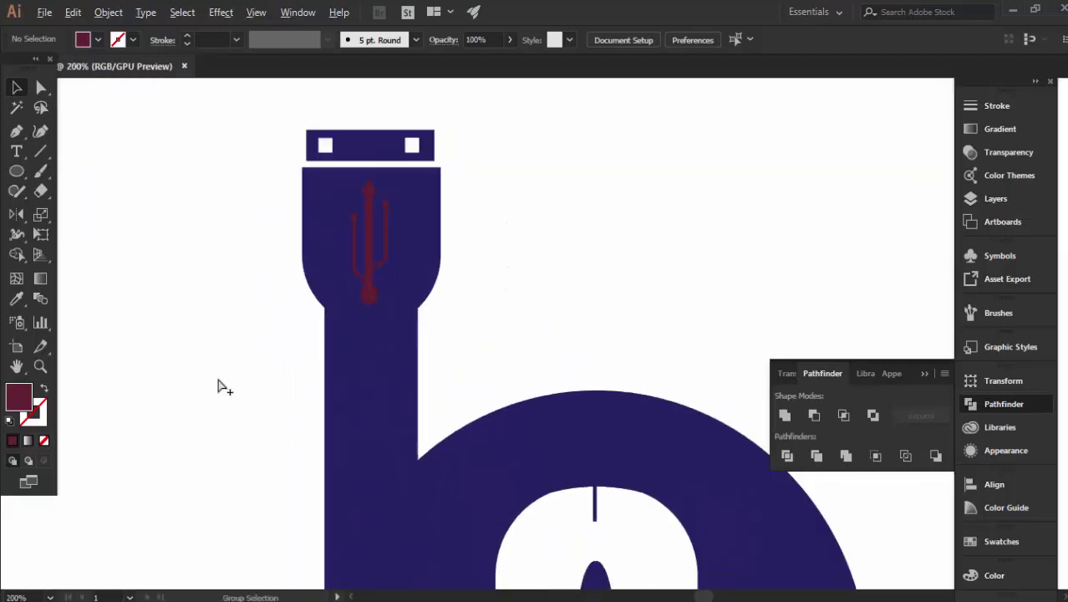
{"action": "scroll", "coordinate": [196, 418], "scroll_direction": "up", "scroll_amount": 1}
{"action": "left_click", "coordinate": [376, 302]}
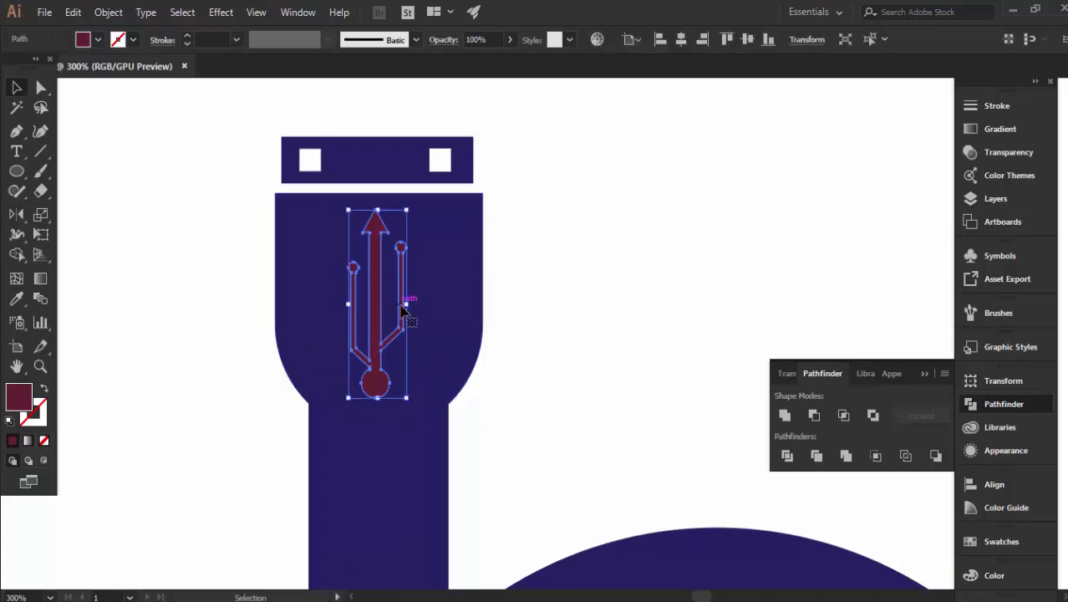
{"action": "mouse_move", "coordinate": [408, 304]}
{"action": "left_mouse_down"}
{"action": "mouse_move", "coordinate": [420, 305]}
{"action": "mouse_move", "coordinate": [362, 314]}
{"action": "mouse_move", "coordinate": [414, 304]}
{"action": "left_mouse_up"}
{"action": "left_click", "coordinate": [507, 308]}
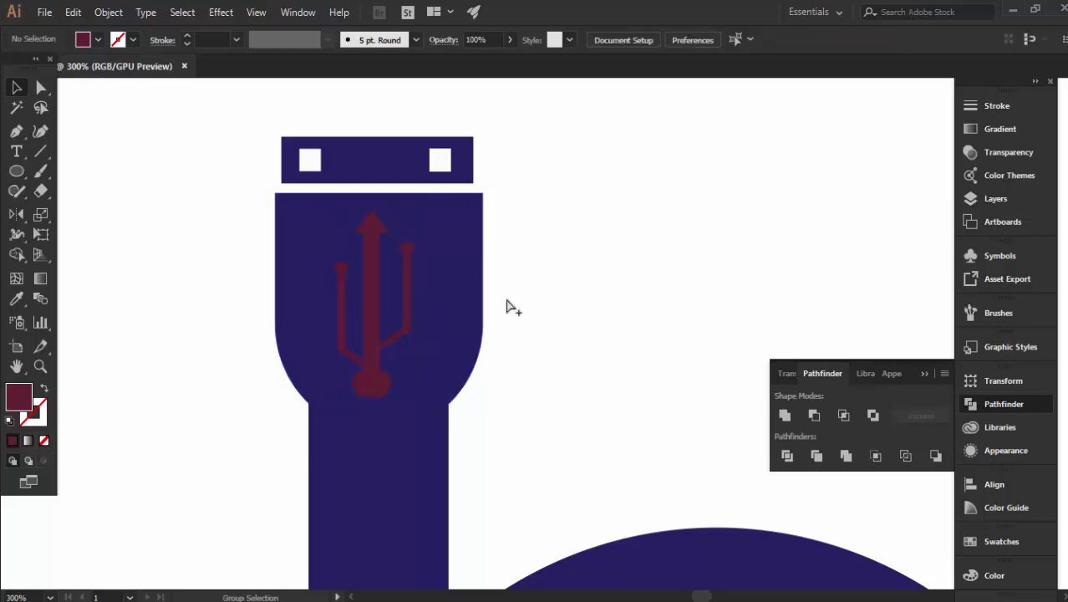
{"action": "scroll", "coordinate": [507, 307], "scroll_direction": "down", "scroll_amount": 5}
{"action": "scroll", "coordinate": [510, 334], "scroll_direction": "up", "scroll_amount": 2}
{"action": "scroll", "coordinate": [512, 339], "scroll_direction": "up", "scroll_amount": 1}
{"action": "left_click", "coordinate": [416, 266]}
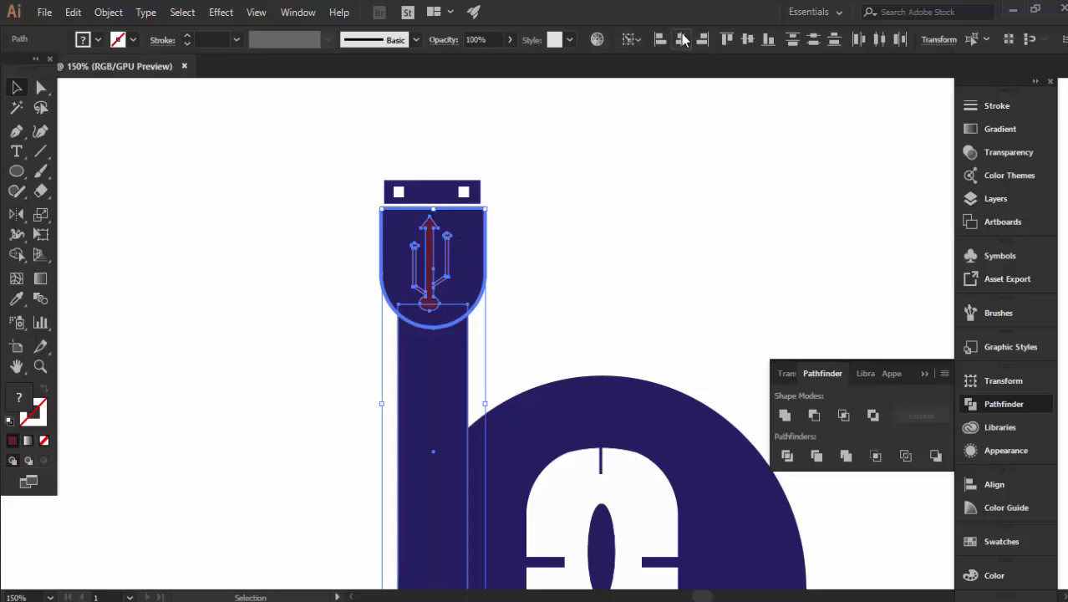
- Centre the USB trident horizontally within the plug shape
{"action": "left_click", "coordinate": [683, 40]}
{"action": "left_click", "coordinate": [597, 217]}
{"action": "scroll", "coordinate": [578, 251], "scroll_direction": "down", "scroll_amount": 3}
{"action": "scroll", "coordinate": [572, 250], "scroll_direction": "up", "scroll_amount": 3}
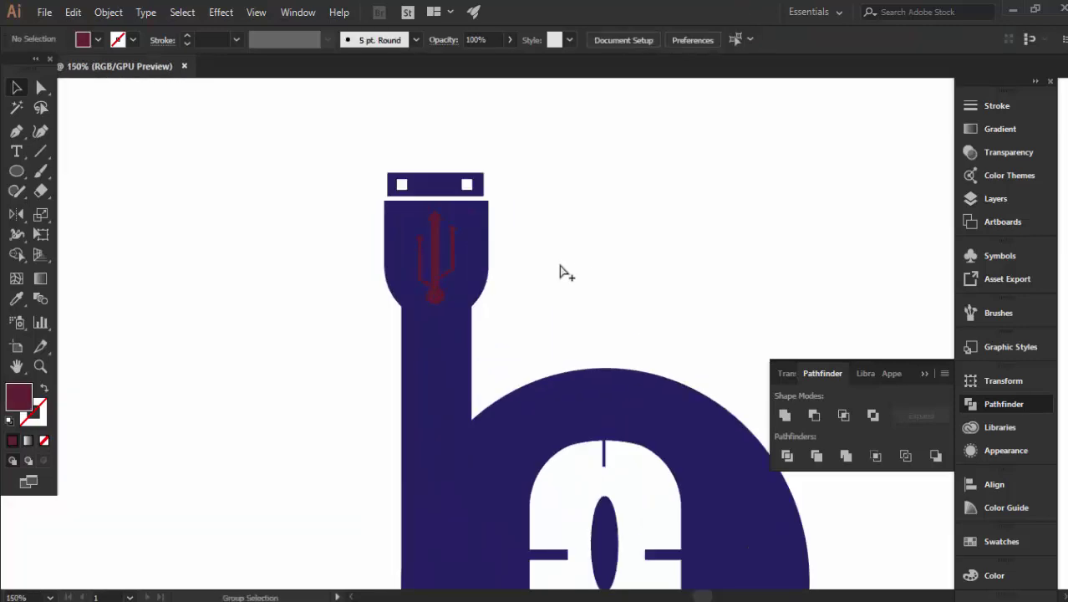
- Cut the trident out of the plug with the Shape Builder
{"action": "left_click", "coordinate": [485, 248]}
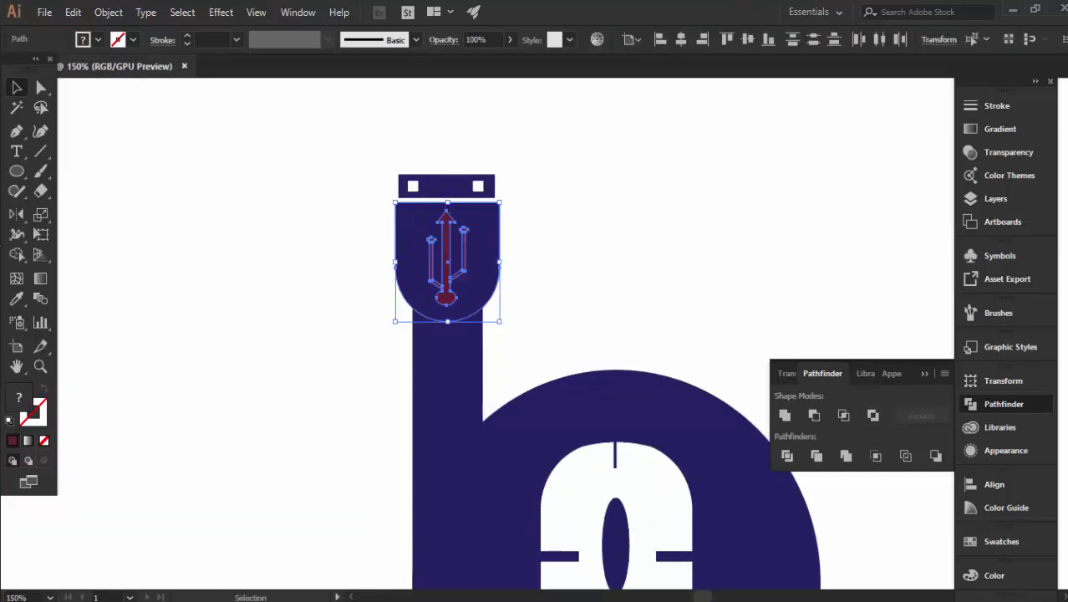
{"action": "key", "text": "shift+m"}
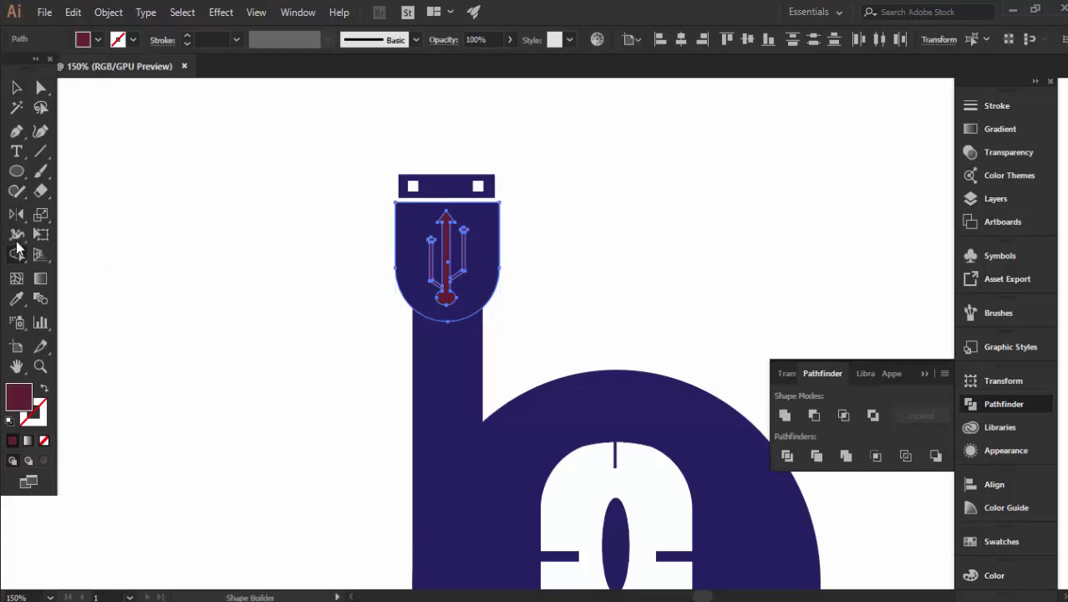
{"action": "scroll", "coordinate": [451, 301], "scroll_direction": "up", "scroll_amount": 3}
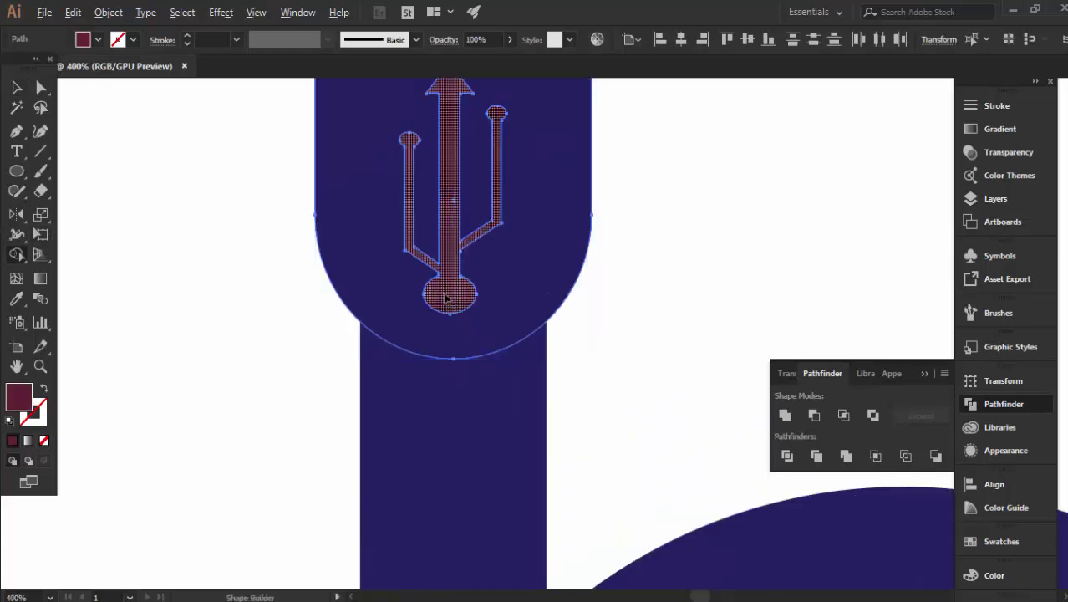
{"action": "left_click", "coordinate": [446, 299], "text": "alt"}
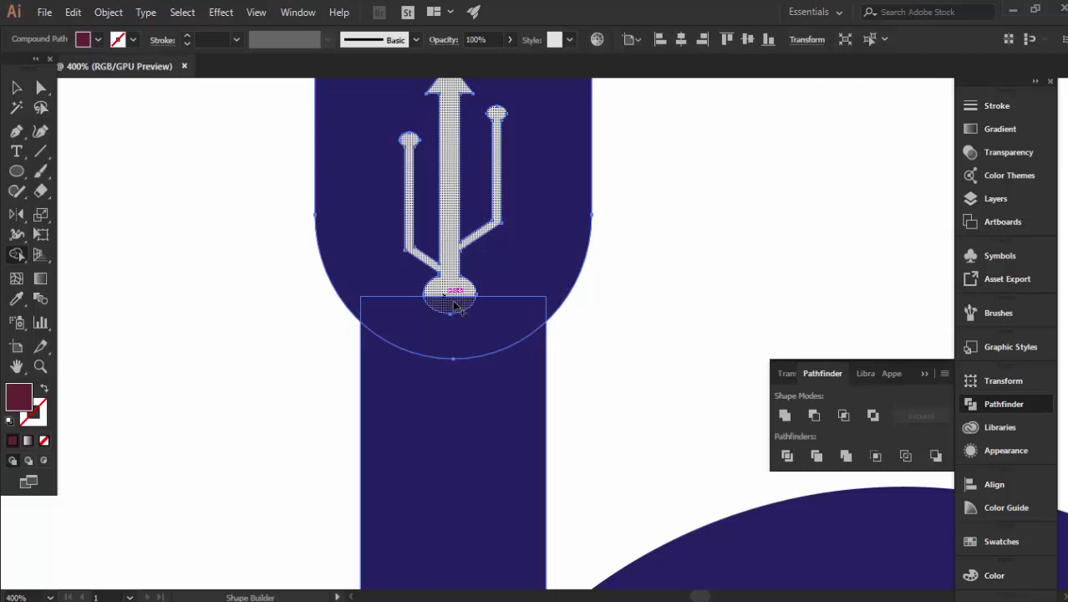
- Clear the leftover piece at the trident's round base from the plug and stem
{"action": "key", "text": "v"}
{"action": "left_click_drag", "start_coordinate": [230, 269], "coordinate": [592, 352]}
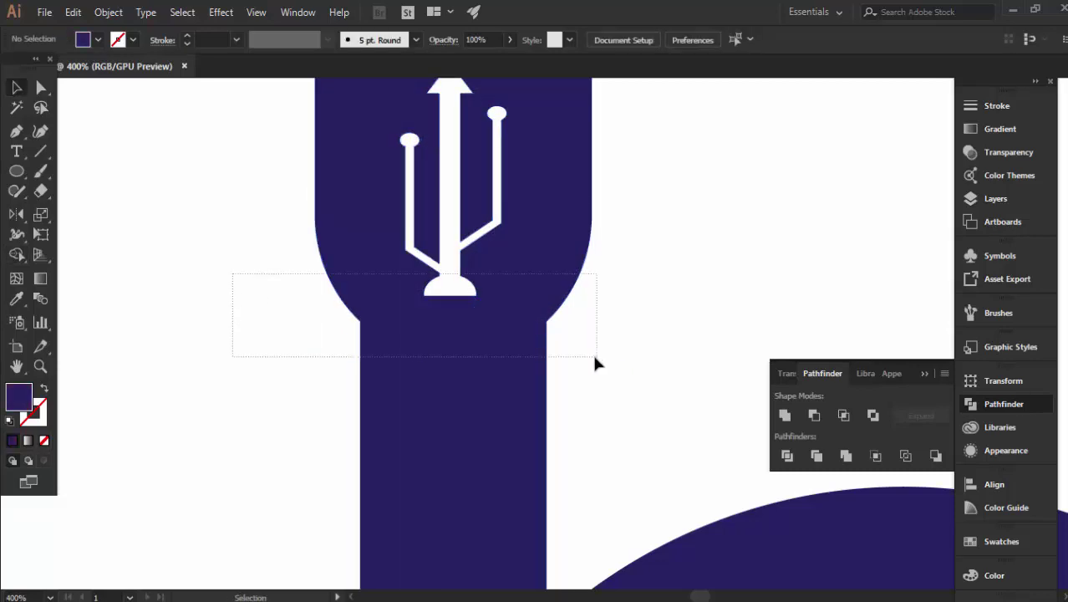
{"action": "key", "text": "shift+m"}
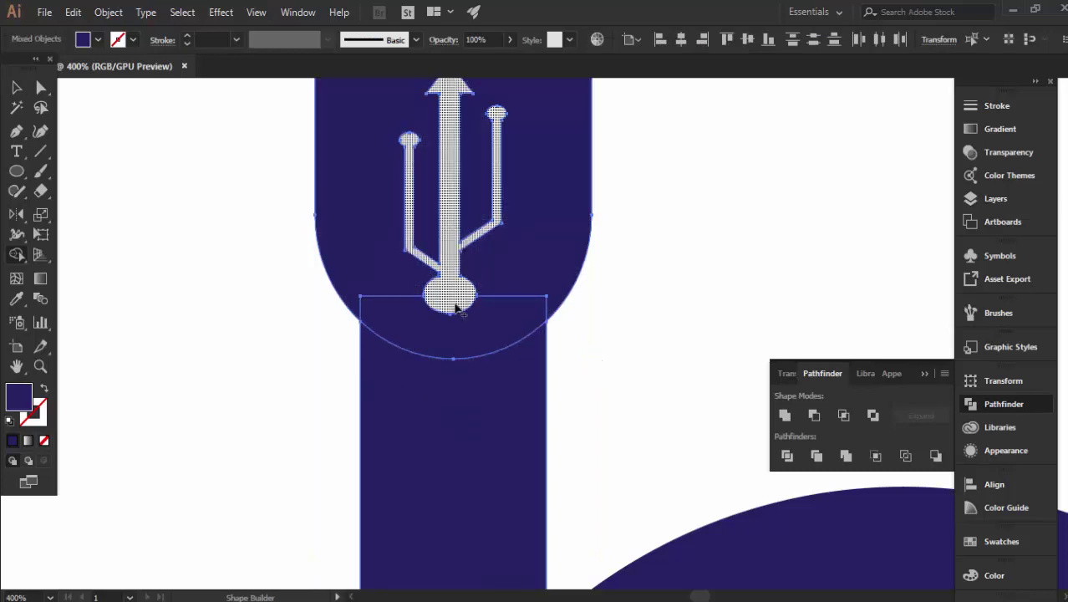
{"action": "key", "text": "v"}
{"action": "left_click", "coordinate": [234, 288]}
{"action": "scroll", "coordinate": [234, 288], "scroll_direction": "down", "scroll_amount": 6}
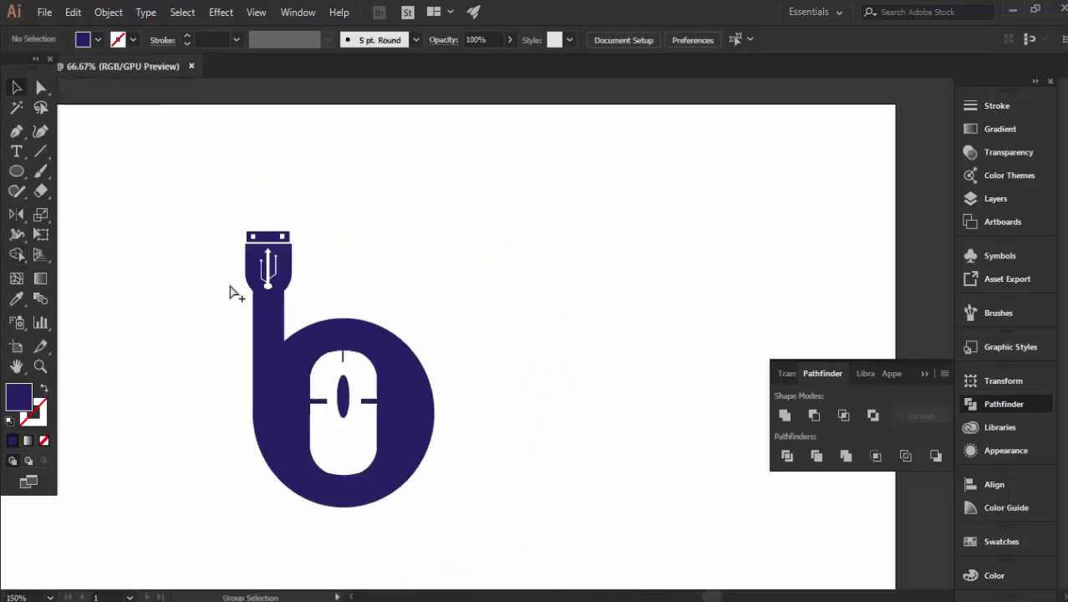
{"action": "scroll", "coordinate": [217, 300], "scroll_direction": "down", "scroll_amount": 2}
{"action": "scroll", "coordinate": [225, 309], "scroll_direction": "up", "scroll_amount": 2}
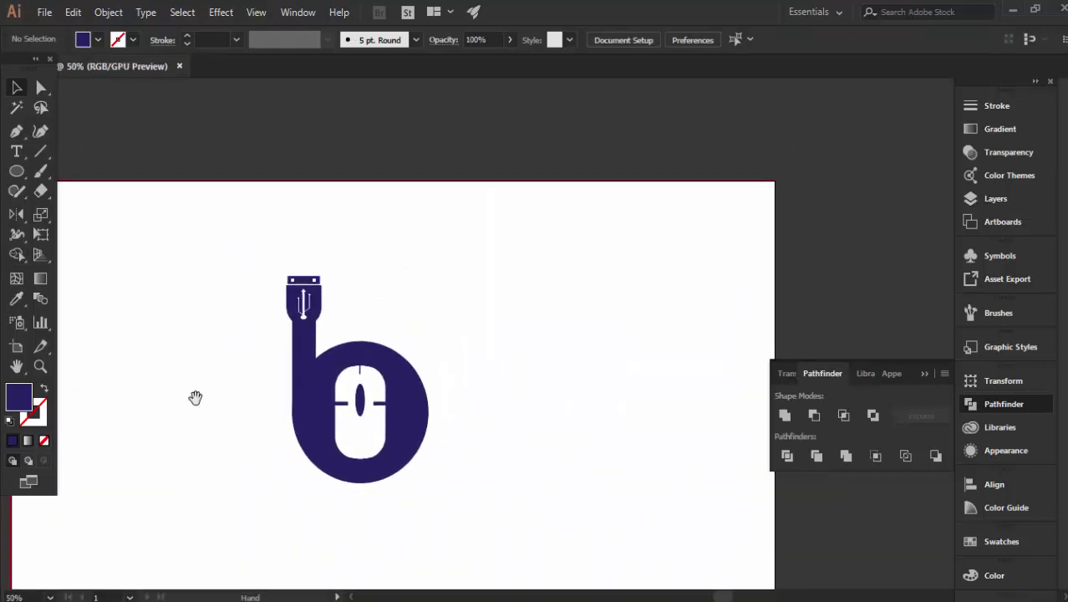
{"action": "scroll", "coordinate": [200, 384], "scroll_direction": "up", "scroll_amount": 1}
{"action": "left_click_drag", "start_coordinate": [201, 395], "coordinate": [198, 296]}
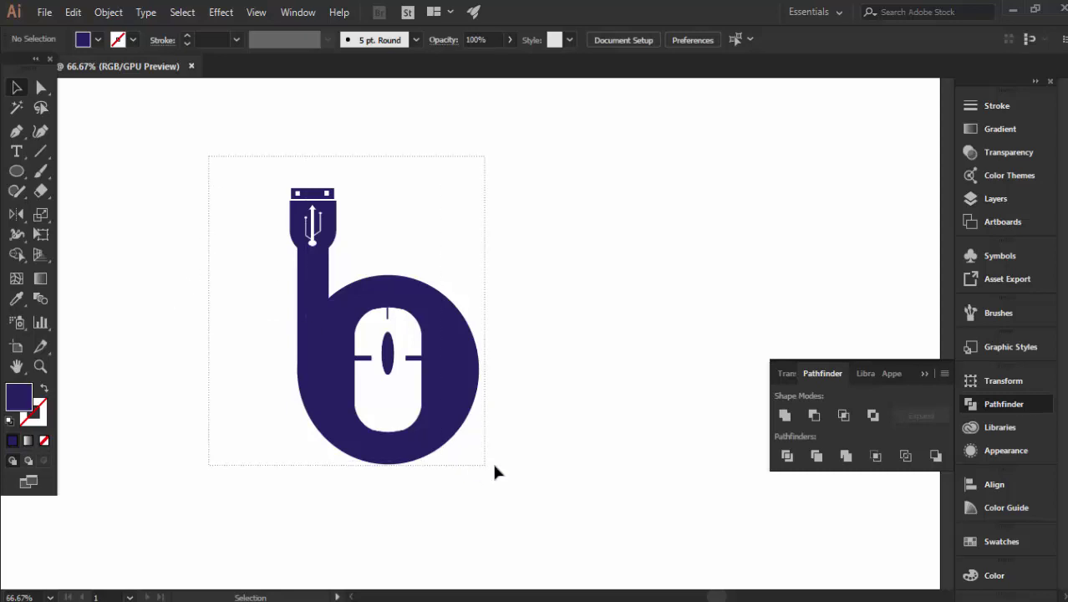
- Inspect the b logo by selecting it whole, then by its anchor points
{"action": "left_click_drag", "start_coordinate": [495, 466], "coordinate": [496, 466]}
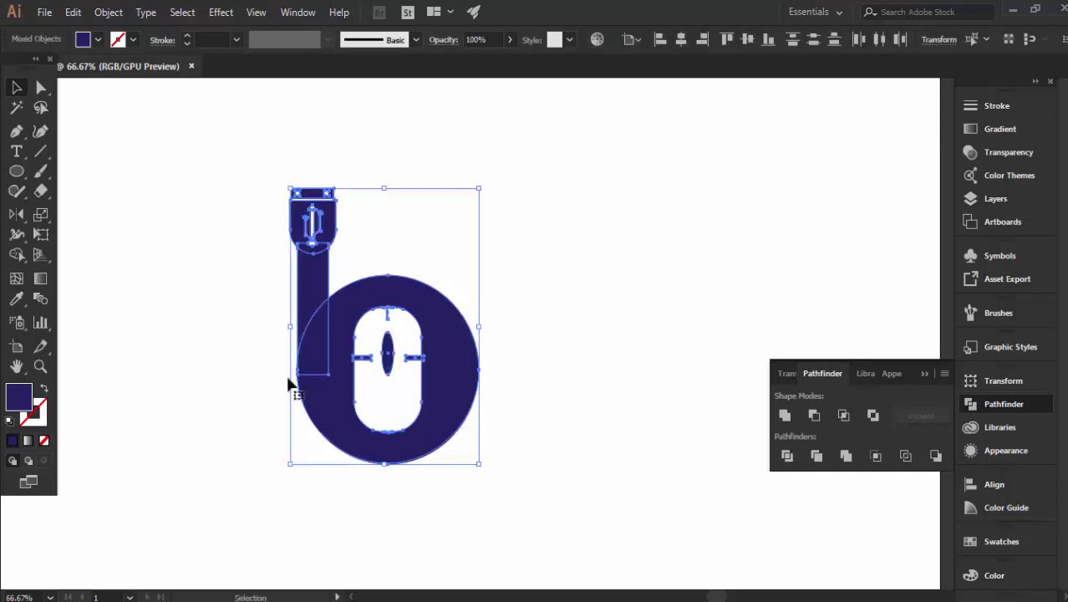
{"action": "left_click", "coordinate": [235, 216]}
{"action": "left_click_drag", "start_coordinate": [359, 221], "coordinate": [336, 219]}
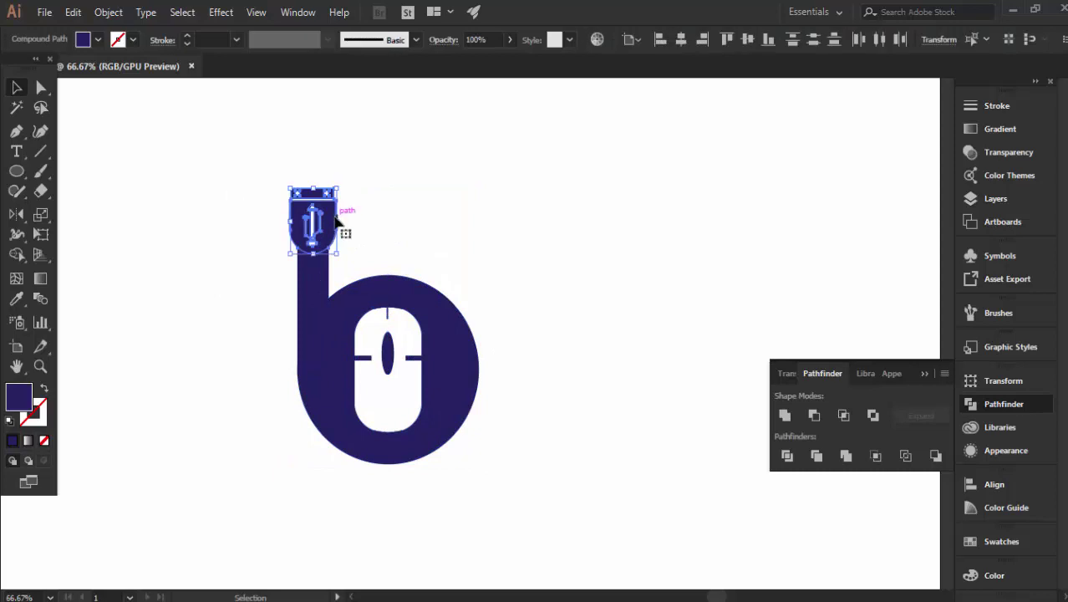
{"action": "key", "text": "a"}
{"action": "left_click_drag", "start_coordinate": [281, 176], "coordinate": [516, 470]}
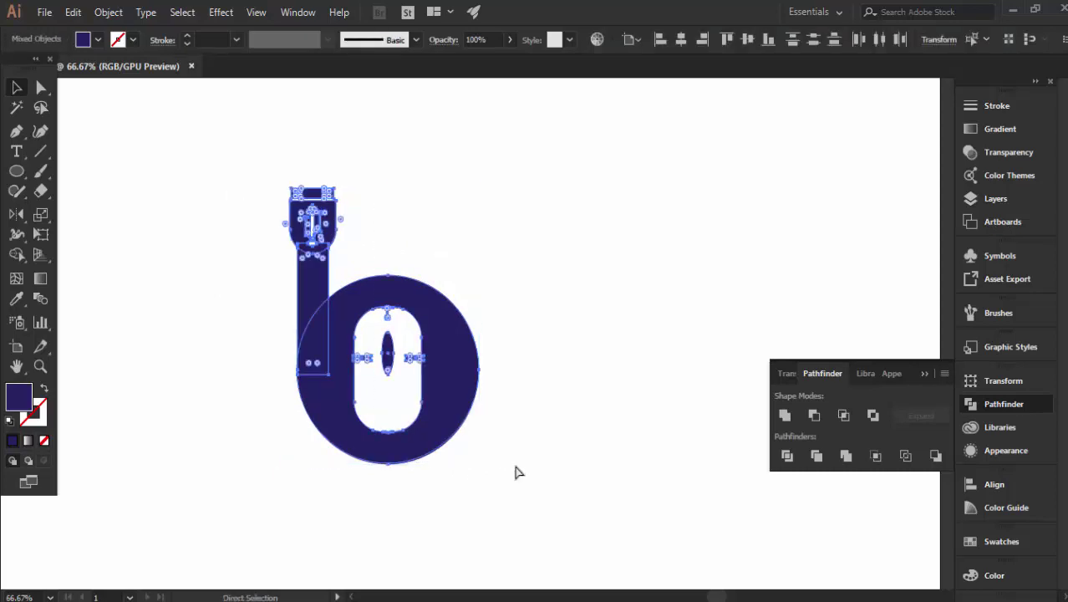
{"action": "left_click", "coordinate": [529, 377]}
{"action": "scroll", "coordinate": [397, 412], "scroll_direction": "down", "scroll_amount": 3, "text": "alt"}
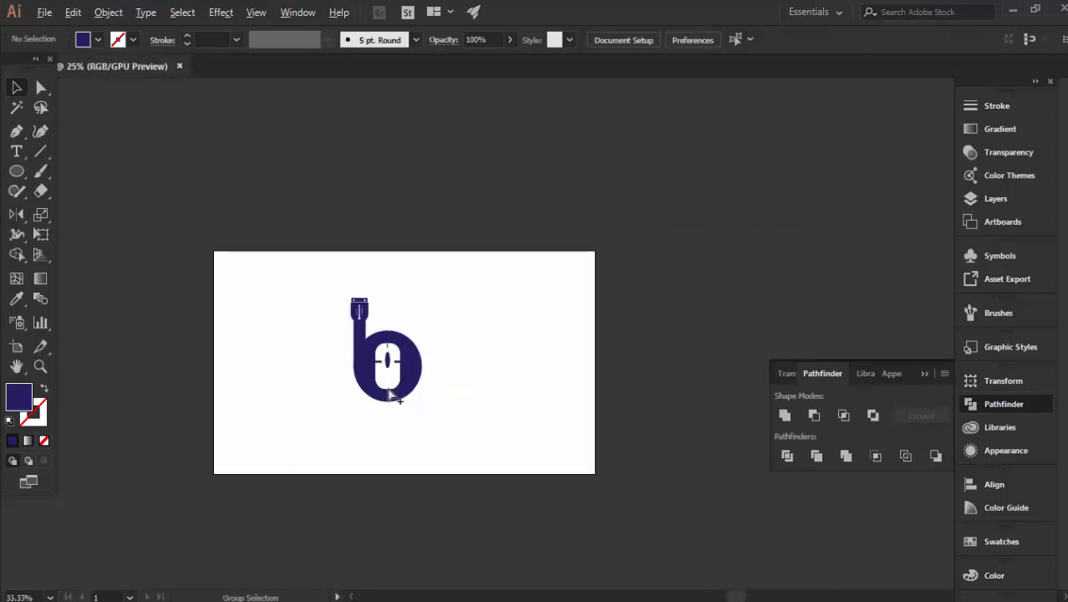
{"action": "scroll", "coordinate": [397, 412], "scroll_direction": "up", "scroll_amount": 1, "text": "alt"}
{"action": "scroll", "coordinate": [393, 410], "scroll_direction": "up", "scroll_amount": 1, "text": "alt"}
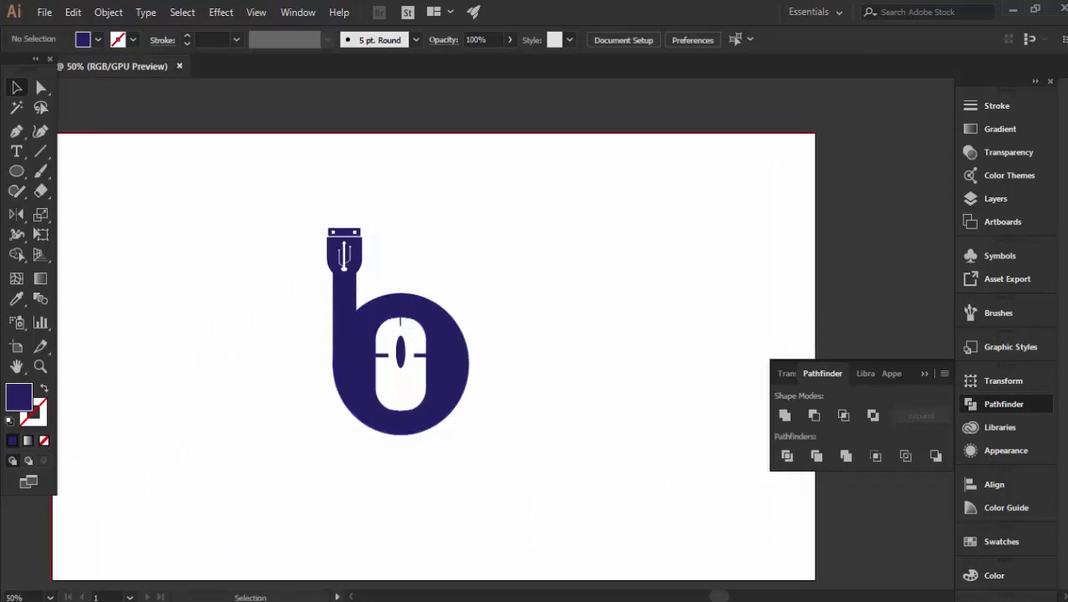
- Copy BHUIYAN IT INSTITUTE from the client Notepad notes and shift the logo up-left
{"action": "key", "text": "alt+Tab"}
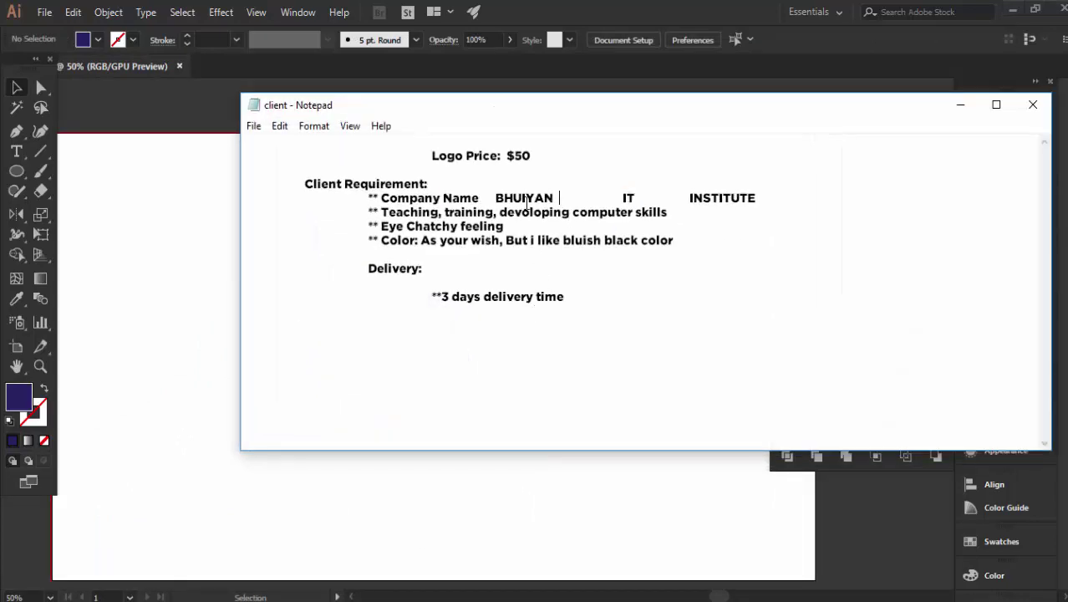
{"action": "left_click_drag", "start_coordinate": [497, 197], "coordinate": [770, 197]}
{"action": "key", "text": "ctrl+c"}
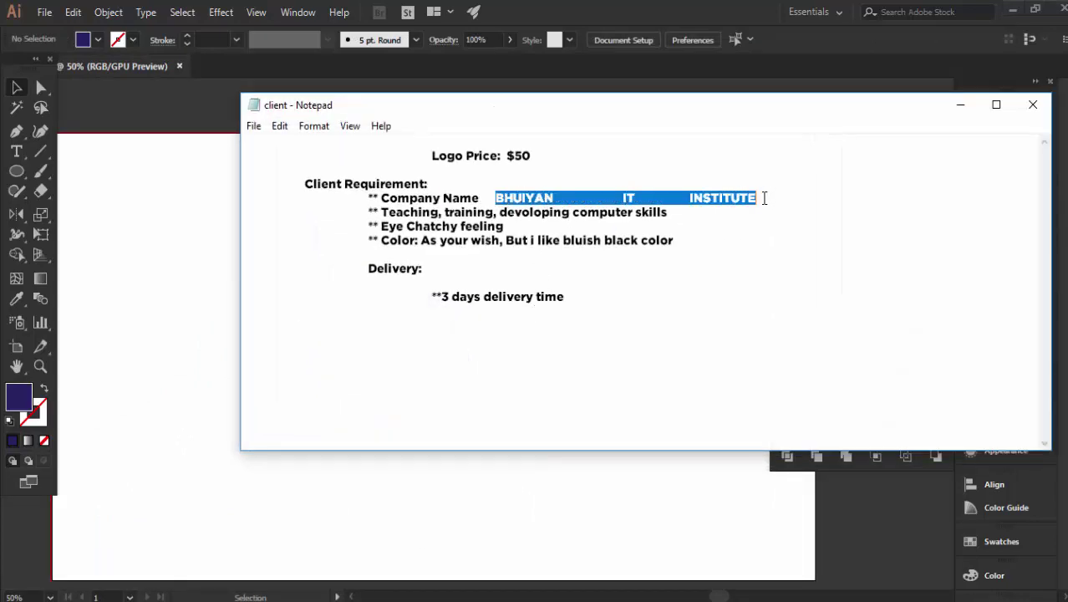
{"action": "key", "text": "alt+Tab"}
{"action": "mouse_move", "coordinate": [433, 345]}
{"action": "left_mouse_down"}
{"action": "mouse_move", "coordinate": [415, 294]}
{"action": "mouse_move", "coordinate": [282, 317]}
{"action": "left_mouse_up"}
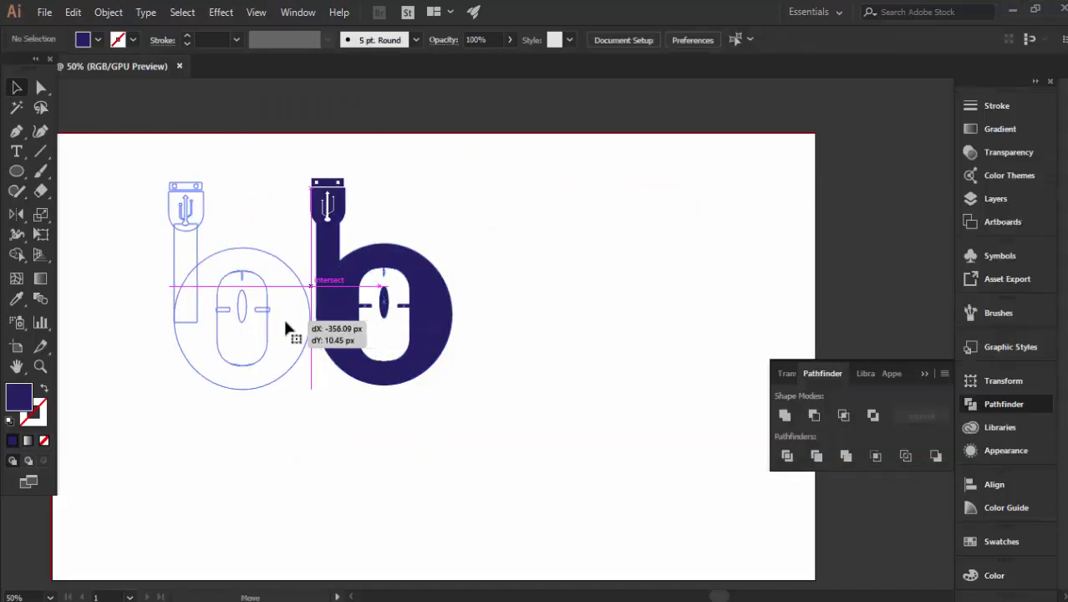
- Paste BHUIYAN IT INSTITUTE as a text line below the b logo
{"action": "left_click", "coordinate": [331, 357]}
{"action": "scroll", "coordinate": [331, 357], "scroll_direction": "down", "scroll_amount": 1, "text": "alt"}
{"action": "scroll", "coordinate": [379, 382], "scroll_direction": "up", "scroll_amount": 1, "text": "alt"}
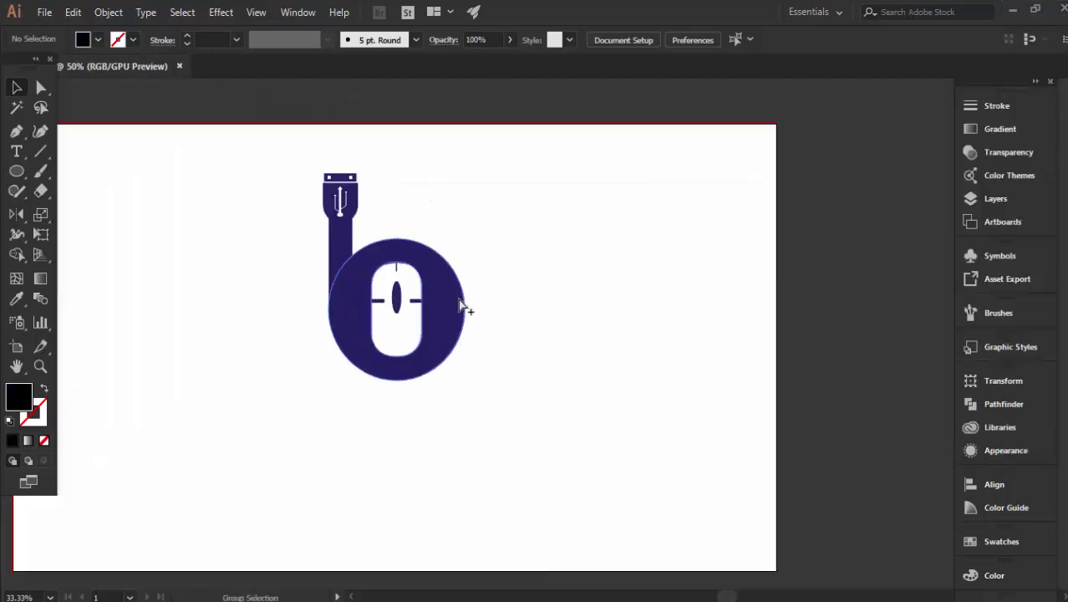
{"action": "left_click", "coordinate": [16, 151]}
{"action": "left_click", "coordinate": [306, 398]}
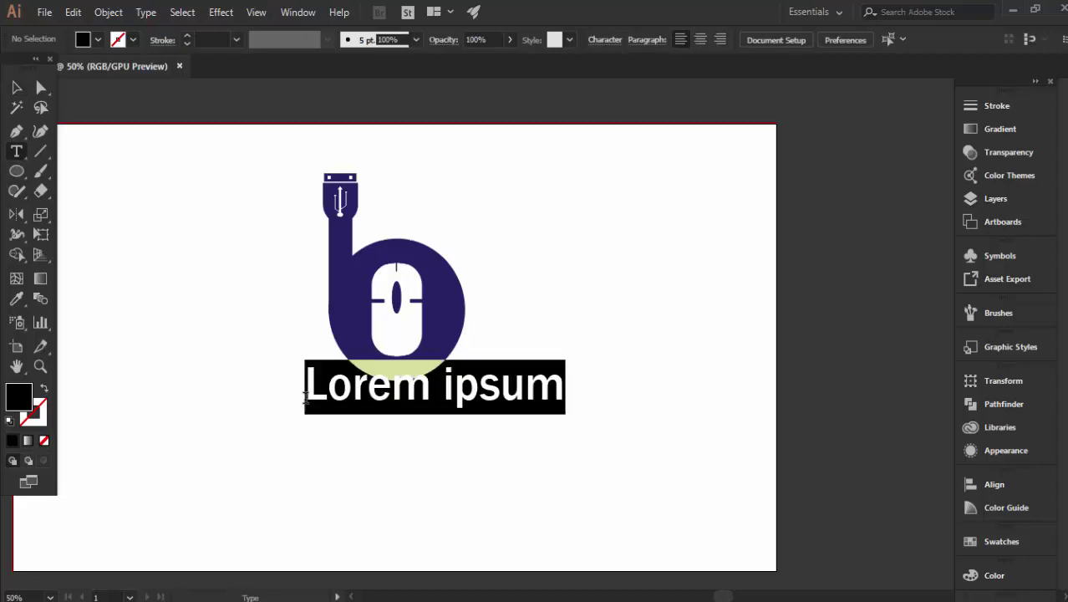
{"action": "key", "text": "ctrl+v"}
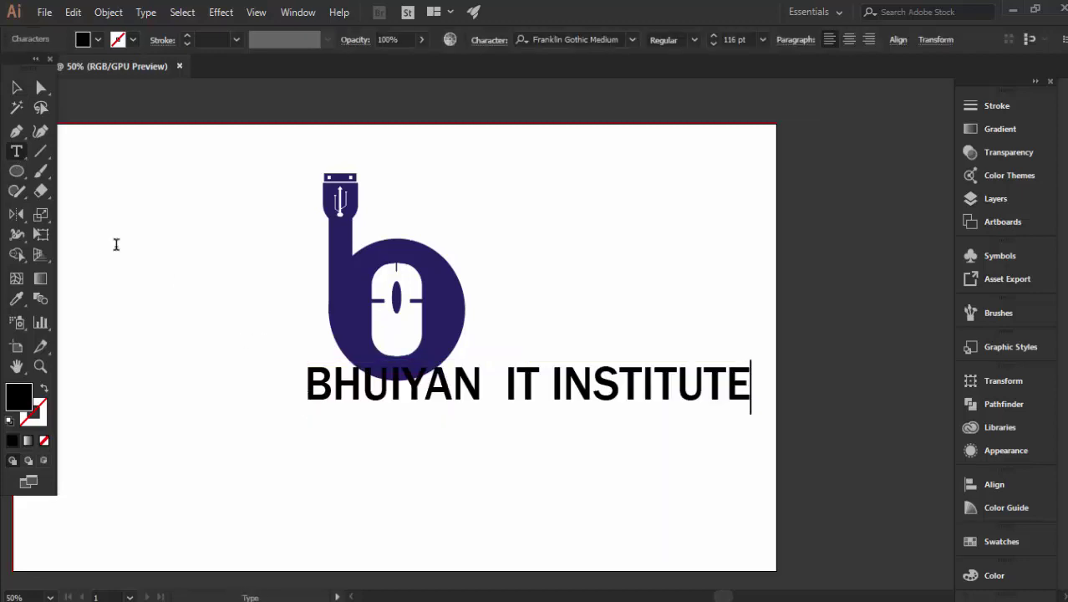
- Shrink the company name text and centre it beneath the logo
{"action": "left_click", "coordinate": [16, 87]}
{"action": "left_click", "coordinate": [289, 456]}
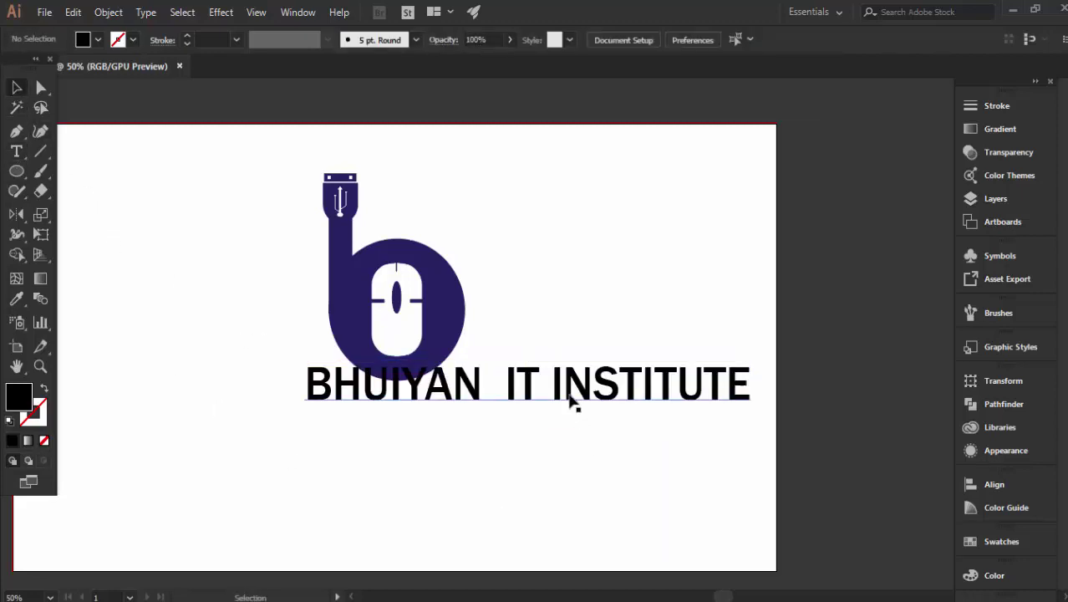
{"action": "left_click_drag", "start_coordinate": [572, 399], "coordinate": [458, 409]}
{"action": "left_click_drag", "start_coordinate": [653, 376], "coordinate": [535, 389]}
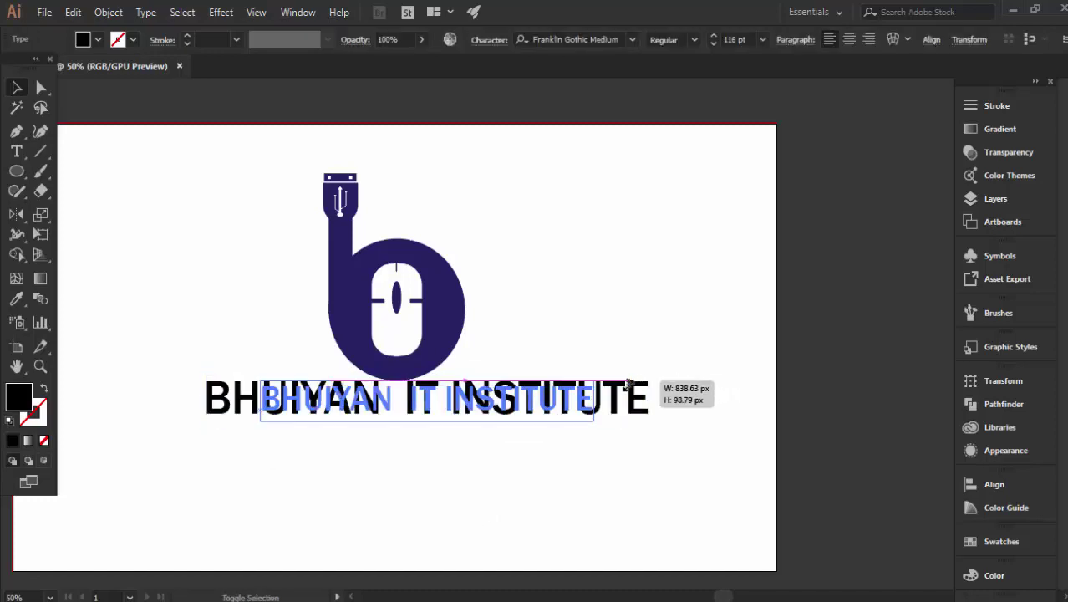
{"action": "left_click", "coordinate": [615, 374]}
{"action": "scroll", "coordinate": [573, 425], "scroll_direction": "up", "scroll_amount": 1}
{"action": "scroll", "coordinate": [691, 438], "scroll_direction": "up", "scroll_amount": 1}
{"action": "scroll", "coordinate": [691, 438], "scroll_direction": "down", "scroll_amount": 2}
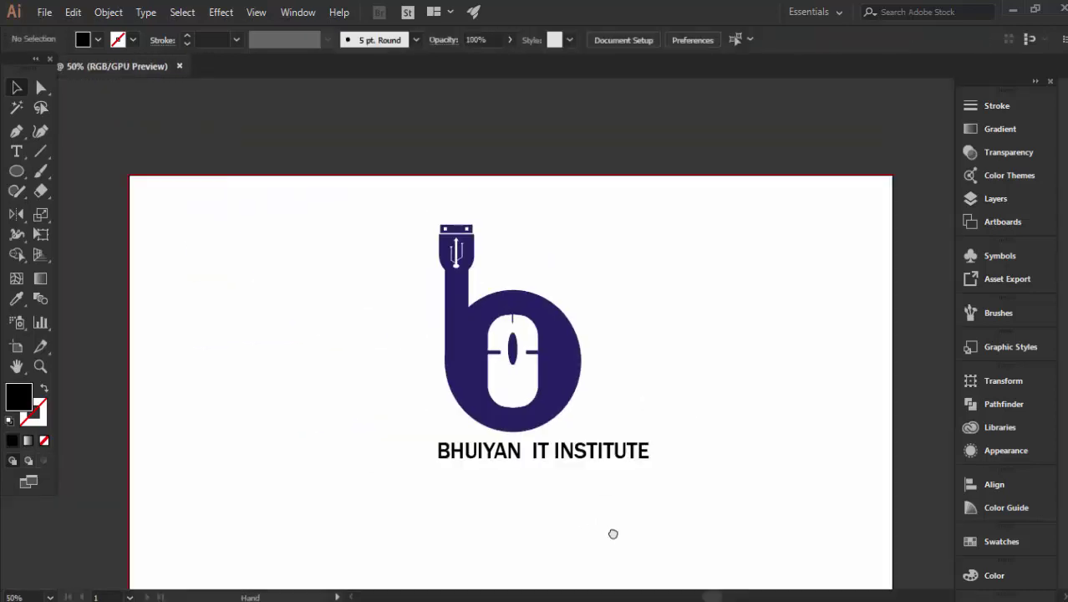
{"action": "left_click_drag", "start_coordinate": [621, 462], "coordinate": [574, 461]}
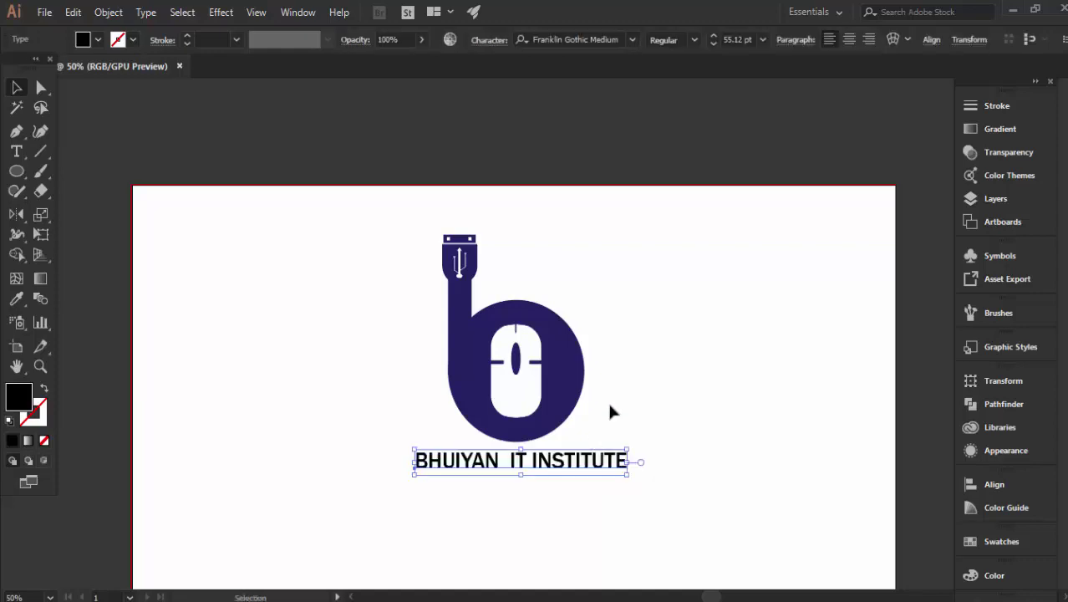
{"action": "left_click", "coordinate": [607, 399]}
{"action": "scroll", "coordinate": [608, 400], "scroll_direction": "down", "scroll_amount": 2}
{"action": "scroll", "coordinate": [518, 548], "scroll_direction": "up", "scroll_amount": 1}
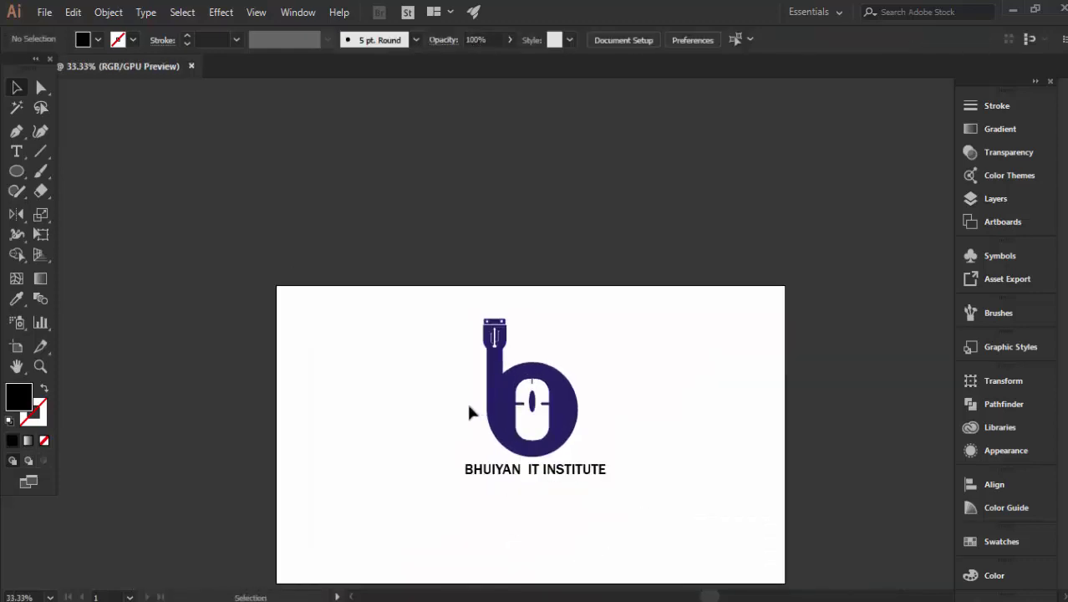
- Delete IT INSTITUTE so the text reads only BHUIYAN
{"action": "double_click", "coordinate": [539, 470]}
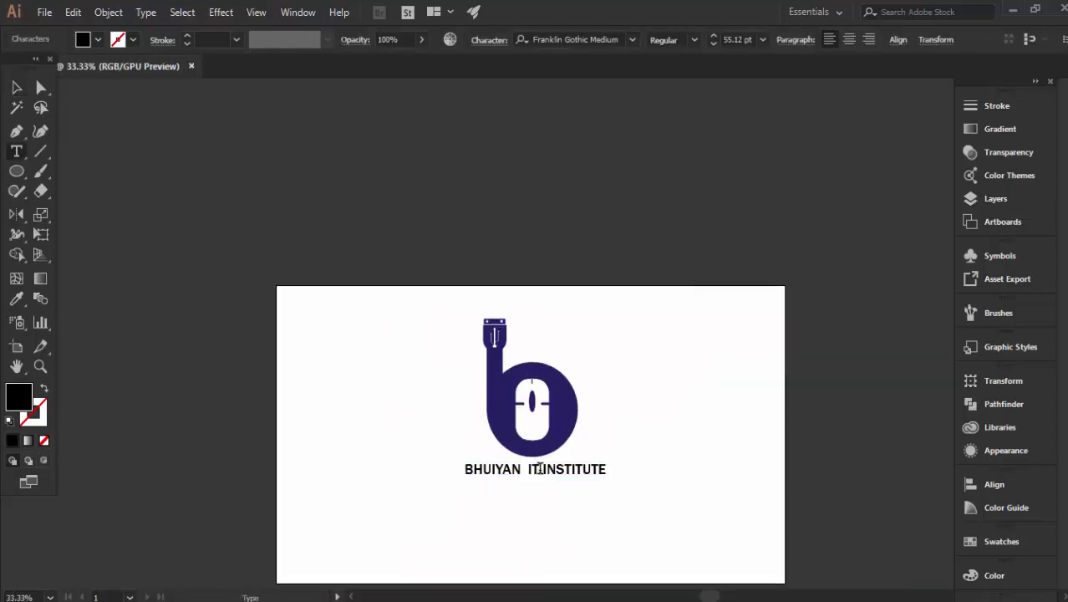
{"action": "left_click_drag", "start_coordinate": [526, 468], "coordinate": [618, 471]}
{"action": "key", "text": "ctrl+c"}
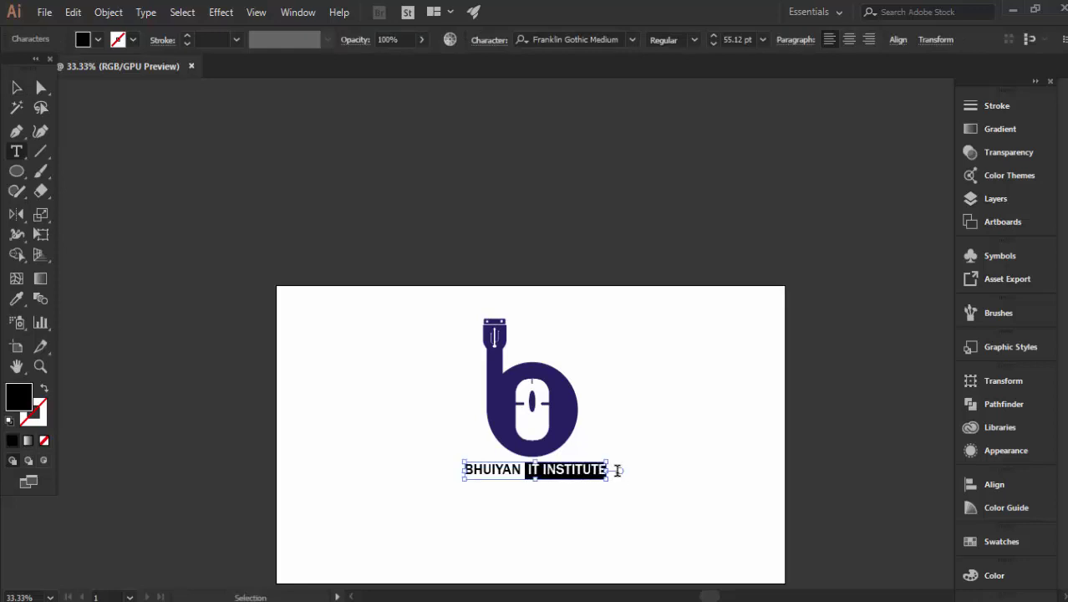
{"action": "key", "text": "BackSpace"}
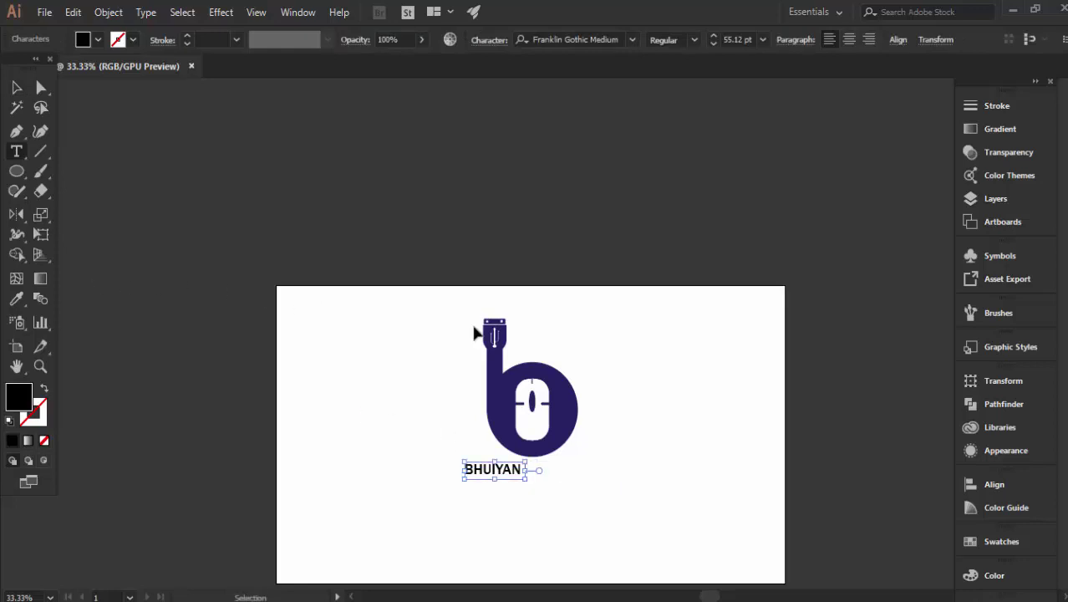
{"action": "key", "text": "ctrl+a"}
- Raise the BHUIYAN font size to about 180 pt
{"action": "left_click", "coordinate": [736, 39]}
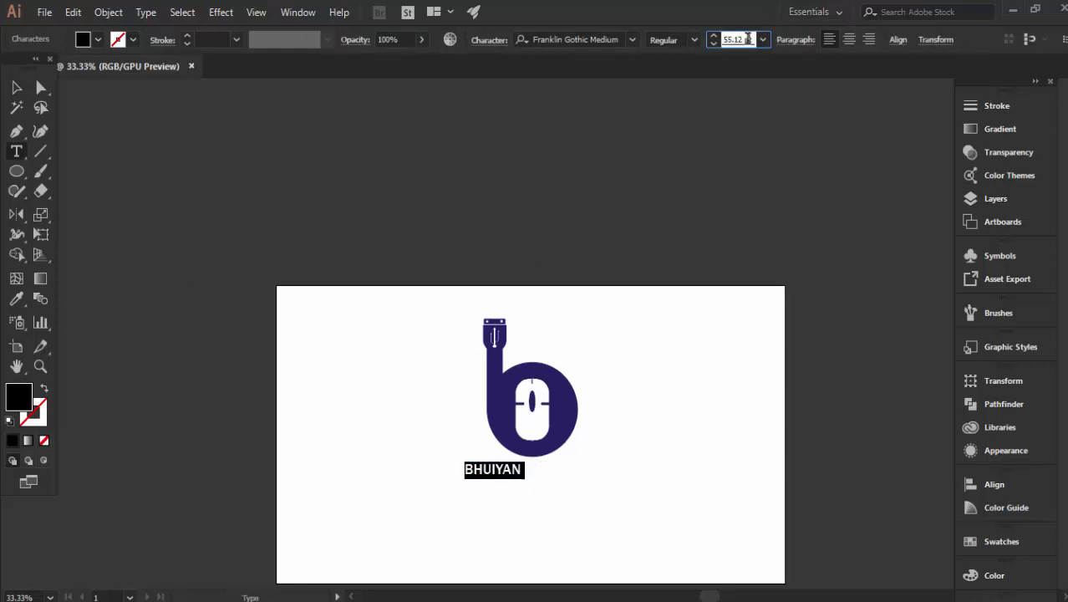
{"action": "scroll", "coordinate": [744, 39], "scroll_direction": "up", "scroll_amount": 3}
{"action": "scroll", "coordinate": [746, 39], "scroll_direction": "up", "scroll_amount": 7}
{"action": "scroll", "coordinate": [747, 39], "scroll_direction": "up", "scroll_amount": 8}
{"action": "scroll", "coordinate": [748, 40], "scroll_direction": "up", "scroll_amount": 6}
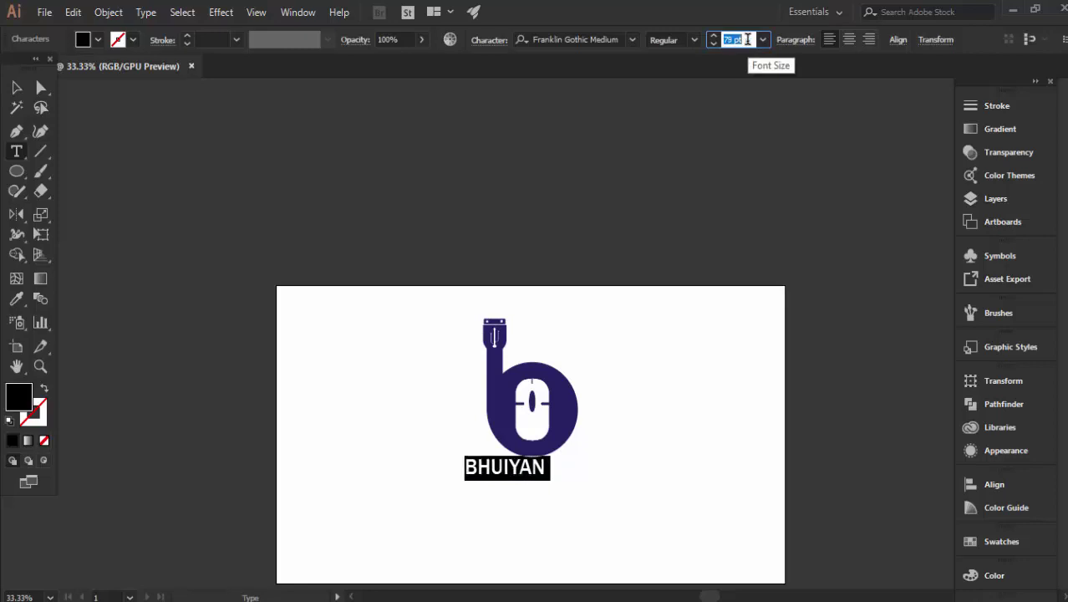
{"action": "scroll", "coordinate": [748, 40], "scroll_direction": "up", "scroll_amount": 10}
{"action": "scroll", "coordinate": [747, 40], "scroll_direction": "up", "scroll_amount": 11}
{"action": "scroll", "coordinate": [747, 40], "scroll_direction": "up", "scroll_amount": 11}
{"action": "scroll", "coordinate": [747, 40], "scroll_direction": "up", "scroll_amount": 10}
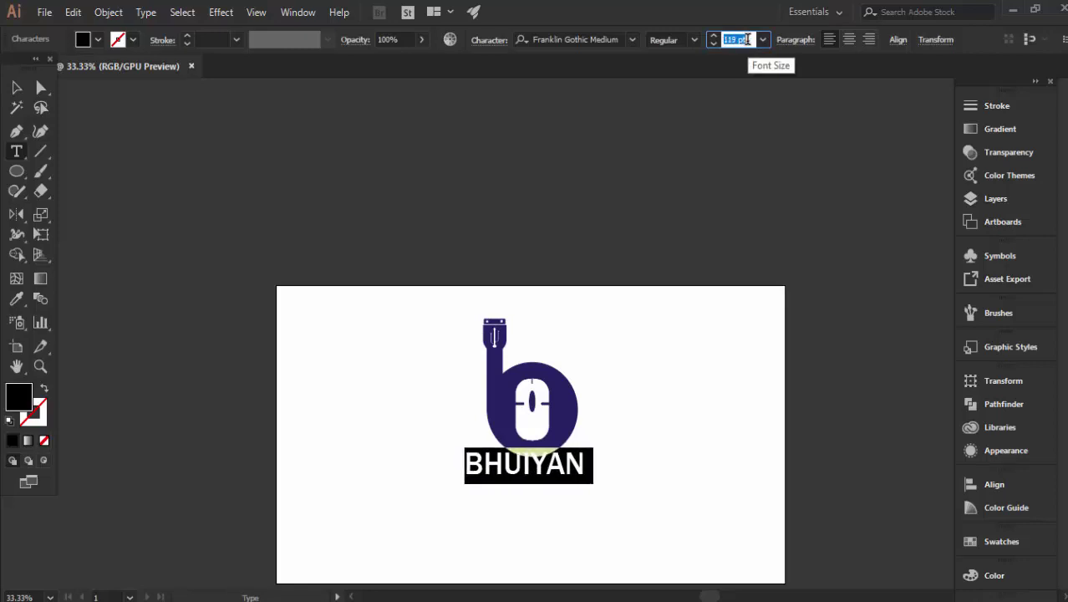
{"action": "scroll", "coordinate": [747, 39], "scroll_direction": "up", "scroll_amount": 12}
{"action": "scroll", "coordinate": [748, 39], "scroll_direction": "up", "scroll_amount": 13}
{"action": "scroll", "coordinate": [748, 39], "scroll_direction": "up", "scroll_amount": 6}
{"action": "scroll", "coordinate": [748, 39], "scroll_direction": "up", "scroll_amount": 7}
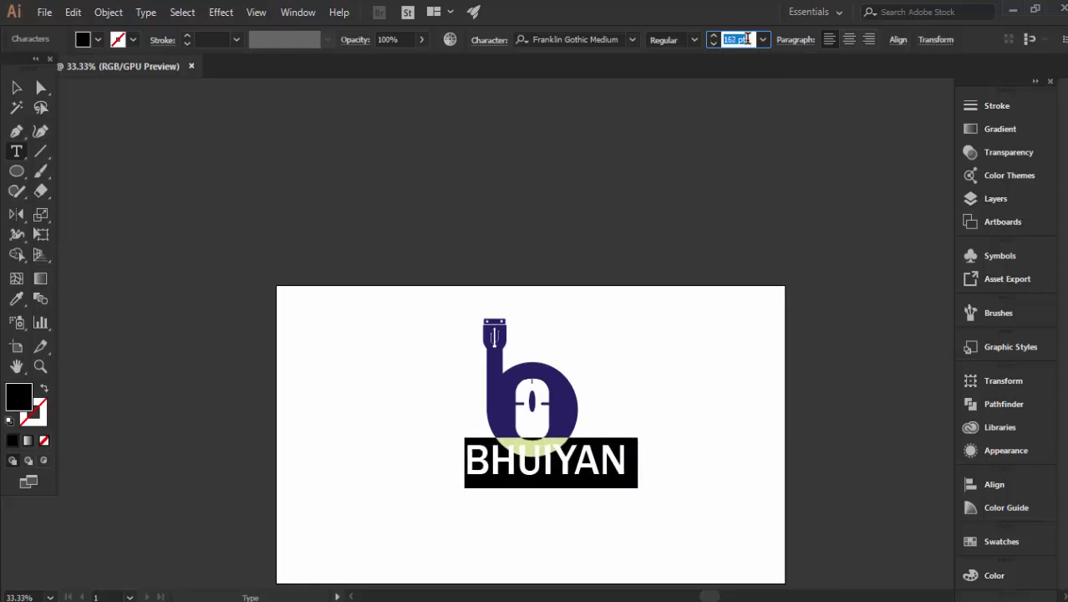
{"action": "scroll", "coordinate": [747, 40], "scroll_direction": "up", "scroll_amount": 7}
{"action": "scroll", "coordinate": [747, 39], "scroll_direction": "up", "scroll_amount": 7}
{"action": "scroll", "coordinate": [748, 39], "scroll_direction": "up", "scroll_amount": 6}
{"action": "scroll", "coordinate": [747, 40], "scroll_direction": "up", "scroll_amount": 2}
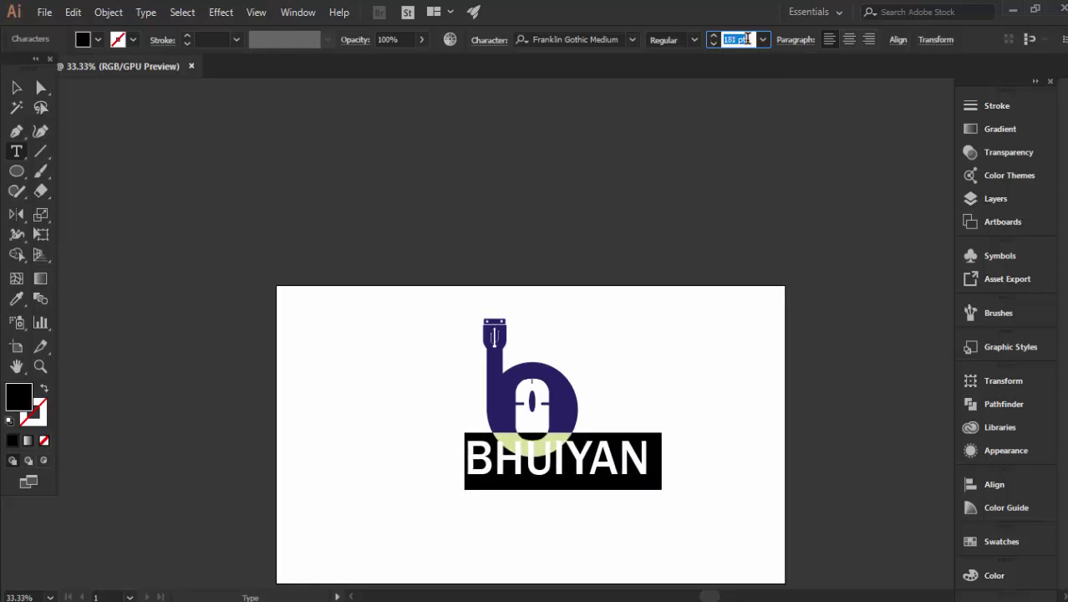
{"action": "scroll", "coordinate": [747, 39], "scroll_direction": "down", "scroll_amount": 2}
- Select the logo together with BHUIYAN and grab the text to move it
{"action": "left_click", "coordinate": [22, 93]}
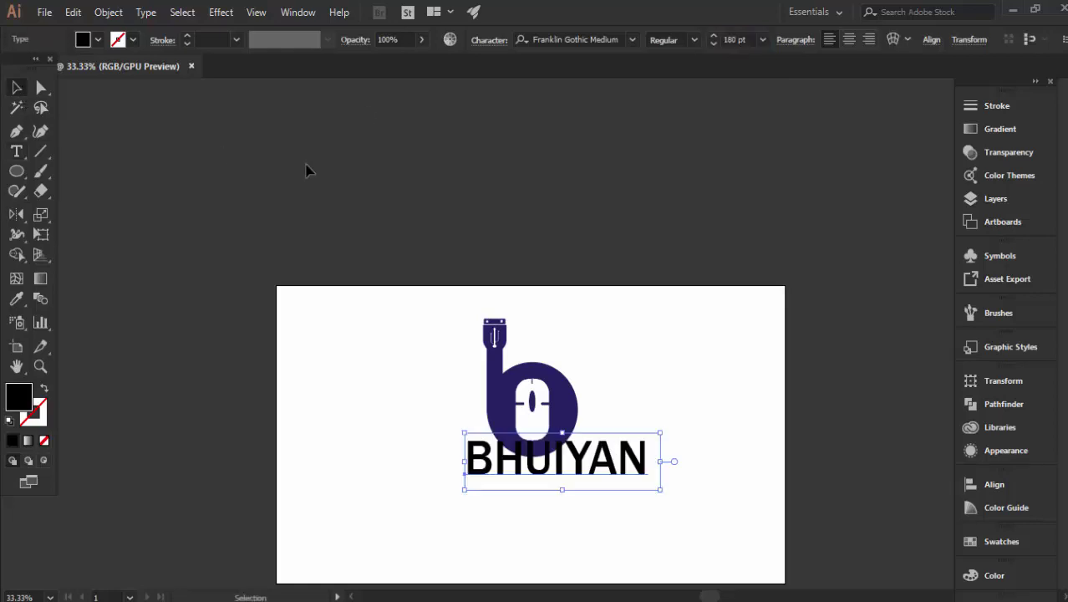
{"action": "mouse_move", "coordinate": [386, 321]}
{"action": "left_mouse_down"}
{"action": "mouse_move", "coordinate": [639, 478]}
{"action": "mouse_move", "coordinate": [601, 525]}
{"action": "left_mouse_up"}
{"action": "scroll", "coordinate": [636, 489], "scroll_direction": "up", "scroll_amount": 2}
{"action": "left_click", "coordinate": [727, 362]}
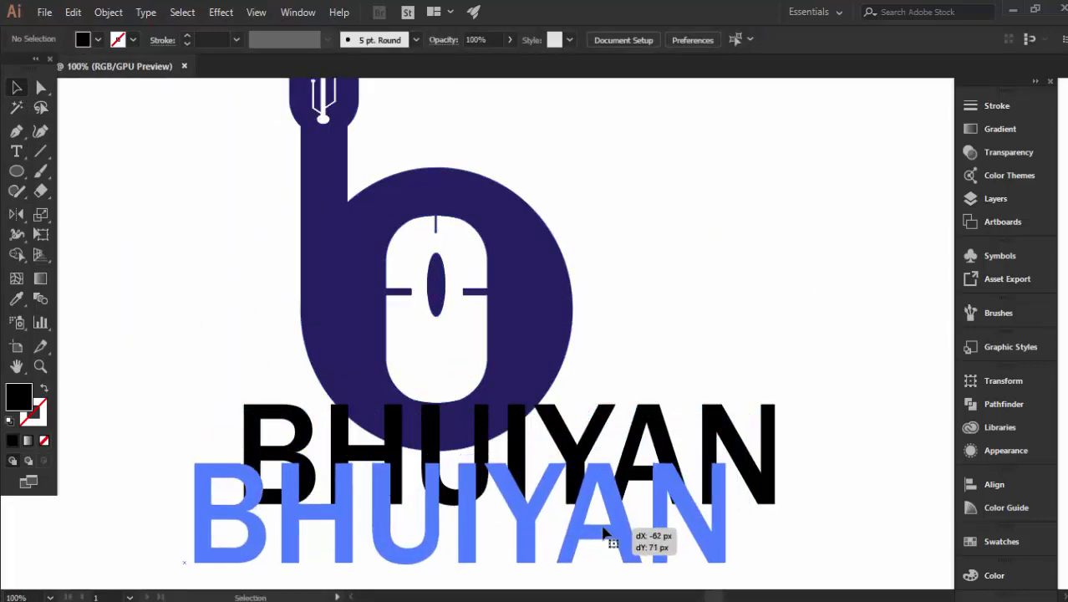
- Undo the text move, then resize and reposition the b logo above BHUIYAN
{"action": "key", "text": "ctrl+z"}
{"action": "scroll", "coordinate": [679, 341], "scroll_direction": "down", "scroll_amount": 2}
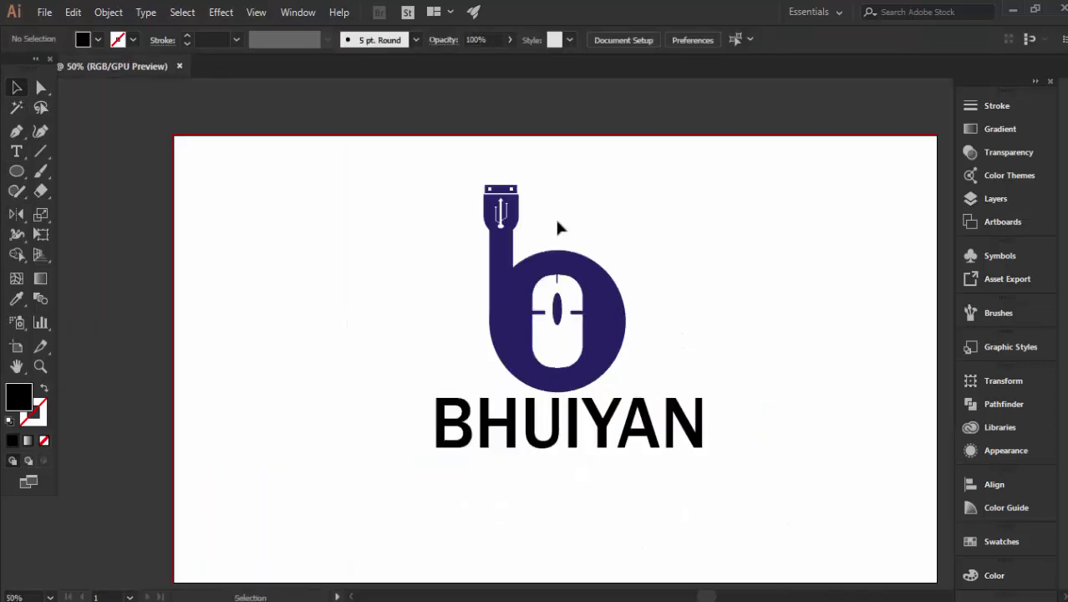
{"action": "left_click", "coordinate": [606, 312]}
{"action": "mouse_move", "coordinate": [622, 187]}
{"action": "left_mouse_down"}
{"action": "mouse_move", "coordinate": [604, 247]}
{"action": "mouse_move", "coordinate": [585, 244]}
{"action": "left_mouse_up"}
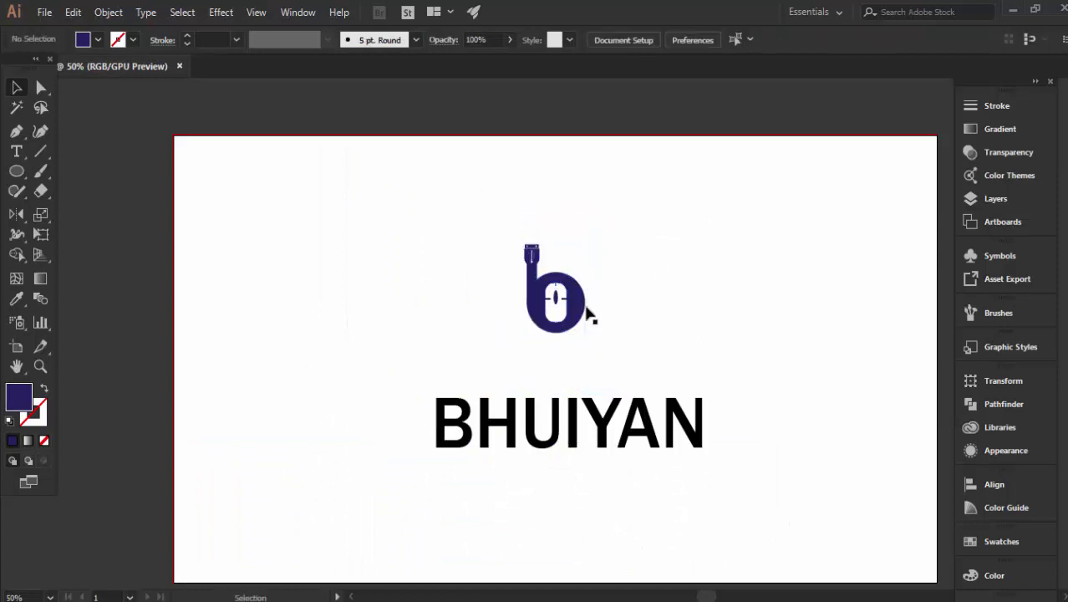
{"action": "left_click_drag", "start_coordinate": [581, 296], "coordinate": [585, 349]}
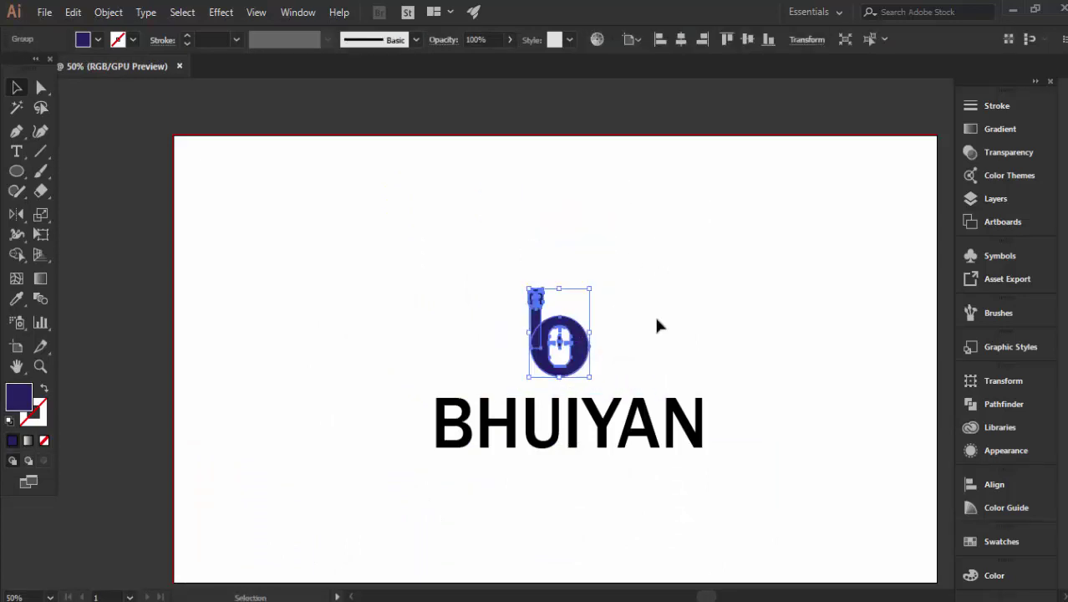
{"action": "left_click_drag", "start_coordinate": [636, 306], "coordinate": [581, 336]}
{"action": "left_click_drag", "start_coordinate": [591, 287], "coordinate": [600, 286]}
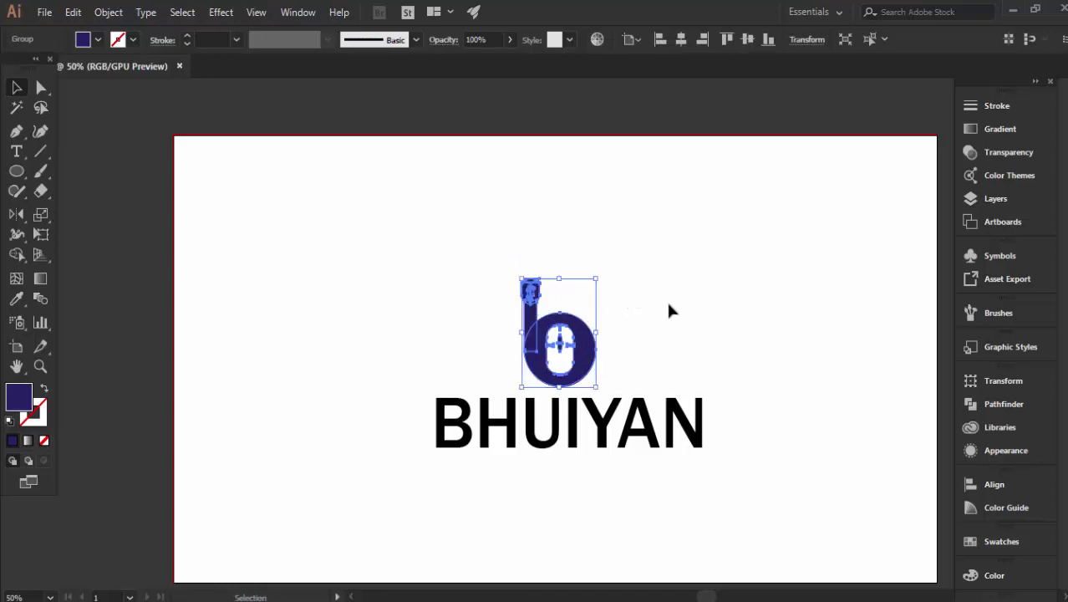
{"action": "left_click", "coordinate": [668, 308]}
{"action": "scroll", "coordinate": [635, 363], "scroll_direction": "down", "scroll_amount": 1}
{"action": "scroll", "coordinate": [630, 357], "scroll_direction": "up", "scroll_amount": 1}
- Duplicate BHUIYAN below itself and turn the copy into IT INSTITUTE
{"action": "mouse_move", "coordinate": [627, 351]}
{"action": "left_mouse_down"}
{"action": "mouse_move", "coordinate": [568, 314]}
{"action": "mouse_move", "coordinate": [558, 403]}
{"action": "left_mouse_up"}
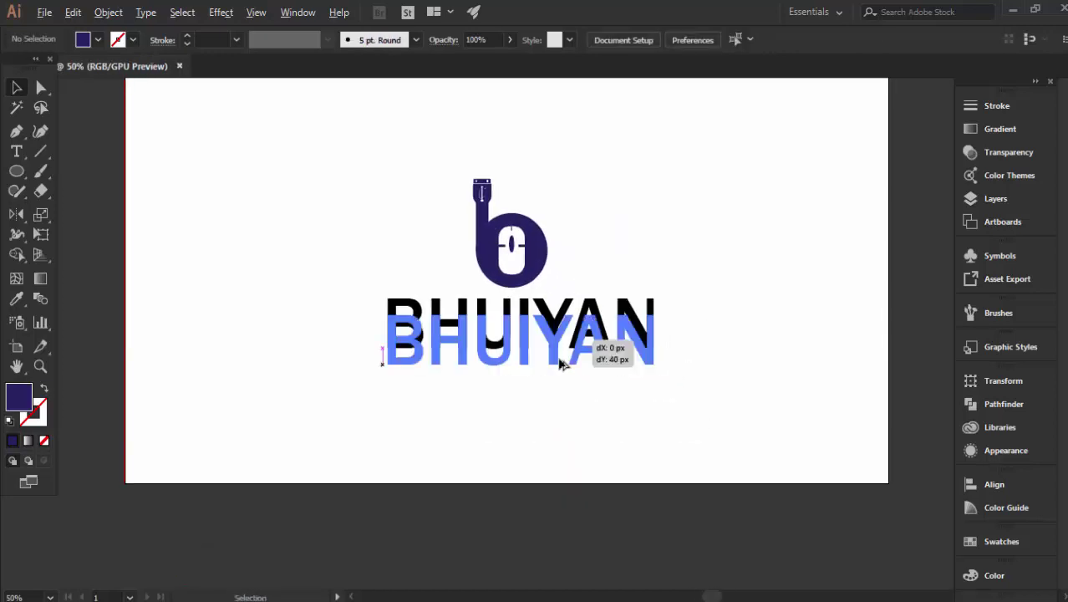
{"action": "double_click", "coordinate": [557, 402]}
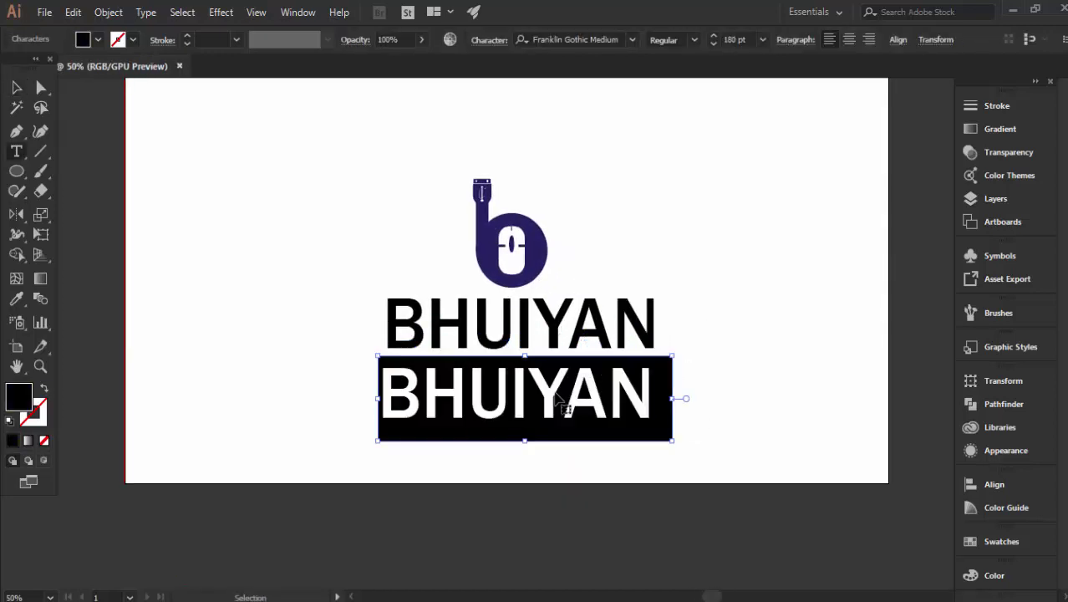
{"action": "key", "text": "ctrl+v"}
{"action": "left_click", "coordinate": [13, 94]}
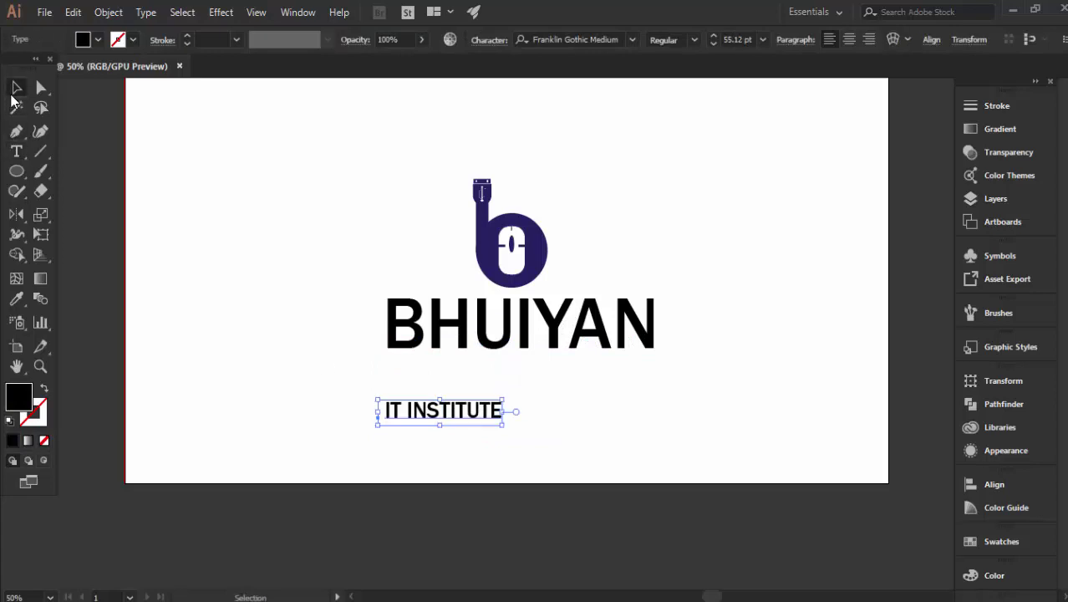
{"action": "left_click_drag", "start_coordinate": [437, 424], "coordinate": [540, 371]}
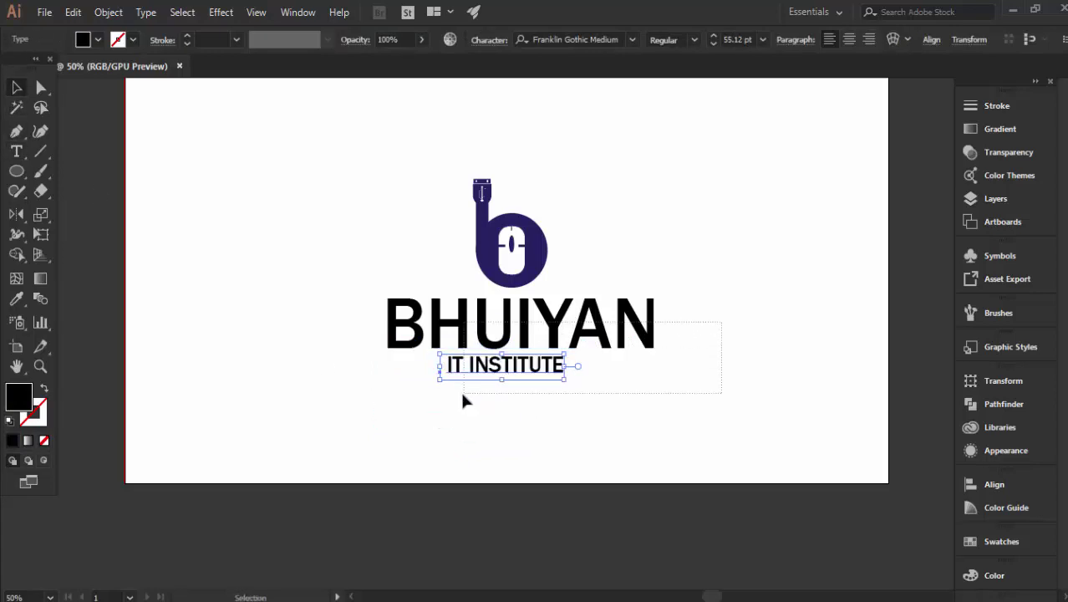
- Centre IT INSTITUTE horizontally under BHUIYAN with Horizontal Align Center
{"action": "left_click", "coordinate": [535, 326], "text": "shift"}
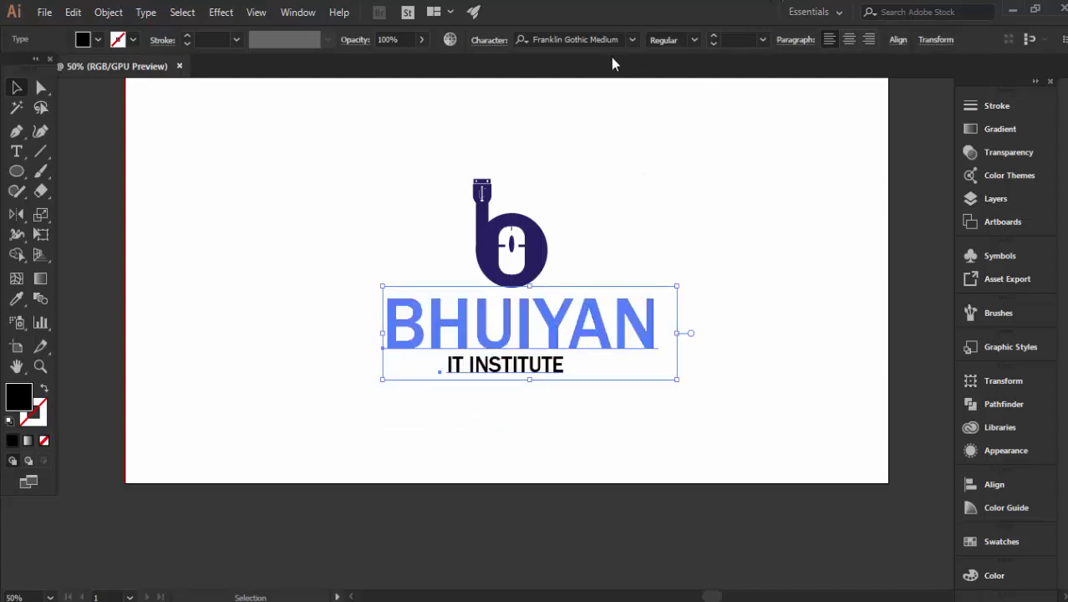
{"action": "left_click", "coordinate": [898, 42]}
{"action": "left_click", "coordinate": [766, 84]}
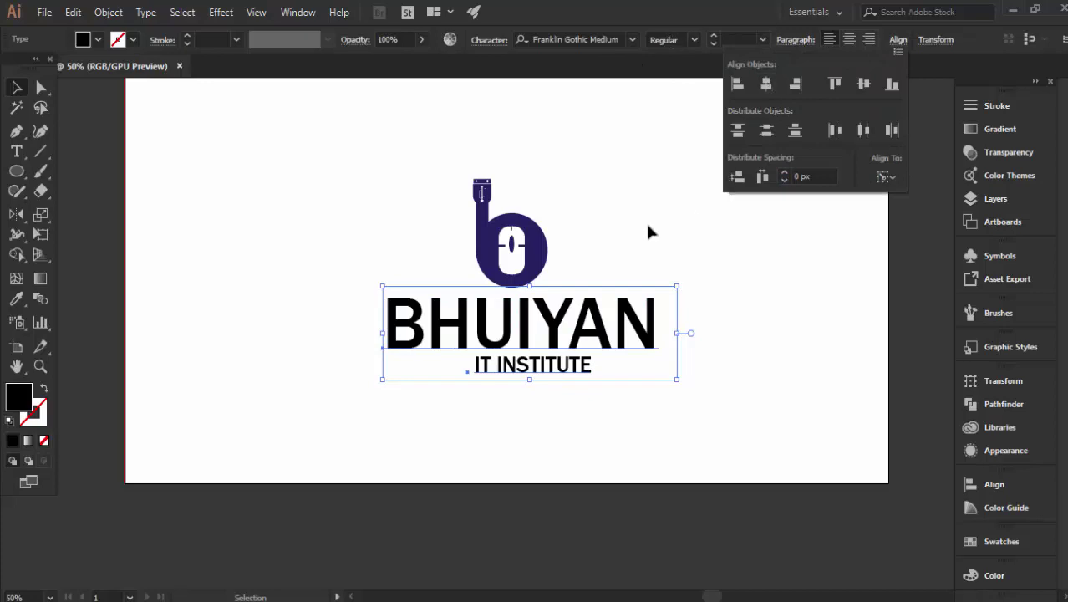
{"action": "left_click", "coordinate": [452, 416]}
{"action": "scroll", "coordinate": [453, 416], "scroll_direction": "up", "scroll_amount": 3}
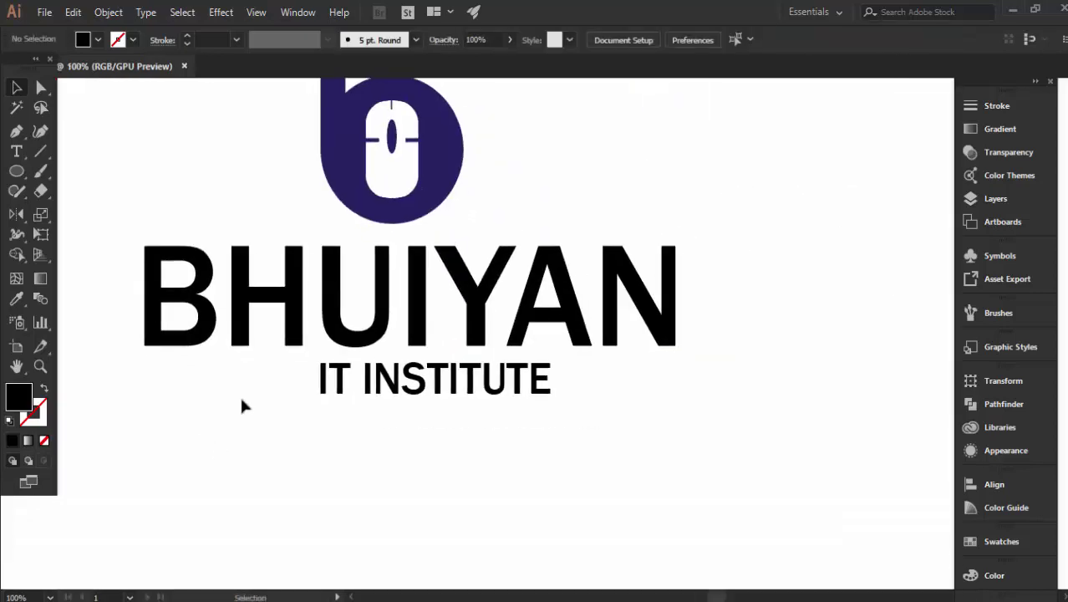
- Draw a thin black bar to the left of IT INSTITUTE
{"action": "scroll", "coordinate": [240, 394], "scroll_direction": "down", "scroll_amount": 4}
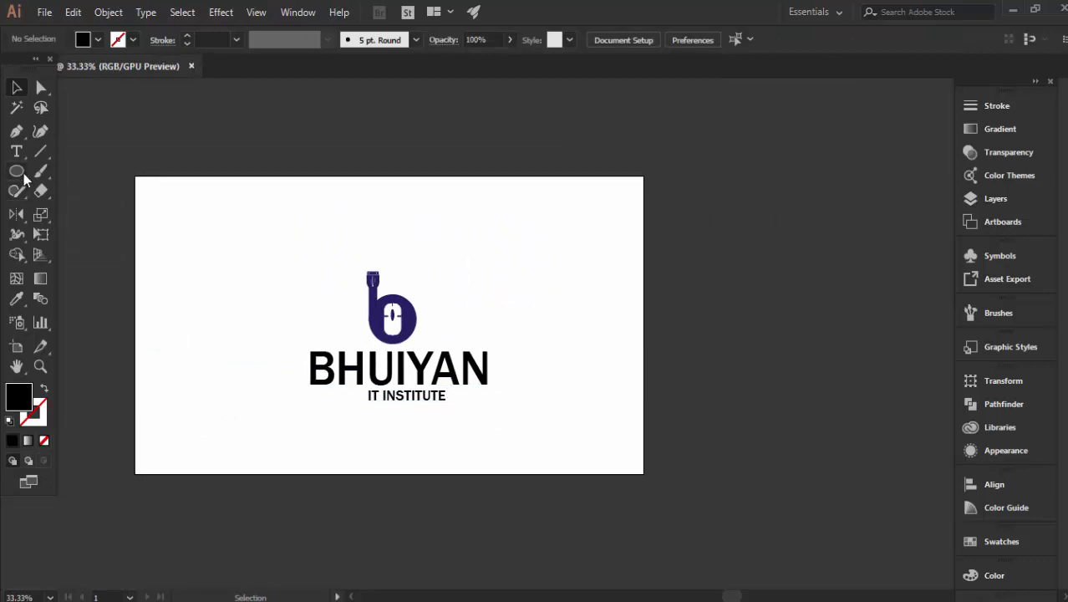
{"action": "left_click_drag", "start_coordinate": [19, 176], "coordinate": [84, 171]}
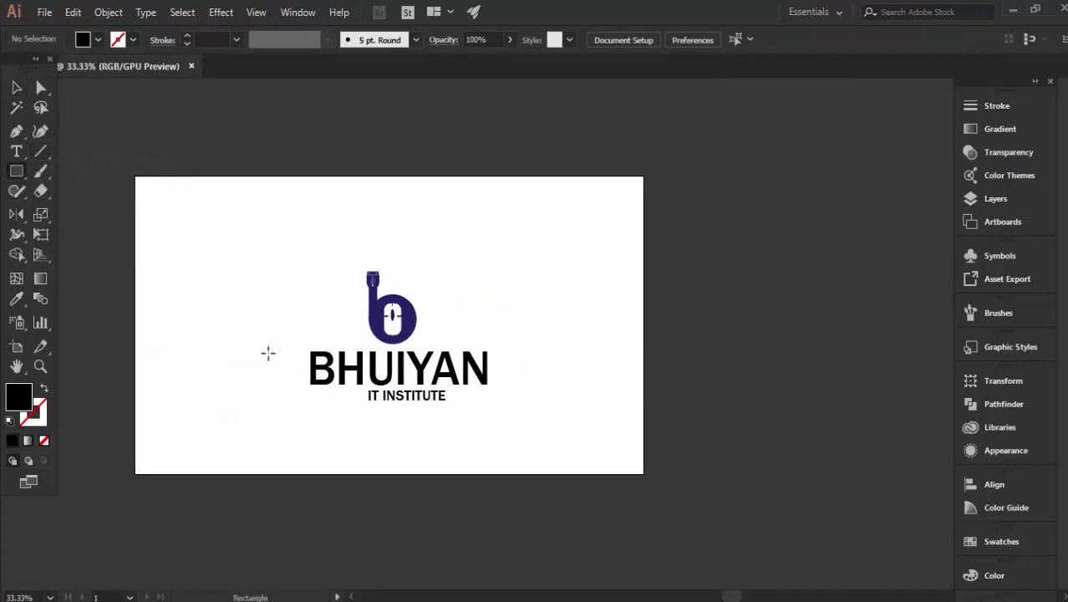
{"action": "scroll", "coordinate": [266, 353], "scroll_direction": "up", "scroll_amount": 3}
{"action": "scroll", "coordinate": [295, 369], "scroll_direction": "up", "scroll_amount": 2}
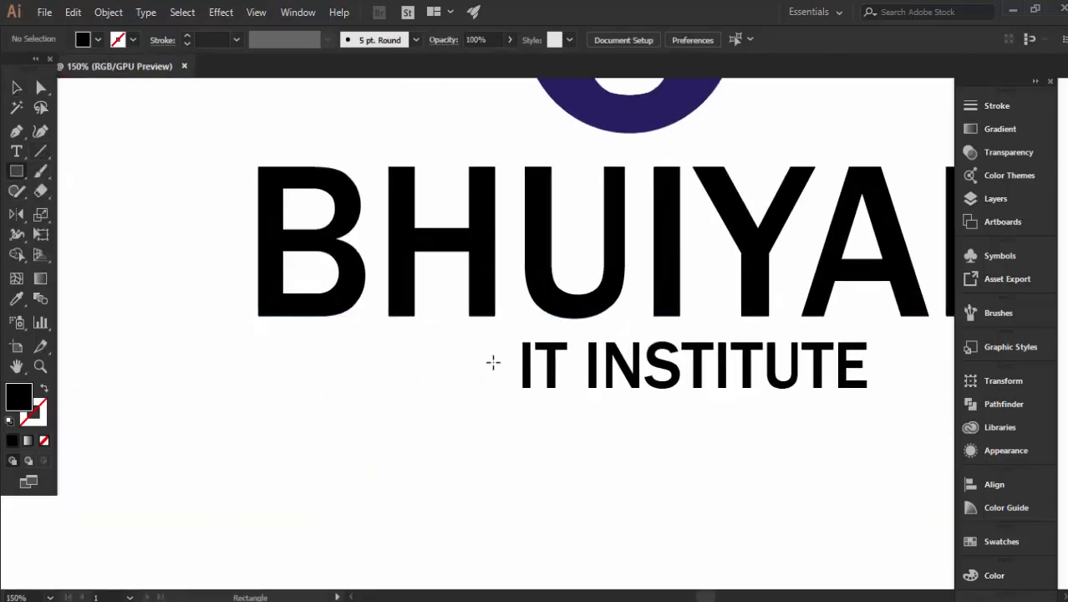
{"action": "left_click_drag", "start_coordinate": [500, 363], "coordinate": [254, 360]}
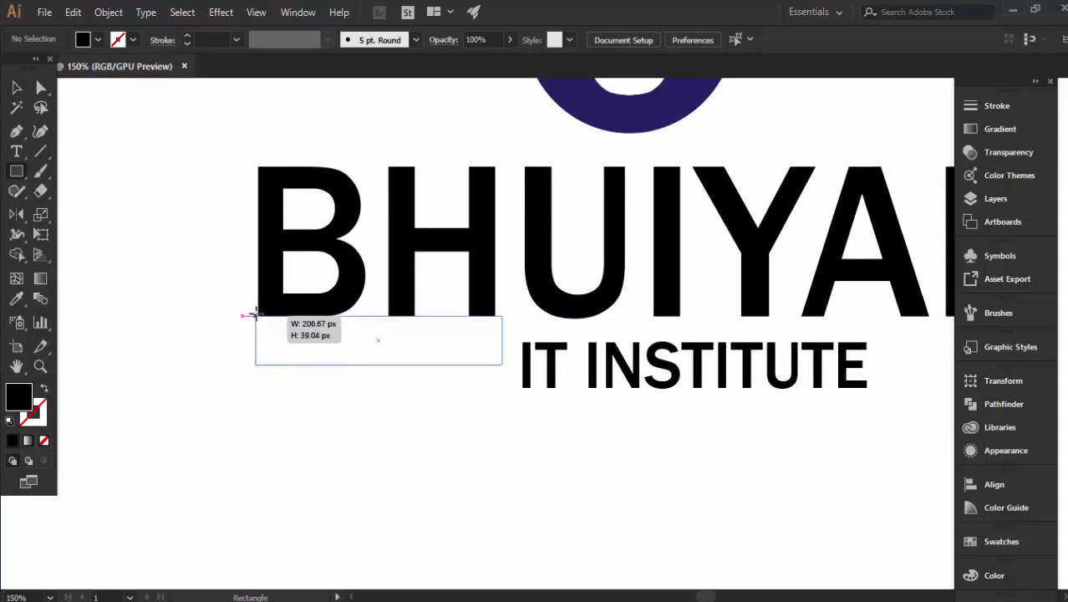
{"action": "left_click_drag", "start_coordinate": [254, 360], "coordinate": [258, 361]}
{"action": "key", "text": "v"}
{"action": "left_click", "coordinate": [222, 407]}
- Duplicate the bar to the right side of IT INSTITUTE
{"action": "scroll", "coordinate": [239, 485], "scroll_direction": "down", "scroll_amount": 2}
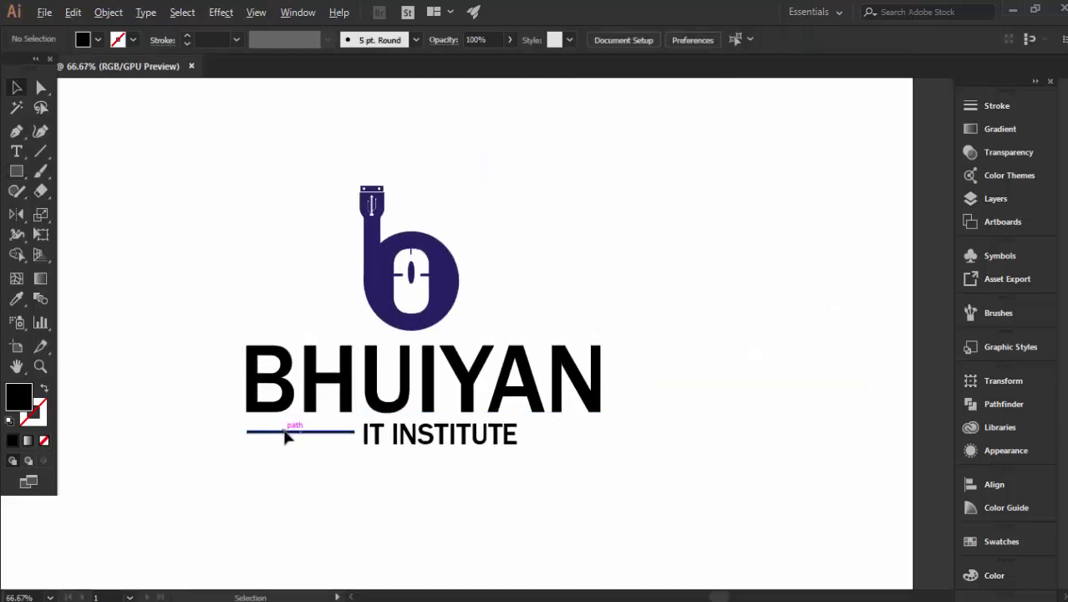
{"action": "left_click_drag", "start_coordinate": [285, 436], "coordinate": [562, 437]}
{"action": "left_click", "coordinate": [578, 490]}
{"action": "scroll", "coordinate": [601, 516], "scroll_direction": "up", "scroll_amount": 1}
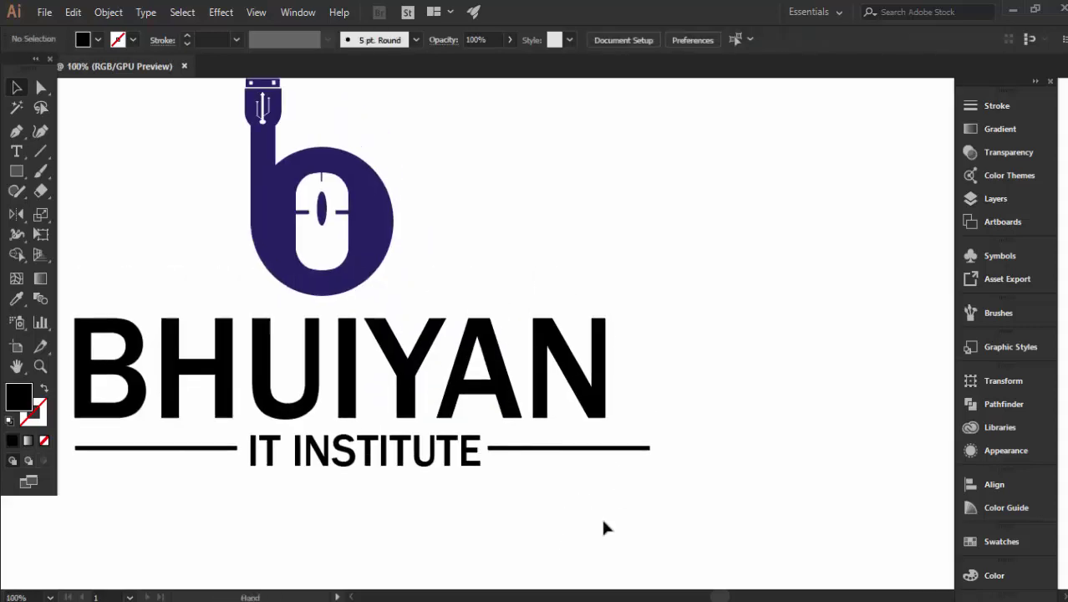
- Shorten the right-hand bar from its right end
{"action": "left_click", "coordinate": [649, 450]}
{"action": "scroll", "coordinate": [654, 450], "scroll_direction": "up", "scroll_amount": 1}
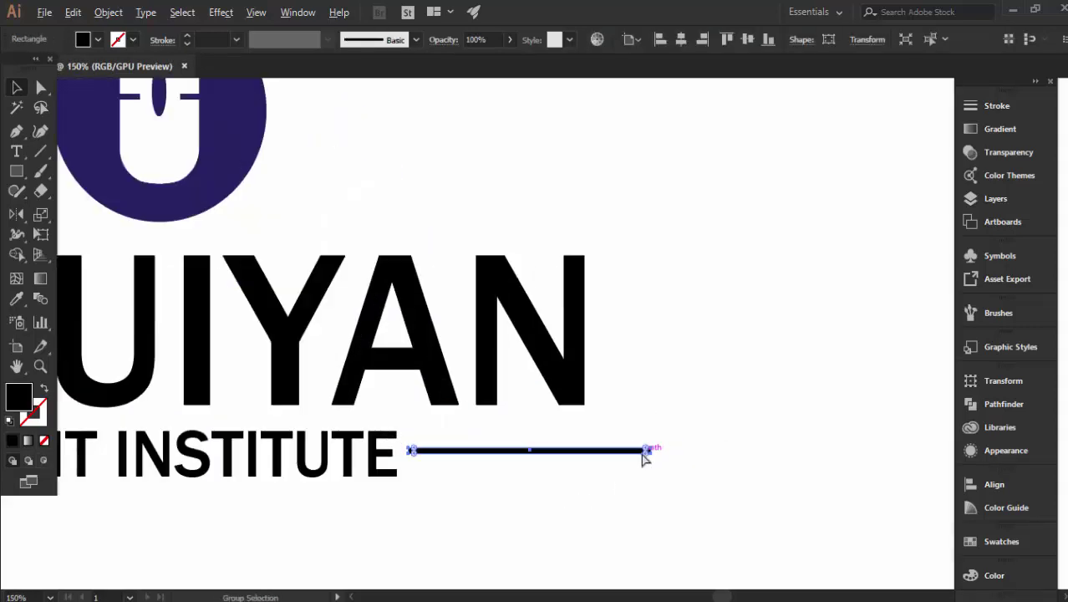
{"action": "scroll", "coordinate": [655, 449], "scroll_direction": "up", "scroll_amount": 1}
{"action": "scroll", "coordinate": [652, 449], "scroll_direction": "up", "scroll_amount": 2}
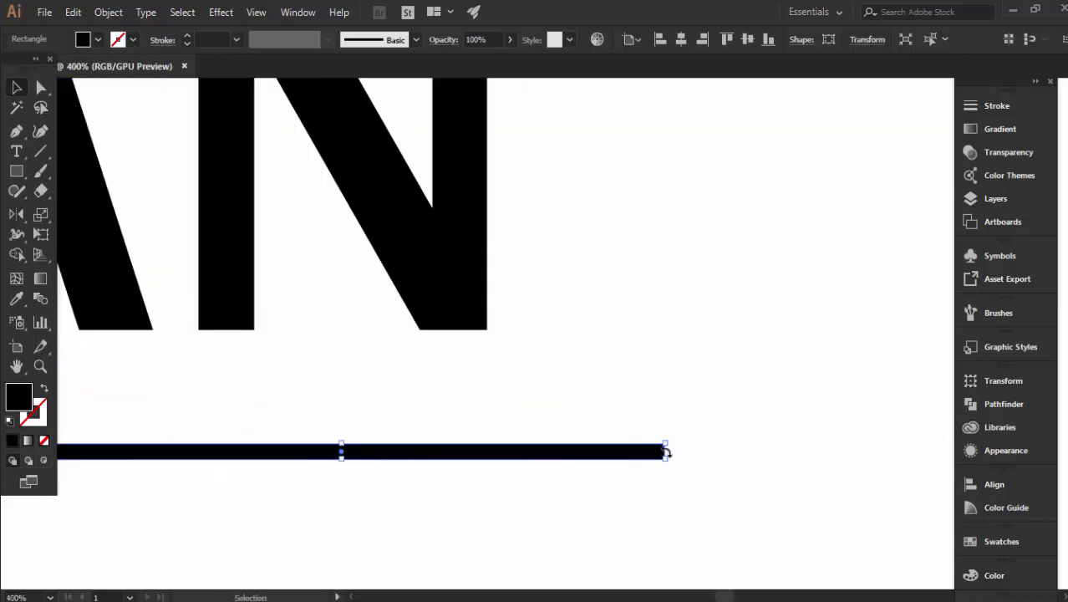
{"action": "scroll", "coordinate": [667, 452], "scroll_direction": "up", "scroll_amount": 2}
{"action": "left_click_drag", "start_coordinate": [665, 445], "coordinate": [311, 444]}
{"action": "scroll", "coordinate": [400, 460], "scroll_direction": "down", "scroll_amount": 2}
{"action": "scroll", "coordinate": [568, 441], "scroll_direction": "down", "scroll_amount": 1}
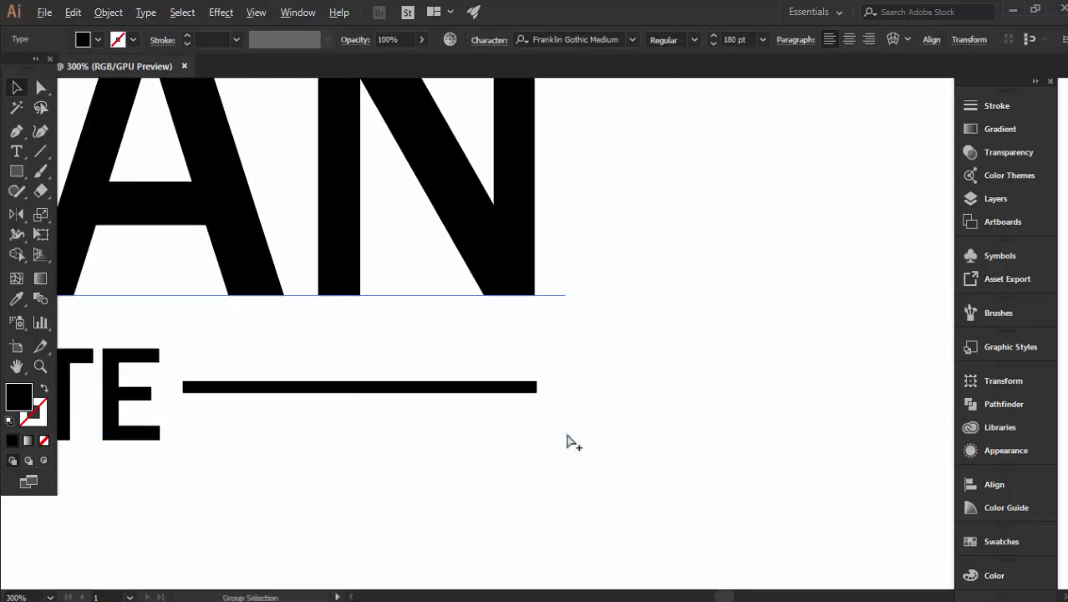
{"action": "scroll", "coordinate": [585, 445], "scroll_direction": "down", "scroll_amount": 2}
{"action": "scroll", "coordinate": [467, 499], "scroll_direction": "down", "scroll_amount": 2}
{"action": "left_click", "coordinate": [541, 498]}
{"action": "scroll", "coordinate": [542, 498], "scroll_direction": "up", "scroll_amount": 1}
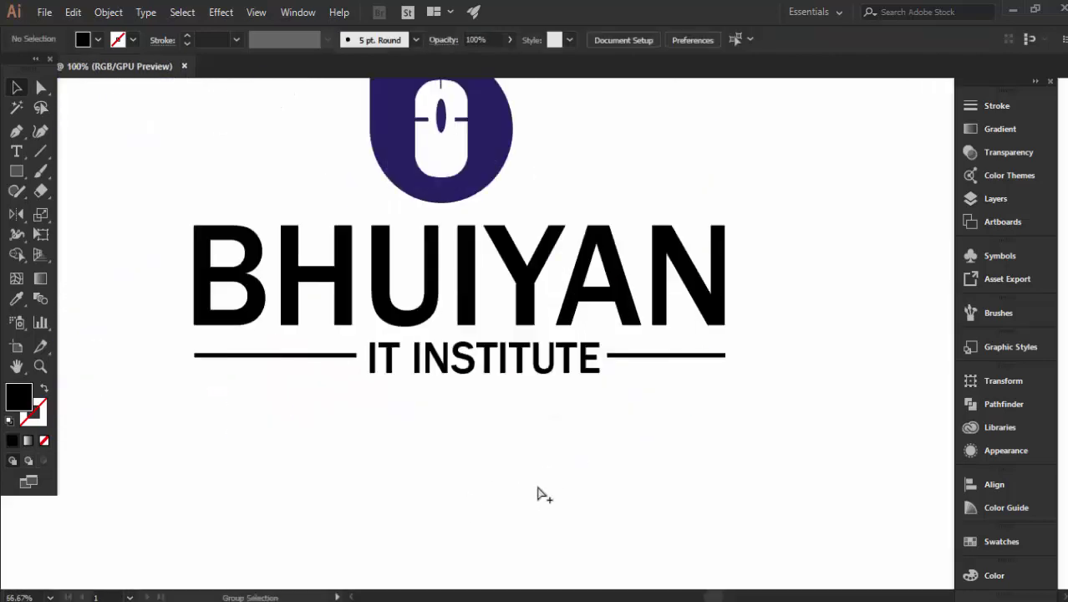
{"action": "scroll", "coordinate": [544, 491], "scroll_direction": "down", "scroll_amount": 1}
{"action": "scroll", "coordinate": [535, 488], "scroll_direction": "down", "scroll_amount": 1}
{"action": "scroll", "coordinate": [506, 482], "scroll_direction": "down", "scroll_amount": 1}
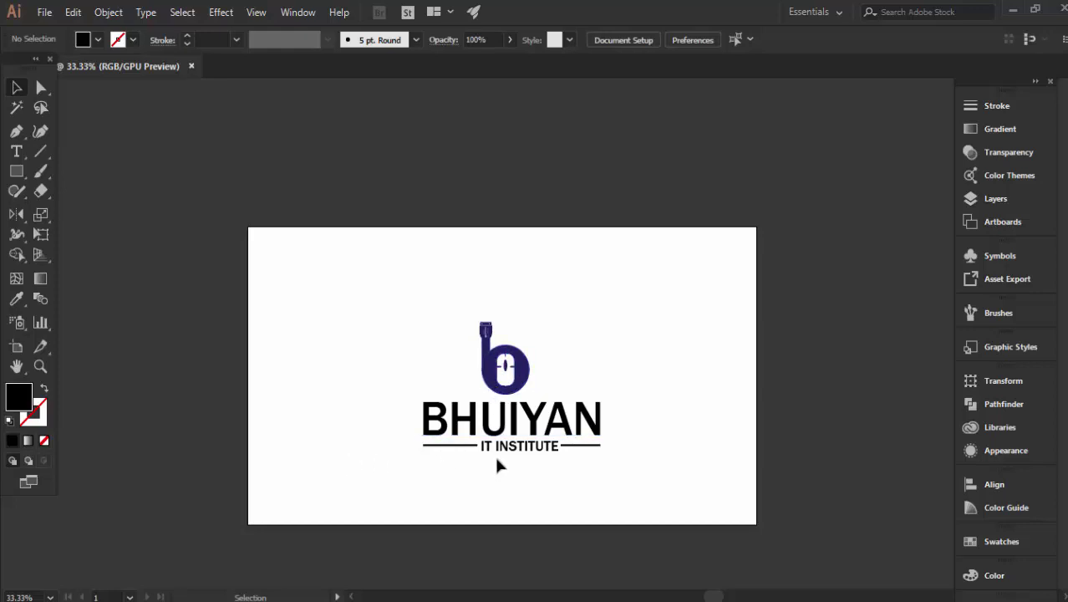
- Shorten the left-hand bar and nudge IT INSTITUTE slightly left
{"action": "scroll", "coordinate": [499, 464], "scroll_direction": "up", "scroll_amount": 1}
{"action": "scroll", "coordinate": [493, 462], "scroll_direction": "up", "scroll_amount": 1}
{"action": "scroll", "coordinate": [481, 494], "scroll_direction": "up", "scroll_amount": 1}
{"action": "scroll", "coordinate": [468, 493], "scroll_direction": "up", "scroll_amount": 1}
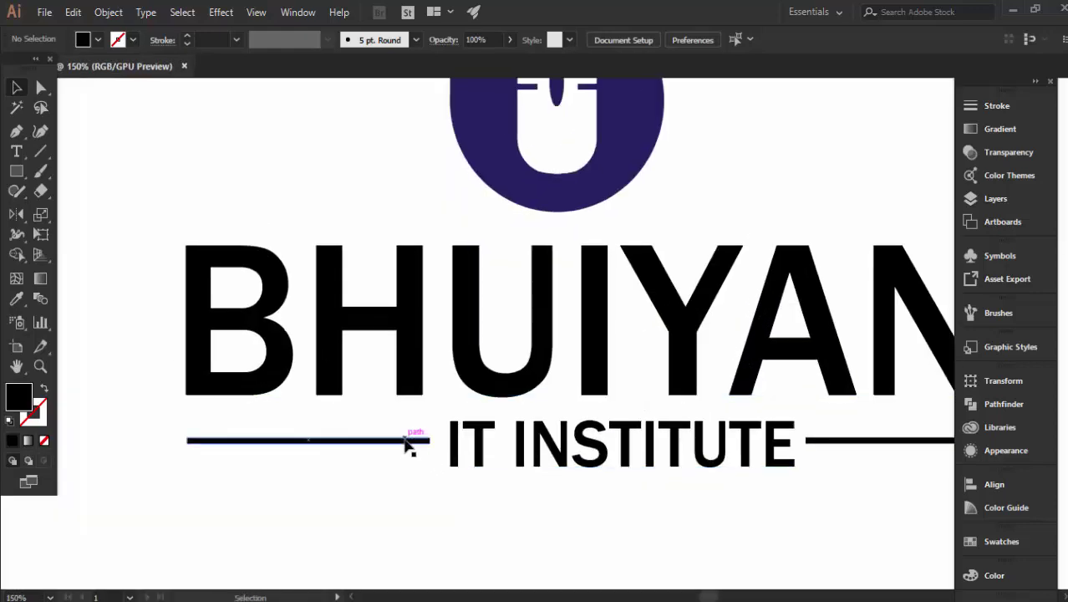
{"action": "left_click", "coordinate": [407, 441]}
{"action": "scroll", "coordinate": [433, 441], "scroll_direction": "up", "scroll_amount": 3}
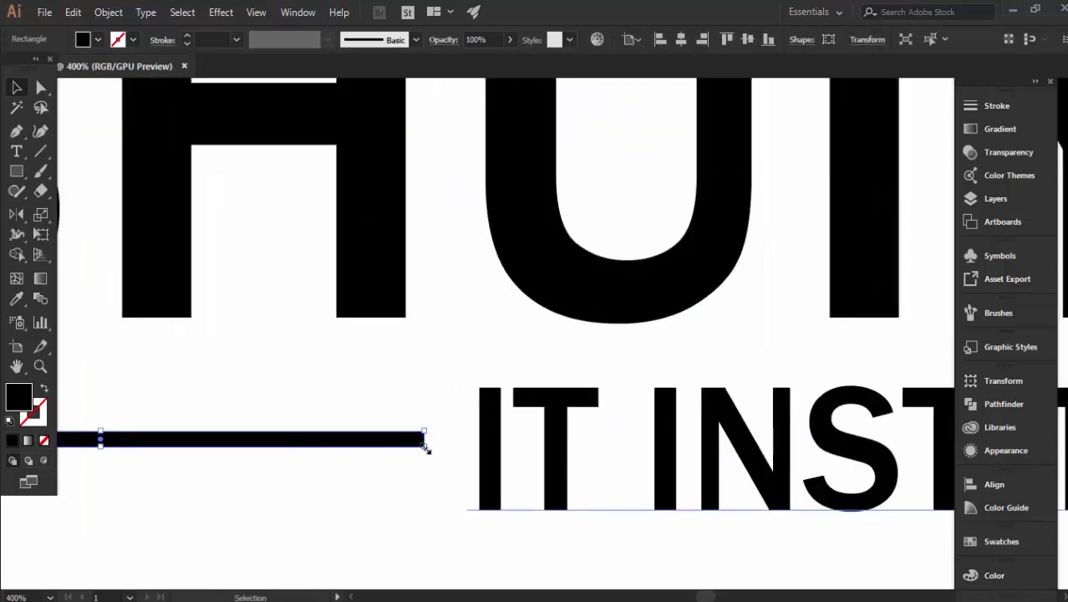
{"action": "scroll", "coordinate": [425, 447], "scroll_direction": "up", "scroll_amount": 3}
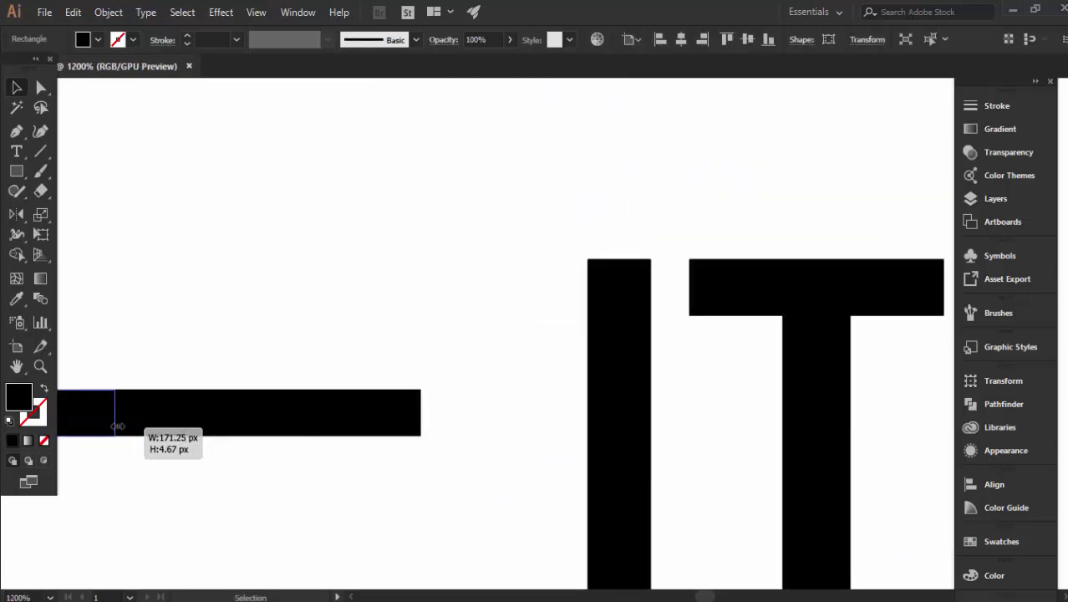
{"action": "left_click_drag", "start_coordinate": [423, 414], "coordinate": [114, 423]}
{"action": "scroll", "coordinate": [286, 461], "scroll_direction": "down", "scroll_amount": 6}
{"action": "scroll", "coordinate": [285, 475], "scroll_direction": "down", "scroll_amount": 3}
{"action": "left_click_drag", "start_coordinate": [416, 475], "coordinate": [406, 473]}
{"action": "left_click", "coordinate": [422, 513]}
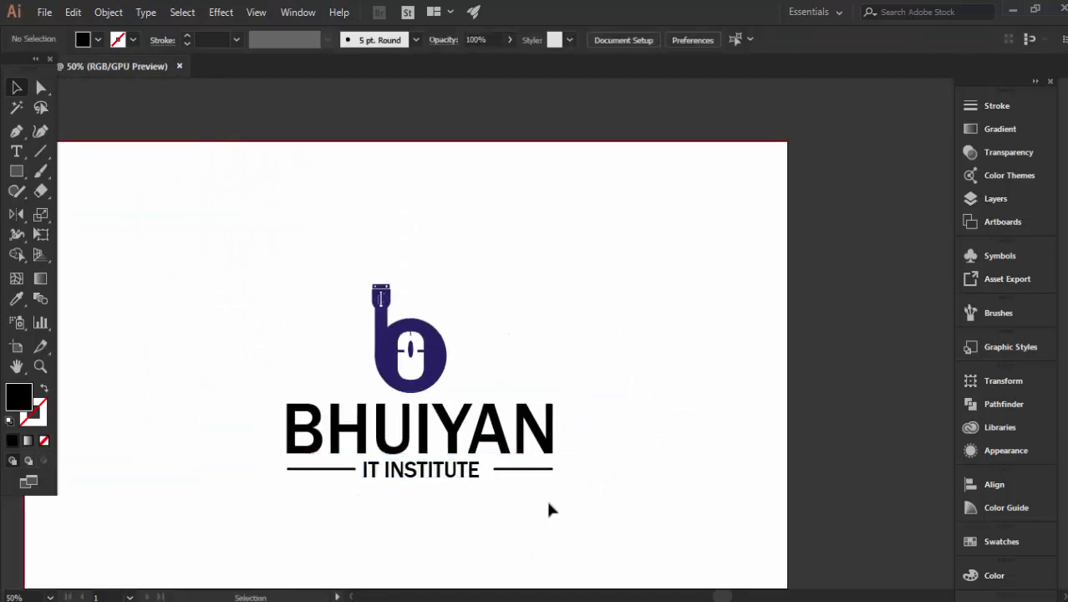
- Move the right-hand bar closer to the text and lengthen it to match the left
{"action": "left_click", "coordinate": [530, 468]}
{"action": "scroll", "coordinate": [528, 482], "scroll_direction": "up", "scroll_amount": 1}
{"action": "scroll", "coordinate": [530, 484], "scroll_direction": "up", "scroll_amount": 4}
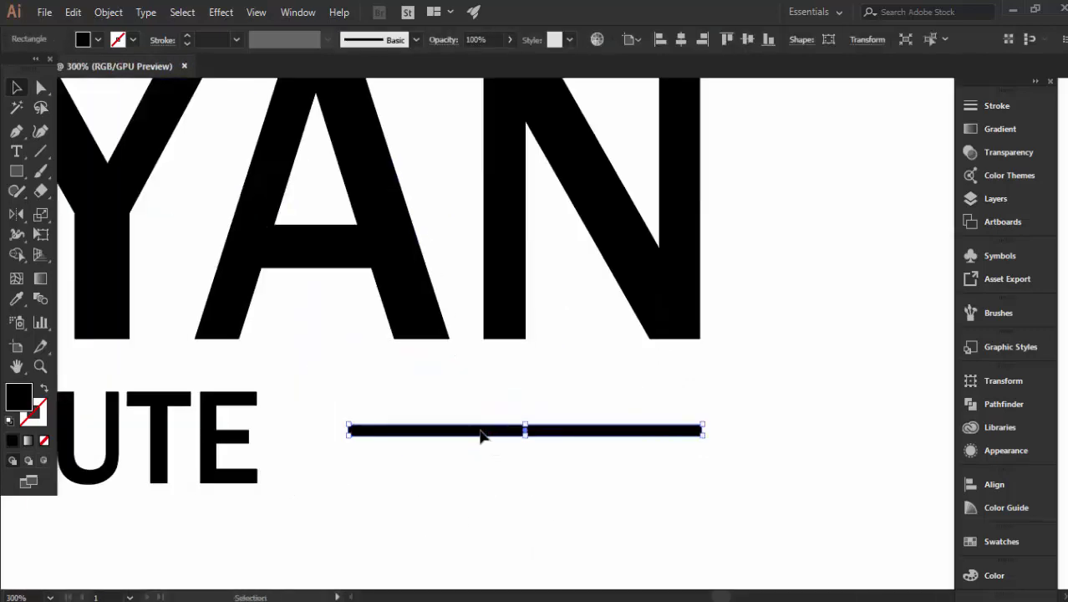
{"action": "mouse_move", "coordinate": [481, 433]}
{"action": "left_mouse_down"}
{"action": "mouse_move", "coordinate": [428, 438]}
{"action": "mouse_move", "coordinate": [438, 440]}
{"action": "left_mouse_up"}
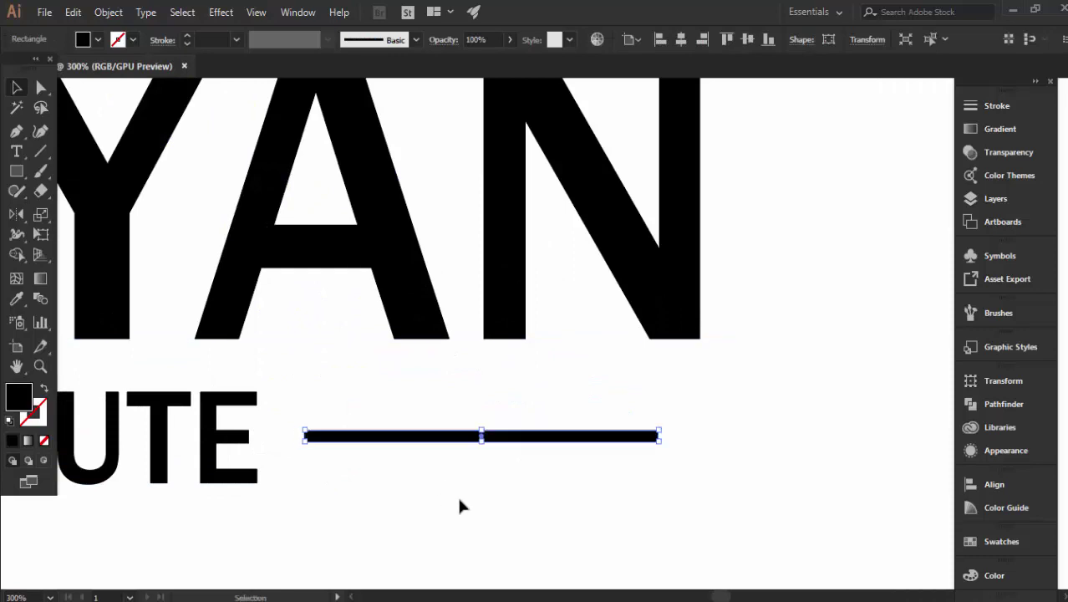
{"action": "scroll", "coordinate": [637, 454], "scroll_direction": "up", "scroll_amount": 2}
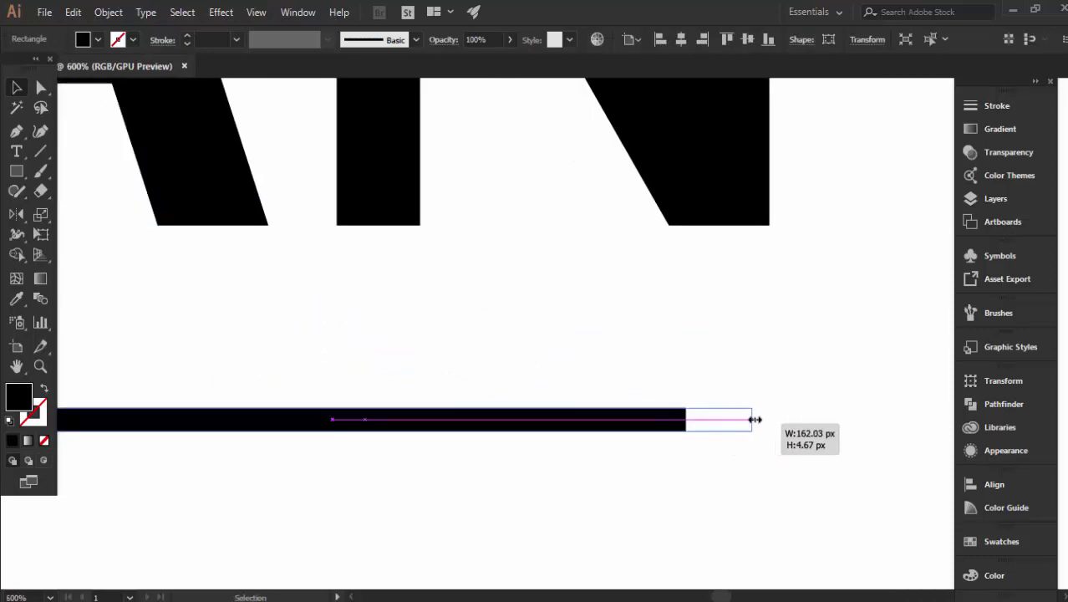
{"action": "left_click_drag", "start_coordinate": [690, 419], "coordinate": [770, 421]}
{"action": "scroll", "coordinate": [810, 441], "scroll_direction": "down", "scroll_amount": 3, "text": "alt"}
{"action": "scroll", "coordinate": [810, 441], "scroll_direction": "down", "scroll_amount": 3, "text": "alt"}
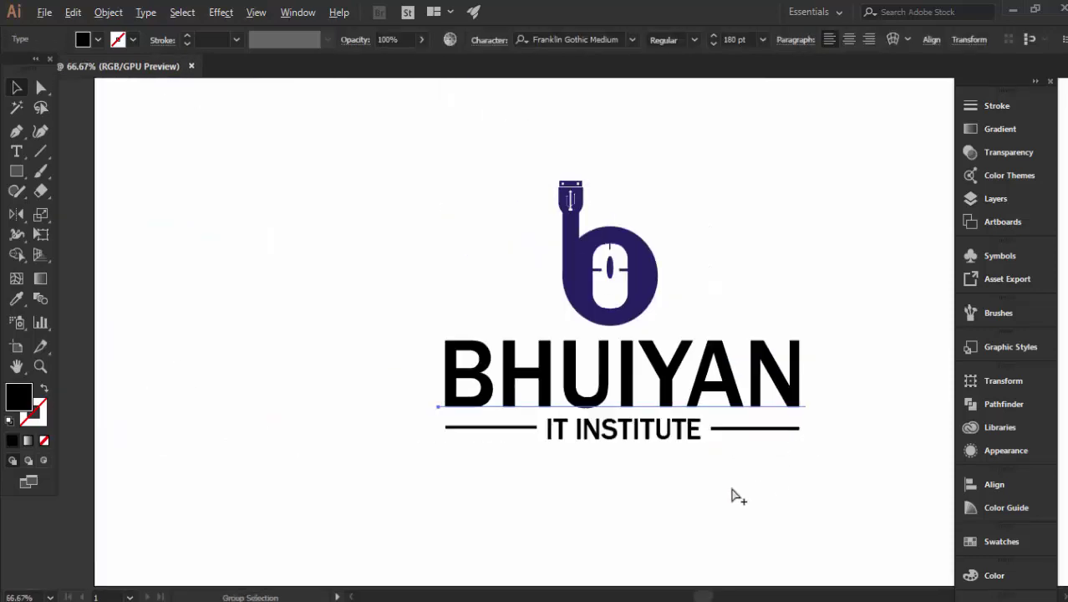
{"action": "left_click", "coordinate": [719, 514]}
{"action": "scroll", "coordinate": [711, 520], "scroll_direction": "down", "scroll_amount": 1, "text": "alt"}
{"action": "scroll", "coordinate": [709, 510], "scroll_direction": "up", "scroll_amount": 1, "text": "alt"}
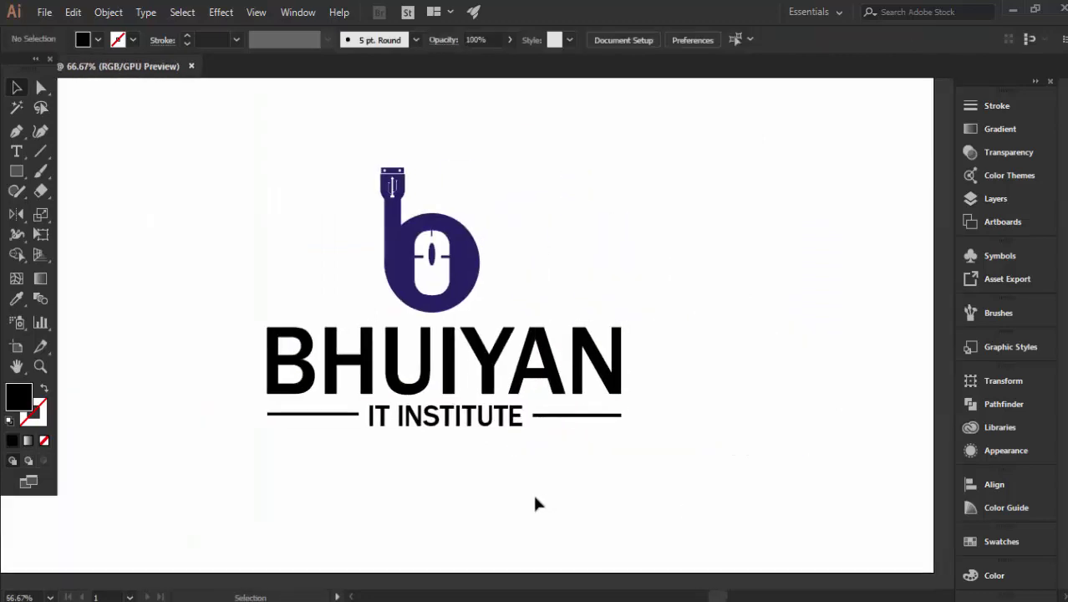
- Review the 'bluish black color' requirement in the client notes, then return to the artwork
{"action": "key", "text": "alt+Tab"}
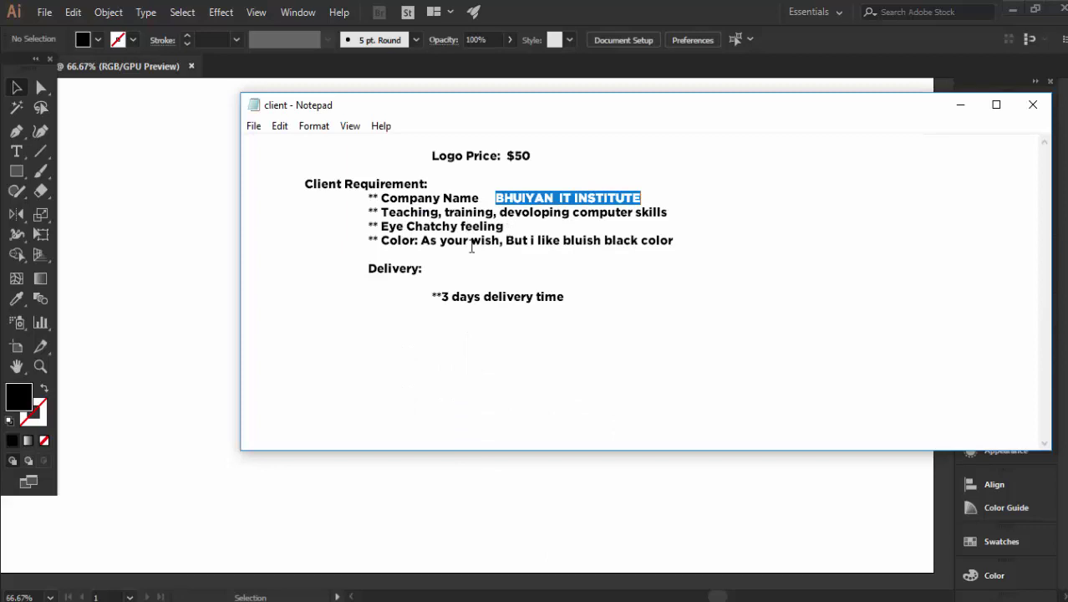
{"action": "left_click_drag", "start_coordinate": [420, 242], "coordinate": [484, 242]}
{"action": "left_click", "coordinate": [498, 255]}
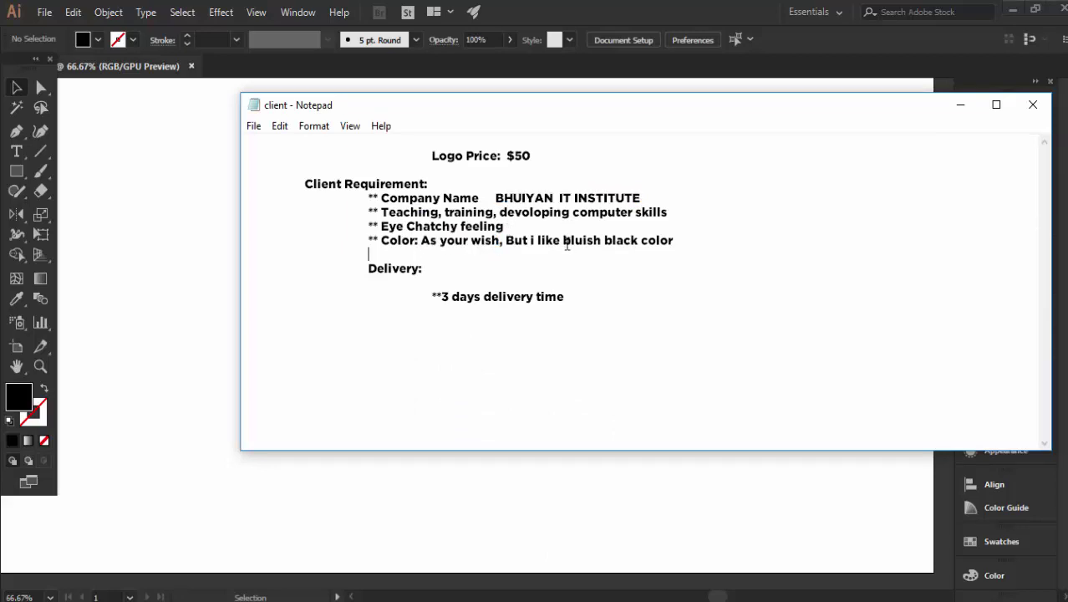
{"action": "left_click_drag", "start_coordinate": [567, 244], "coordinate": [699, 255]}
{"action": "left_click", "coordinate": [86, 325]}
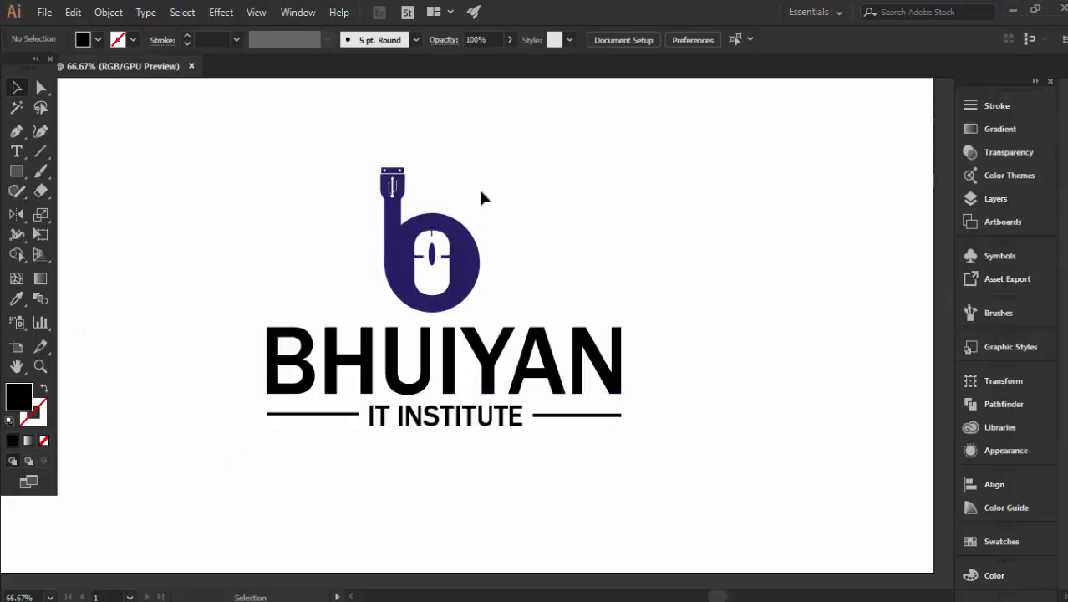
- Fill the whole b logo group with dark navy #04043f and zoom to 100%
{"action": "left_click_drag", "start_coordinate": [495, 163], "coordinate": [354, 299]}
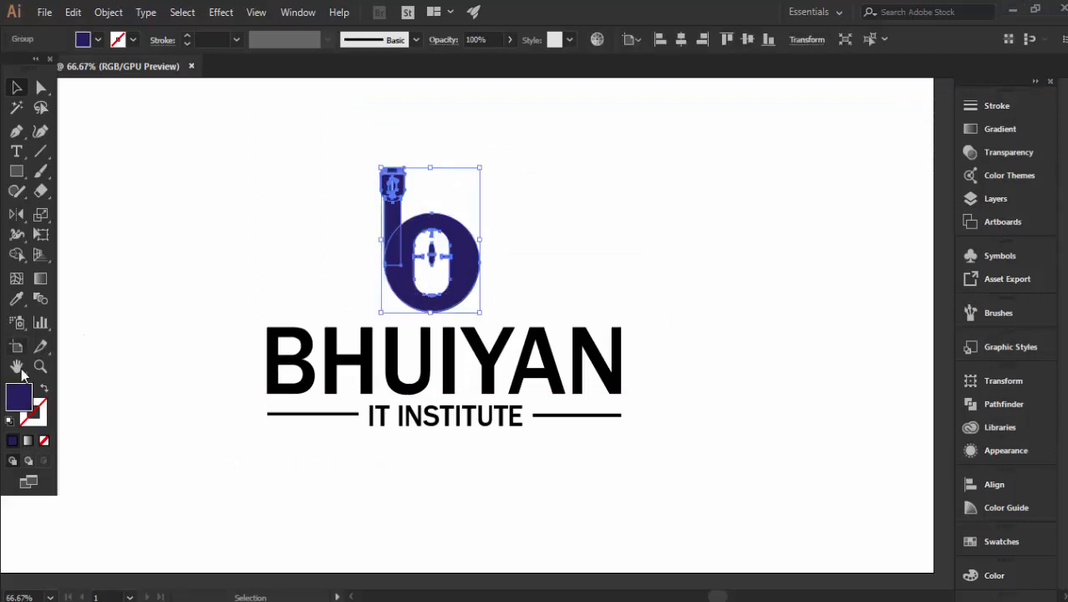
{"action": "double_click", "coordinate": [19, 403]}
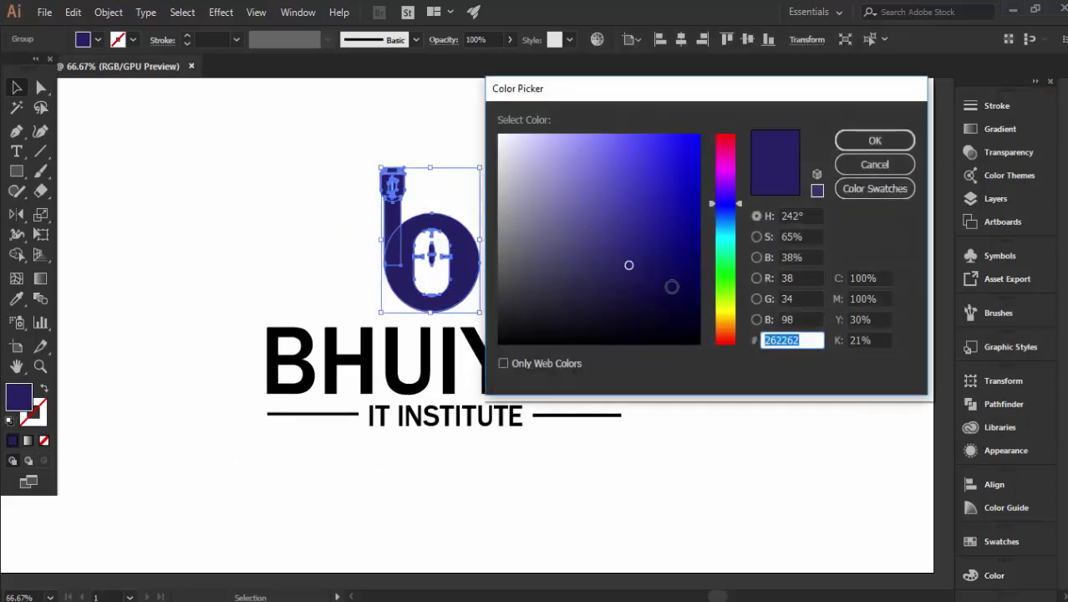
{"action": "left_click_drag", "start_coordinate": [672, 286], "coordinate": [686, 293]}
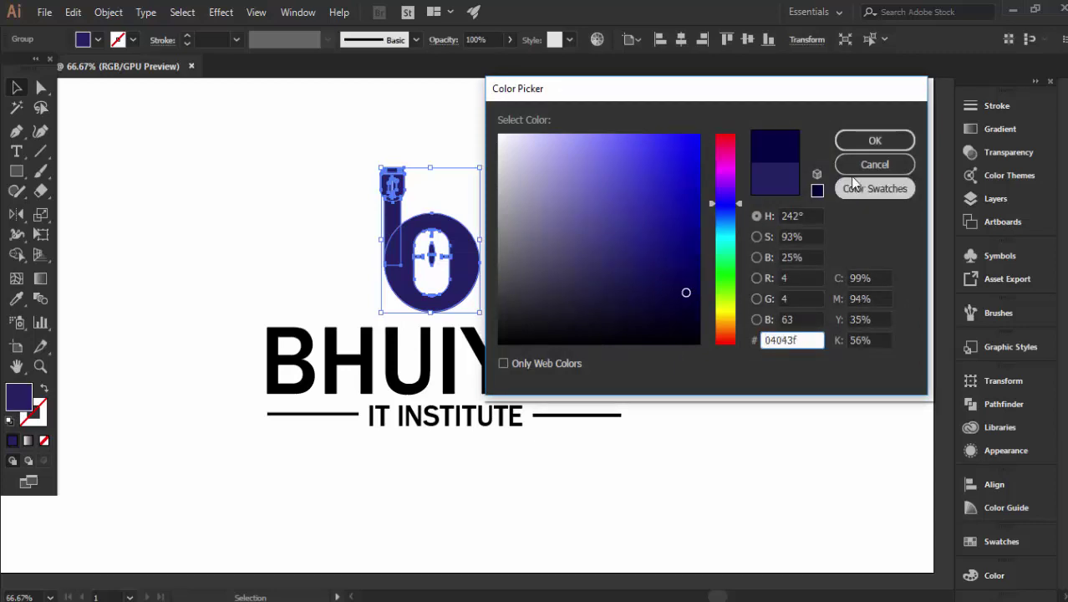
{"action": "left_click", "coordinate": [875, 141]}
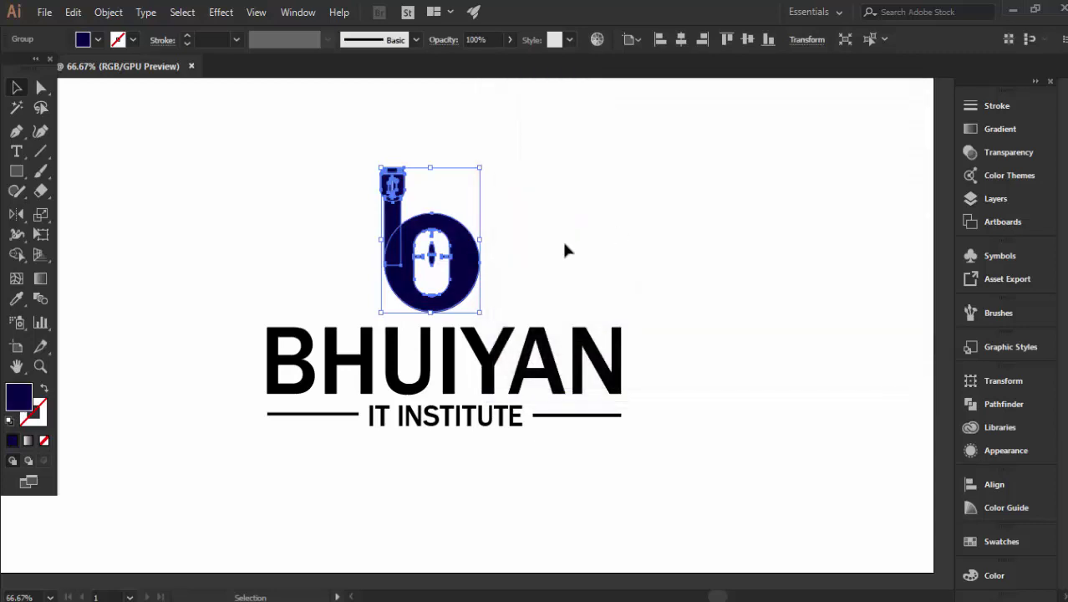
{"action": "left_click", "coordinate": [563, 244]}
{"action": "key", "text": "ctrl+1"}
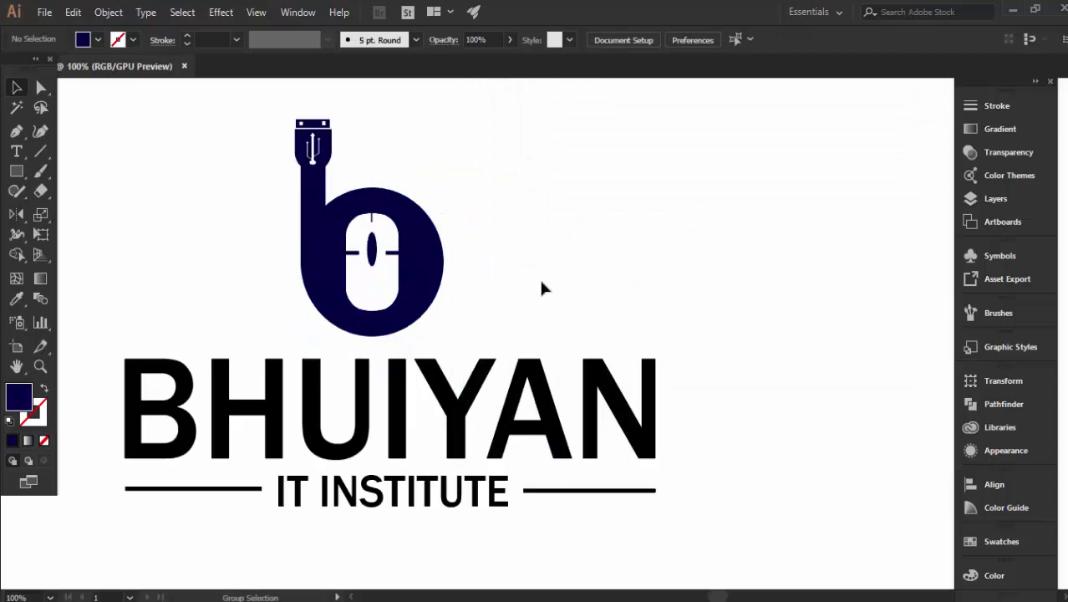
{"action": "mouse_move", "coordinate": [541, 289]}
{"action": "left_mouse_down"}
{"action": "mouse_move", "coordinate": [600, 281]}
{"action": "mouse_move", "coordinate": [614, 310]}
{"action": "left_mouse_up"}
{"action": "scroll", "coordinate": [753, 285], "scroll_direction": "down", "scroll_amount": 2}
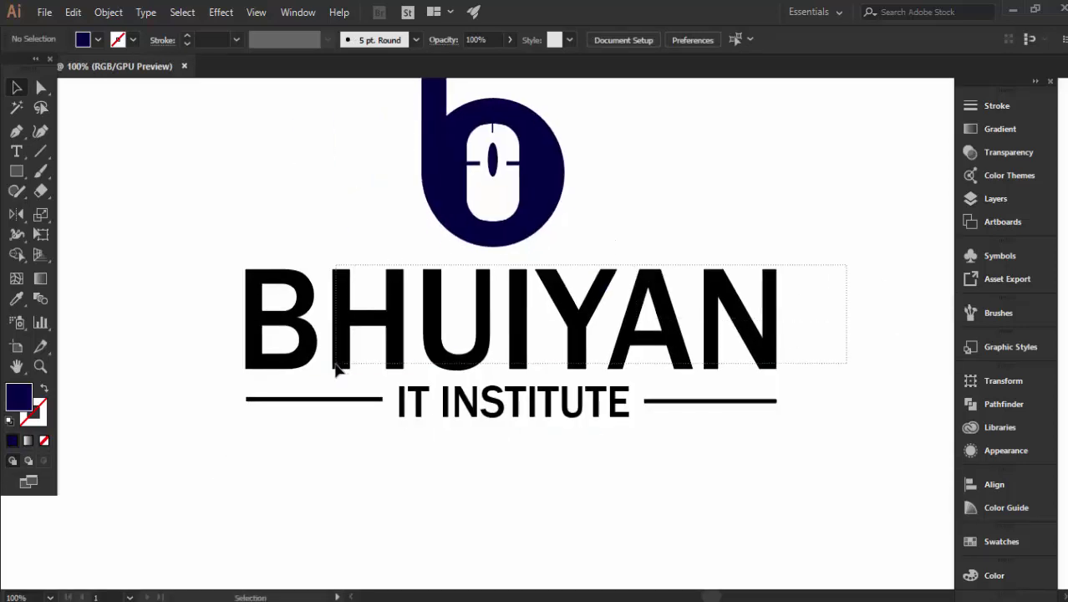
- Fill the BHUIYAN lettering with dark maroon #300f0f in place of black
{"action": "left_click", "coordinate": [238, 366]}
{"action": "double_click", "coordinate": [17, 403]}
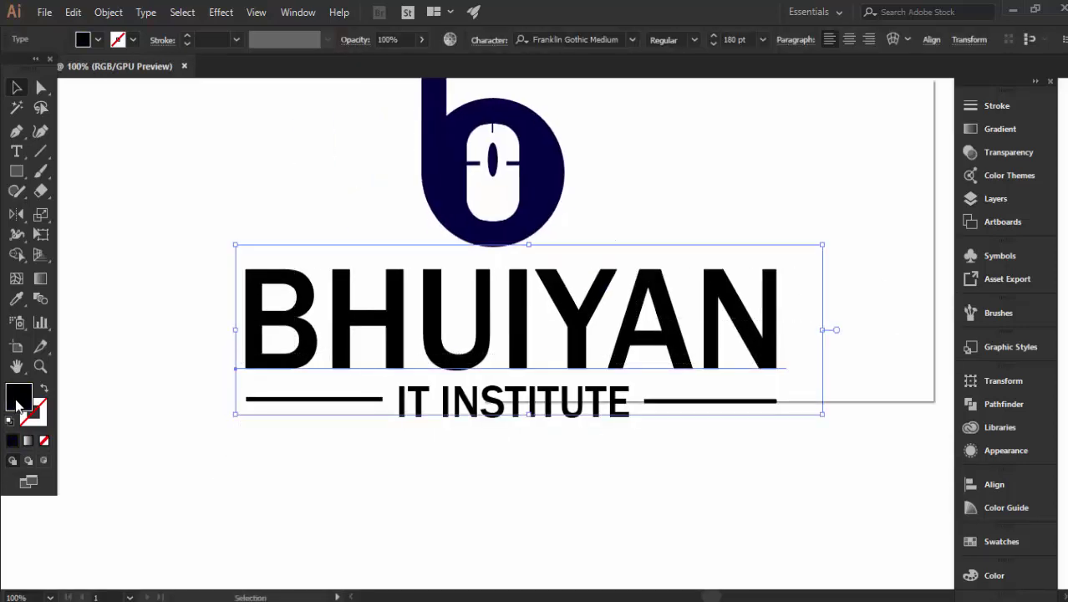
{"action": "left_click_drag", "start_coordinate": [732, 230], "coordinate": [729, 135]}
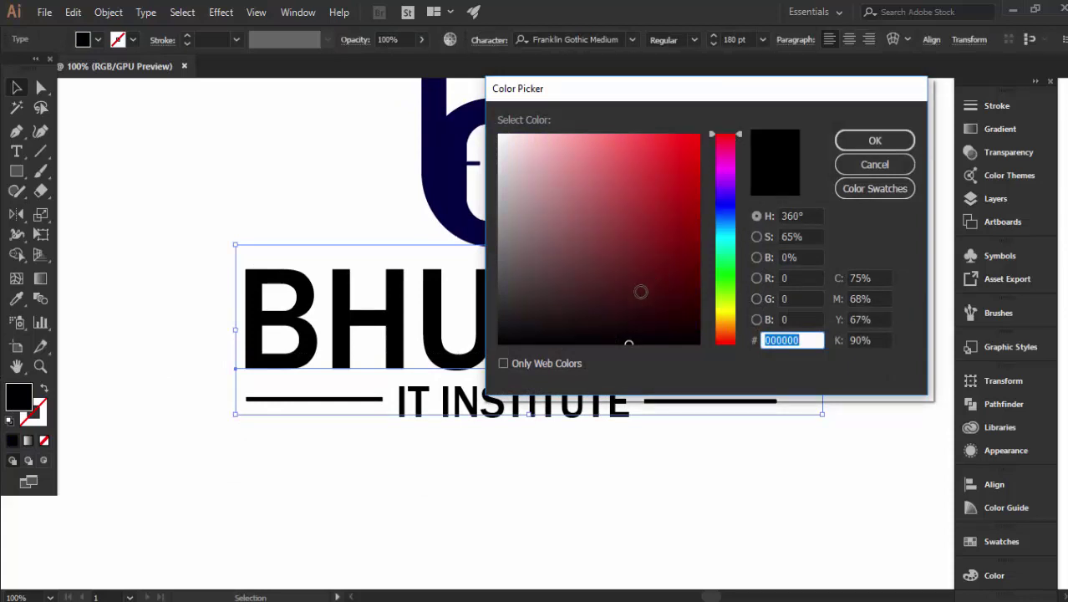
{"action": "left_click", "coordinate": [637, 305]}
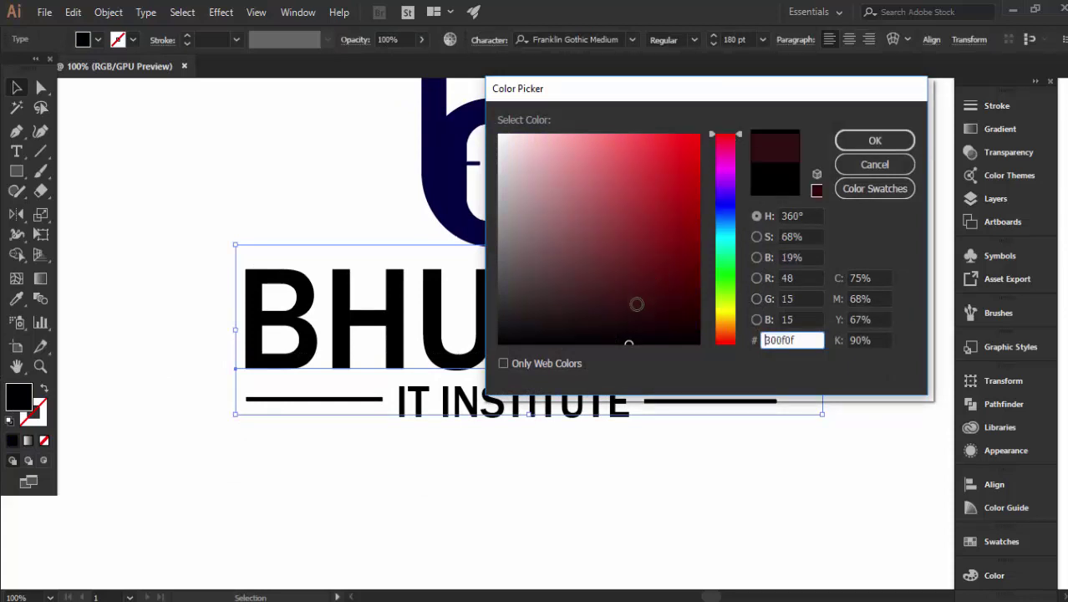
{"action": "left_click", "coordinate": [875, 141]}
{"action": "left_click", "coordinate": [197, 291]}
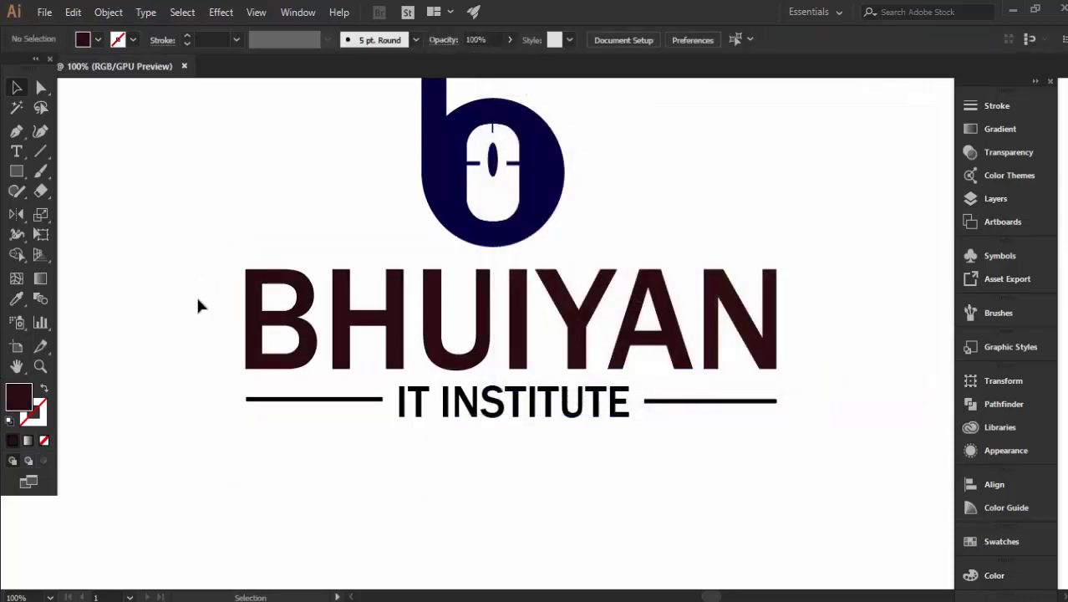
{"action": "scroll", "coordinate": [196, 328], "scroll_direction": "down", "scroll_amount": 1}
{"action": "scroll", "coordinate": [192, 331], "scroll_direction": "up", "scroll_amount": 1}
{"action": "scroll", "coordinate": [189, 333], "scroll_direction": "up", "scroll_amount": 1}
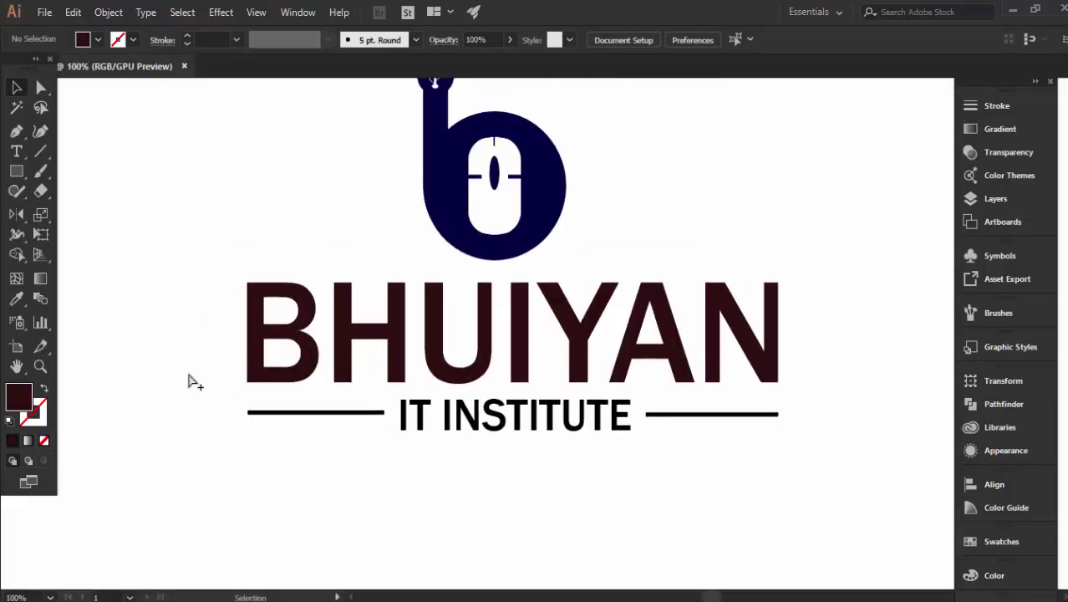
{"action": "scroll", "coordinate": [191, 385], "scroll_direction": "down", "scroll_amount": 1}
{"action": "scroll", "coordinate": [186, 386], "scroll_direction": "up", "scroll_amount": 1}
{"action": "scroll", "coordinate": [143, 371], "scroll_direction": "down", "scroll_amount": 2}
{"action": "scroll", "coordinate": [117, 369], "scroll_direction": "up", "scroll_amount": 1}
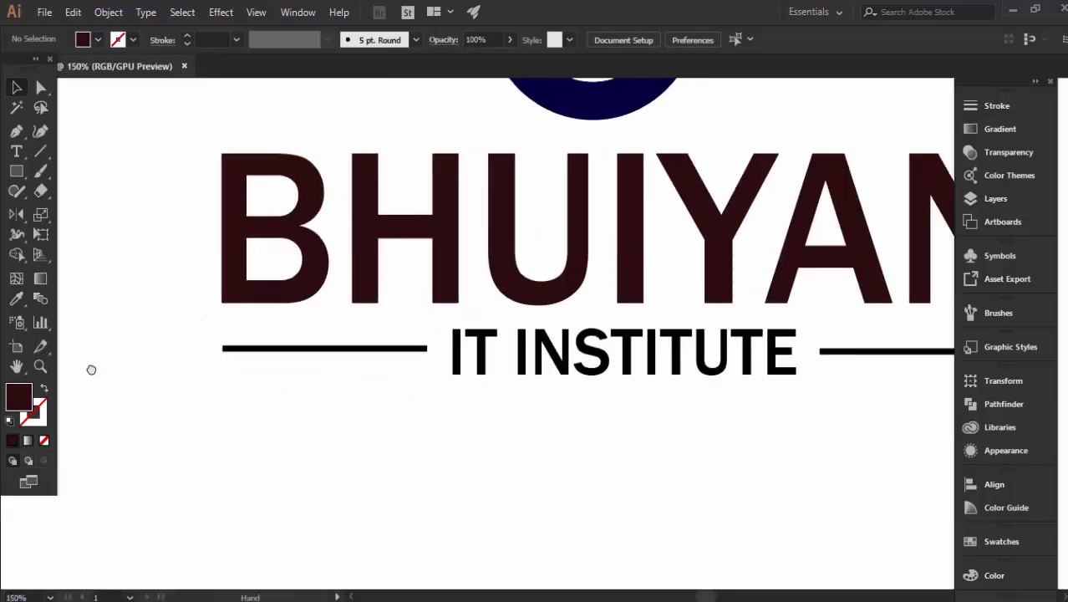
{"action": "scroll", "coordinate": [168, 388], "scroll_direction": "down", "scroll_amount": 2}
- Give IT INSTITUTE the b logo's navy colour using the Eyedropper
{"action": "mouse_move", "coordinate": [199, 411]}
{"action": "left_mouse_down"}
{"action": "mouse_move", "coordinate": [224, 417]}
{"action": "mouse_move", "coordinate": [209, 418]}
{"action": "left_mouse_up"}
{"action": "left_click", "coordinate": [251, 435]}
{"action": "left_click", "coordinate": [353, 419]}
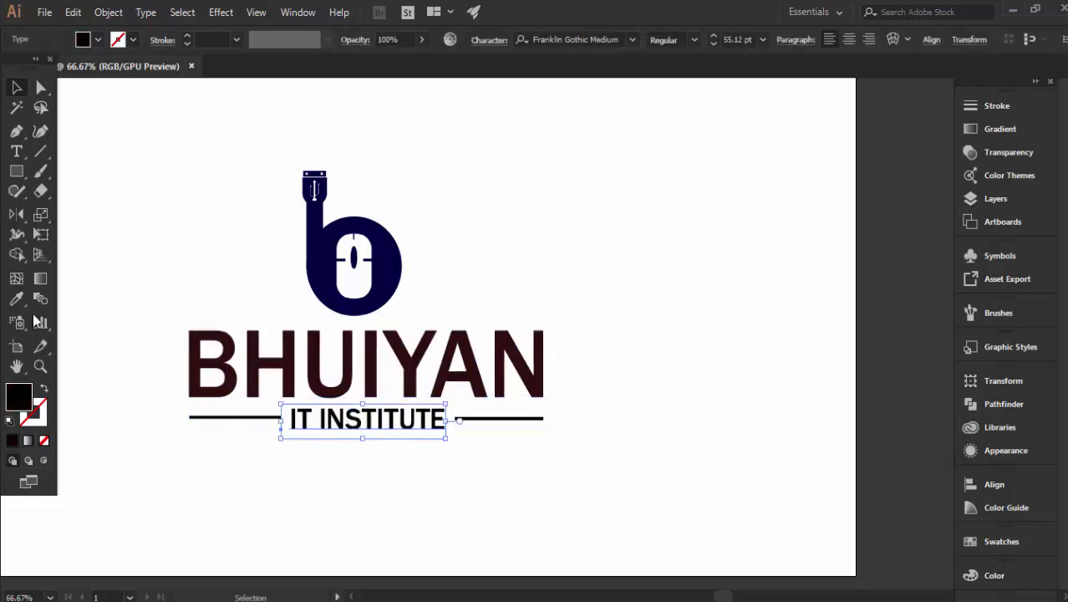
{"action": "key", "text": "i"}
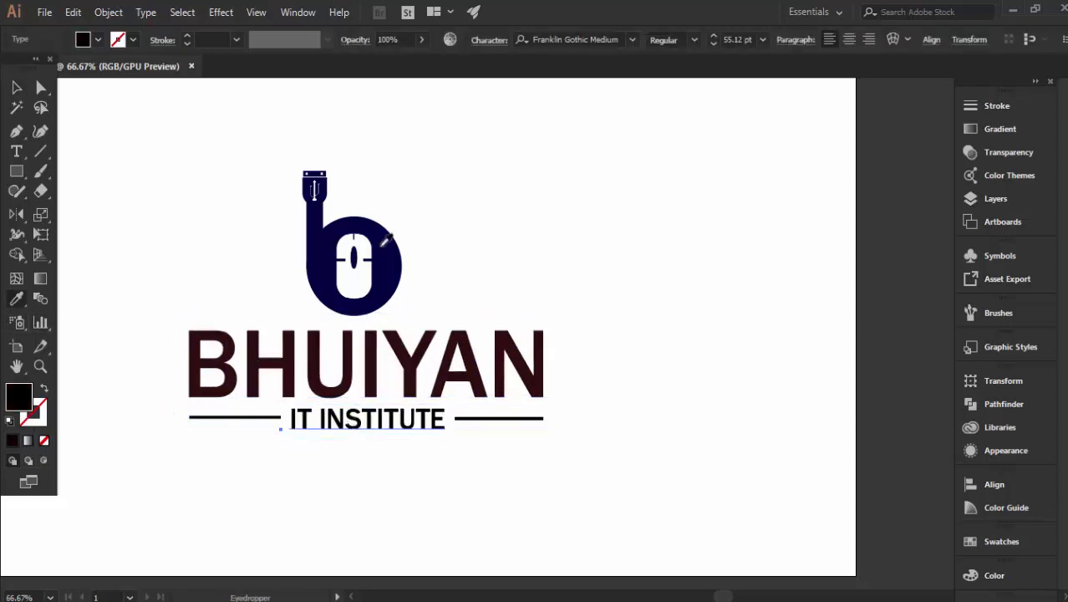
{"action": "left_click", "coordinate": [385, 268]}
{"action": "key", "text": "v"}
{"action": "left_click", "coordinate": [515, 255]}
{"action": "scroll", "coordinate": [468, 347], "scroll_direction": "up", "scroll_amount": 1}
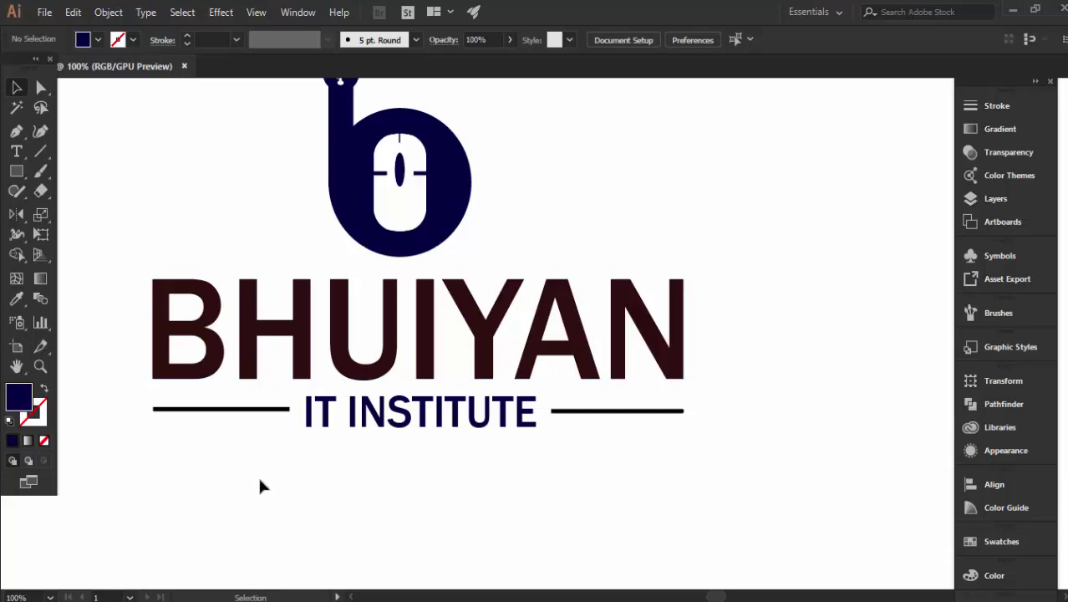
- Recolour both accent lines with BHUIYAN's dark maroon, then zoom out to the artboard
{"action": "left_click", "coordinate": [186, 409]}
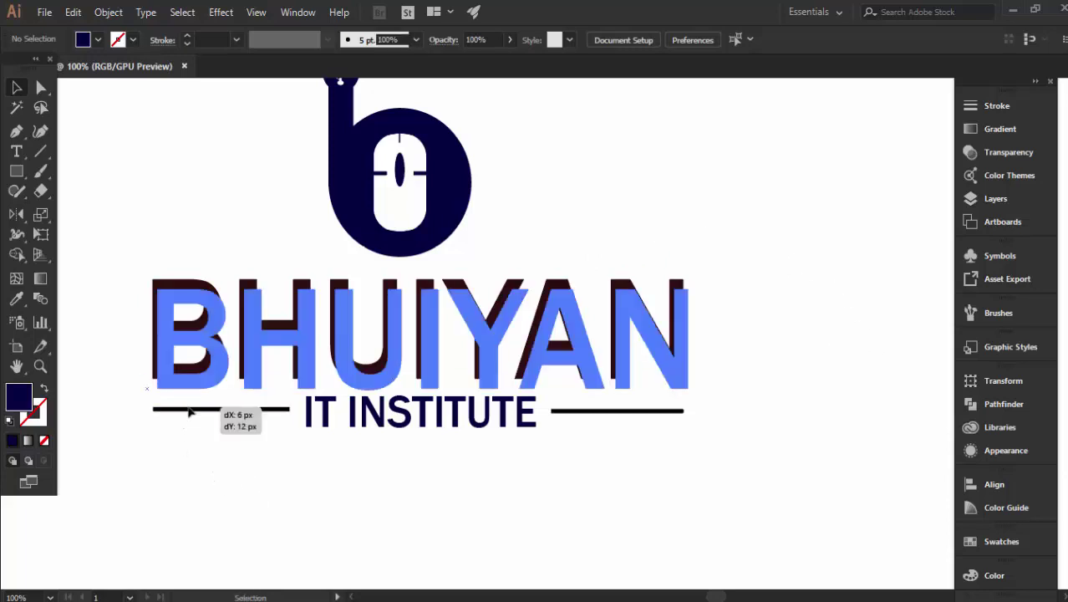
{"action": "left_click", "coordinate": [163, 476]}
{"action": "left_click", "coordinate": [186, 410]}
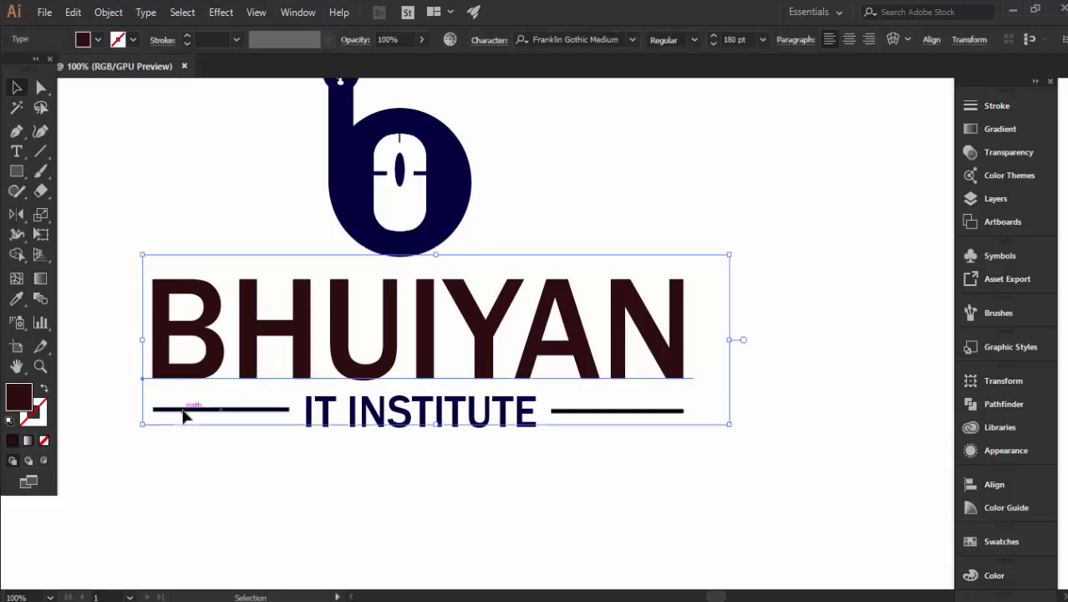
{"action": "left_click", "coordinate": [185, 436]}
{"action": "left_click", "coordinate": [180, 410]}
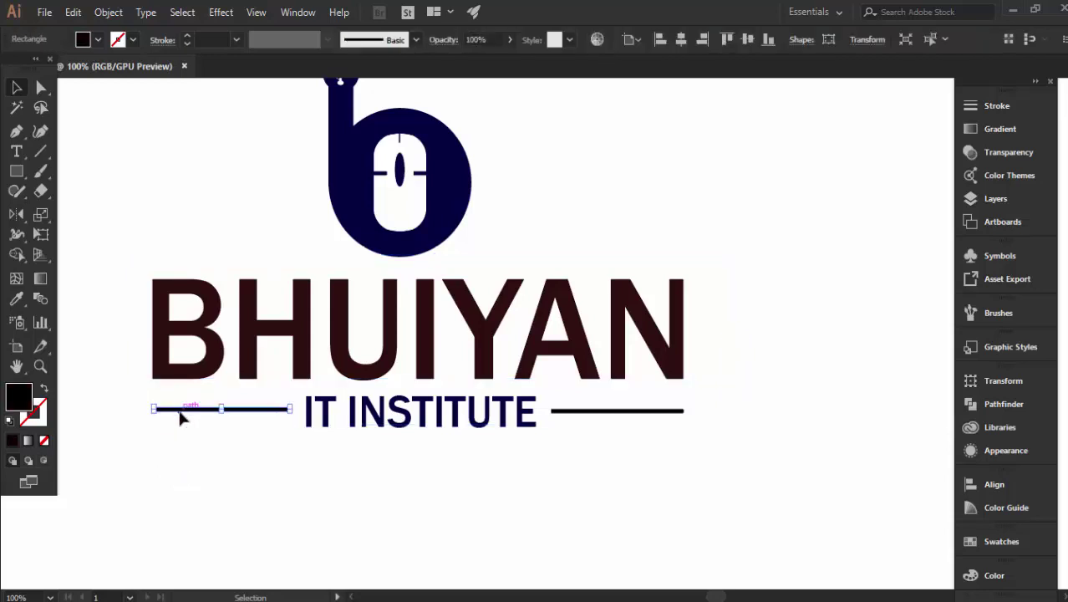
{"action": "left_click", "coordinate": [581, 412], "text": "shift"}
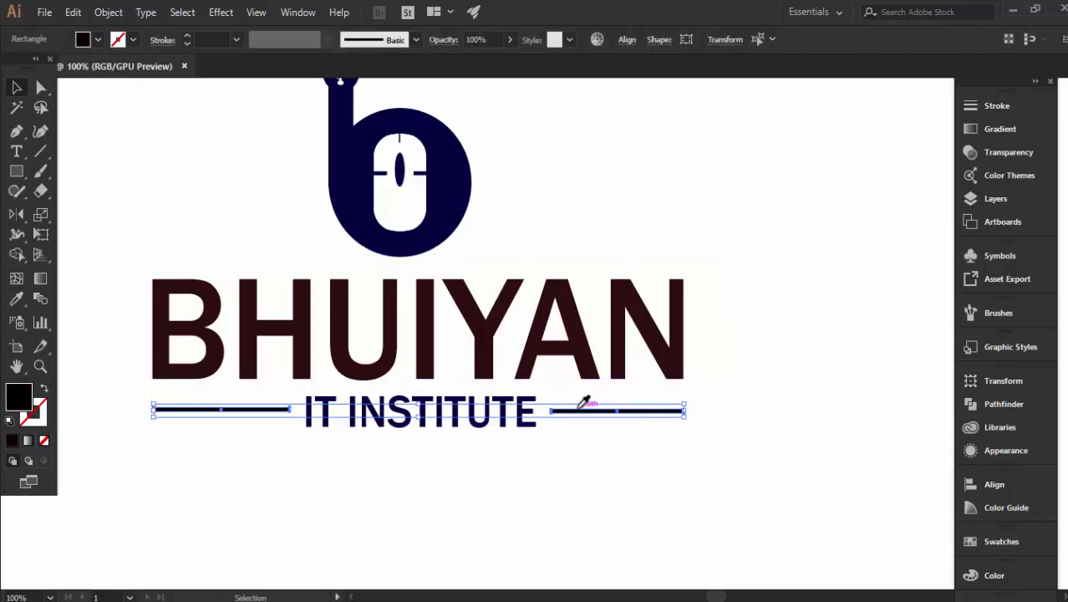
{"action": "key", "text": "i"}
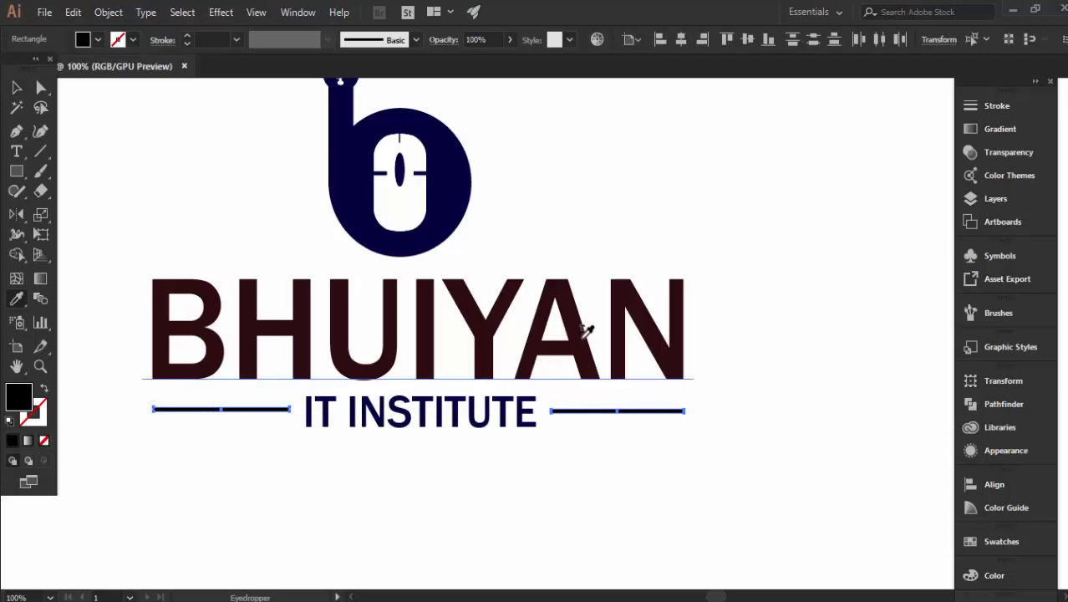
{"action": "left_click", "coordinate": [585, 332]}
{"action": "key", "text": "v"}
{"action": "left_click", "coordinate": [742, 318]}
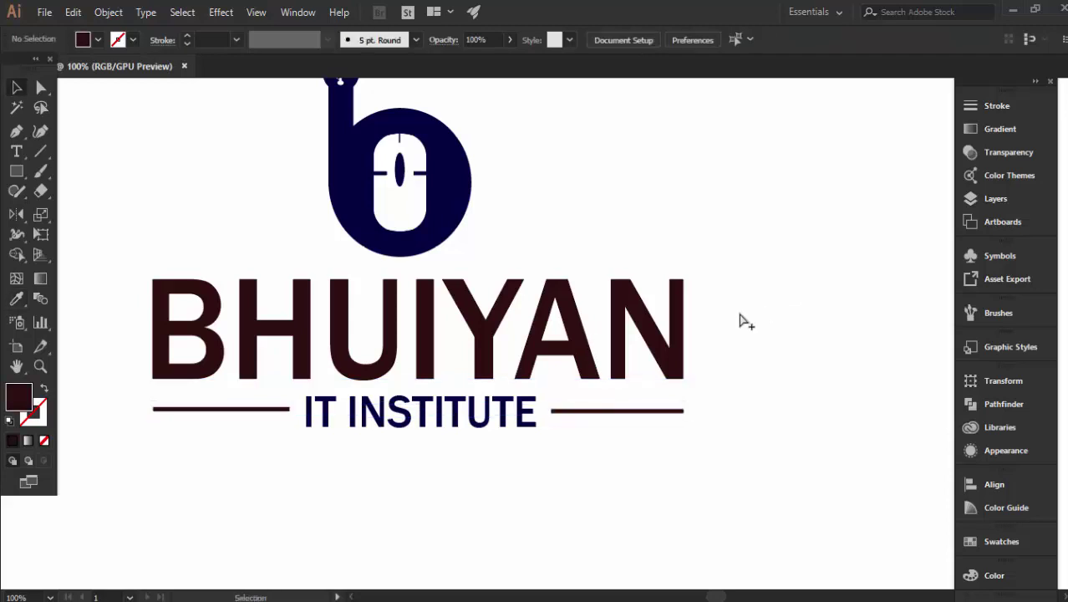
{"action": "key", "text": "ctrl+0"}
{"action": "key", "text": "ctrl+minus"}
- Move the entire BHUIYAN IT INSTITUTE logo up-left to the artboard centre
{"action": "left_click_drag", "start_coordinate": [453, 310], "coordinate": [708, 453]}
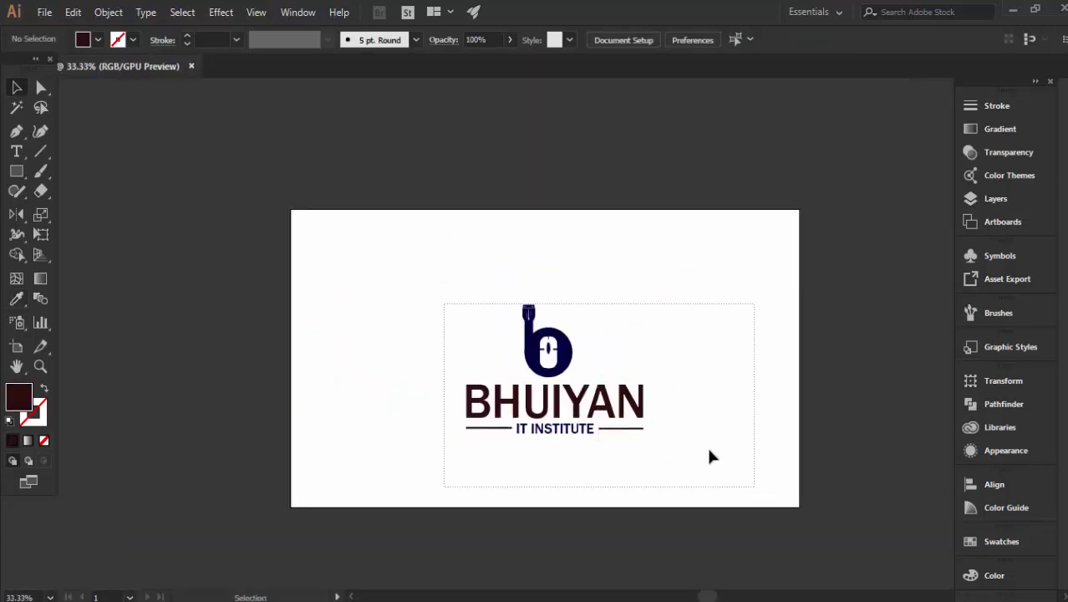
{"action": "mouse_move", "coordinate": [580, 349]}
{"action": "left_mouse_down"}
{"action": "mouse_move", "coordinate": [555, 343]}
{"action": "mouse_move", "coordinate": [556, 255]}
{"action": "left_mouse_up"}
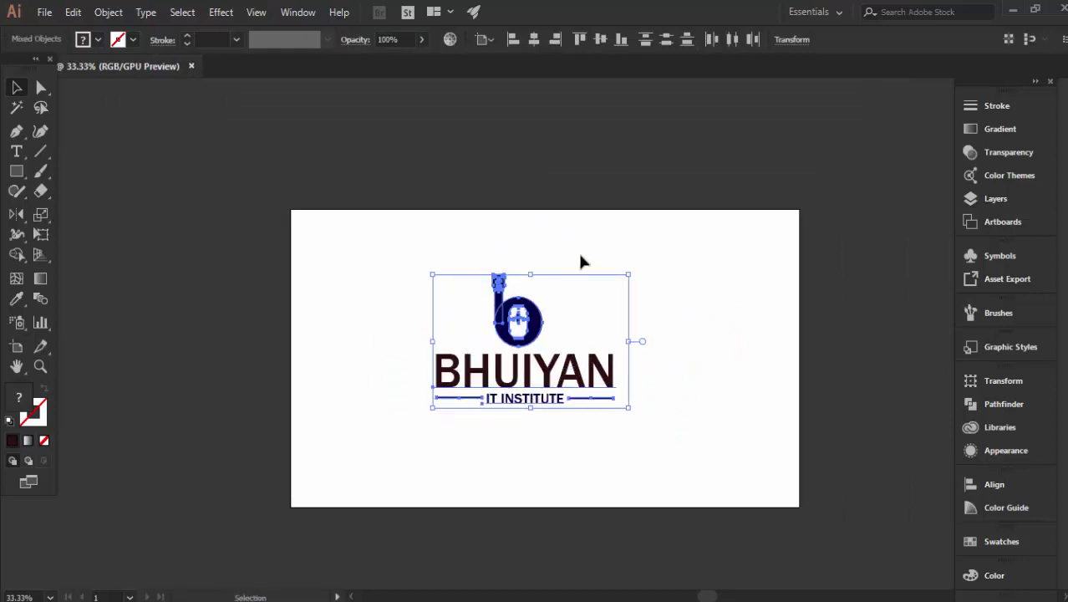
{"action": "left_click", "coordinate": [579, 260]}
{"action": "key", "text": "ctrl+0"}
{"action": "scroll", "coordinate": [619, 494], "scroll_direction": "up", "scroll_amount": 1}
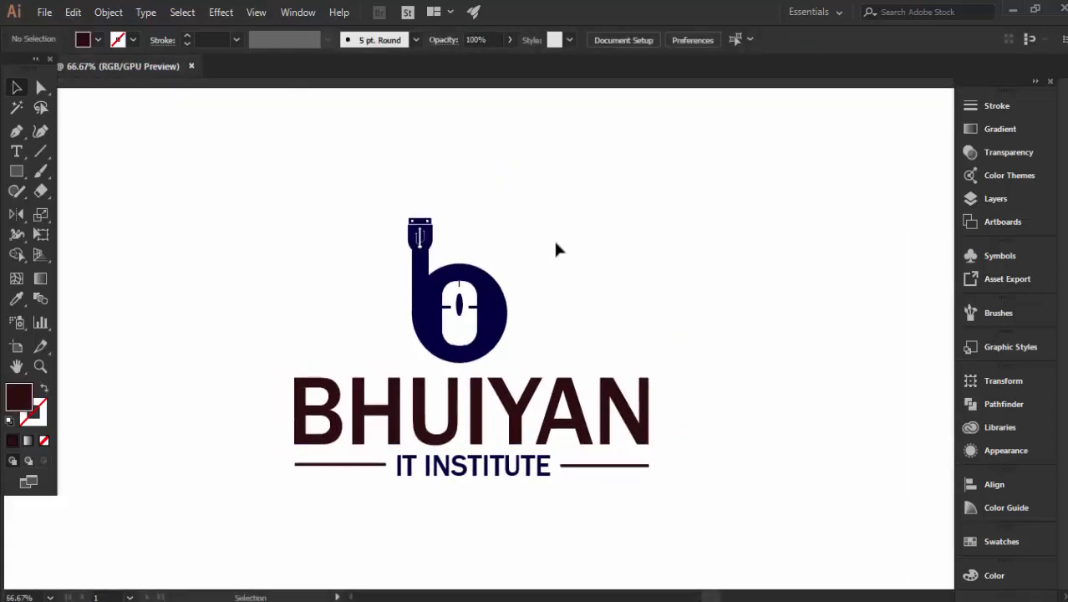